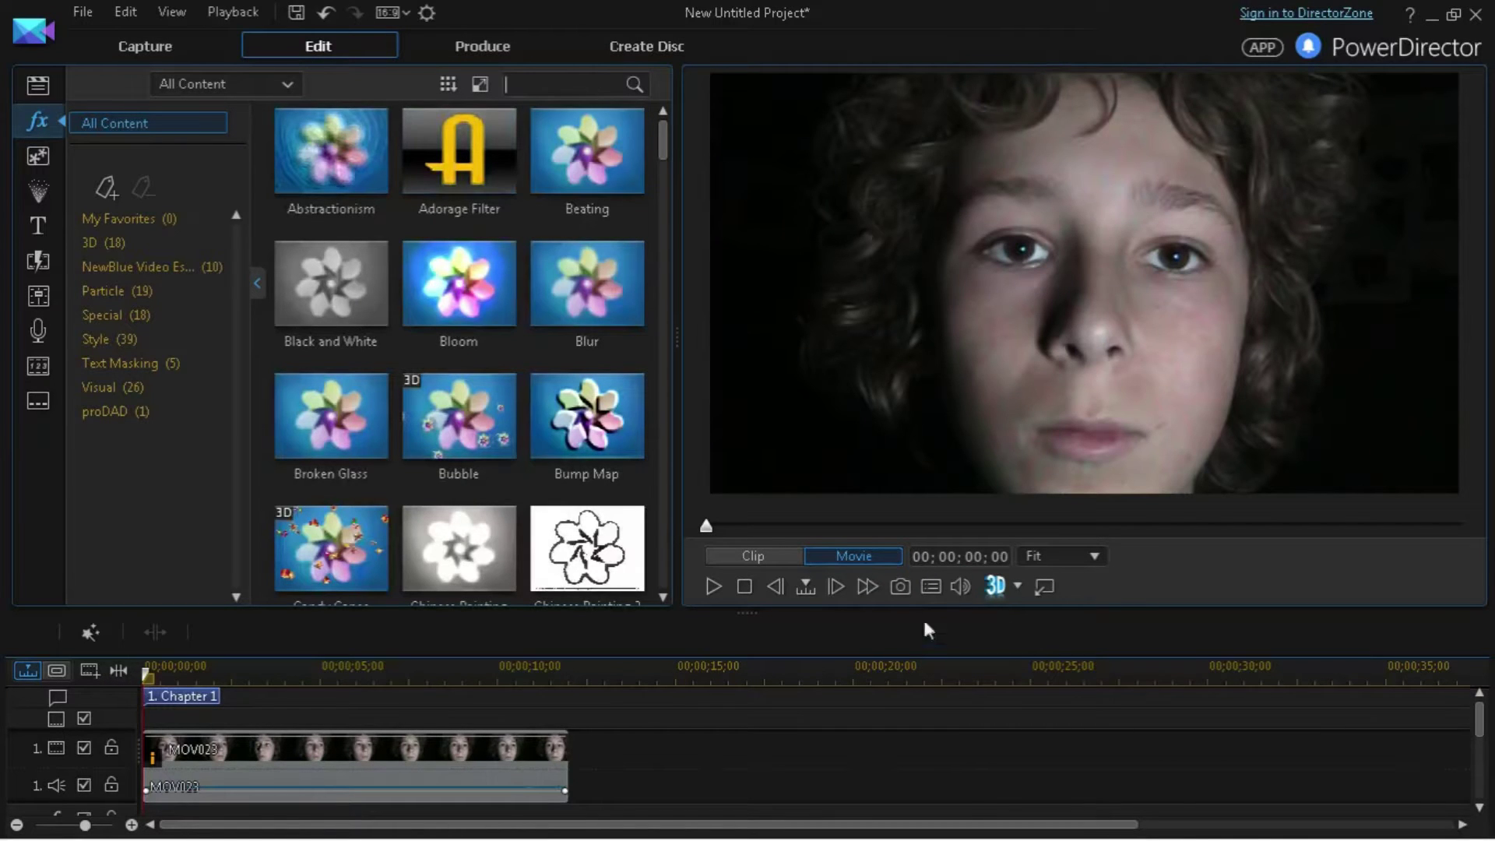
pyautogui.moveTo(899, 672); pyautogui.dragTo(853, 672)
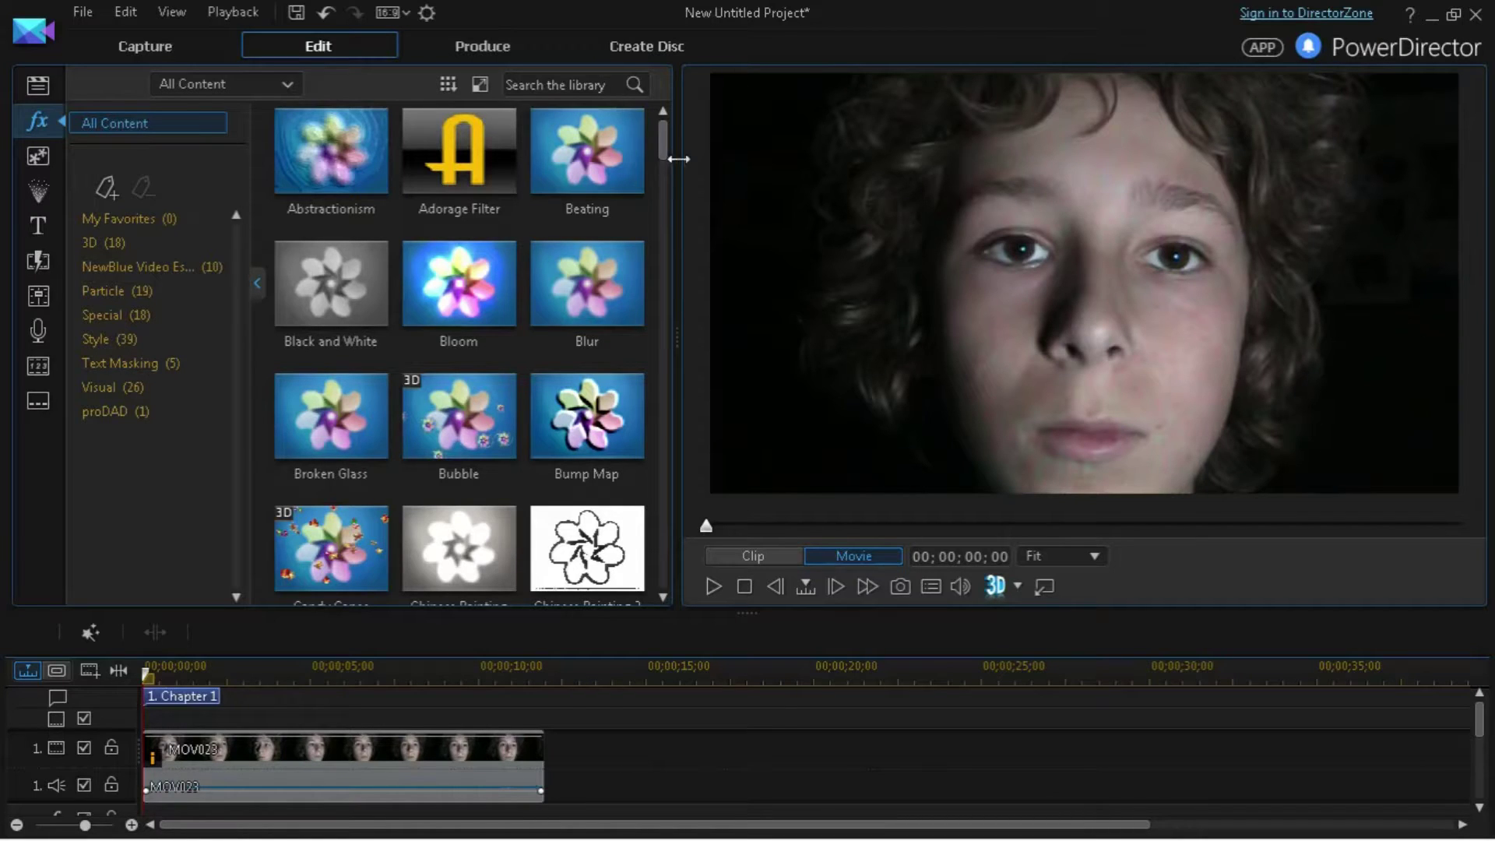
pyautogui.click(575, 84)
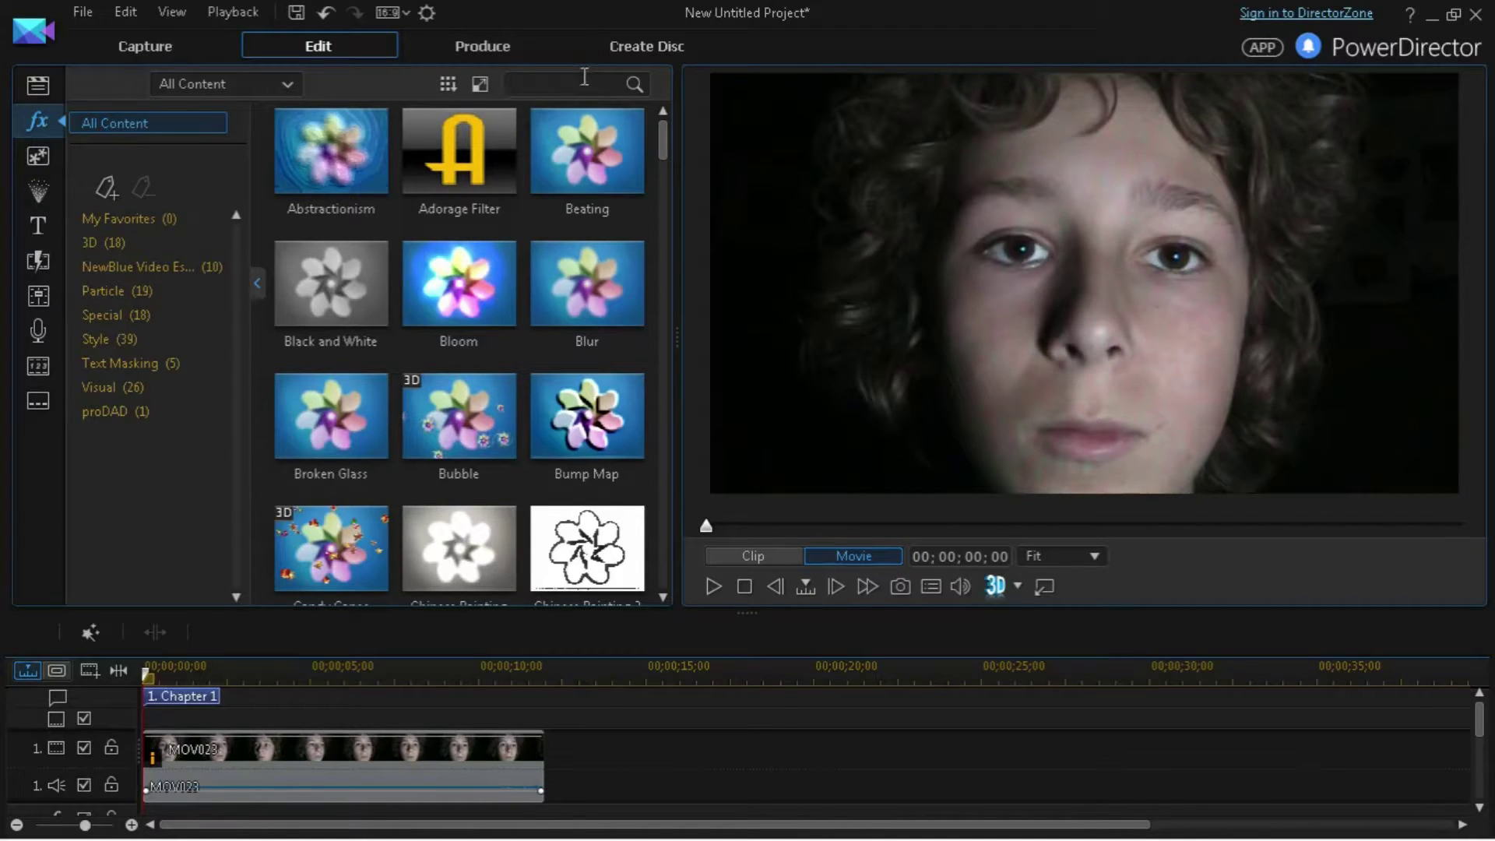
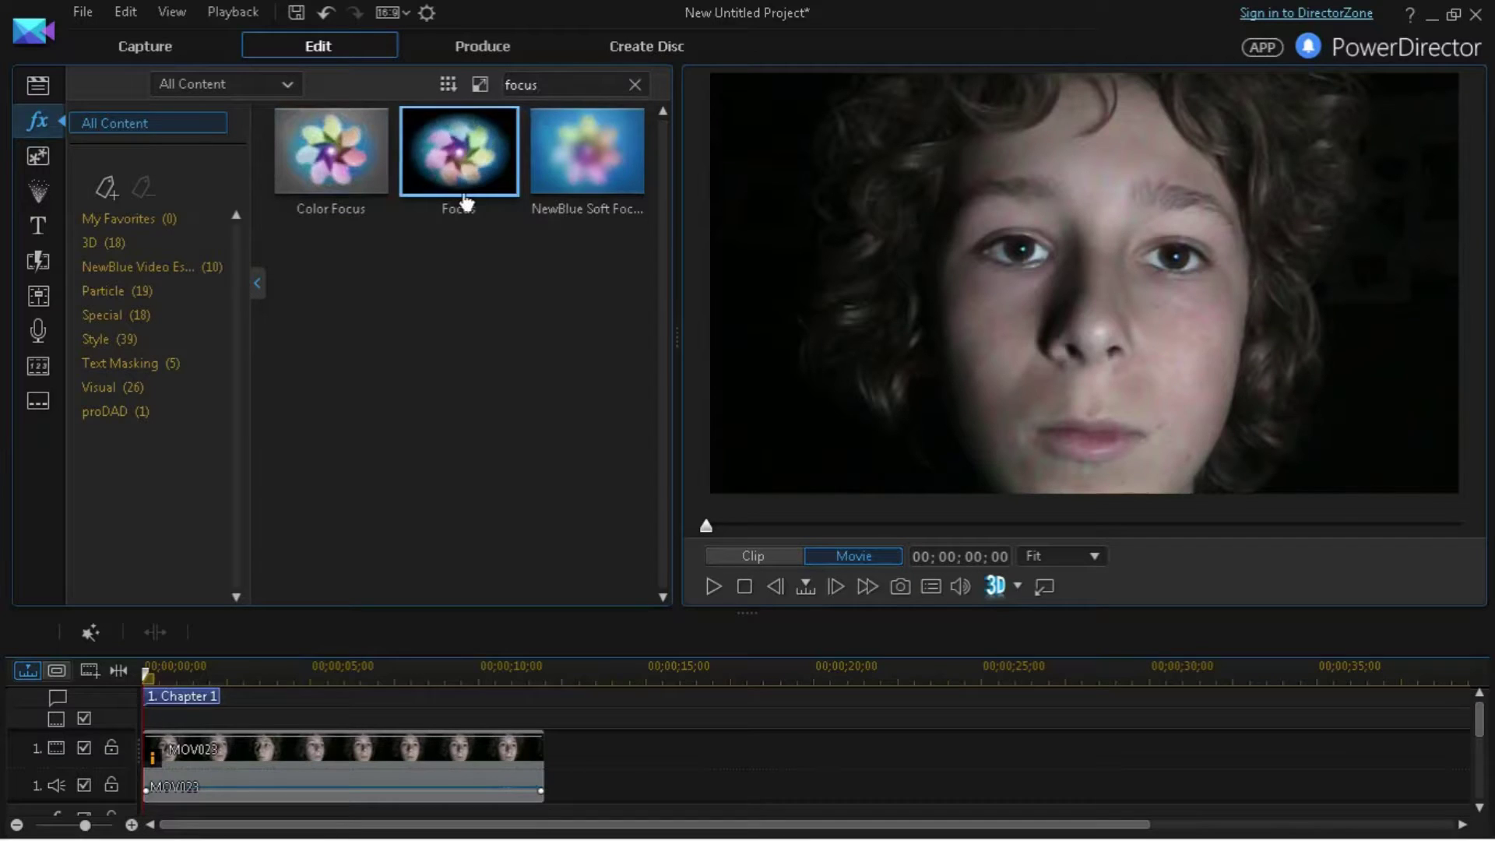
# - Drop the Focus effect onto the MOV023 face clip and show its effect settings
pyautogui.moveTo(458, 150); pyautogui.dragTo(264, 761)
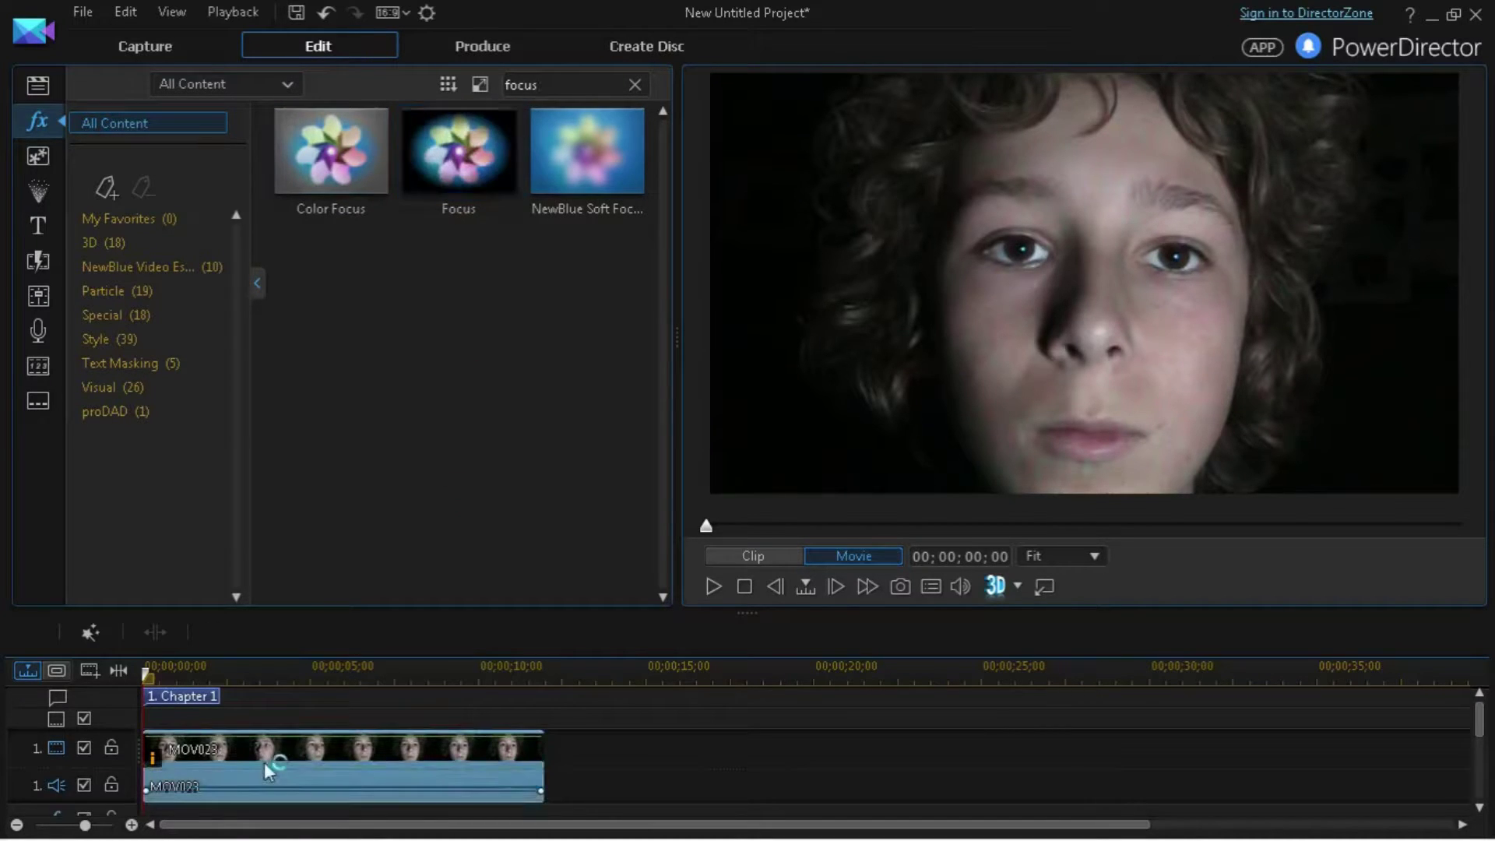
pyautogui.click(324, 638)
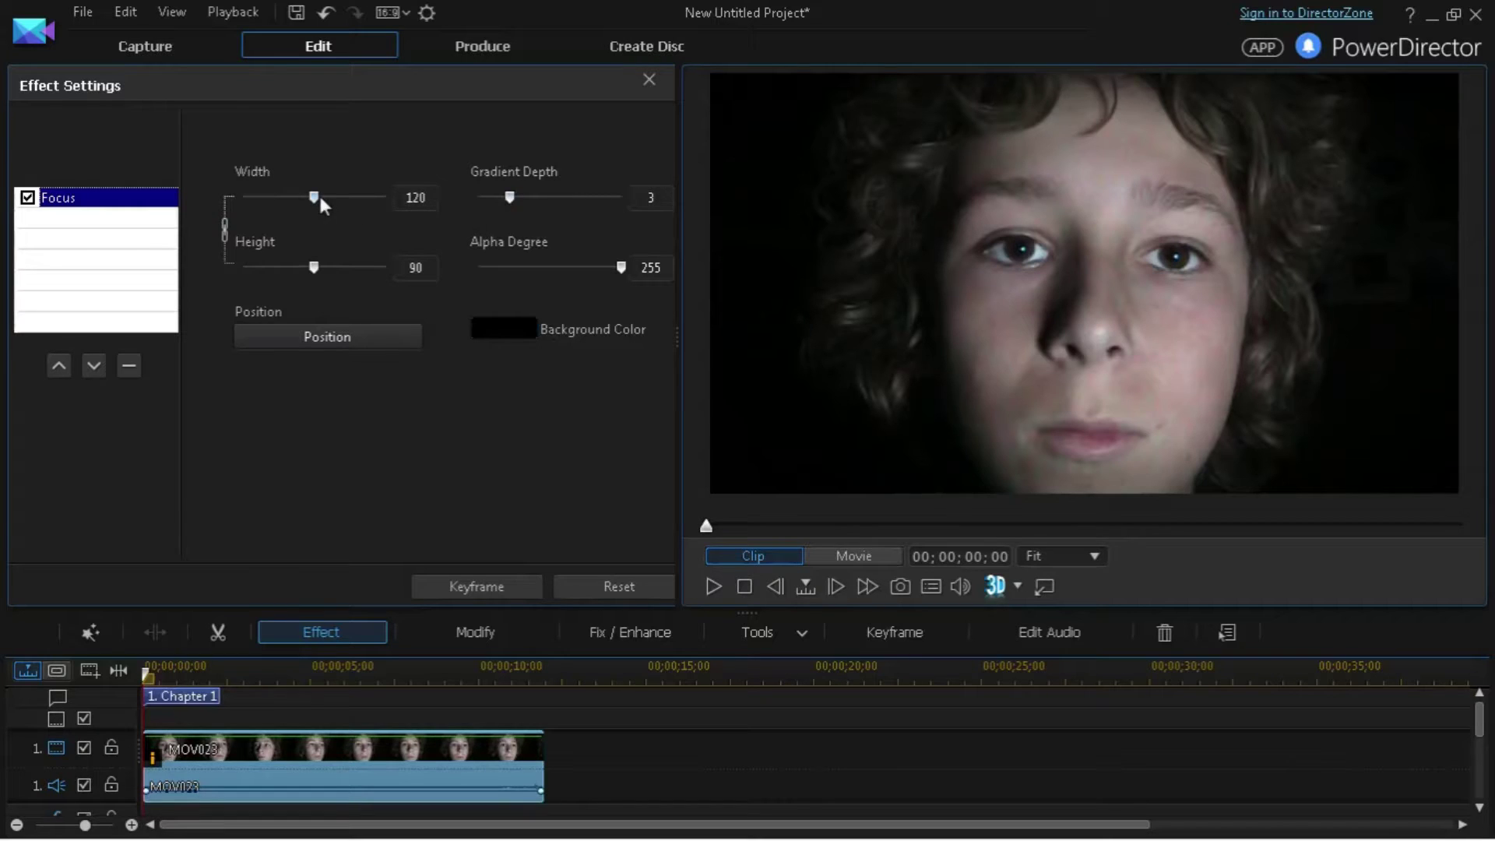
# - Shrink the Focus vignette to width 74 and height 56, then show keyframe controls
pyautogui.moveTo(314, 198)
pyautogui.mouseDown()
pyautogui.moveTo(272, 198)
pyautogui.moveTo(289, 198)
pyautogui.mouseUp()
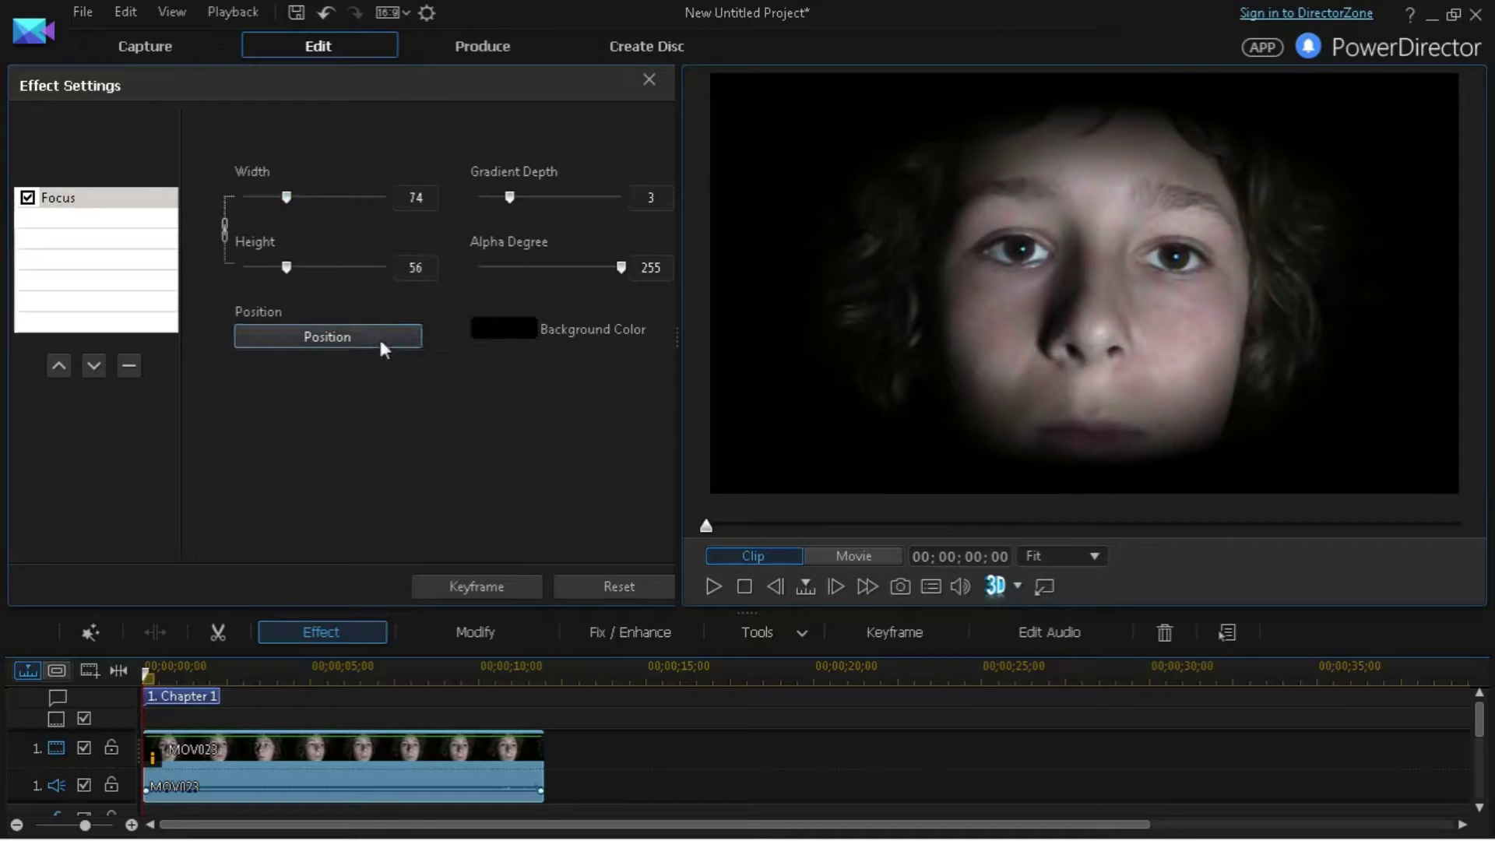
pyautogui.click(475, 587)
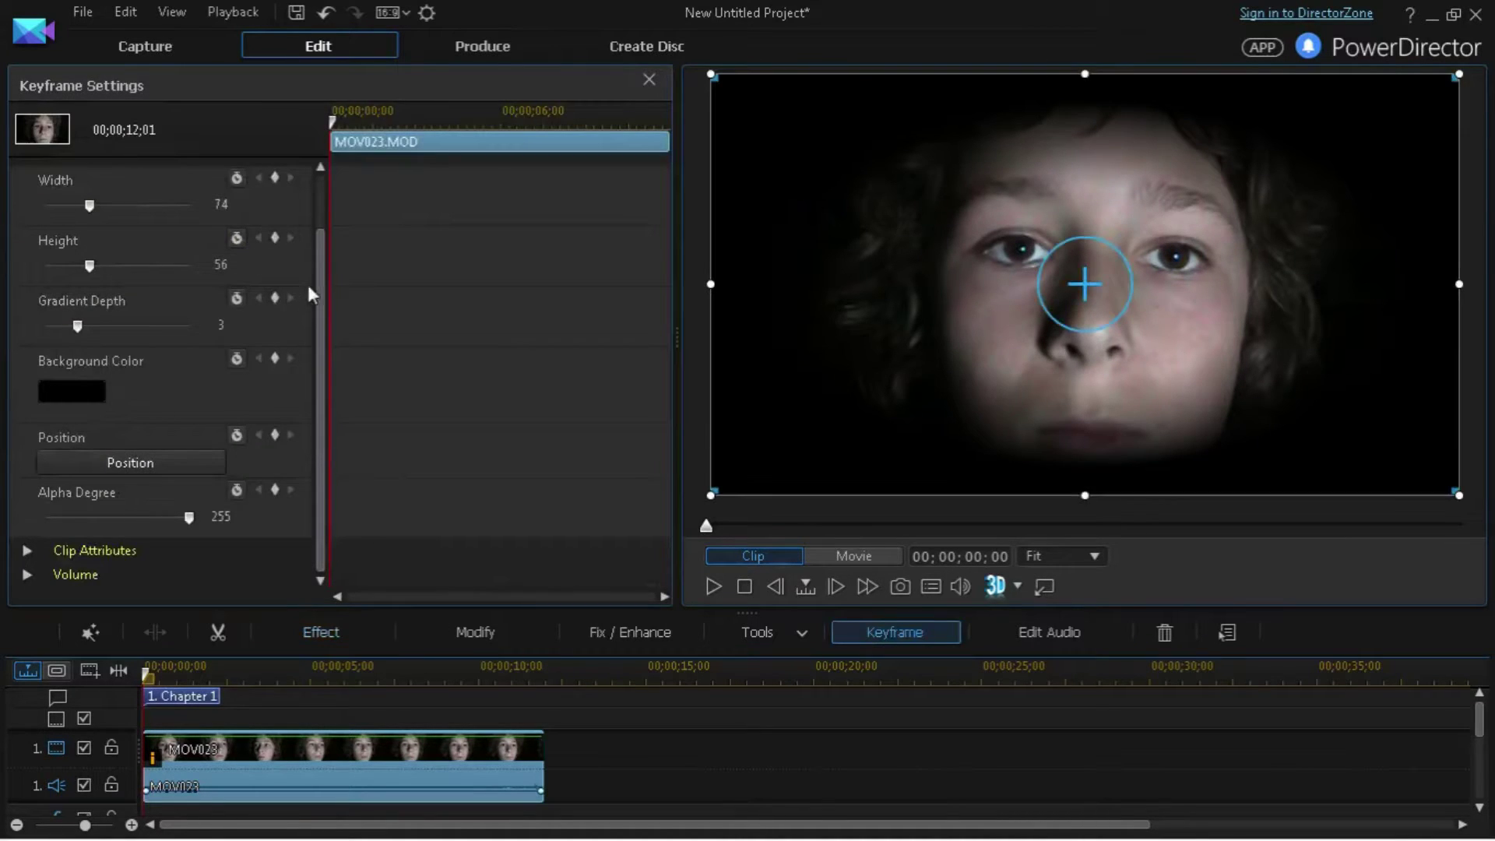
pyautogui.scroll(1, 306, 281)
# - Add Focus keyframes that enlarge the vignette height and set gradient depth to 10
pyautogui.moveTo(87, 310); pyautogui.dragTo(112, 310)
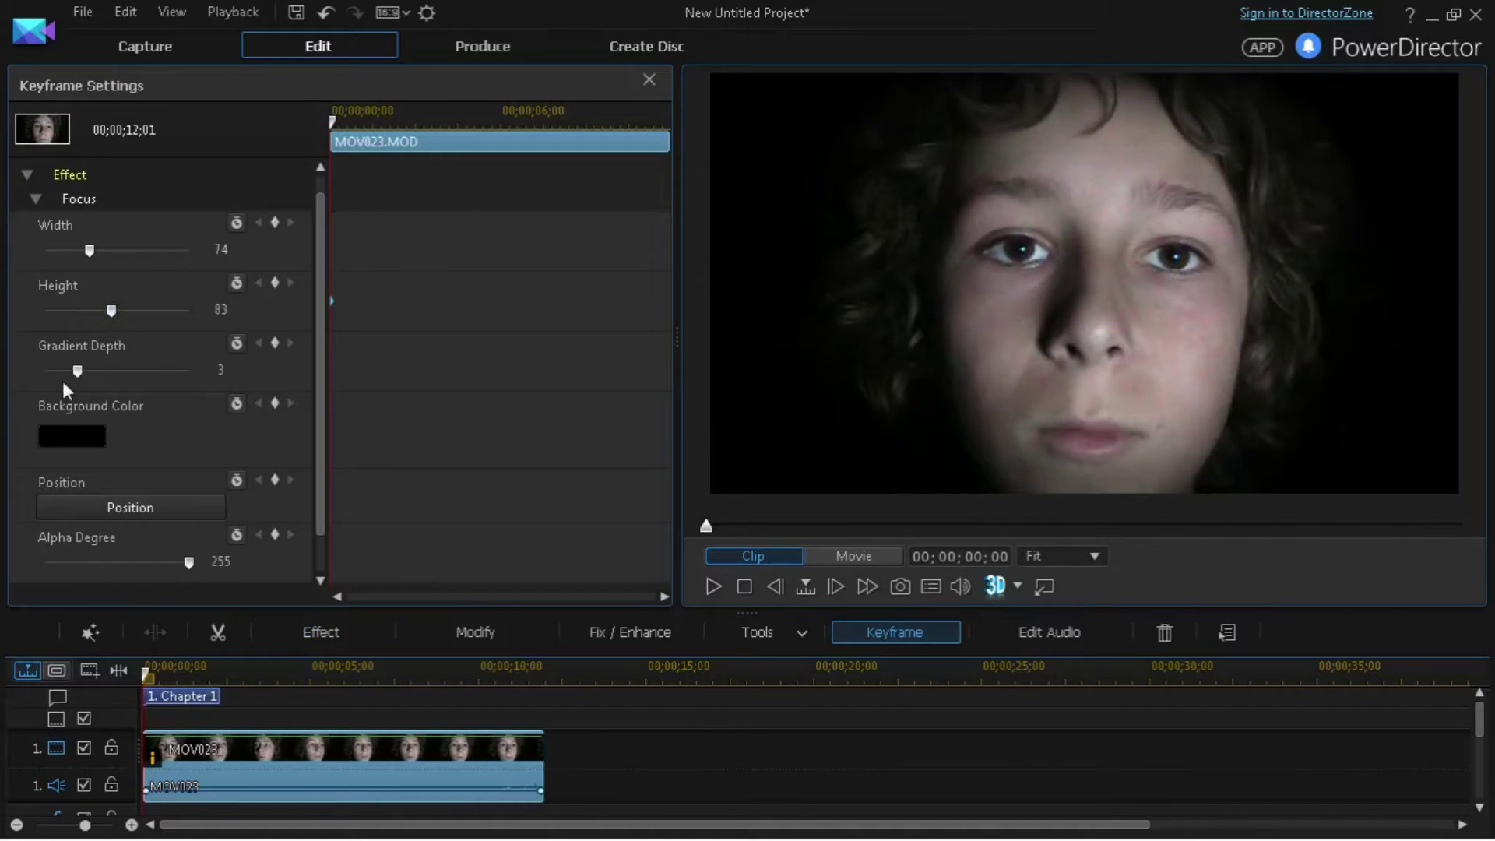
pyautogui.moveTo(79, 371); pyautogui.dragTo(58, 374)
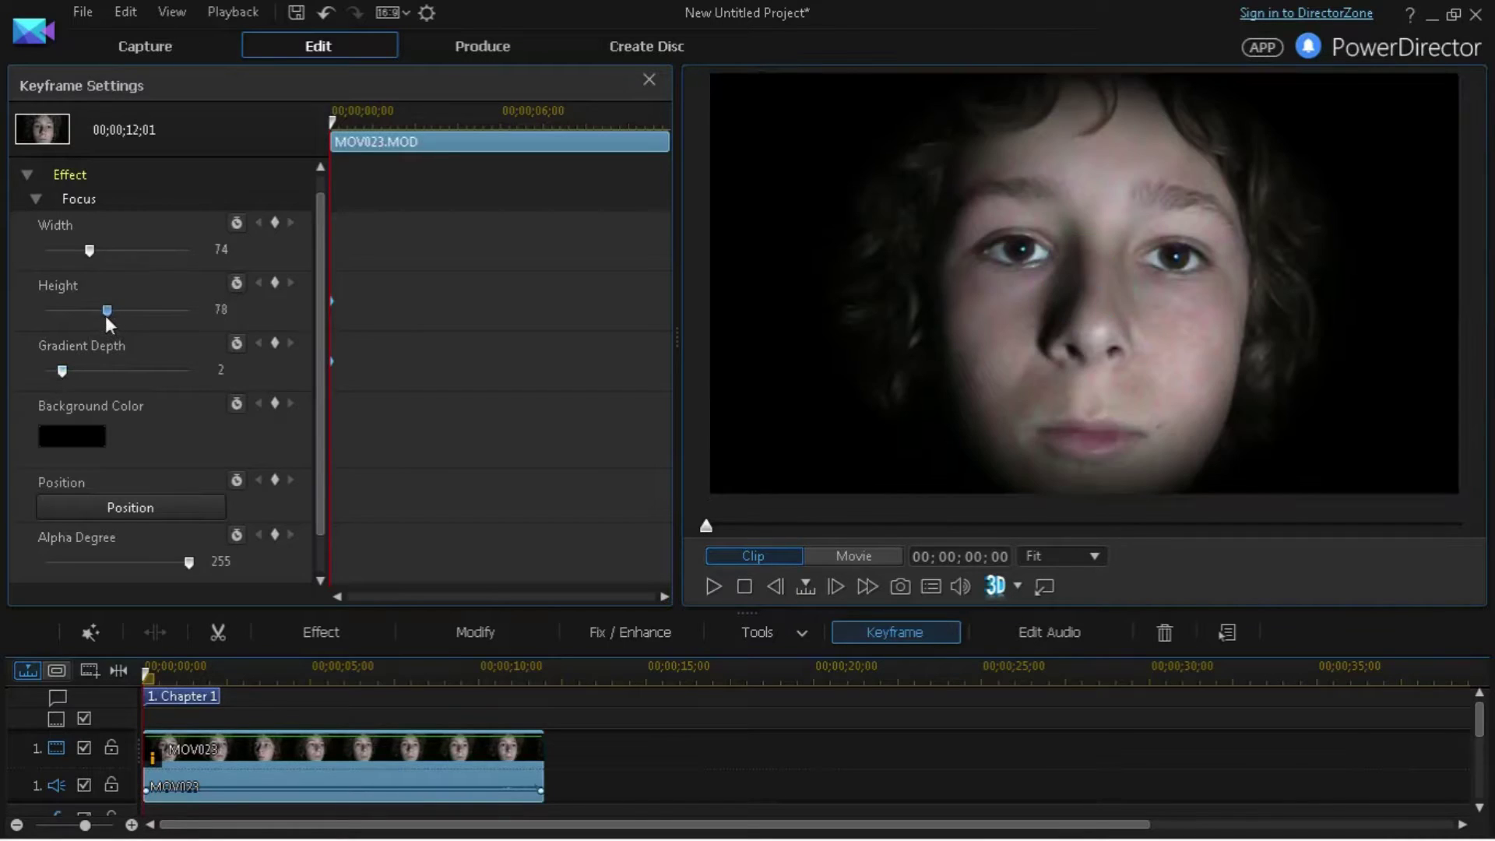
pyautogui.moveTo(110, 312); pyautogui.dragTo(134, 312)
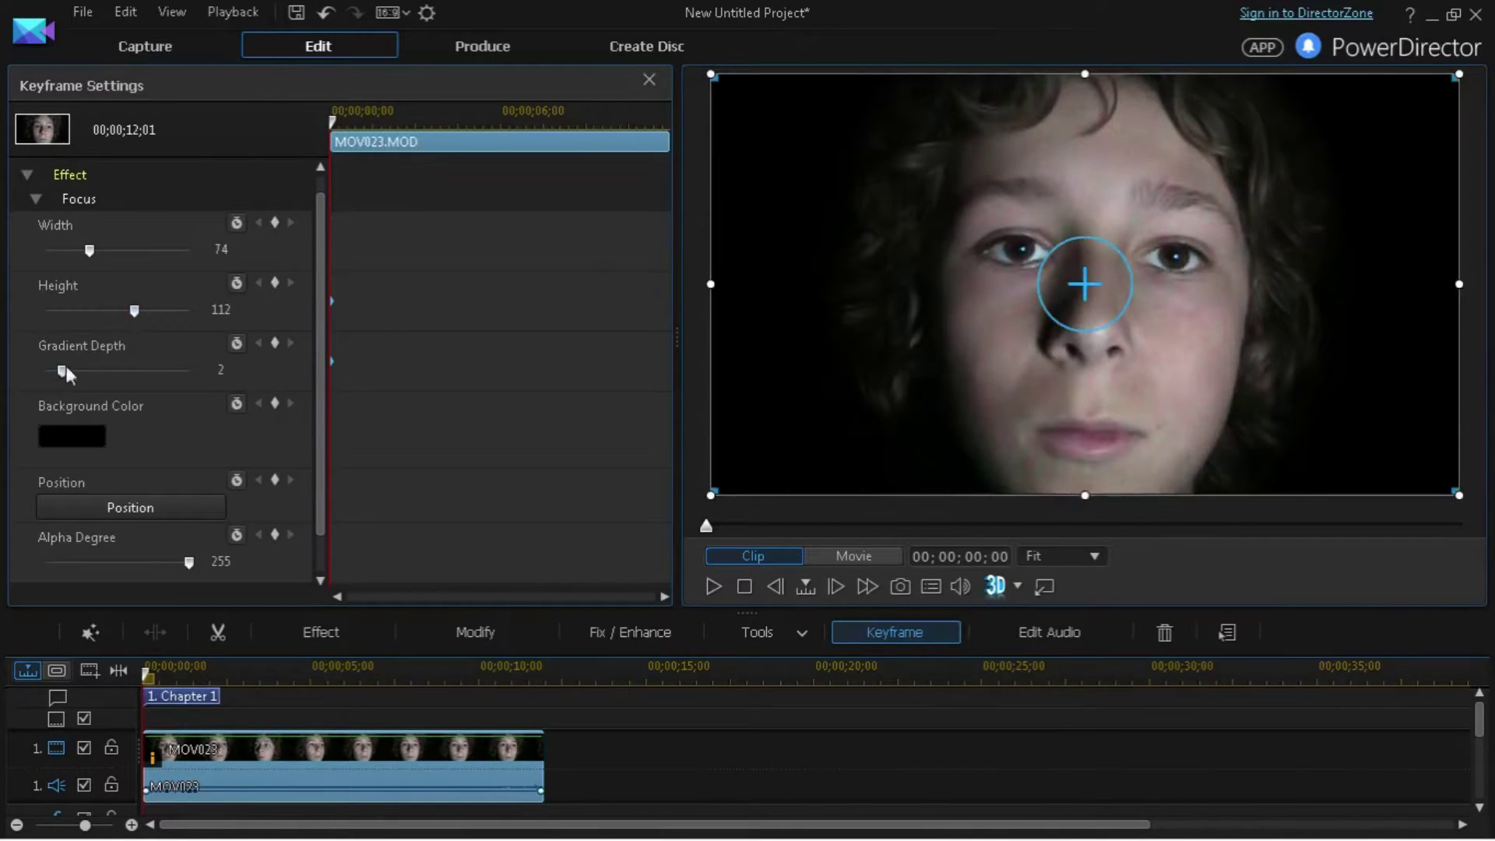
pyautogui.moveTo(63, 372)
pyautogui.mouseDown()
pyautogui.moveTo(82, 371)
pyautogui.moveTo(64, 372)
pyautogui.mouseUp()
pyautogui.moveTo(63, 372); pyautogui.dragTo(189, 371)
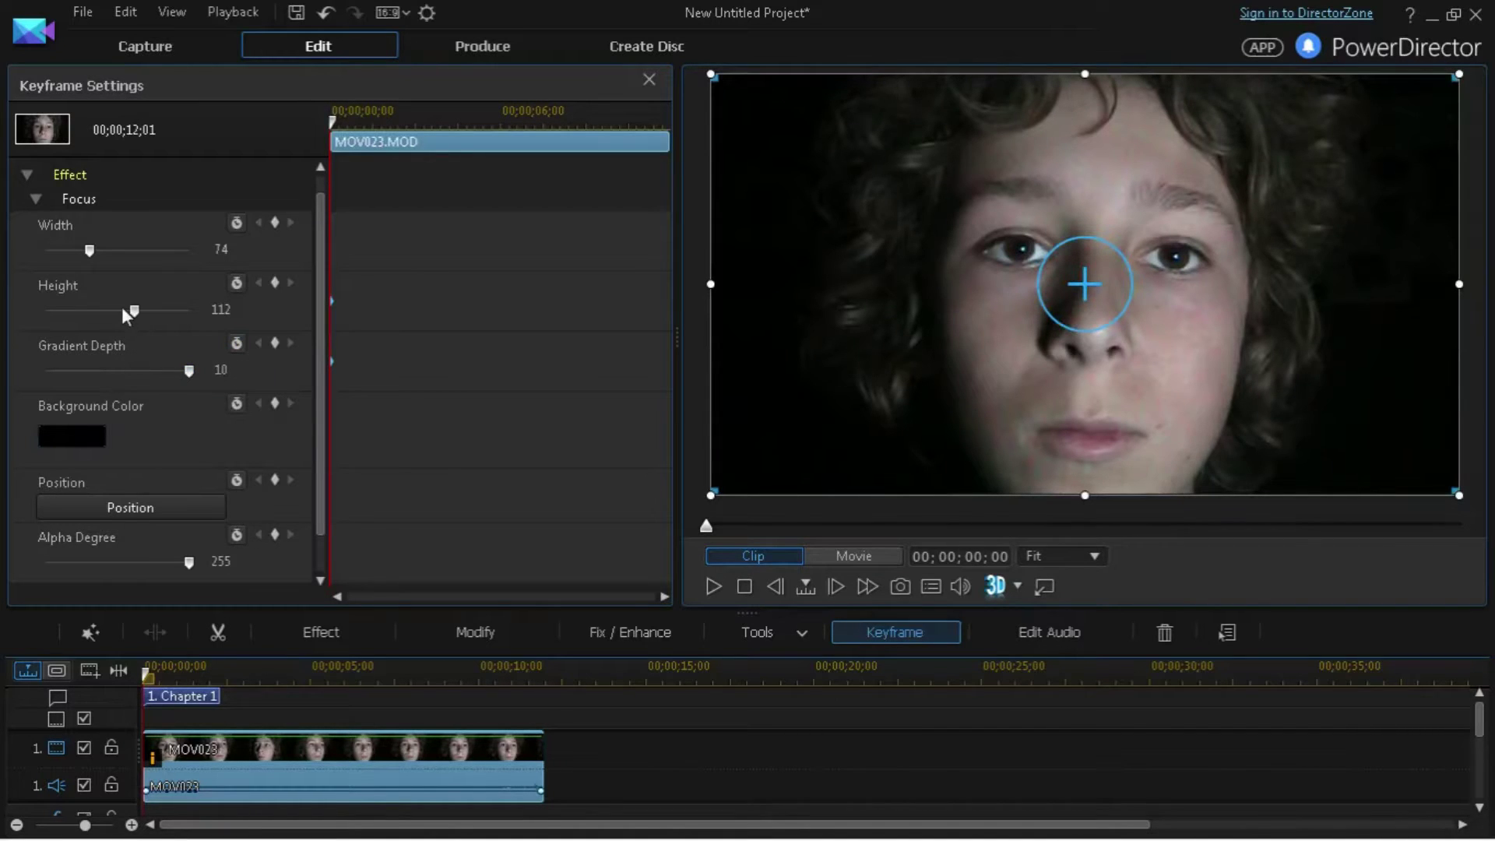
# - Set the Focus keyframe width to 36 and height to 50
pyautogui.moveTo(135, 312); pyautogui.dragTo(74, 310)
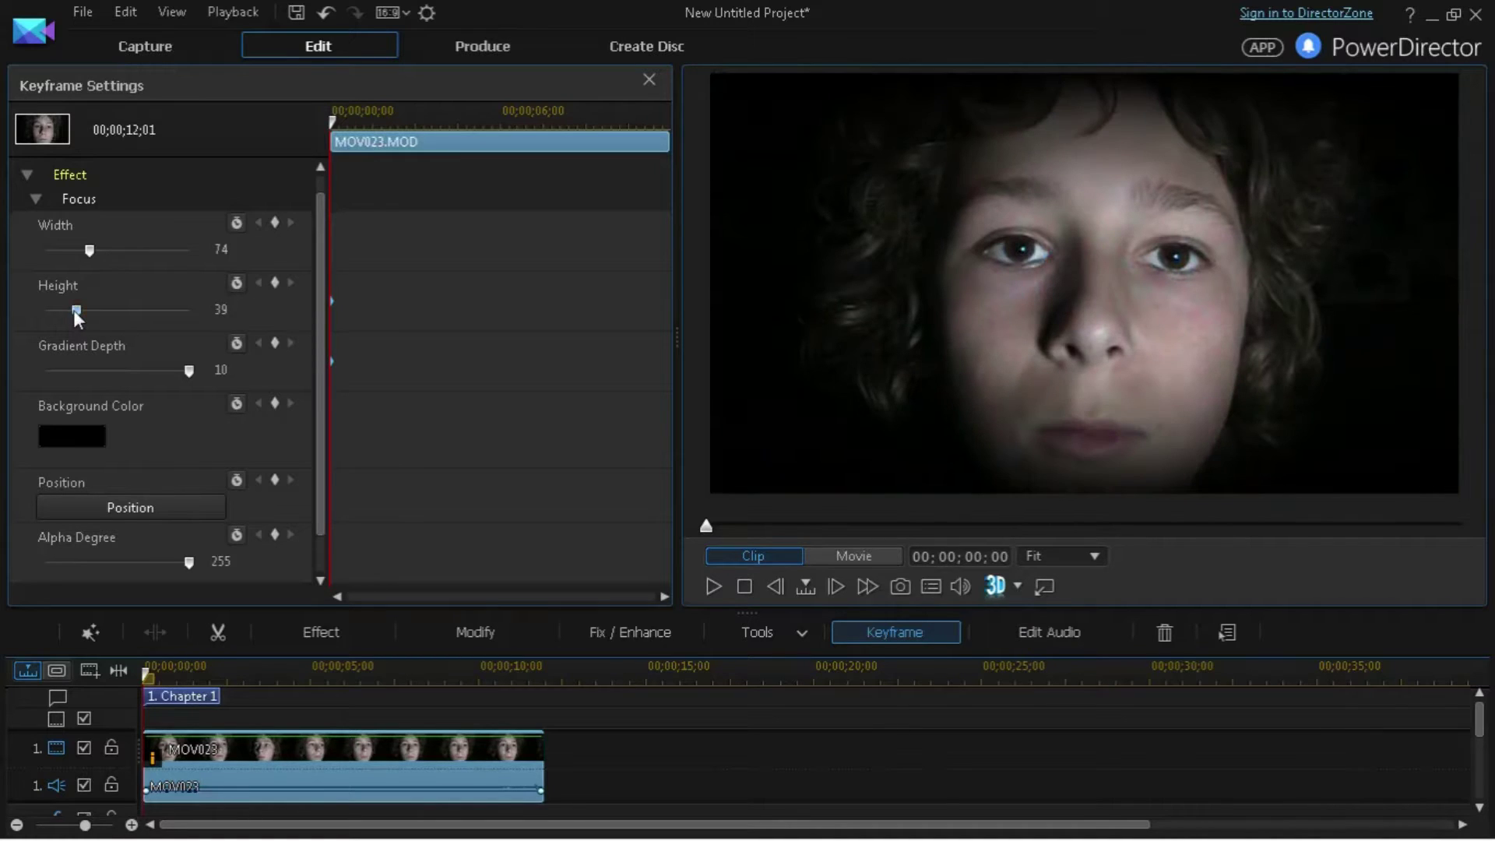
pyautogui.moveTo(89, 251); pyautogui.dragTo(81, 250)
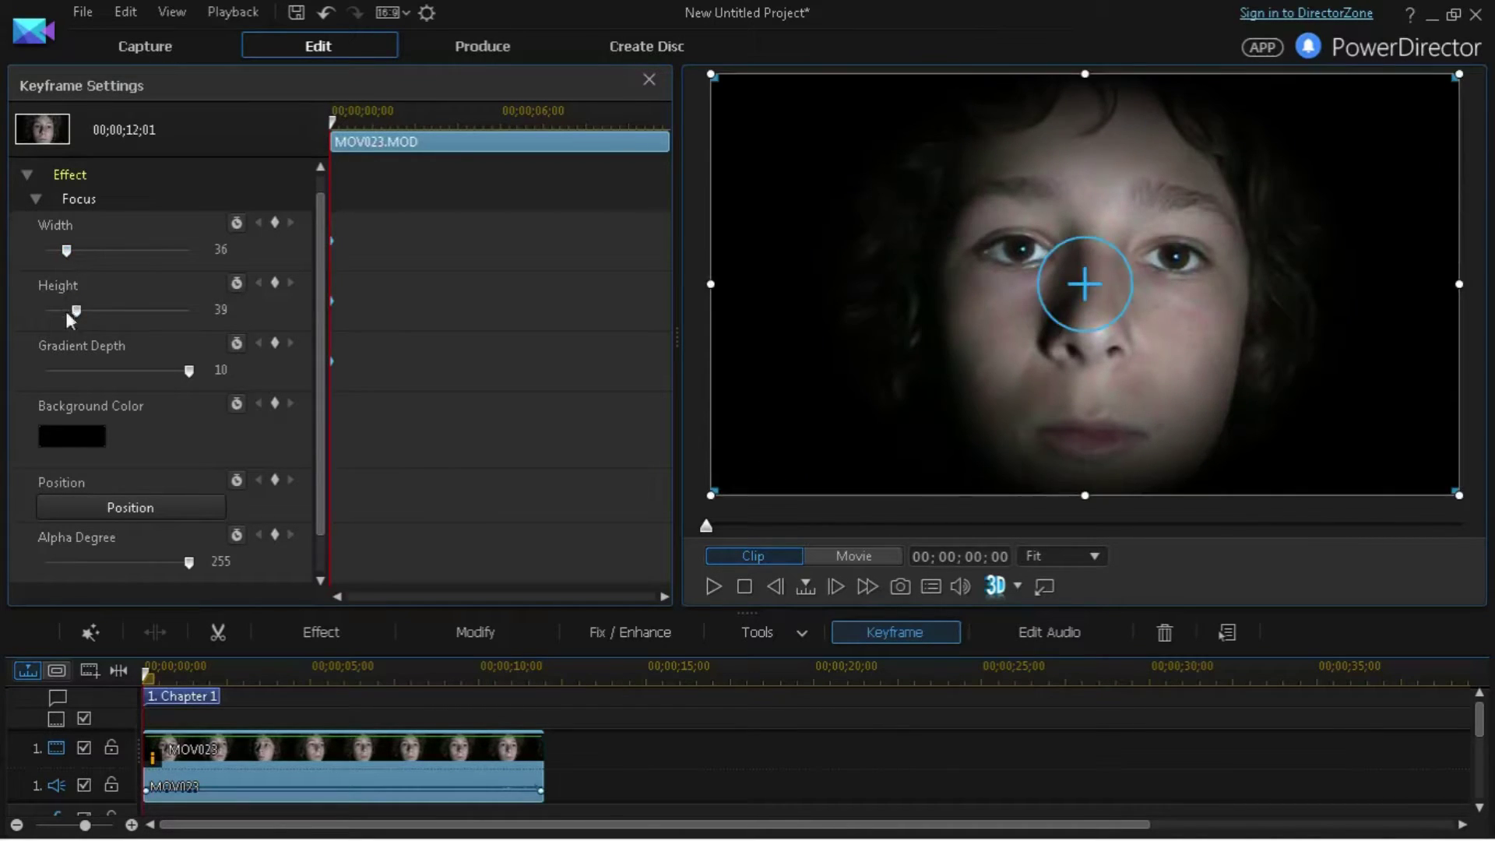
pyautogui.moveTo(75, 310); pyautogui.dragTo(80, 309)
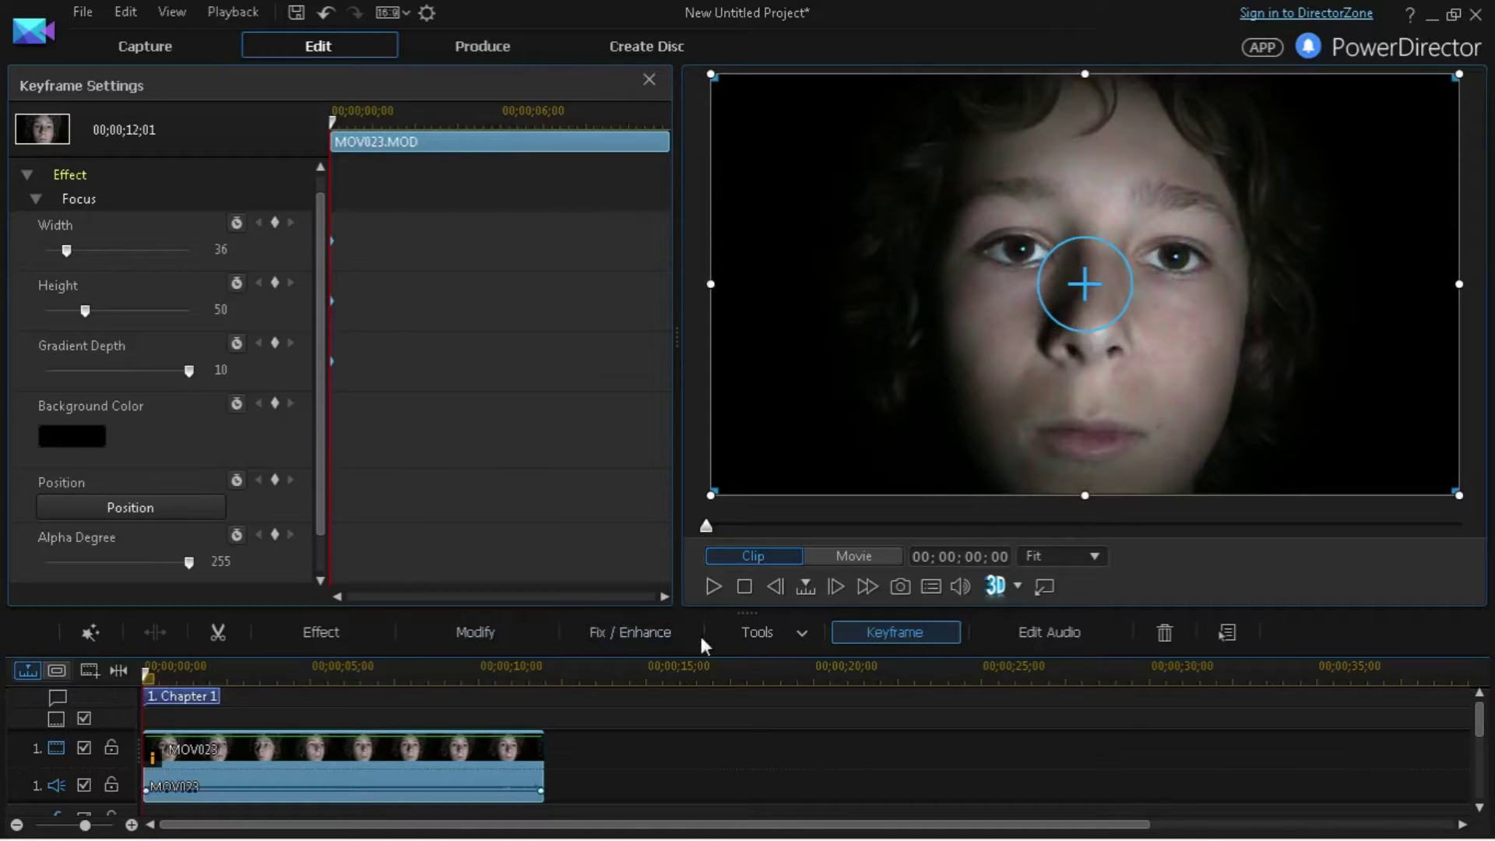
# - Preview the vignetted face clip, nudge the playhead back, and close Keyframe Settings
pyautogui.click(706, 590)
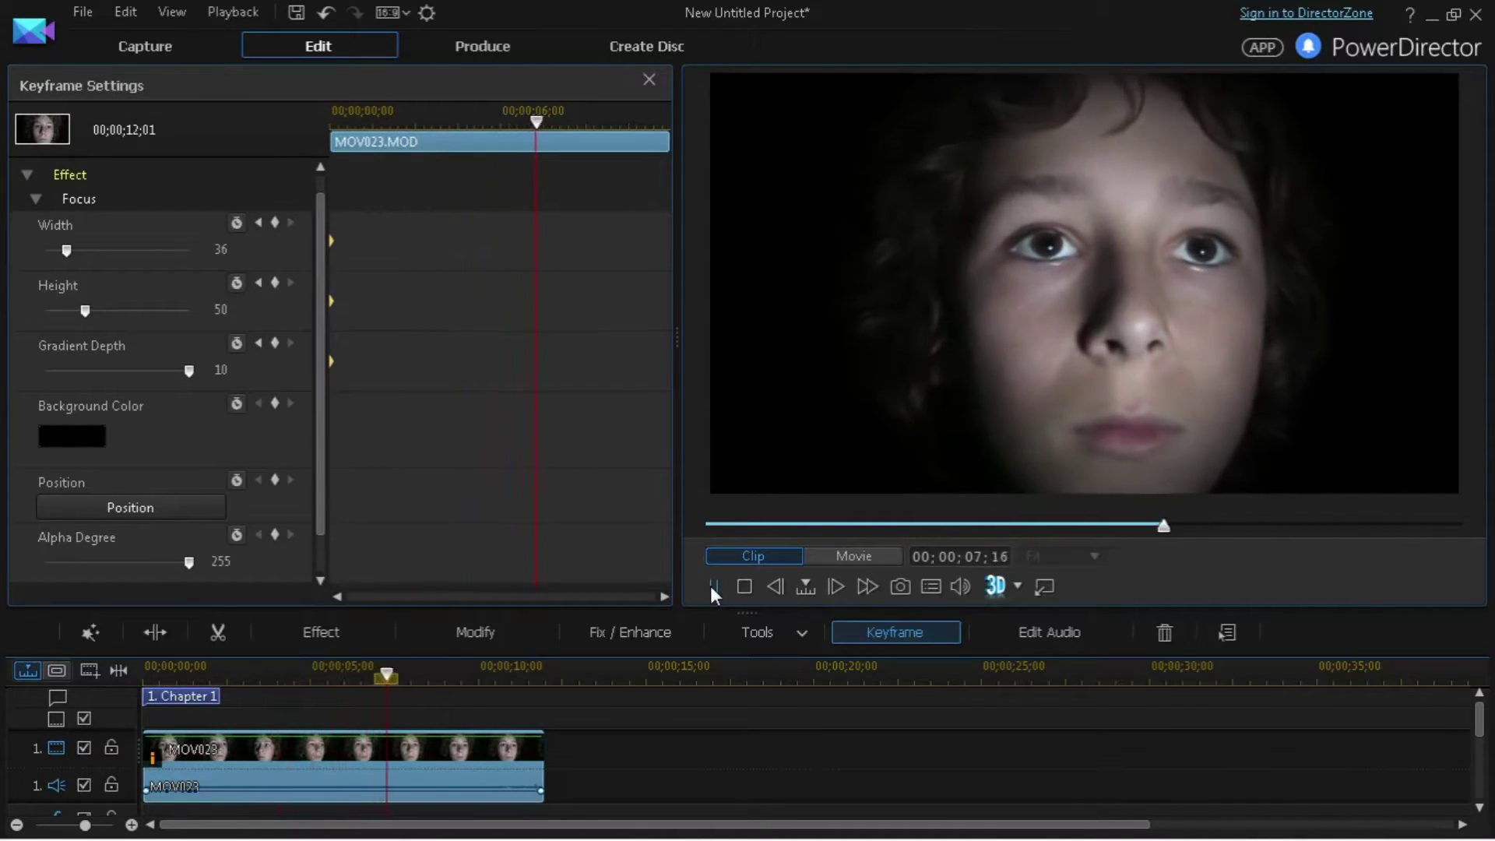
pyautogui.click(711, 582)
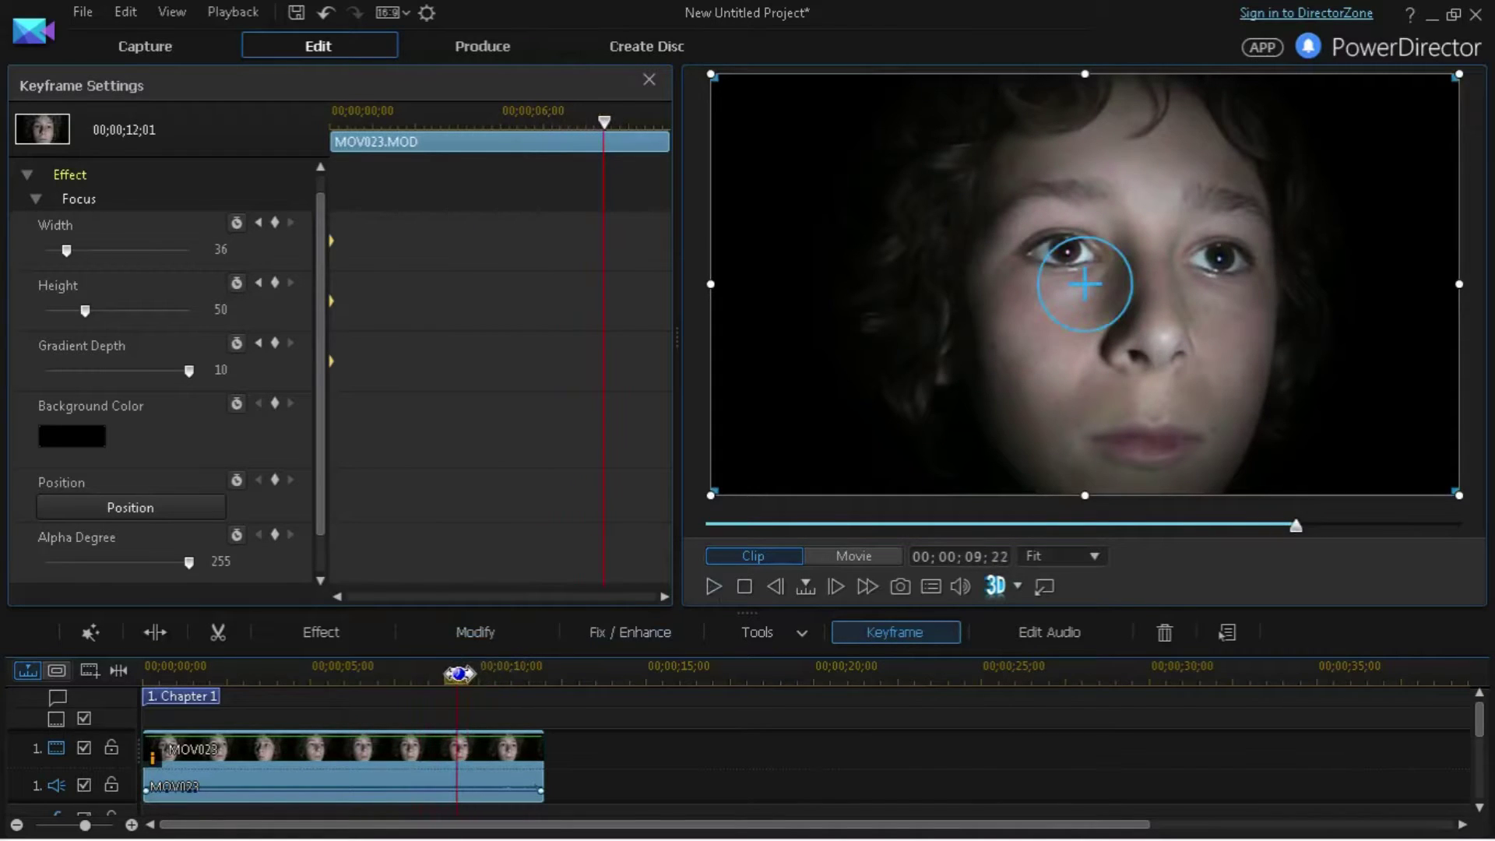
pyautogui.moveTo(467, 679); pyautogui.dragTo(458, 684)
pyautogui.click(17, 725)
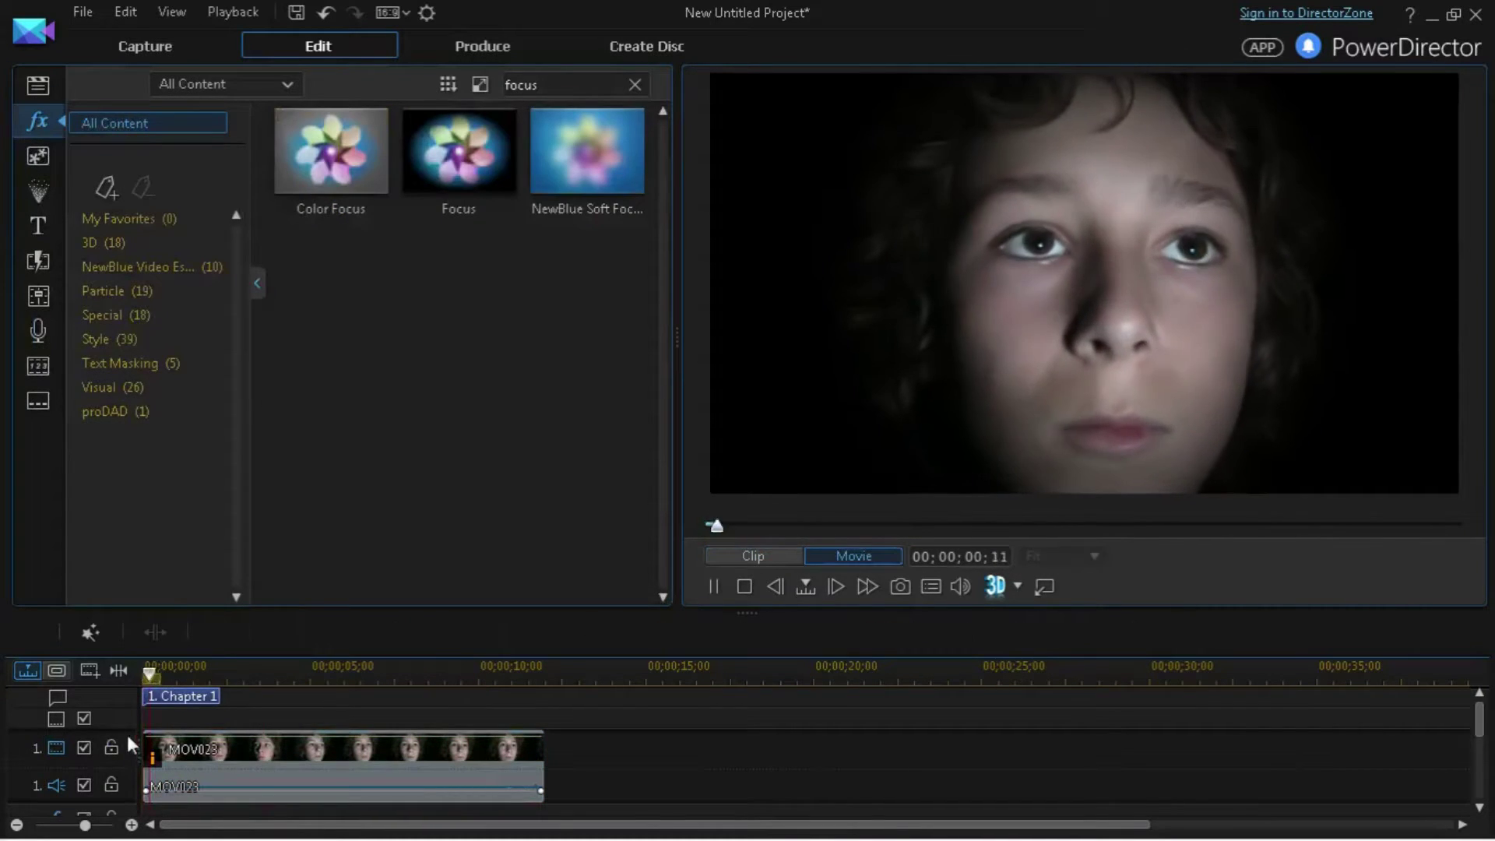
# - Trim the face clip's end to the playhead at 00;00;09;13
pyautogui.click(160, 762)
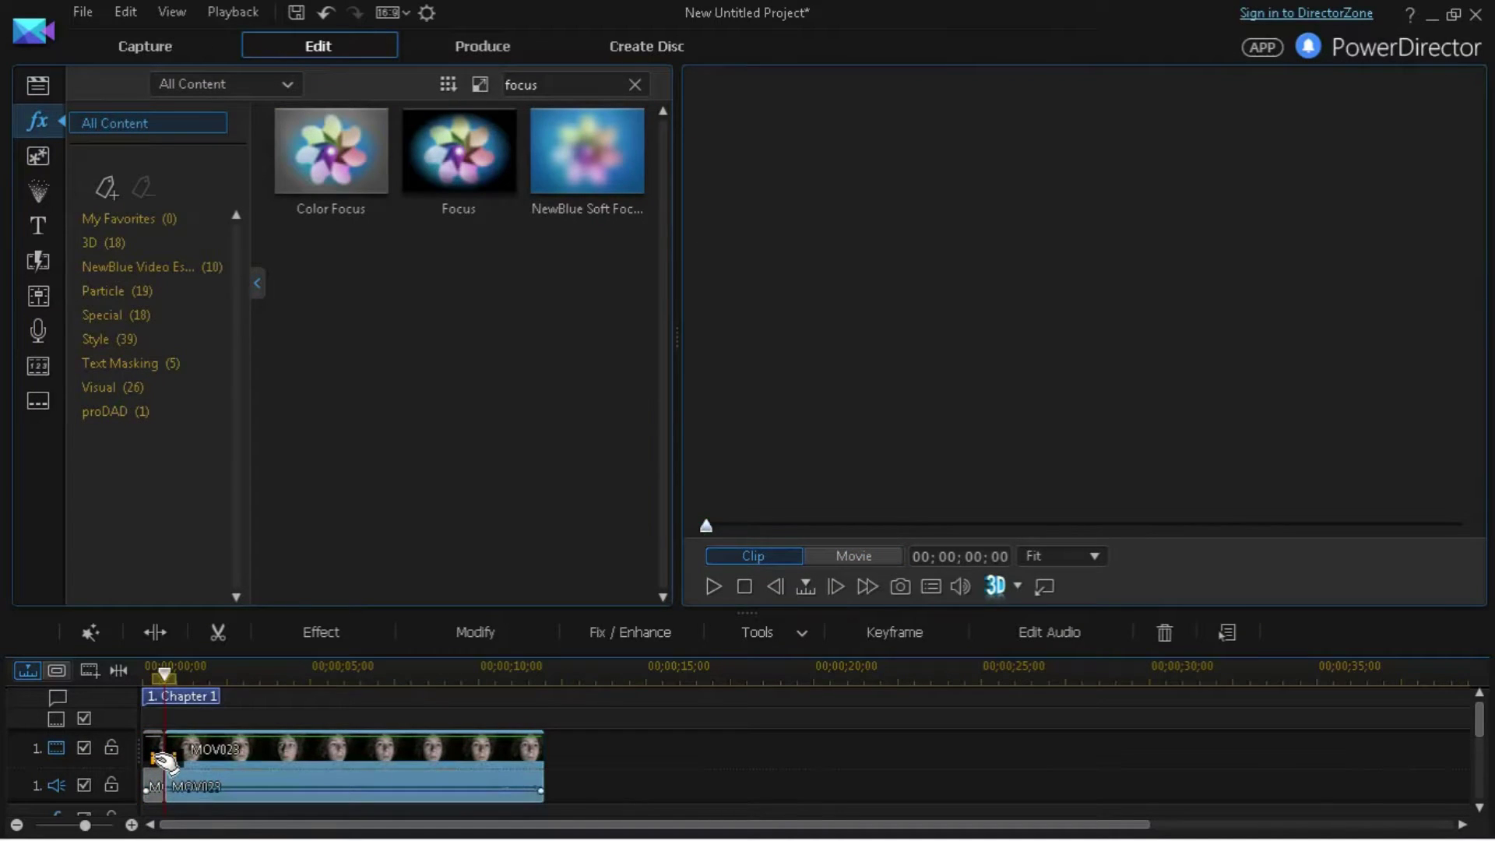
pyautogui.moveTo(162, 759); pyautogui.dragTo(185, 759)
pyautogui.click(270, 801)
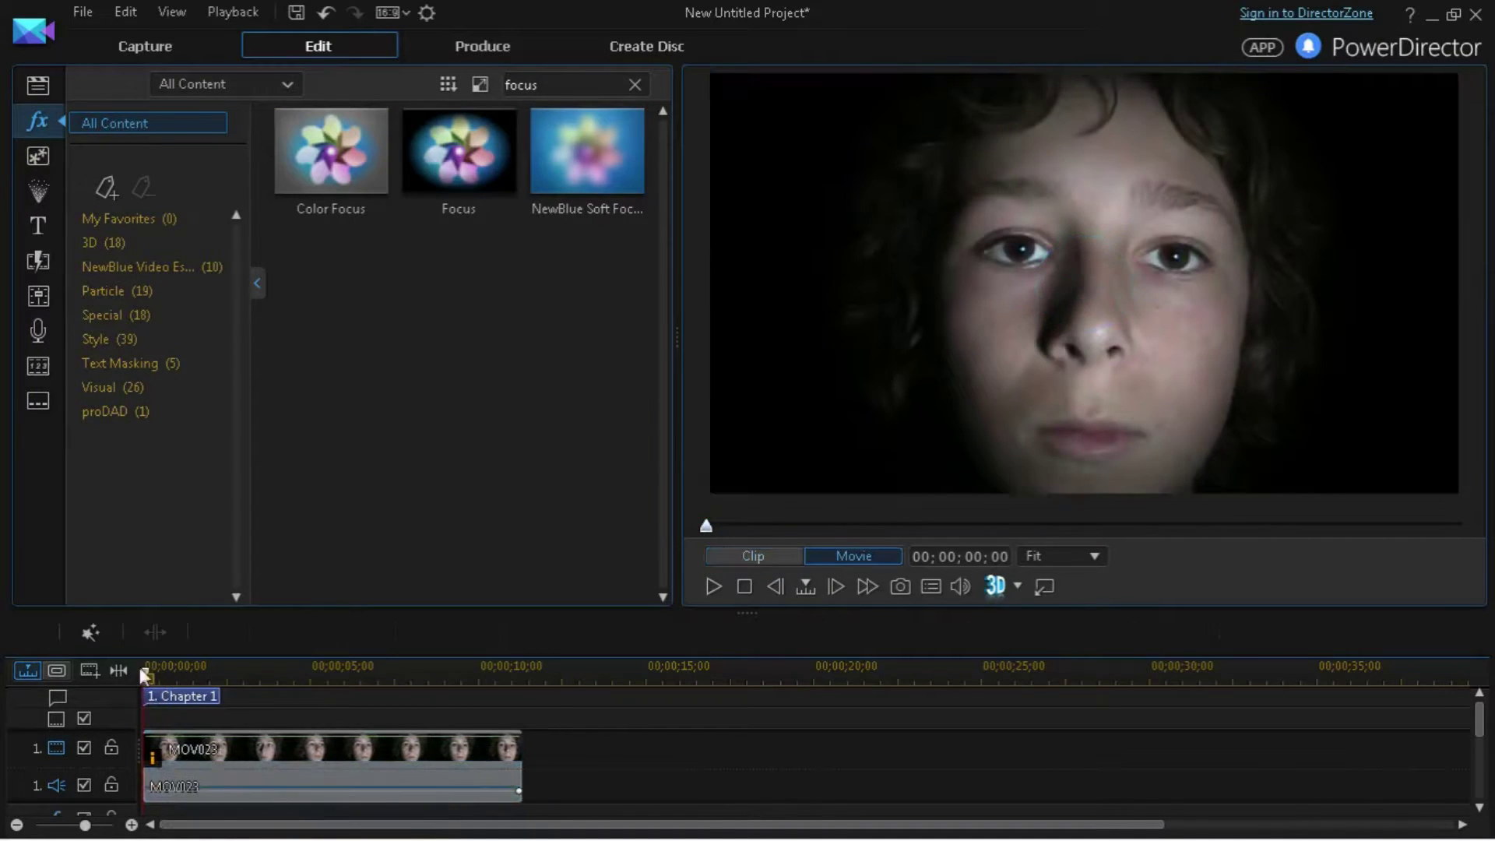
pyautogui.moveTo(145, 675); pyautogui.dragTo(488, 675)
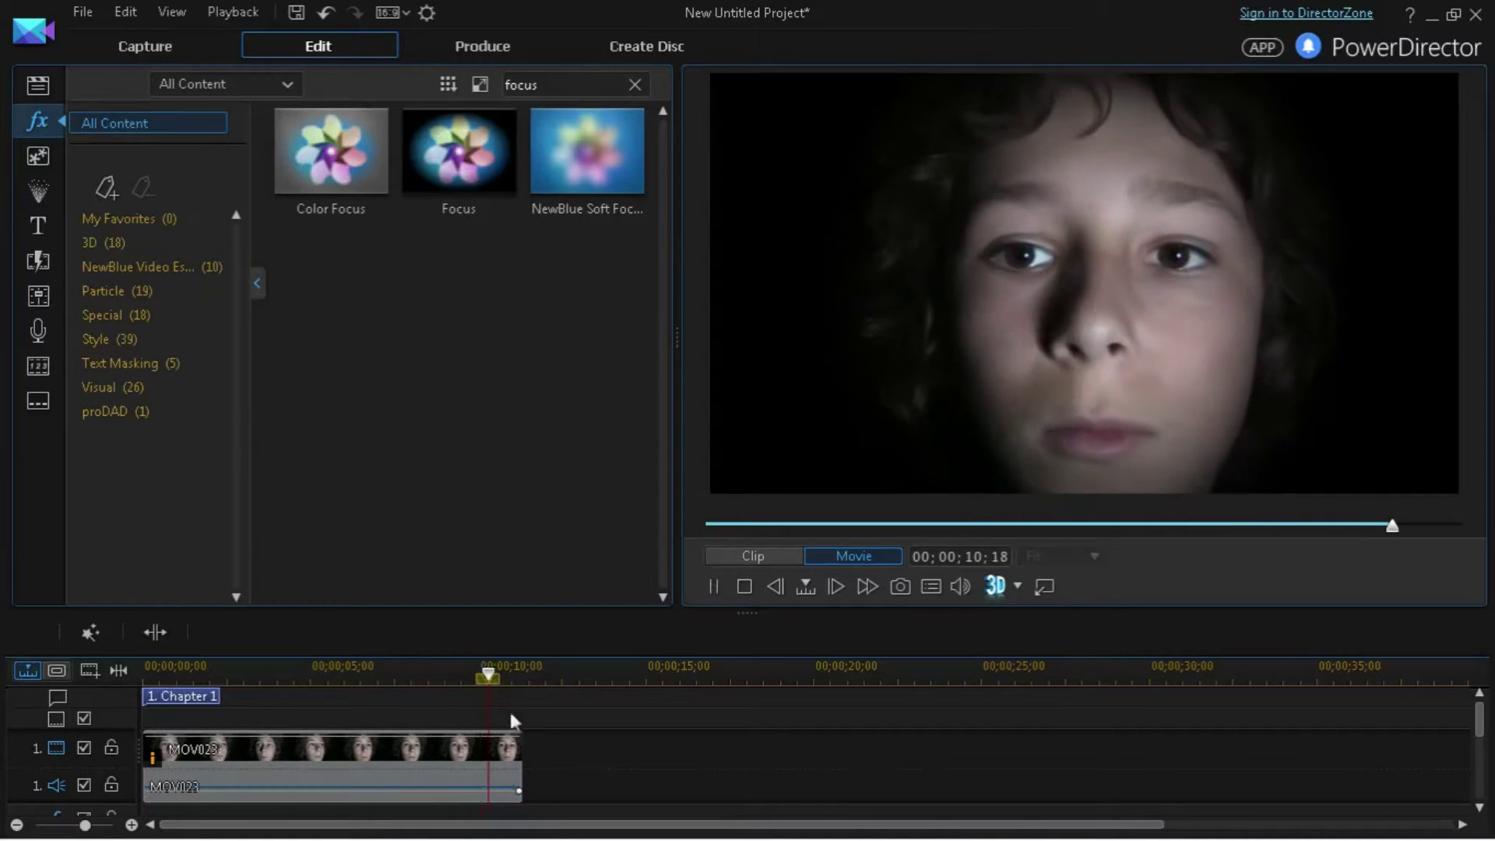
pyautogui.moveTo(488, 675); pyautogui.dragTo(423, 675)
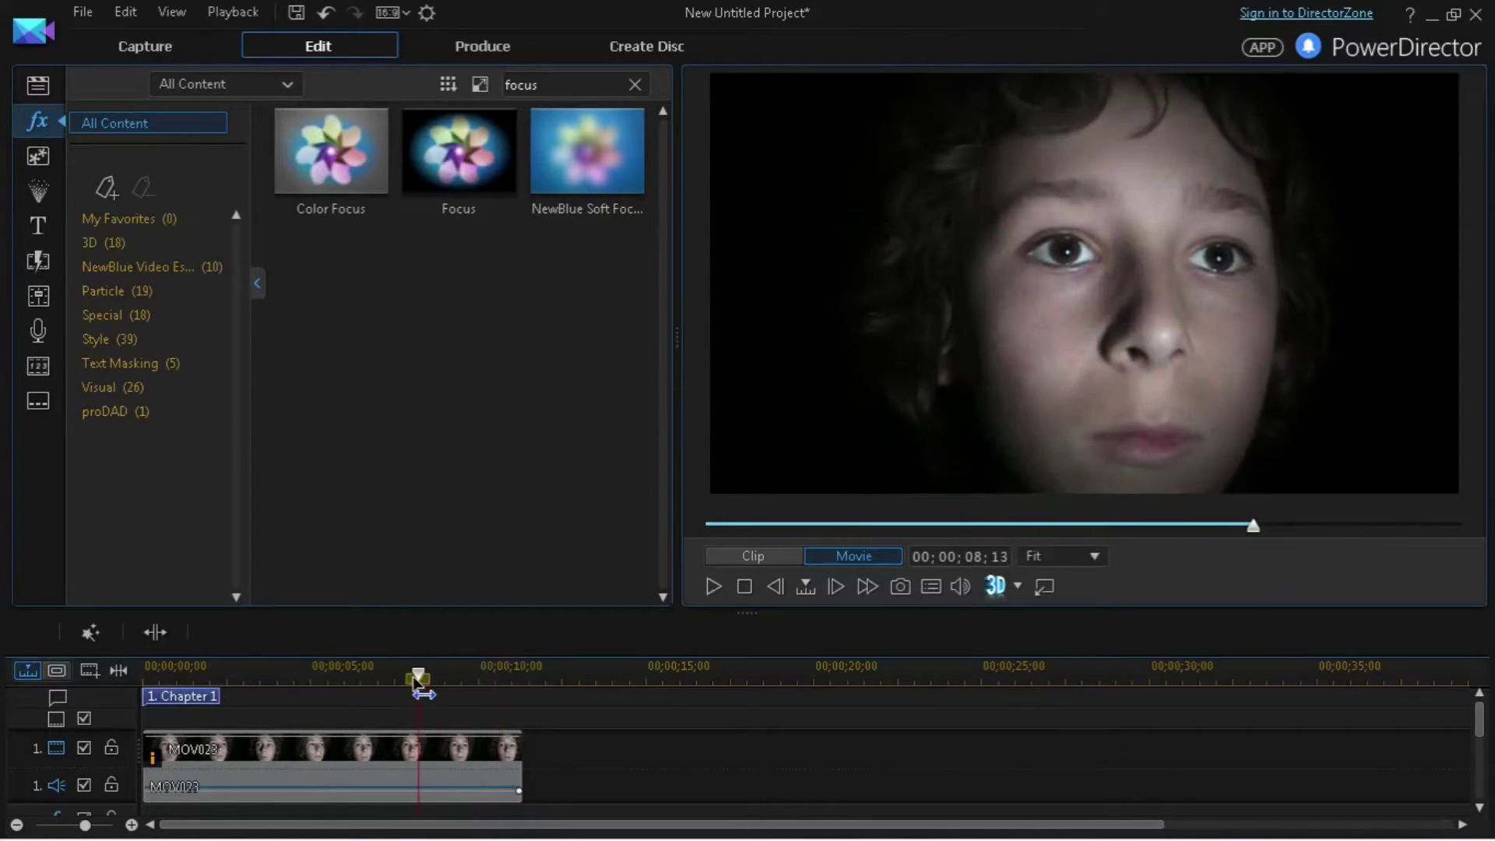
pyautogui.click(502, 753)
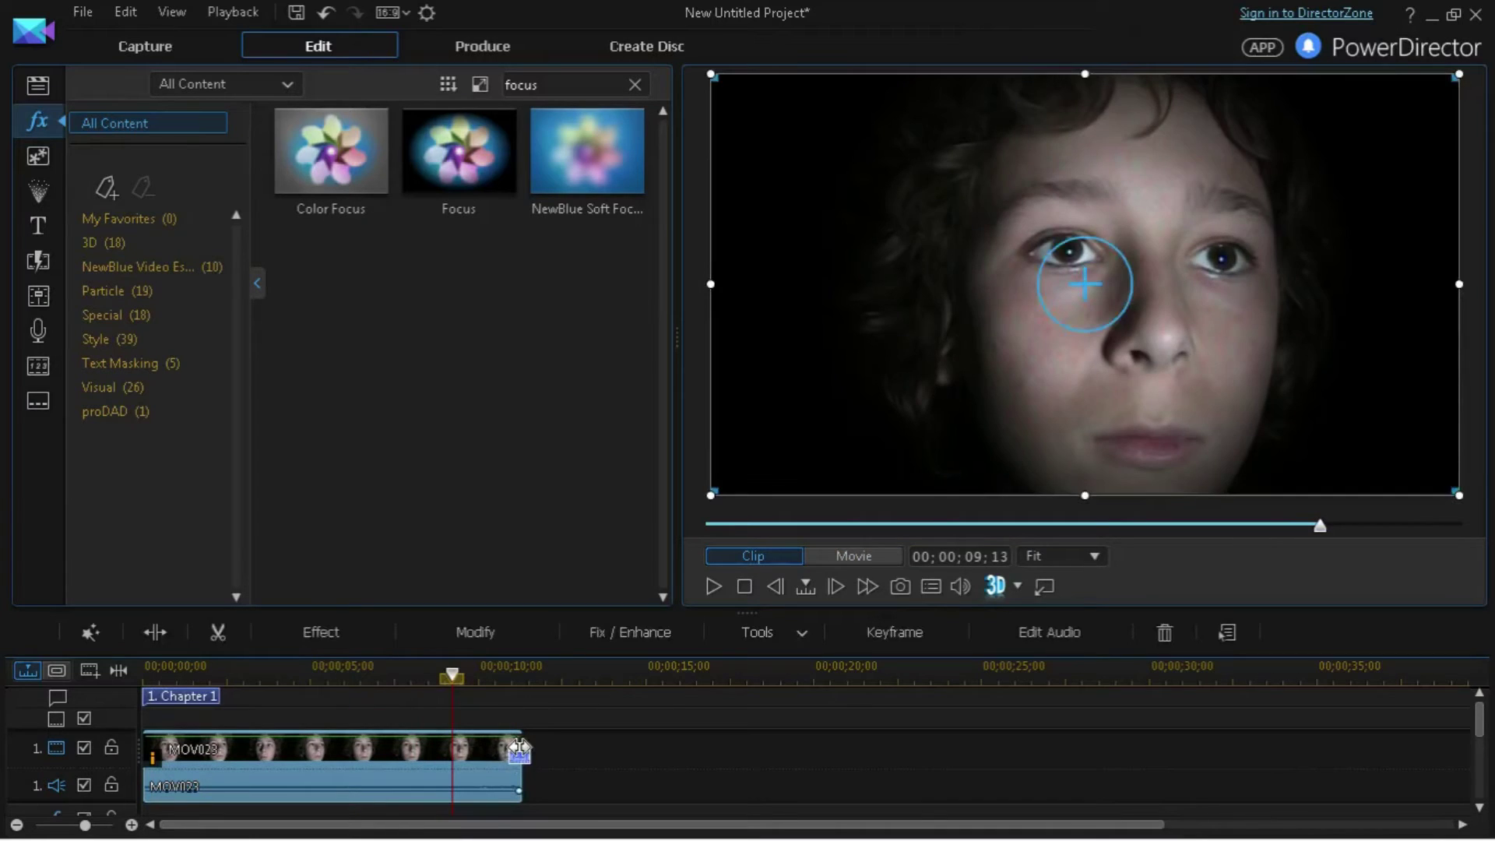
pyautogui.moveTo(519, 748); pyautogui.dragTo(450, 748)
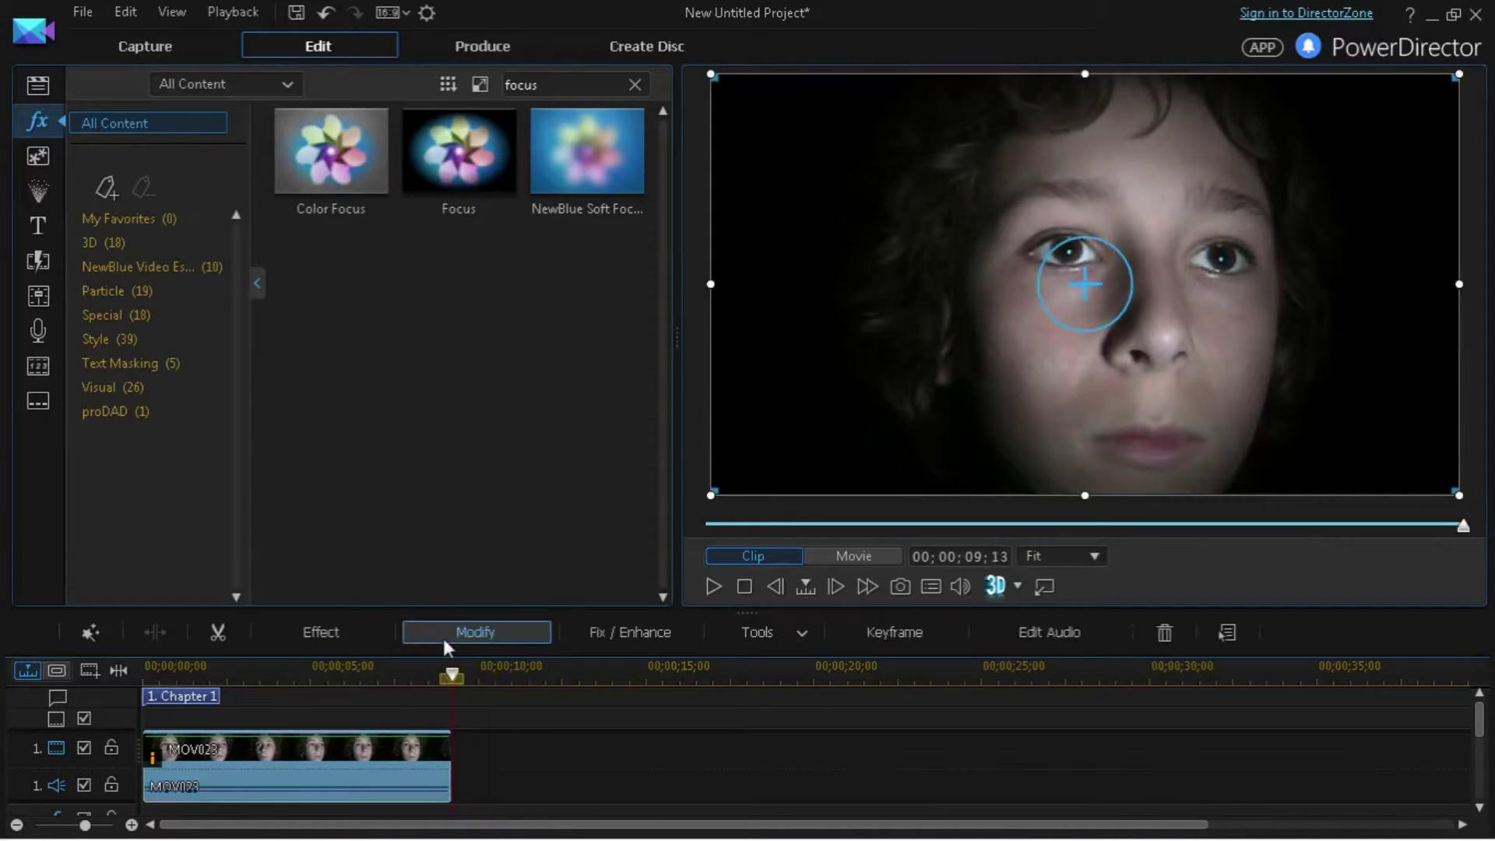
pyautogui.click(462, 706)
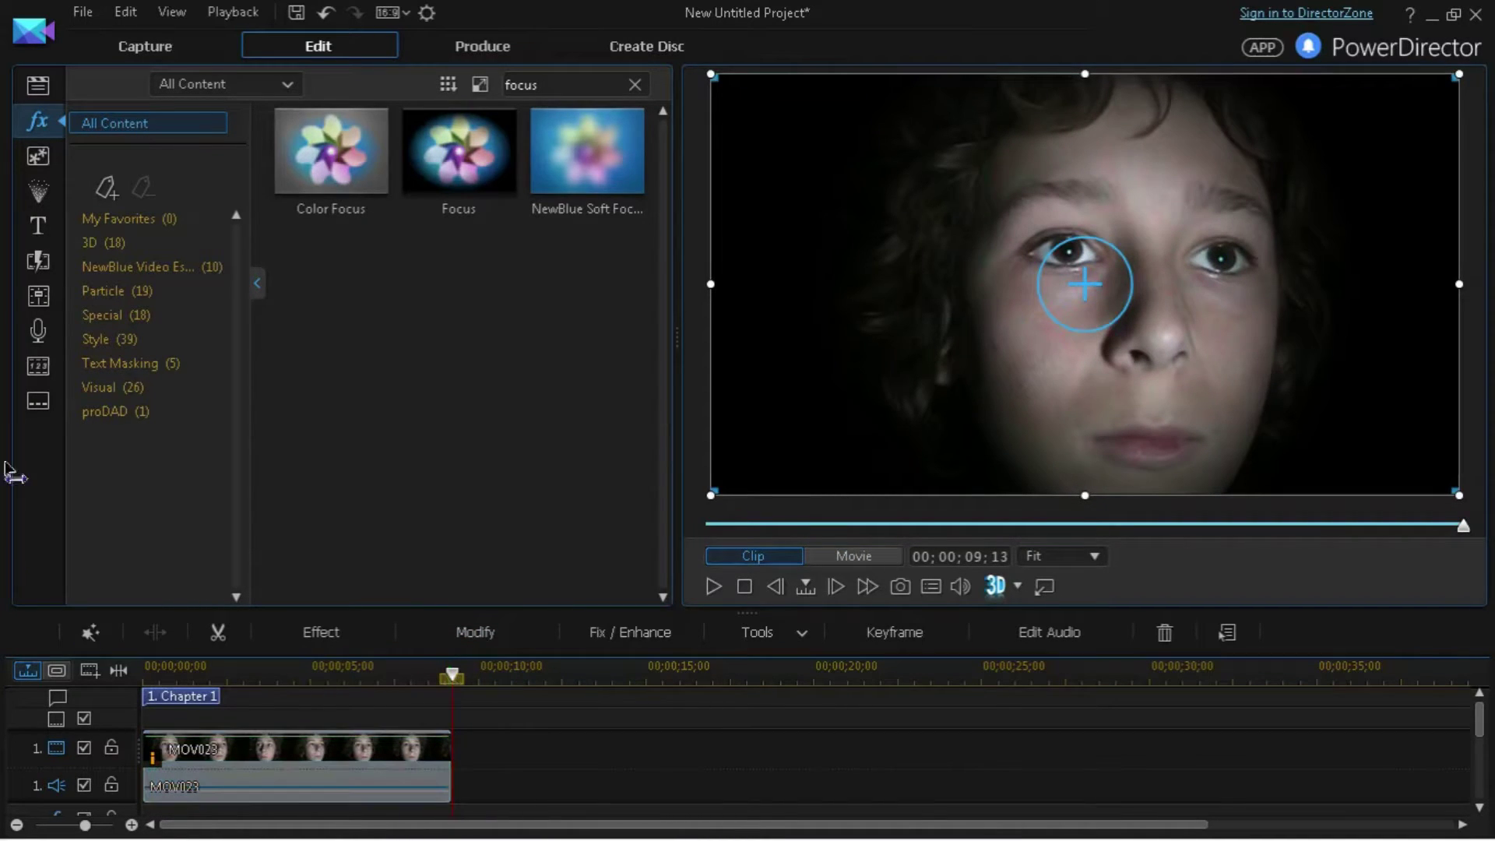
# - Clear the effect search, switch to the Media Room, and select MOV023
pyautogui.click(636, 86)
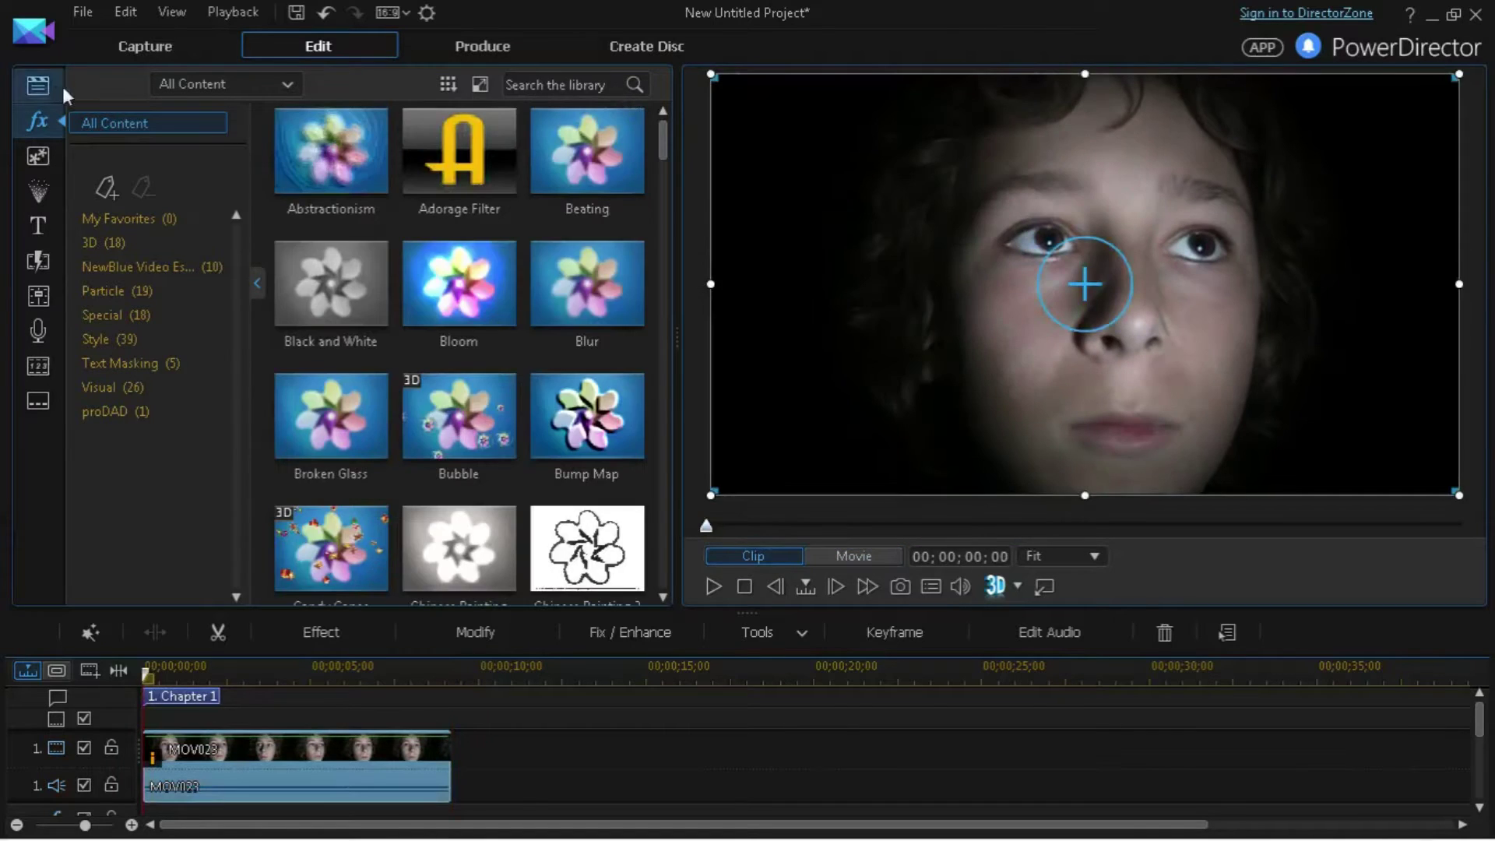
pyautogui.click(39, 86)
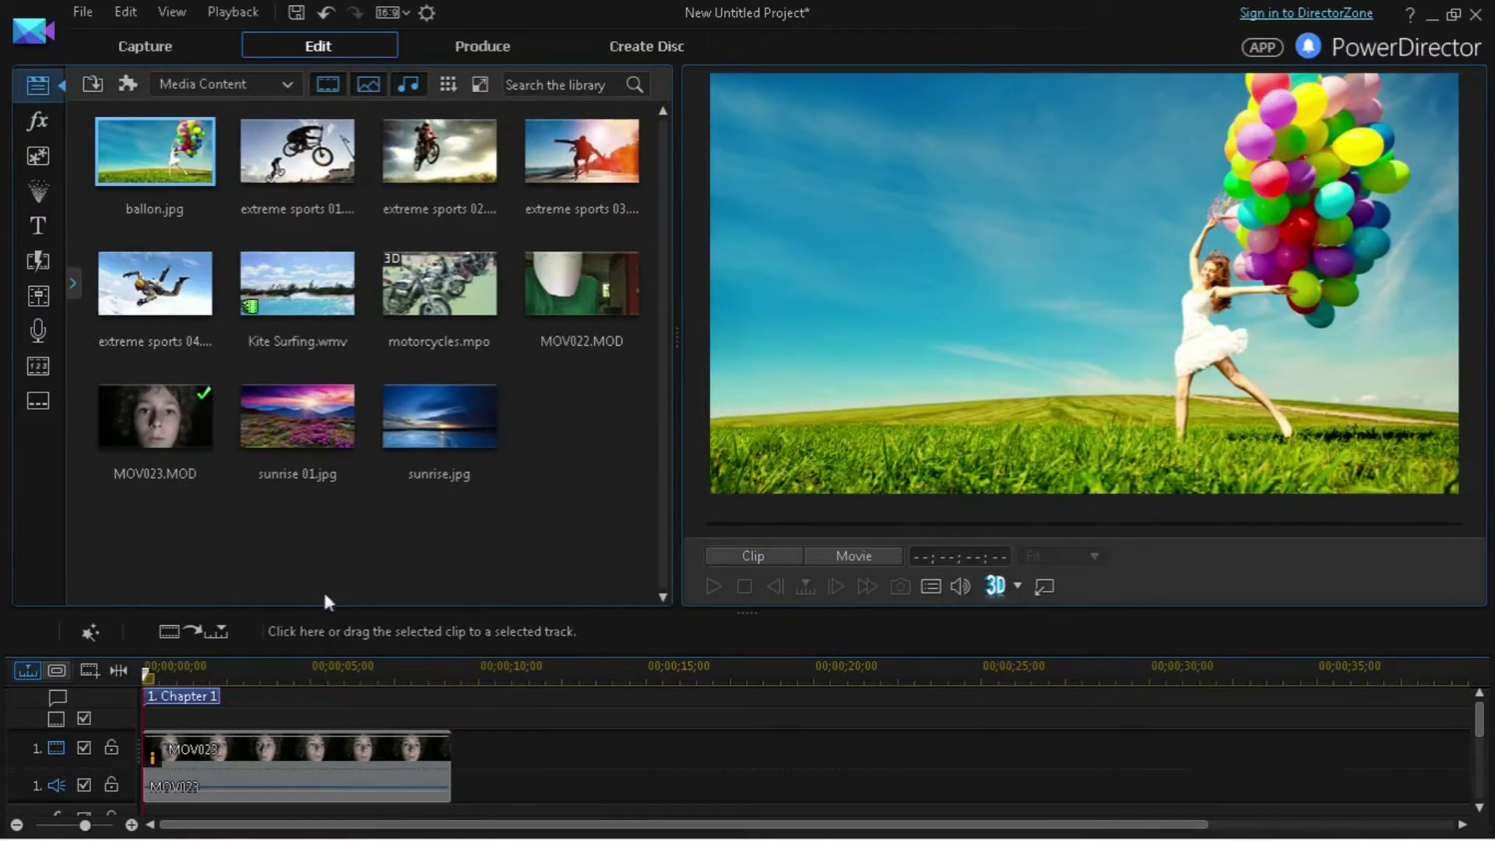
pyautogui.click(348, 770)
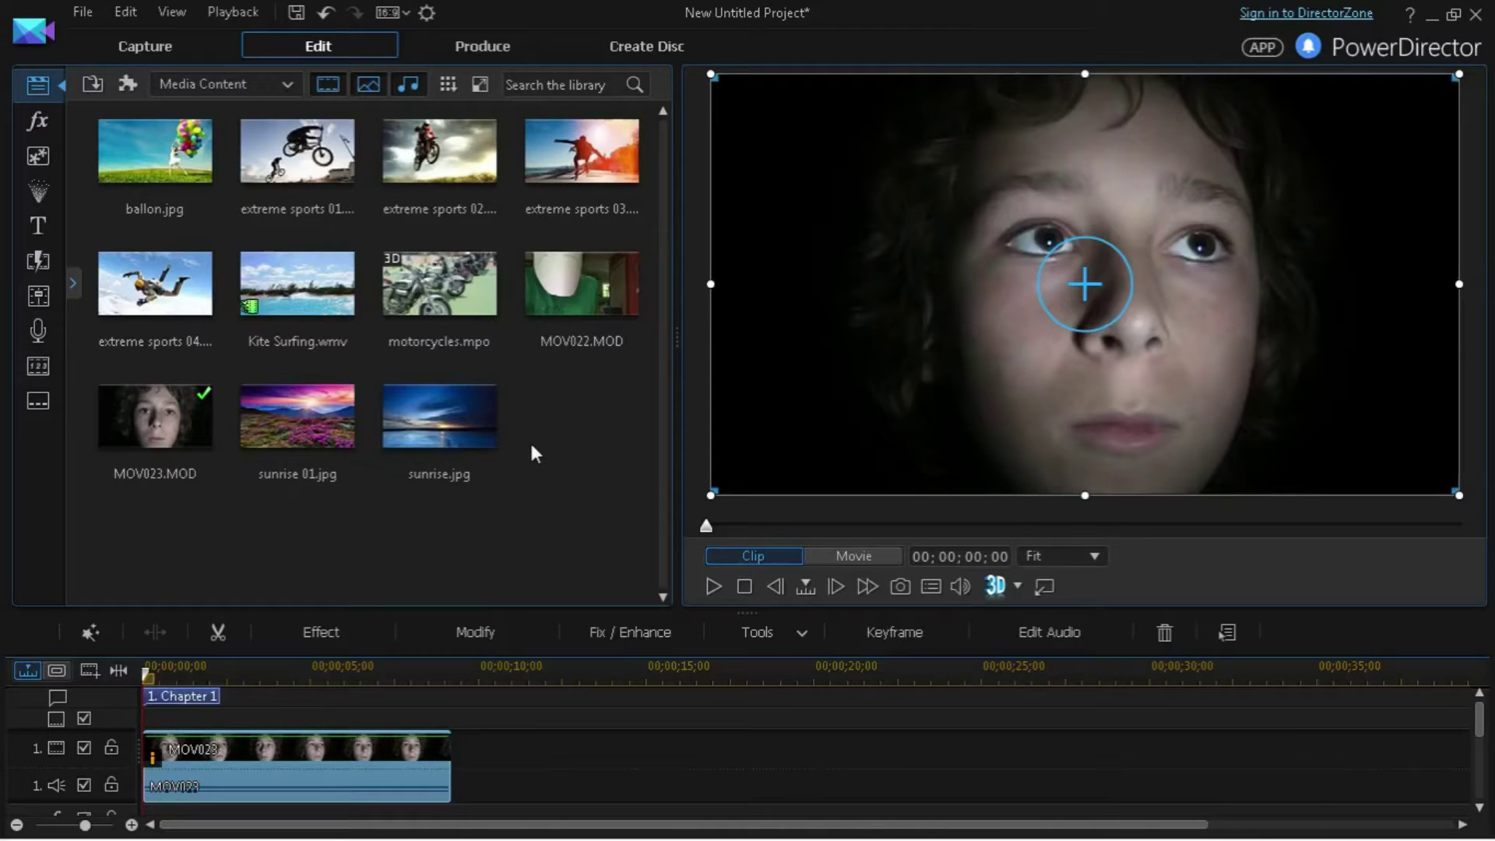
# - Browse the import window to C:\TUFilmer and pick Hologram stuff 2.mp4
pyautogui.hotkey('ctrl', 'shift', 'q')
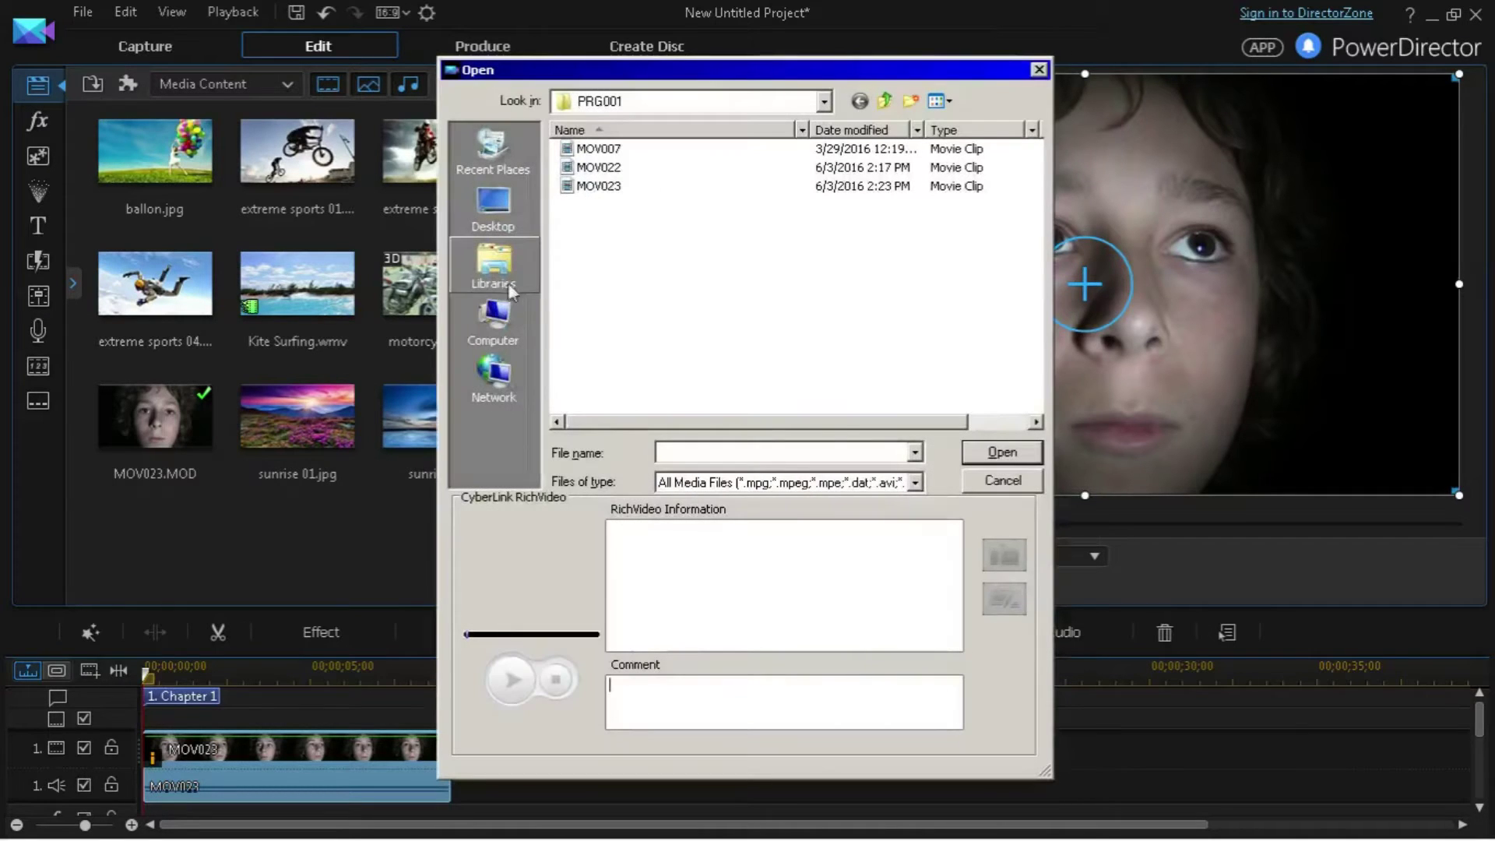
pyautogui.click(492, 327)
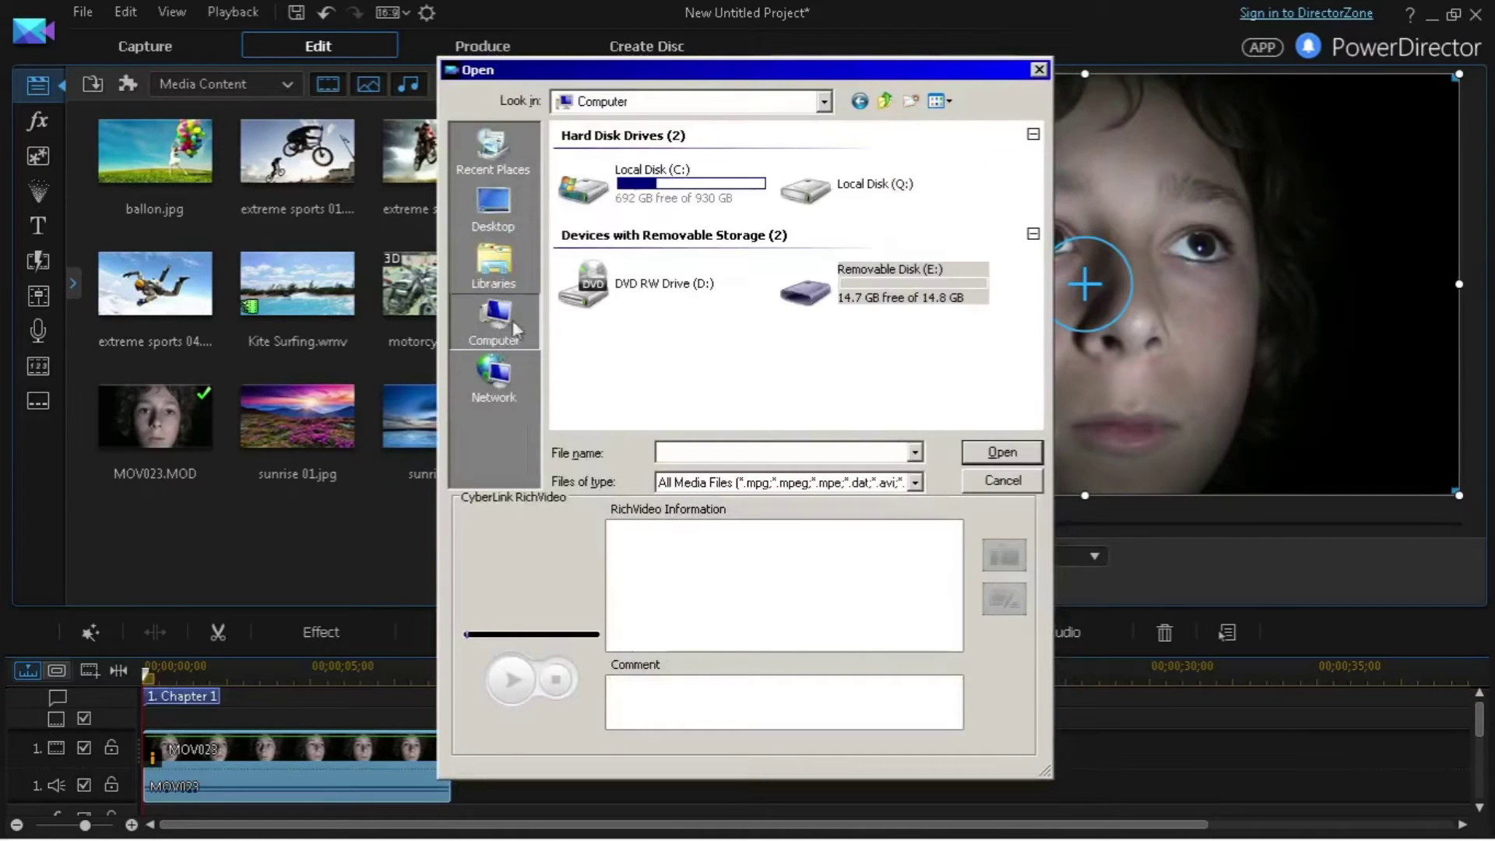
pyautogui.click(687, 195)
pyautogui.doubleClick(687, 195)
pyautogui.scroll(-3, 695, 356)
pyautogui.scroll(-3, 695, 357)
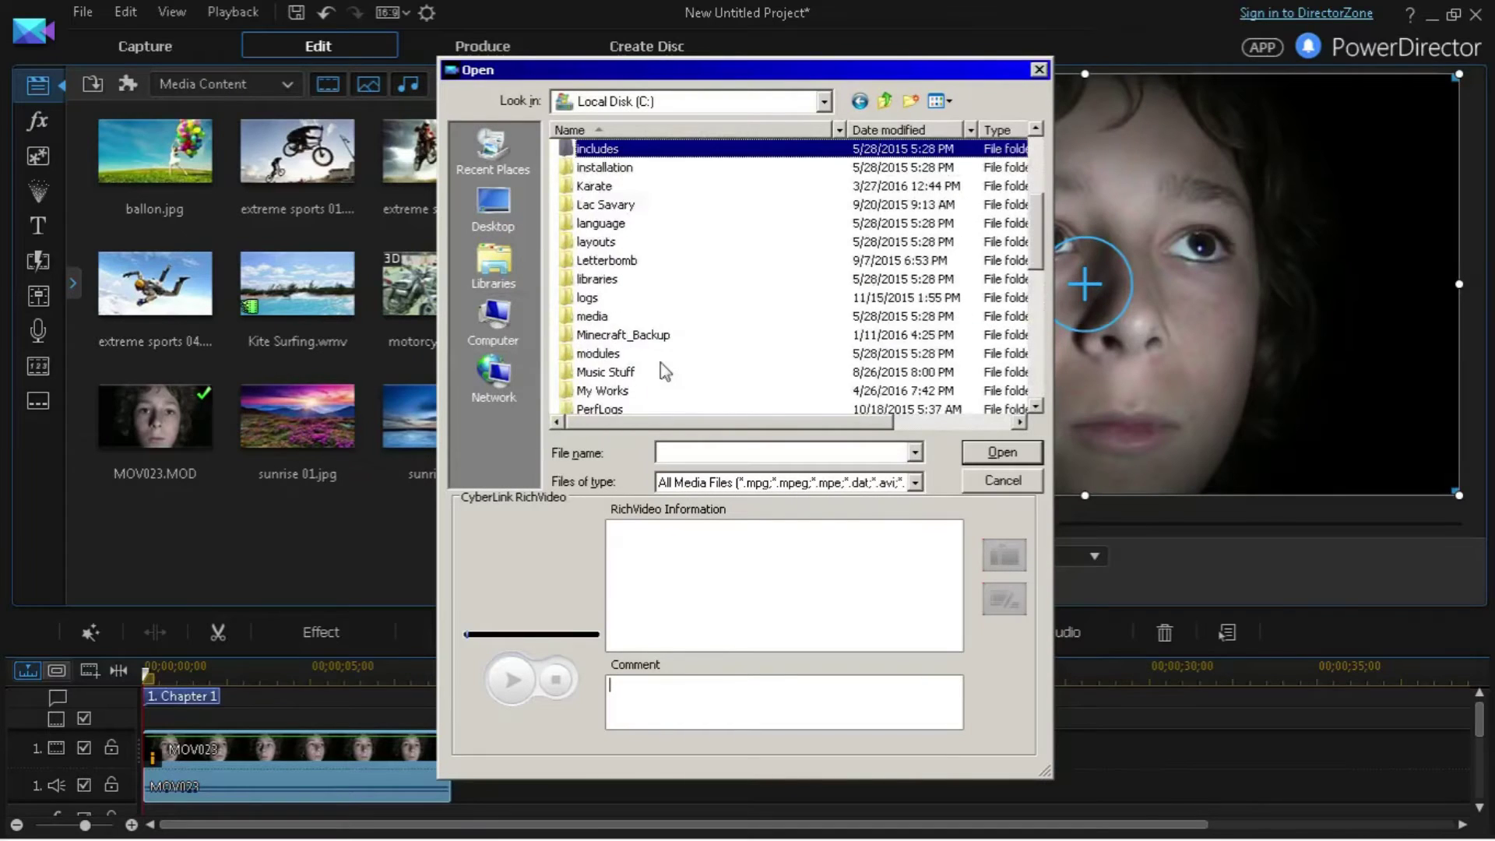
pyautogui.scroll(-3, 656, 374)
pyautogui.doubleClick(599, 372)
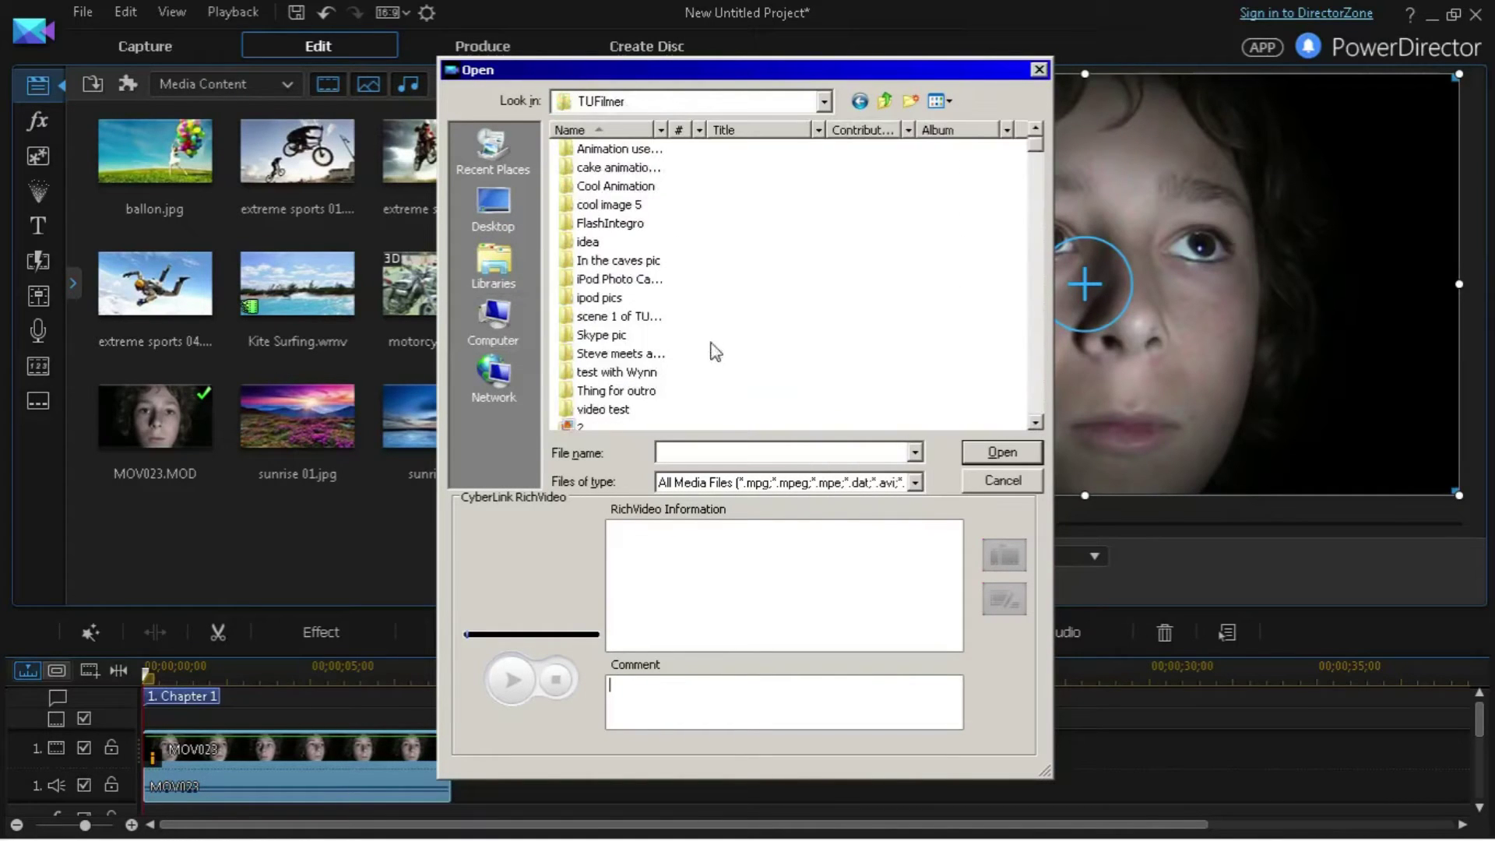
pyautogui.scroll(-3, 705, 342)
pyautogui.scroll(-3, 706, 342)
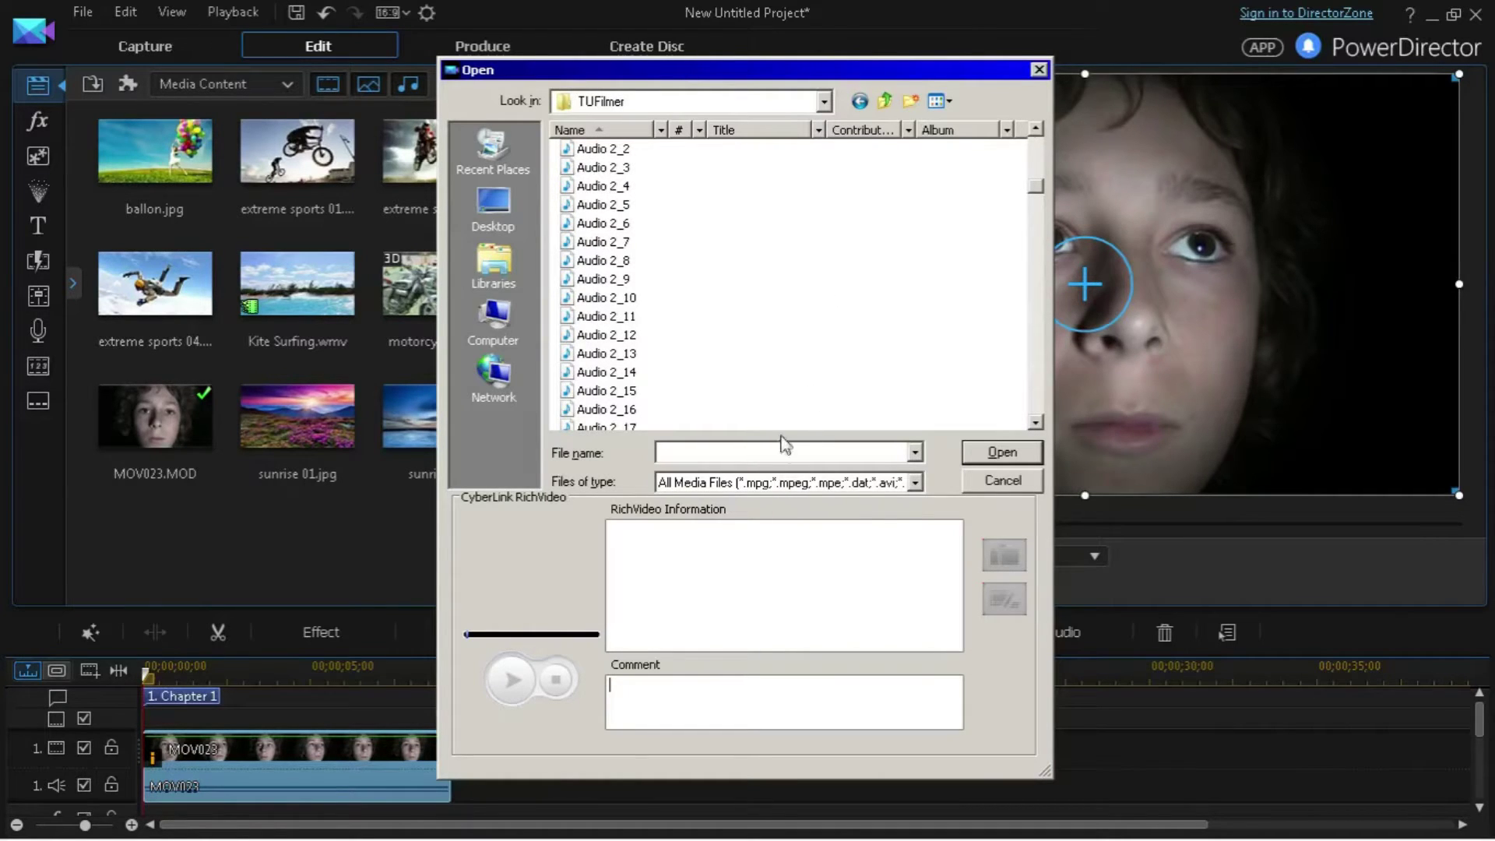
pyautogui.write('h')
pyautogui.write('olo')
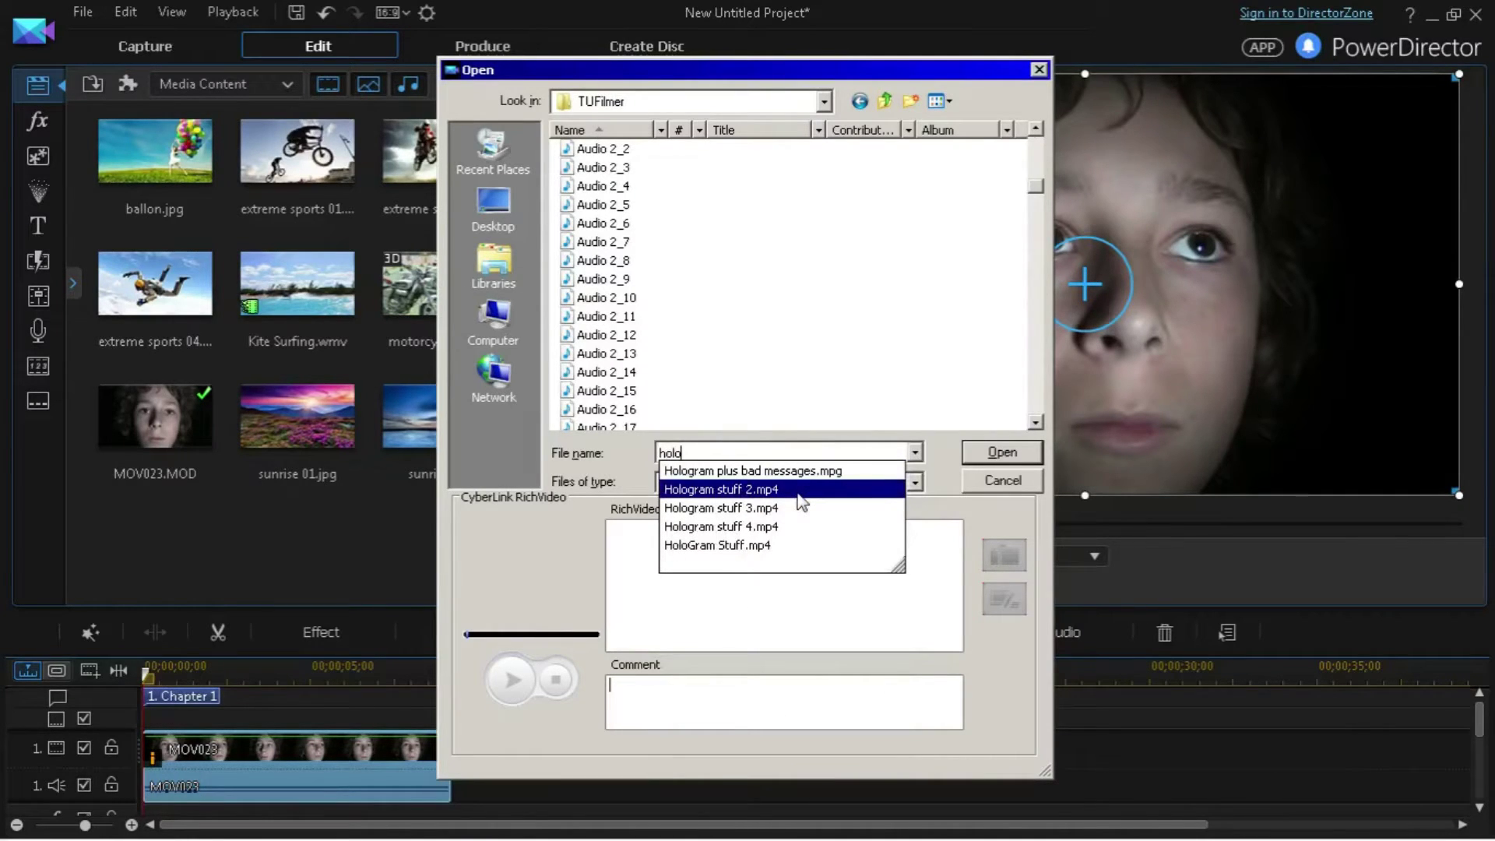
pyautogui.click(802, 490)
# - Import Hologram stuff 2.mp4 and Hologram stuff 3.mp4 into the media library
pyautogui.click(1000, 452)
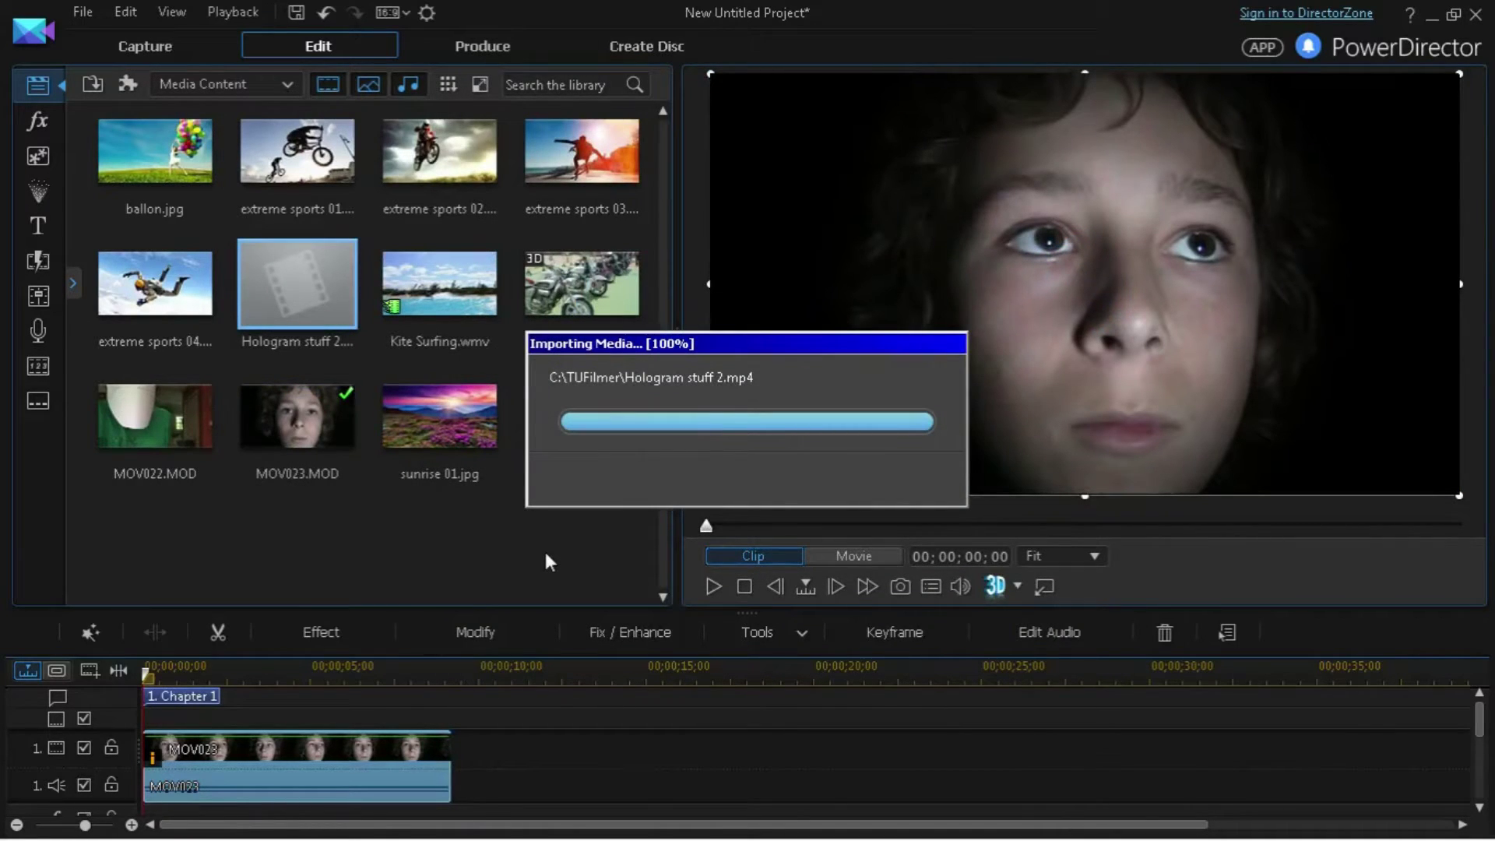
pyautogui.hotkey('ctrl', 'q')
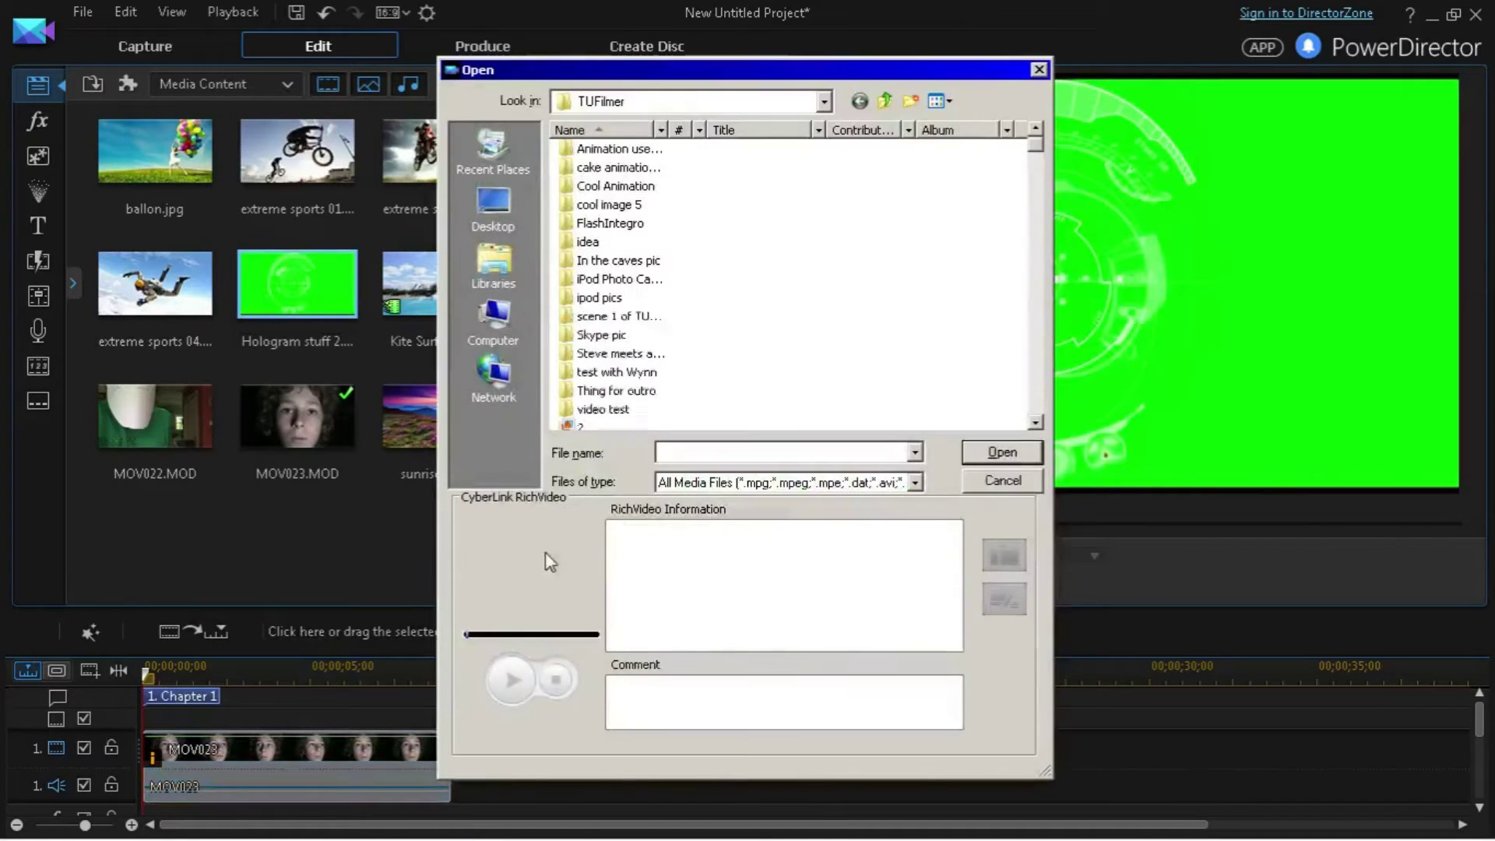
pyautogui.write('holo')
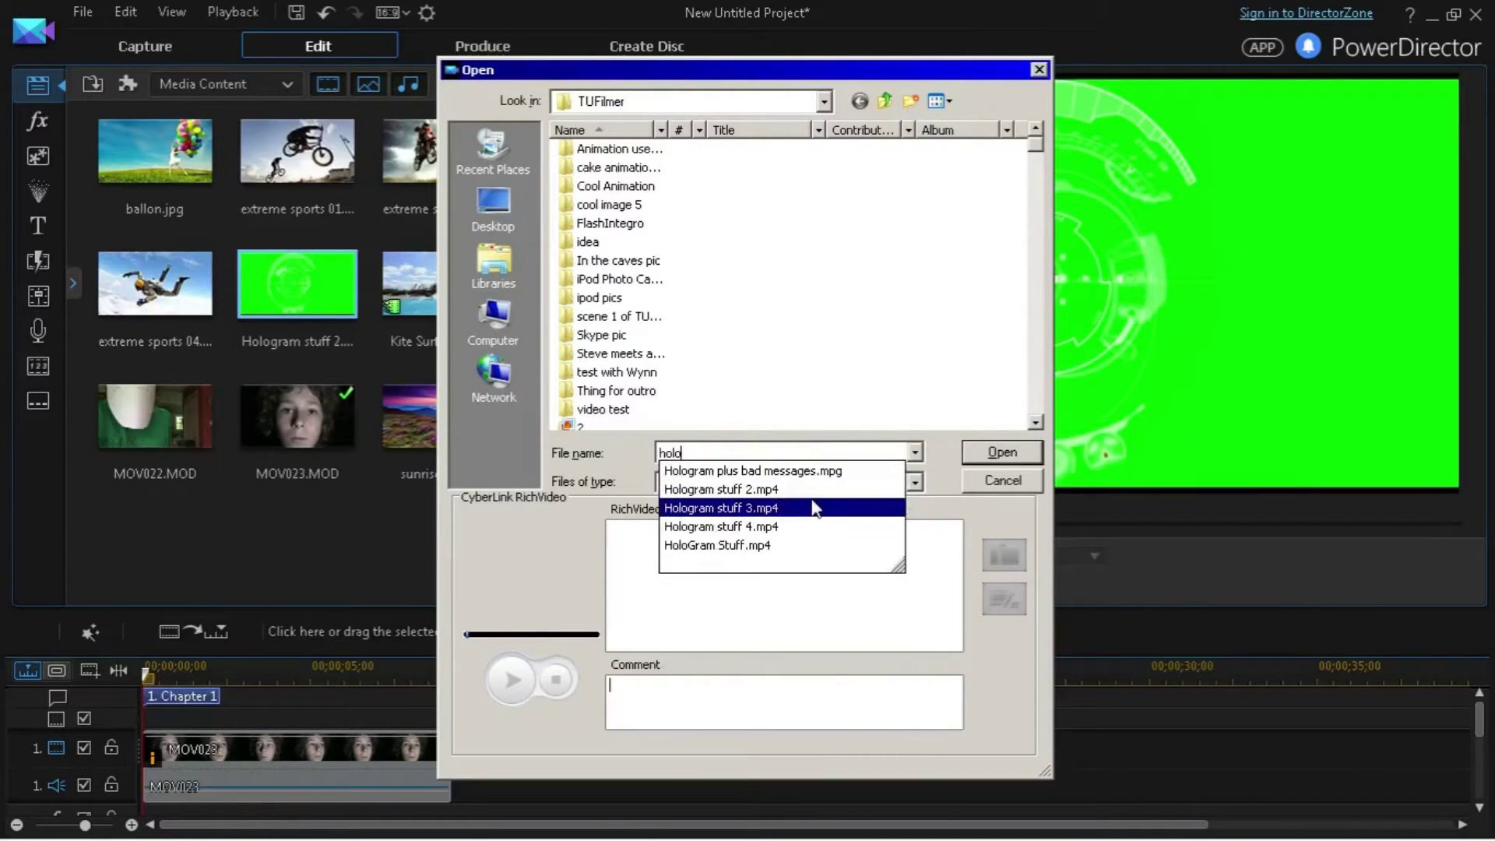
pyautogui.click(720, 508)
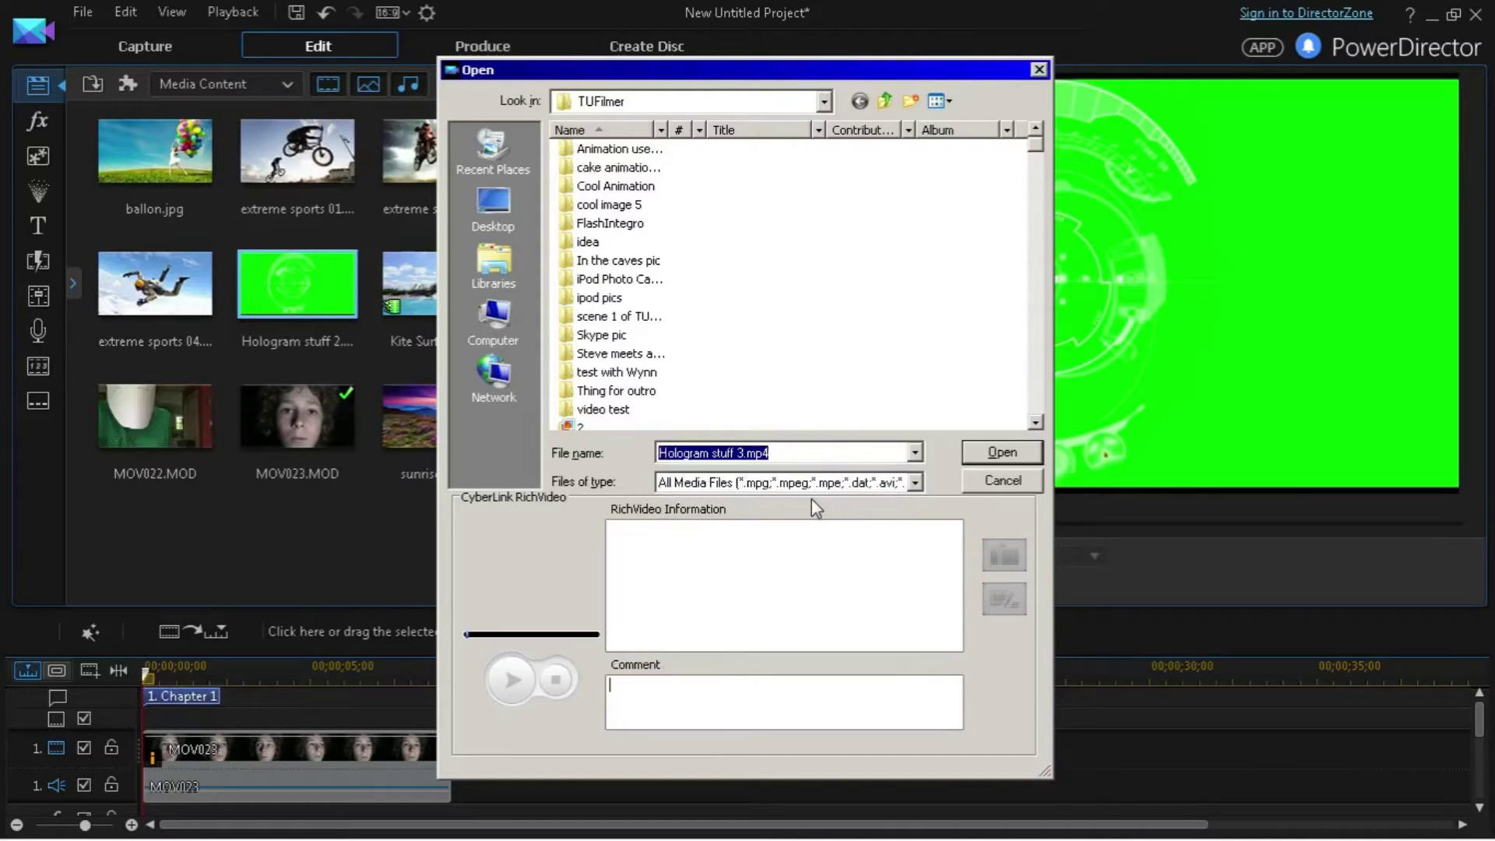
pyautogui.click(999, 452)
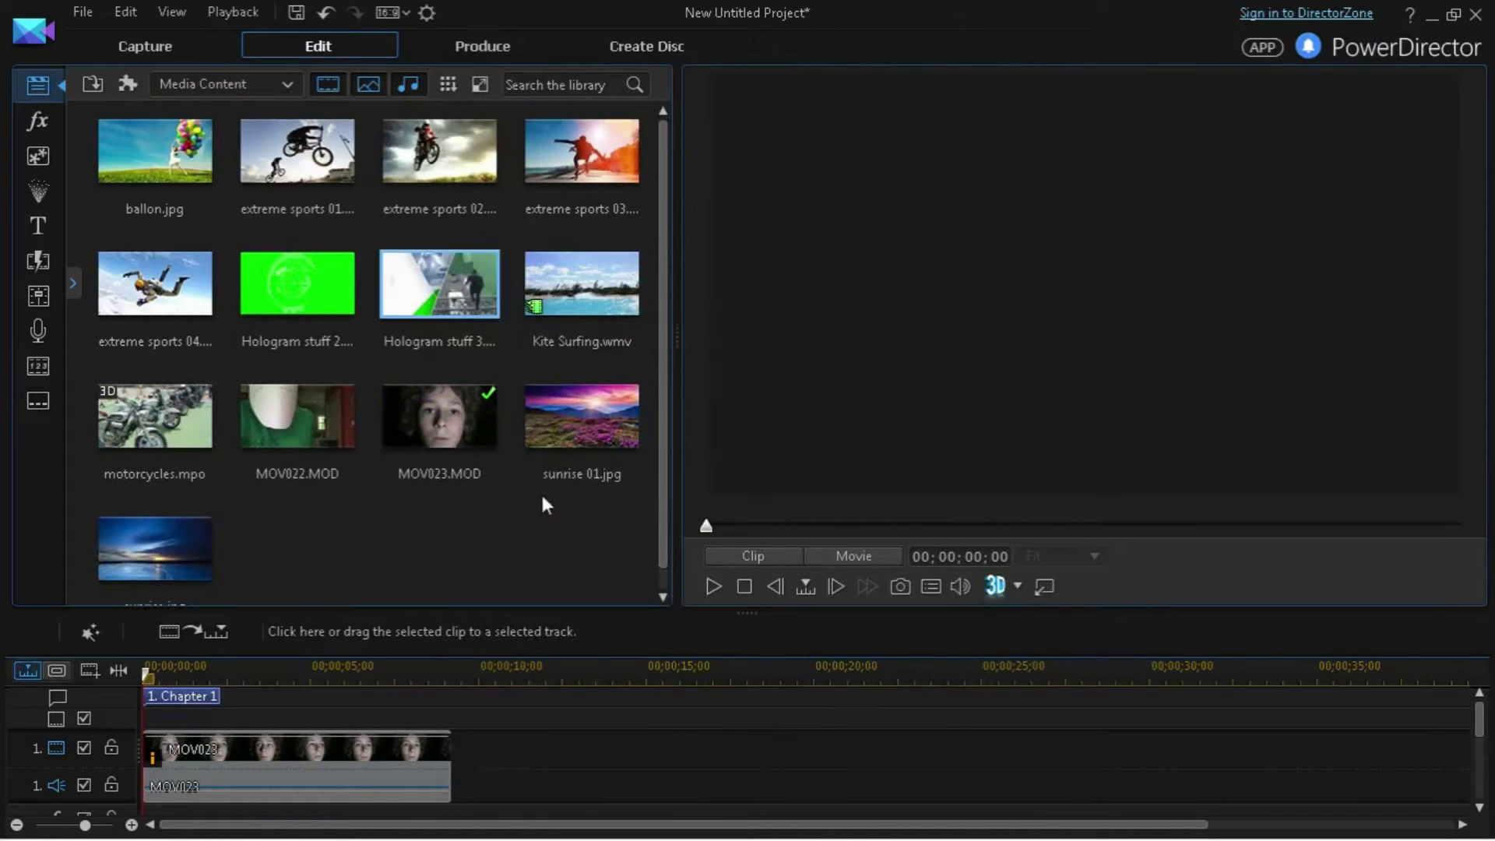
# - Import Hologram stuff 4.mp4 into the media library
pyautogui.doubleClick(541, 506)
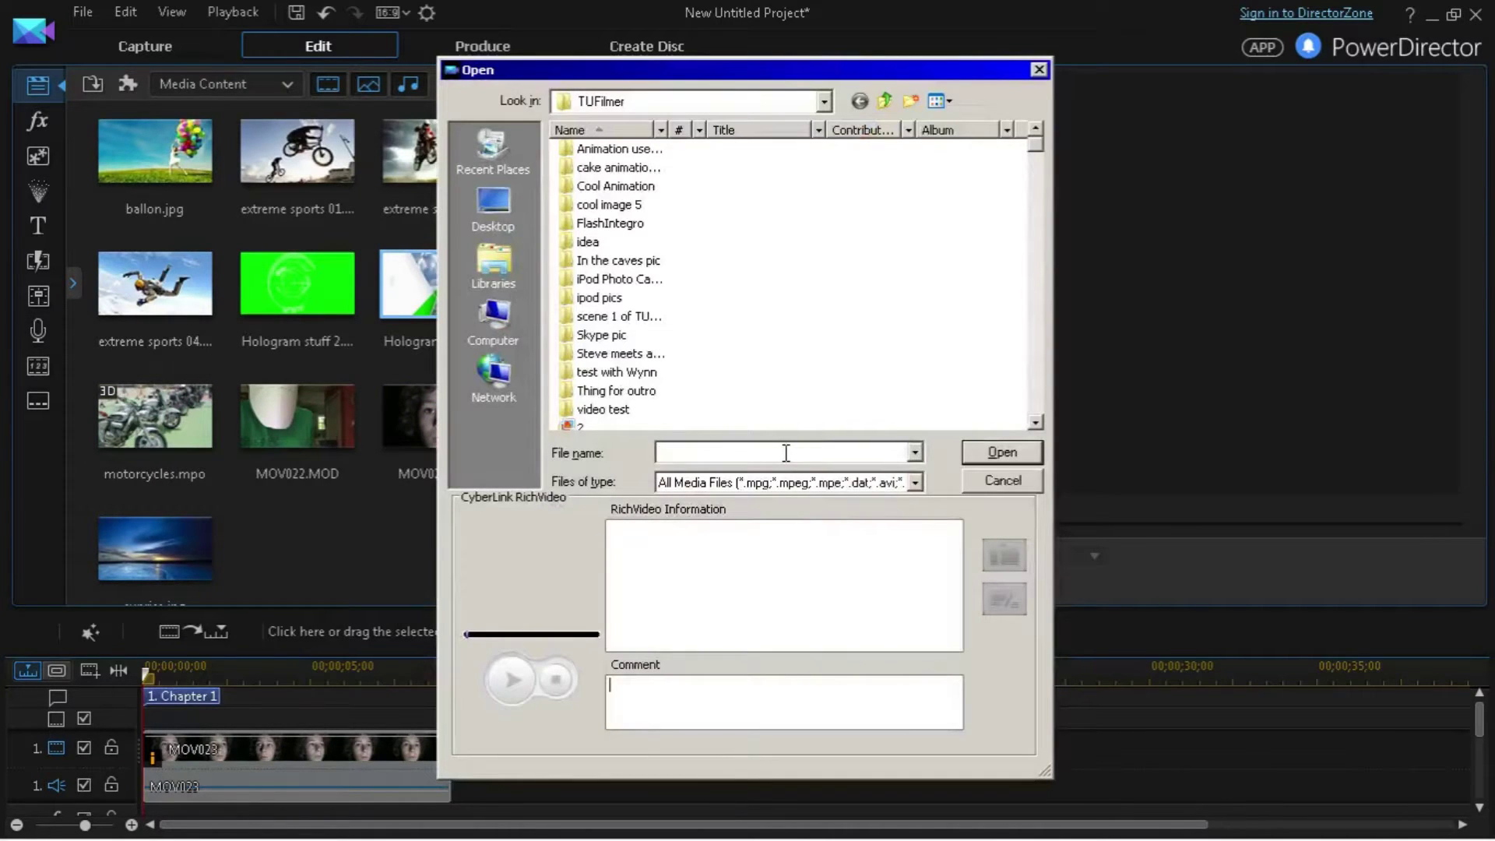
pyautogui.write('holo')
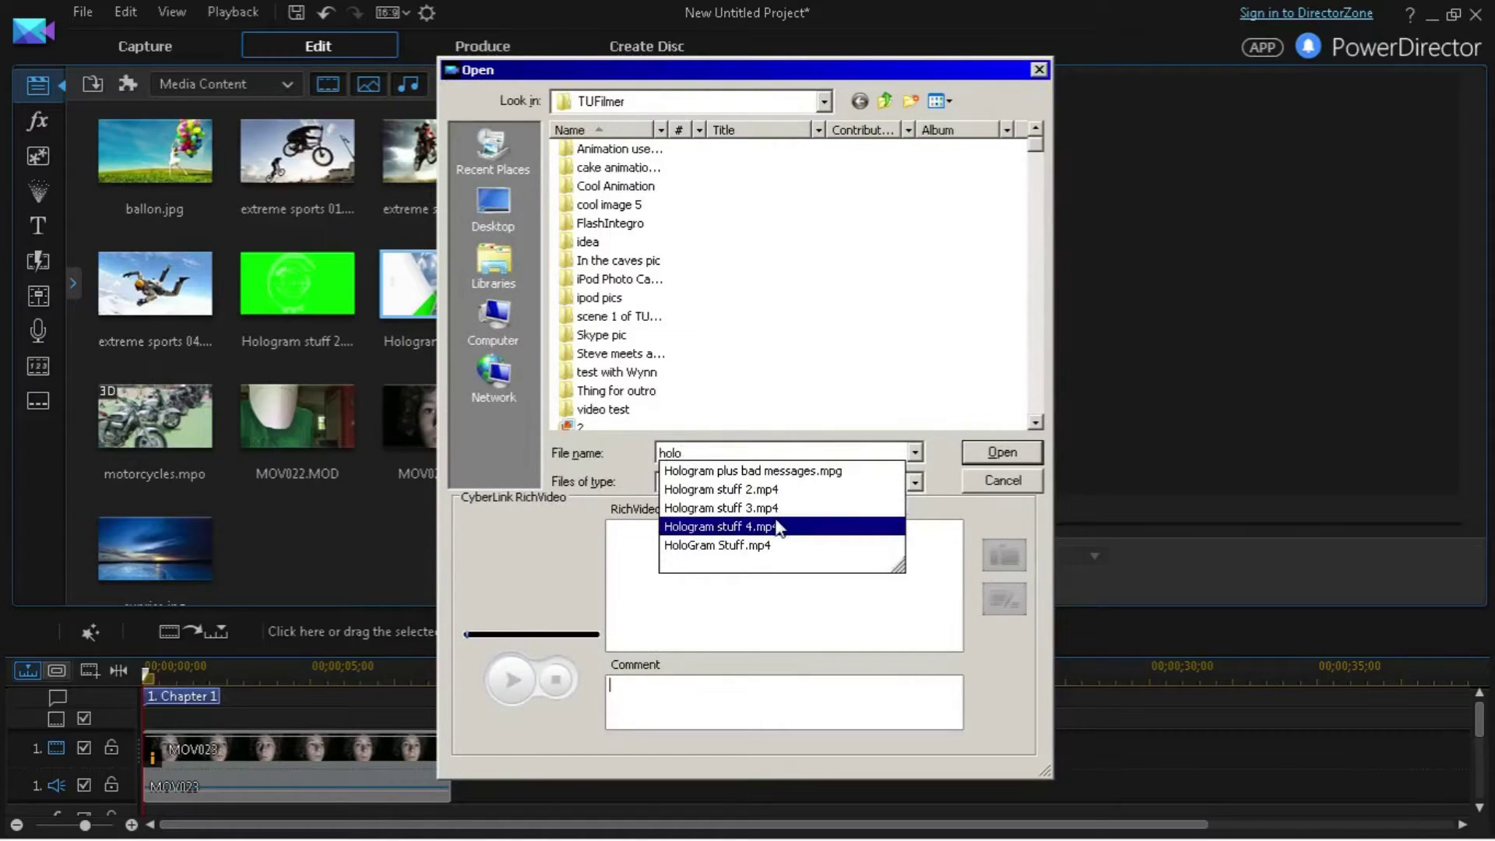
pyautogui.click(776, 527)
pyautogui.click(1000, 452)
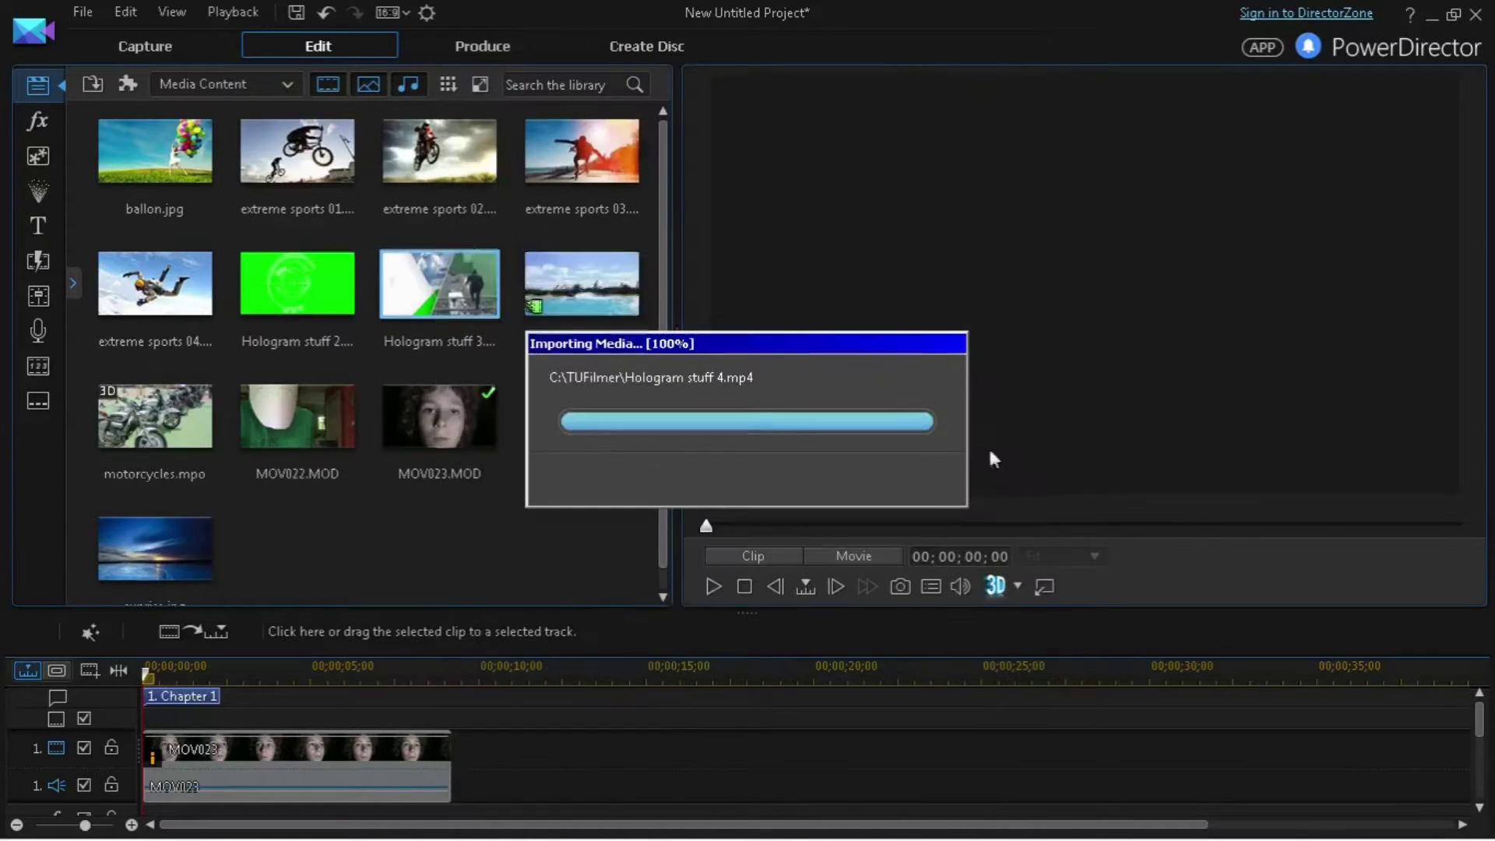
# - Import HoloGram Stuff.mp4 into the media library
pyautogui.hotkey('ctrl', 'q')
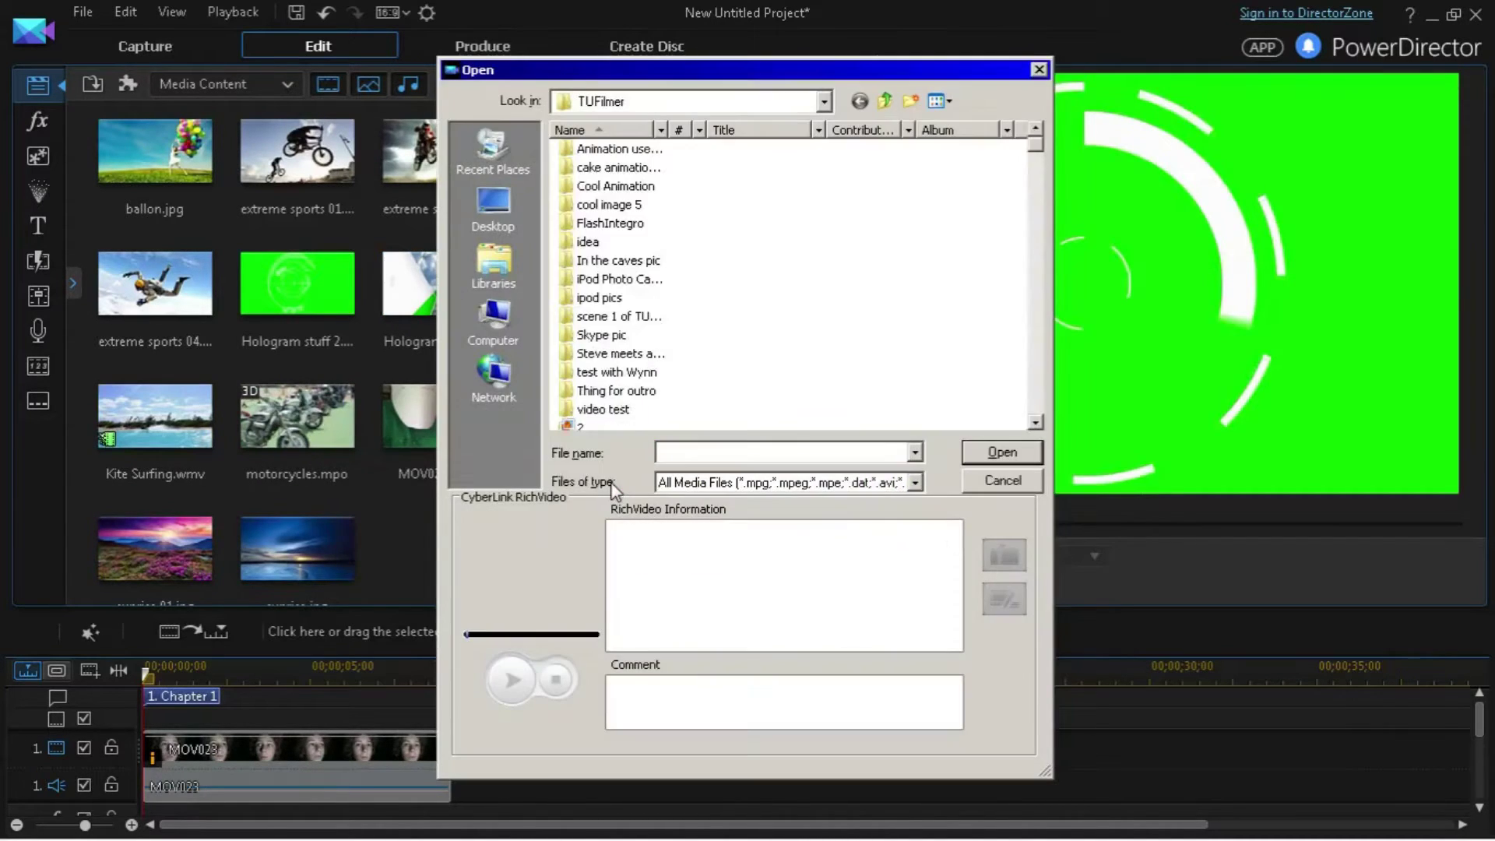
pyautogui.click(724, 451)
pyautogui.write('holo')
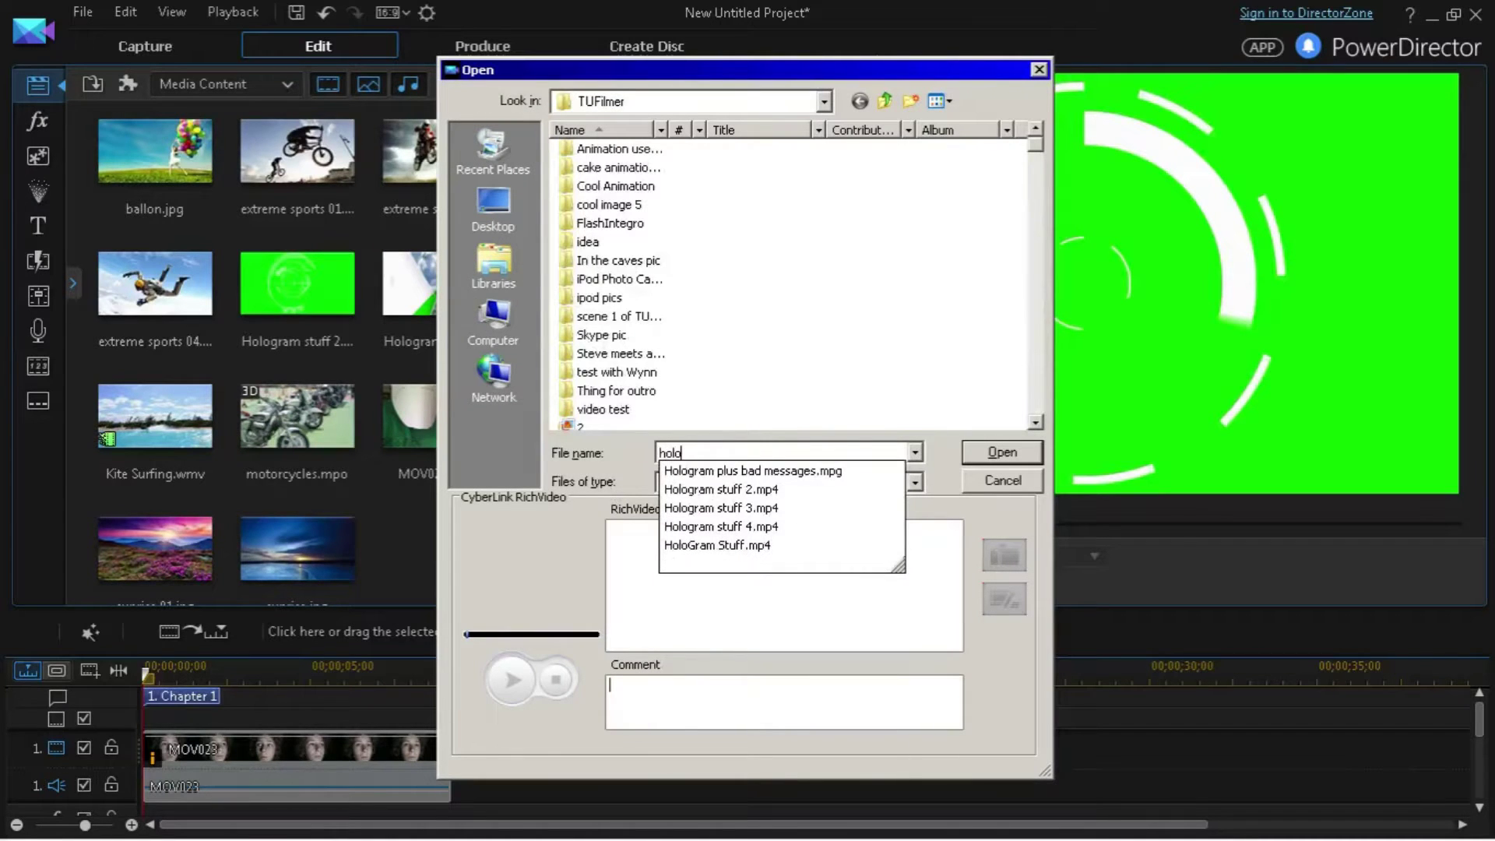
pyautogui.click(753, 546)
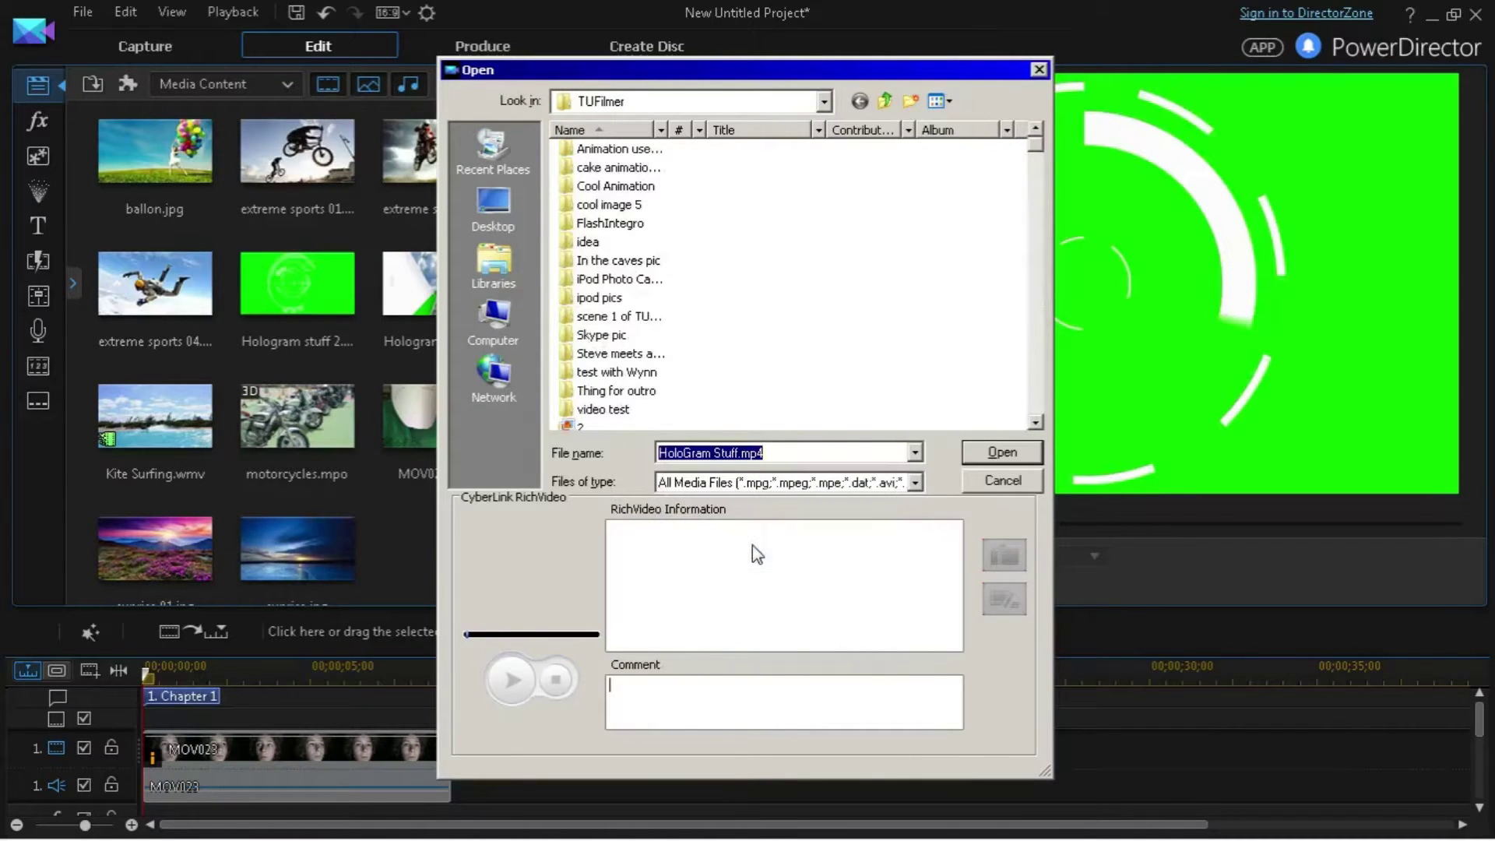
pyautogui.click(1001, 452)
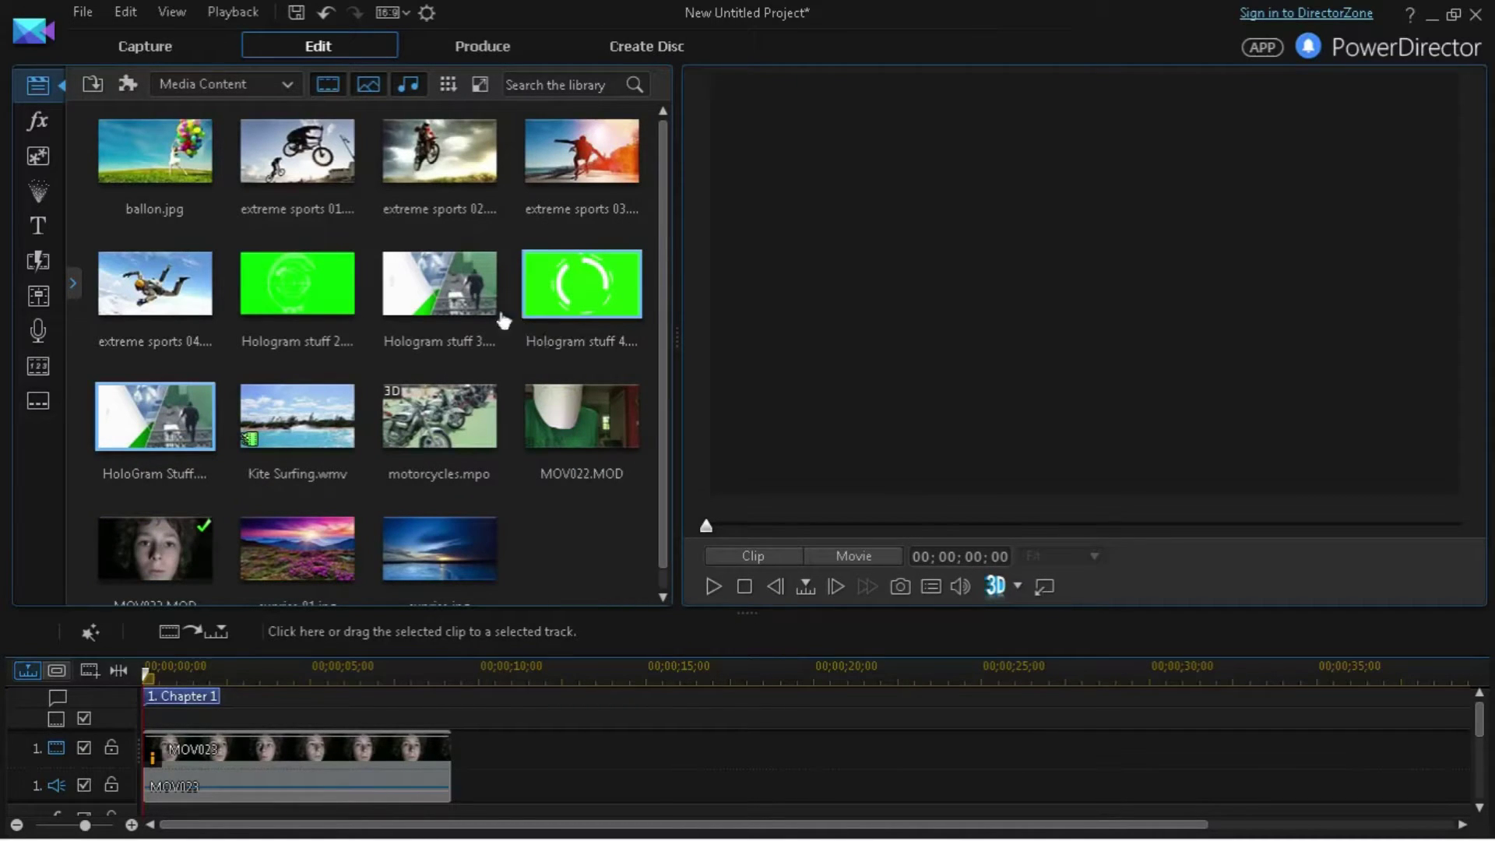
pyautogui.moveTo(664, 434); pyautogui.dragTo(659, 496)
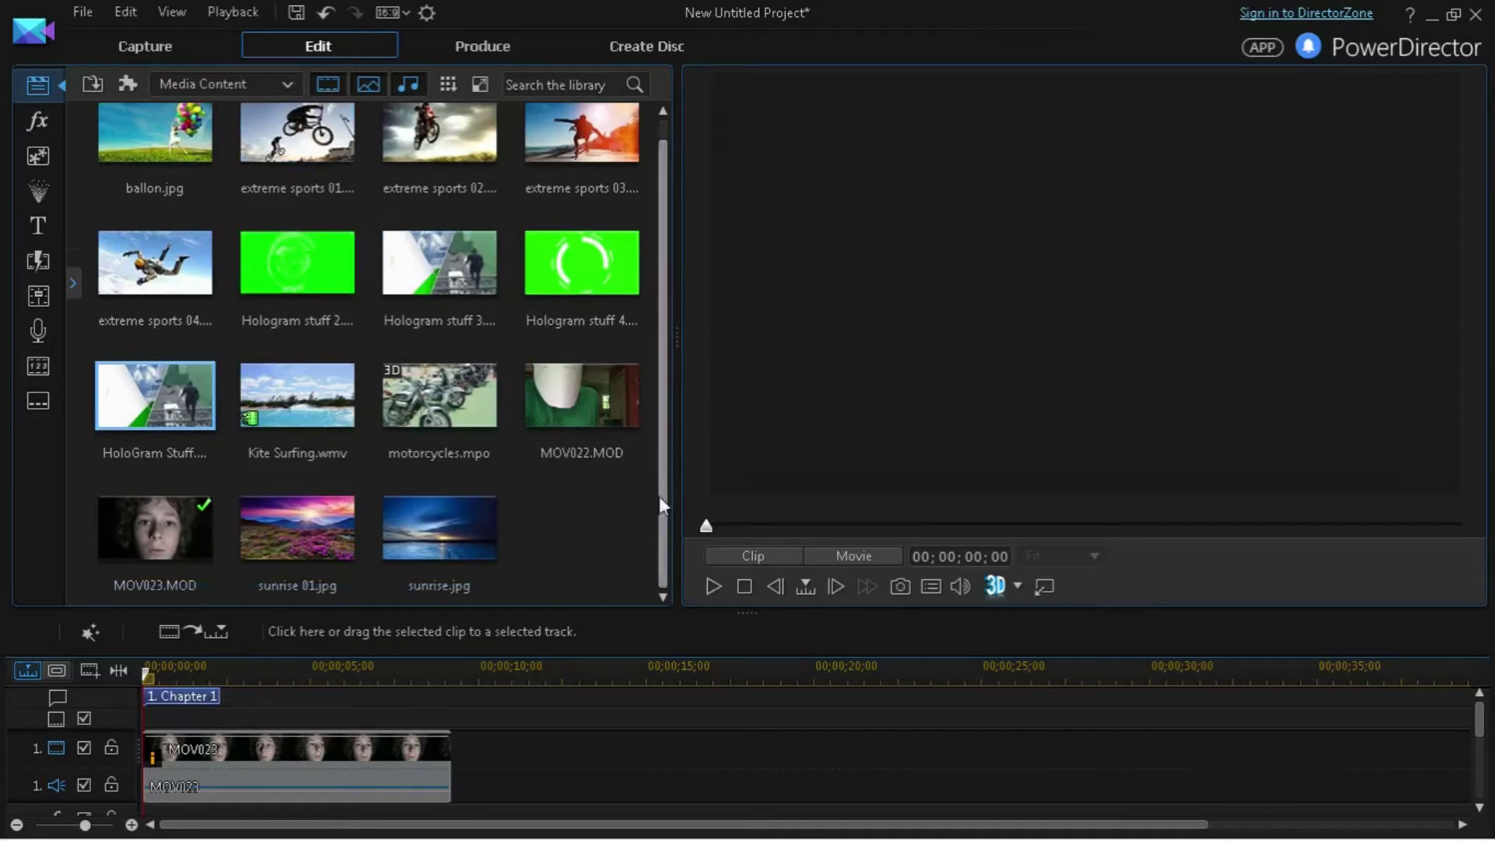
# - Select the MOV023 clip on the timeline and launch Motion Tracker from Tools
pyautogui.click(346, 753)
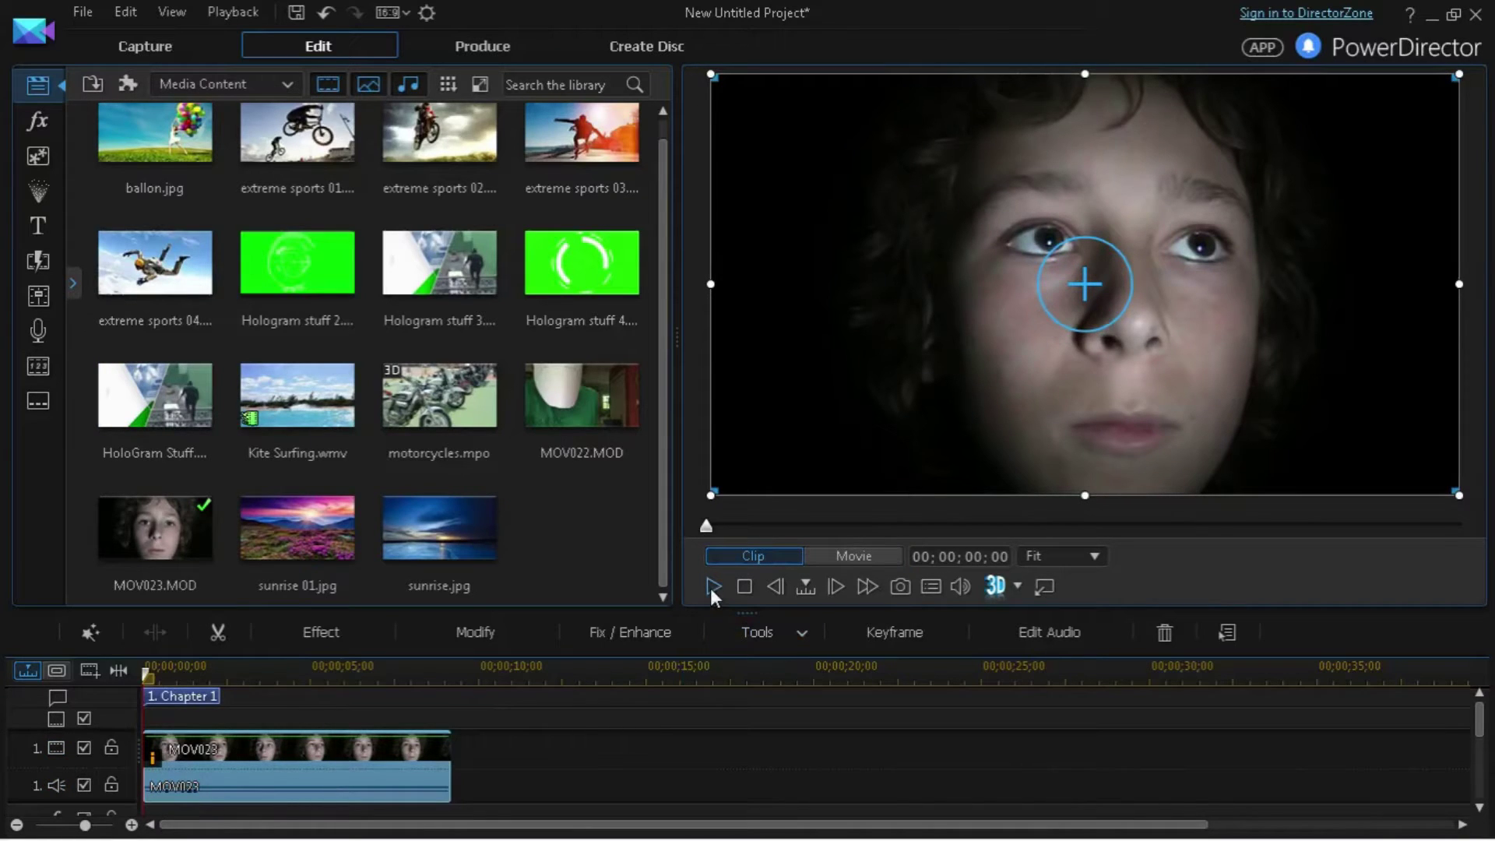
pyautogui.click(771, 632)
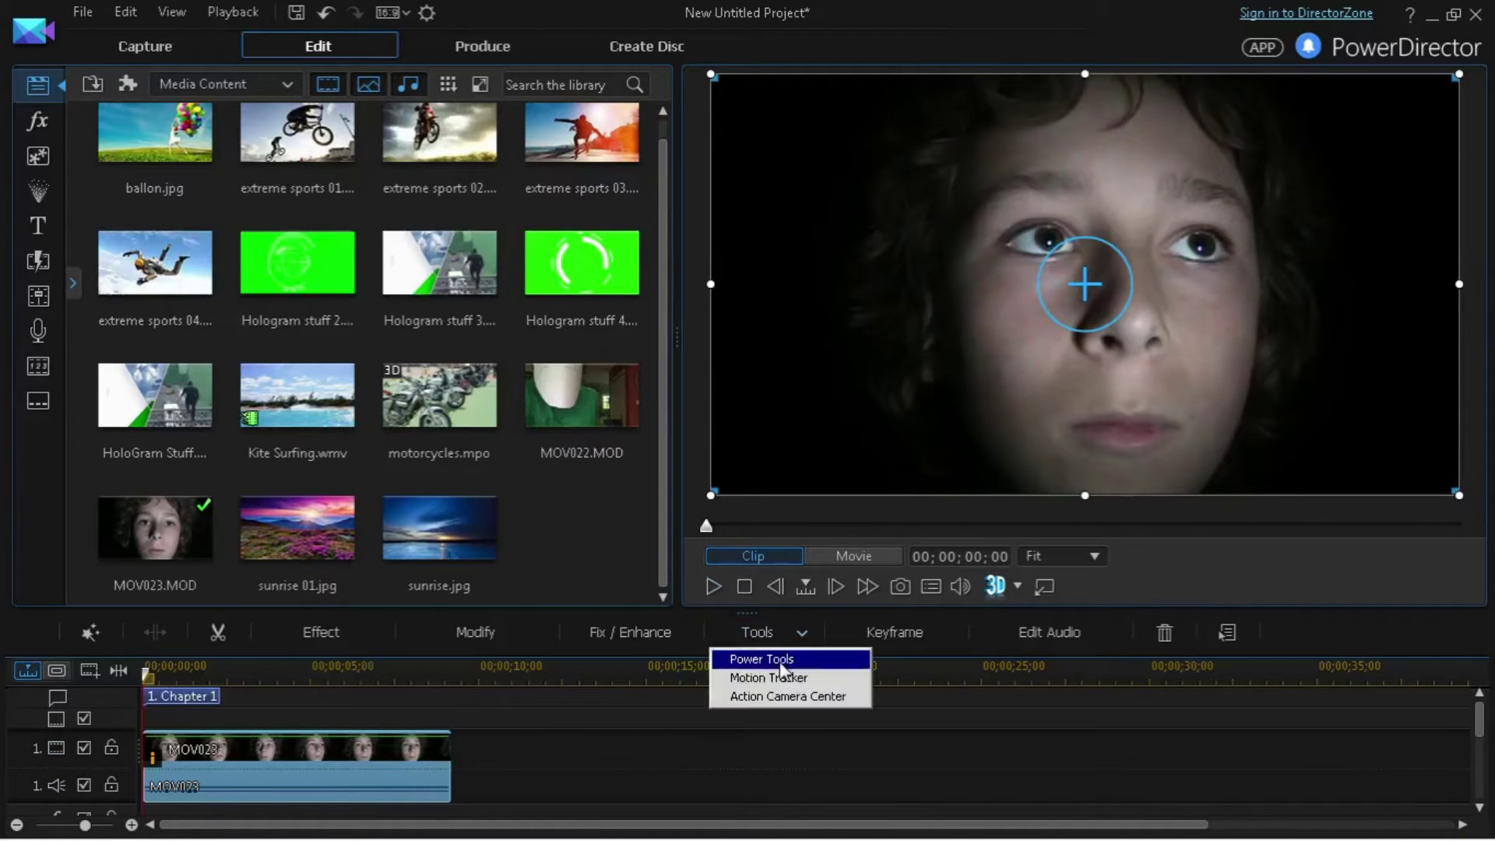
pyautogui.click(807, 679)
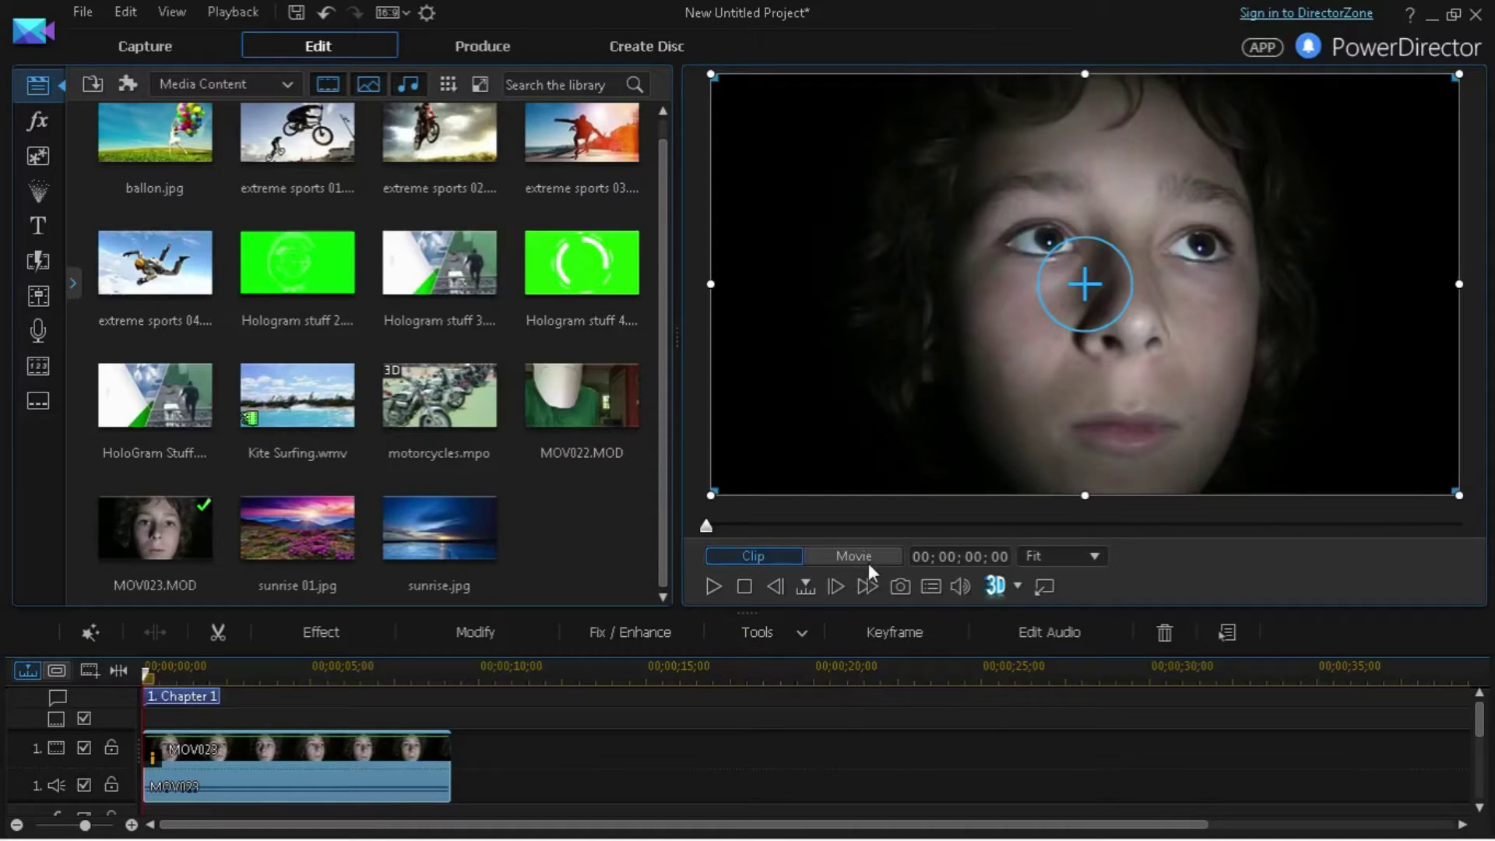
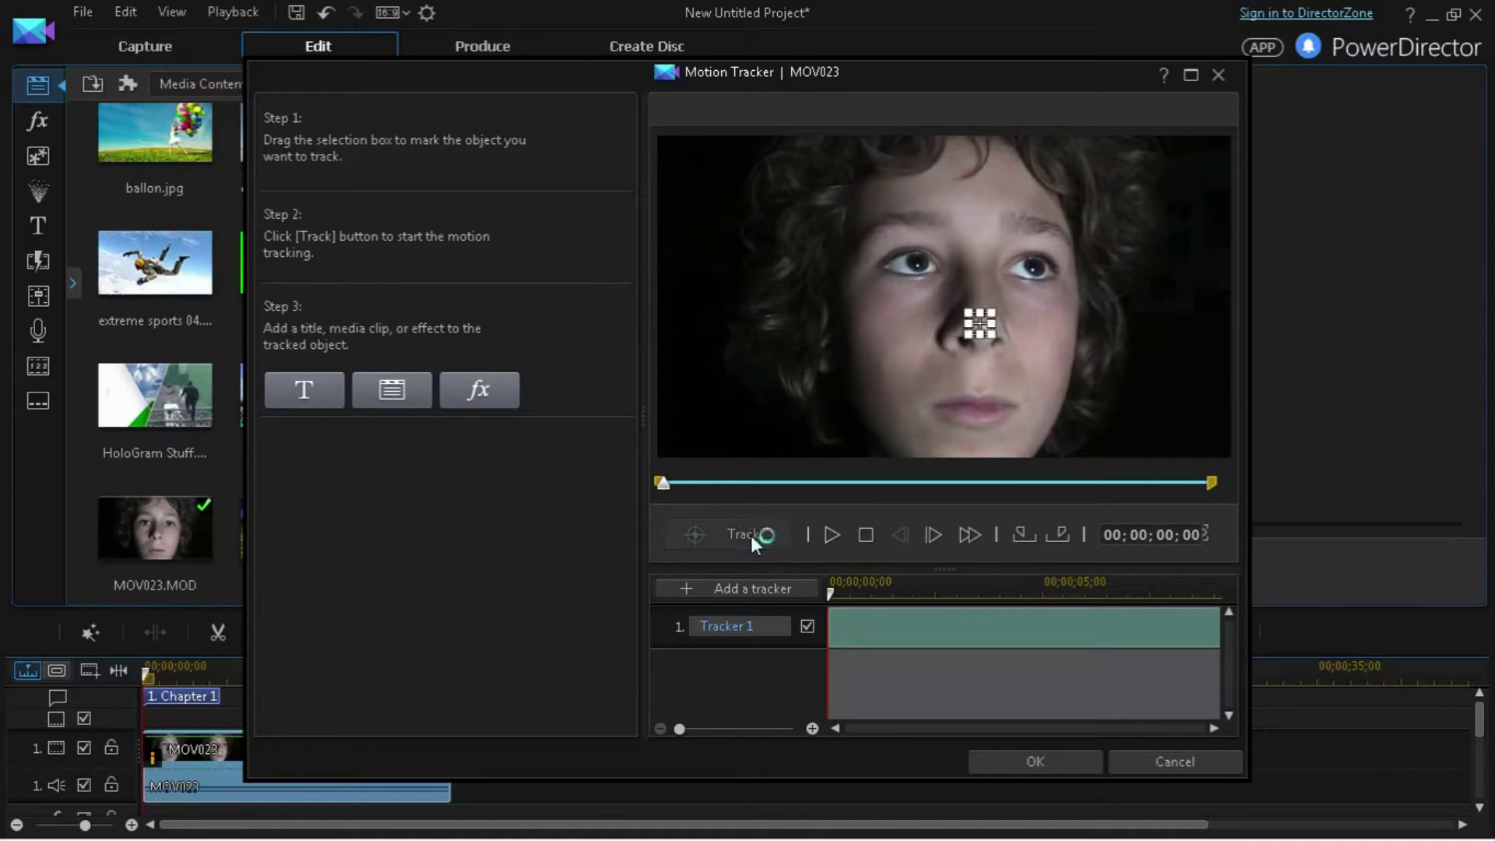
# - Track the boy's nose through the clip and preview the tracked motion
pyautogui.click(751, 536)
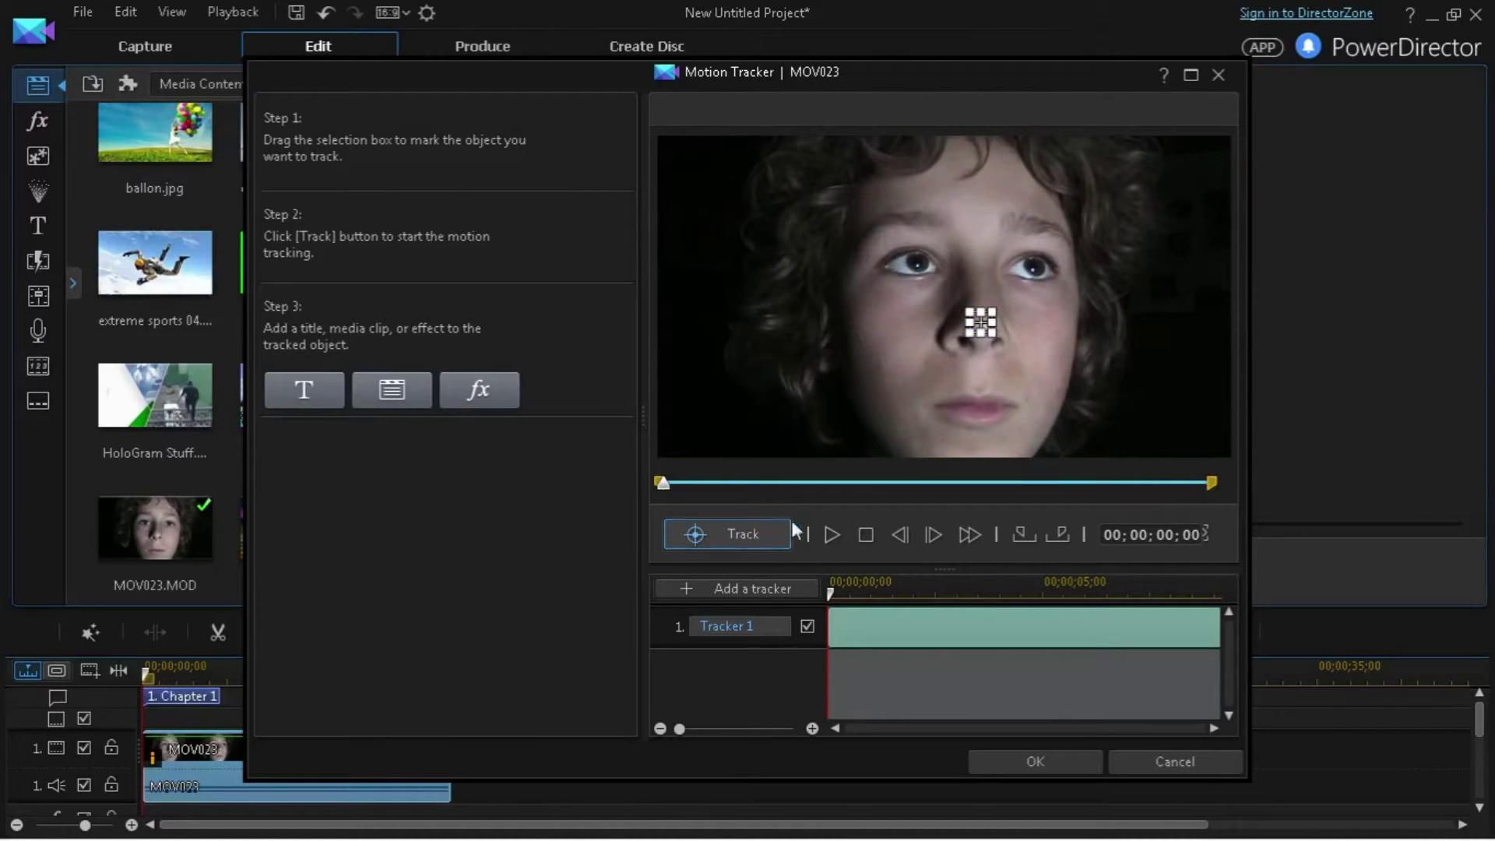
pyautogui.click(831, 535)
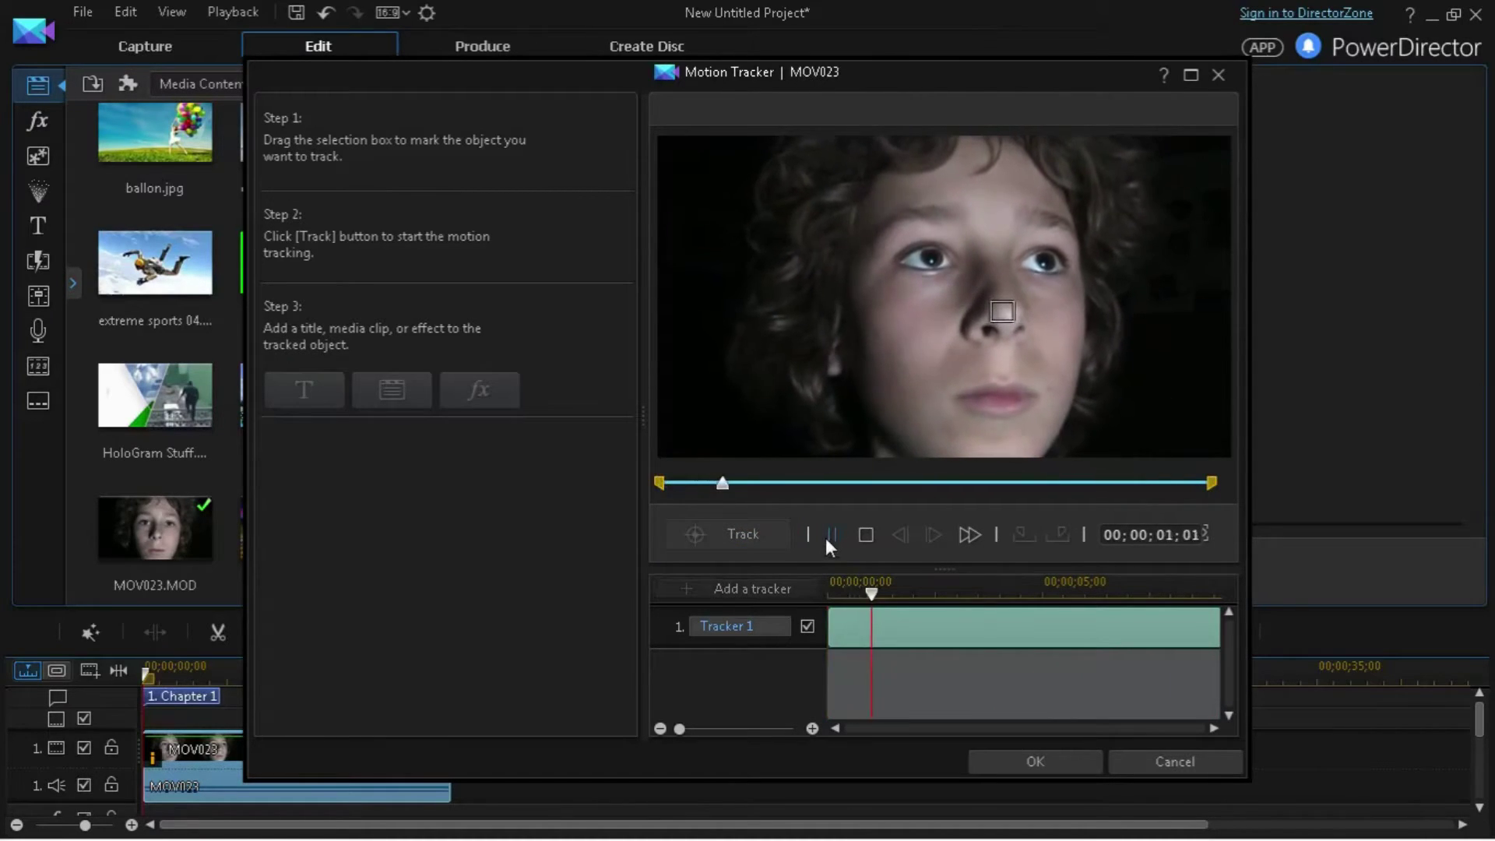
pyautogui.click(831, 535)
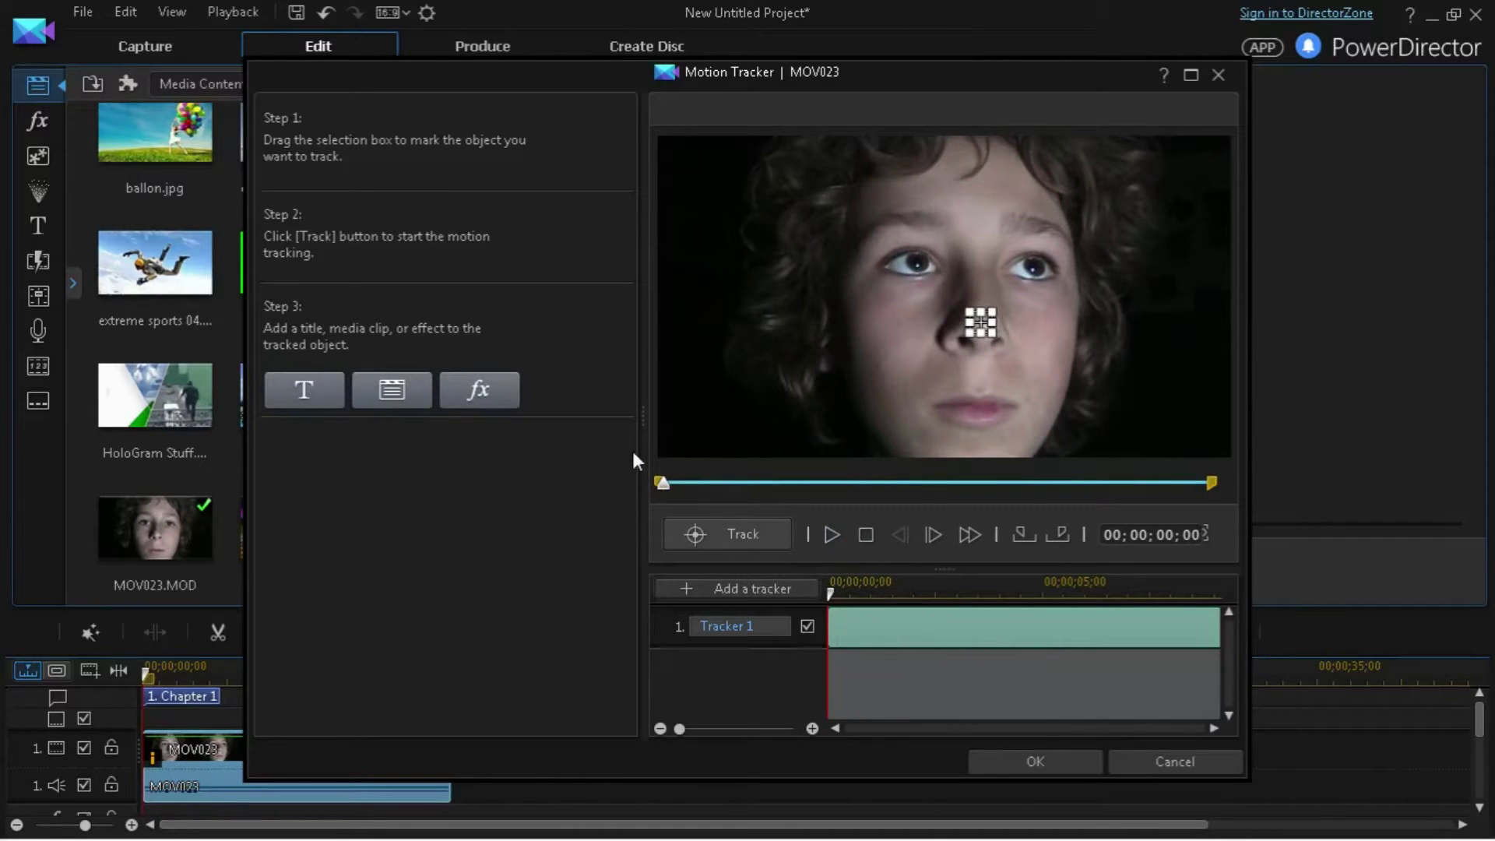
# - Attach Hologram stuff 4.mp4 from the Media Room to the tracker, enlarged above the face
pyautogui.click(391, 390)
pyautogui.click(397, 577)
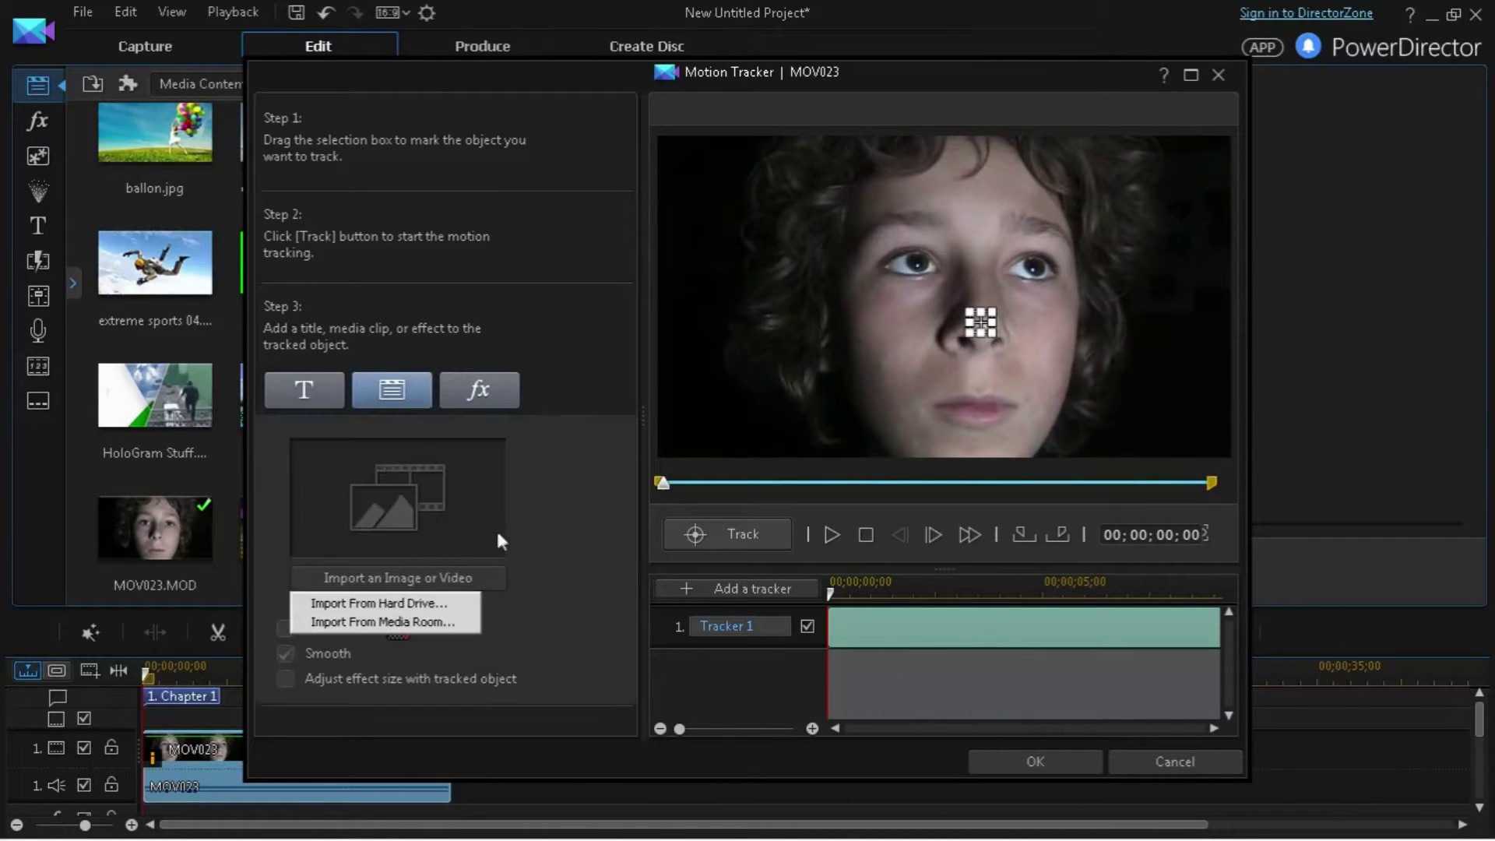
pyautogui.click(397, 619)
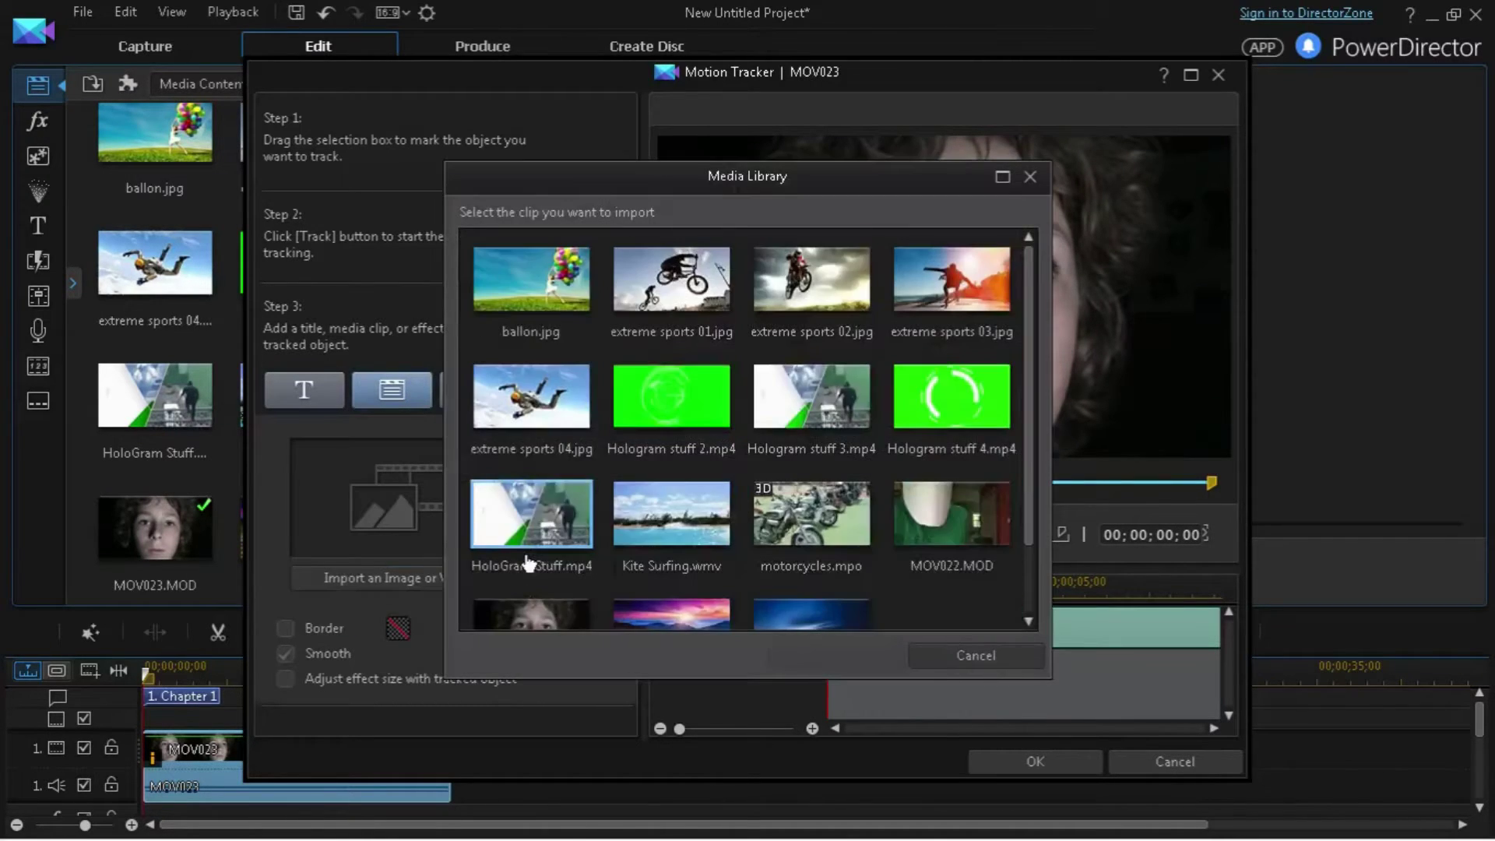
pyautogui.click(696, 398)
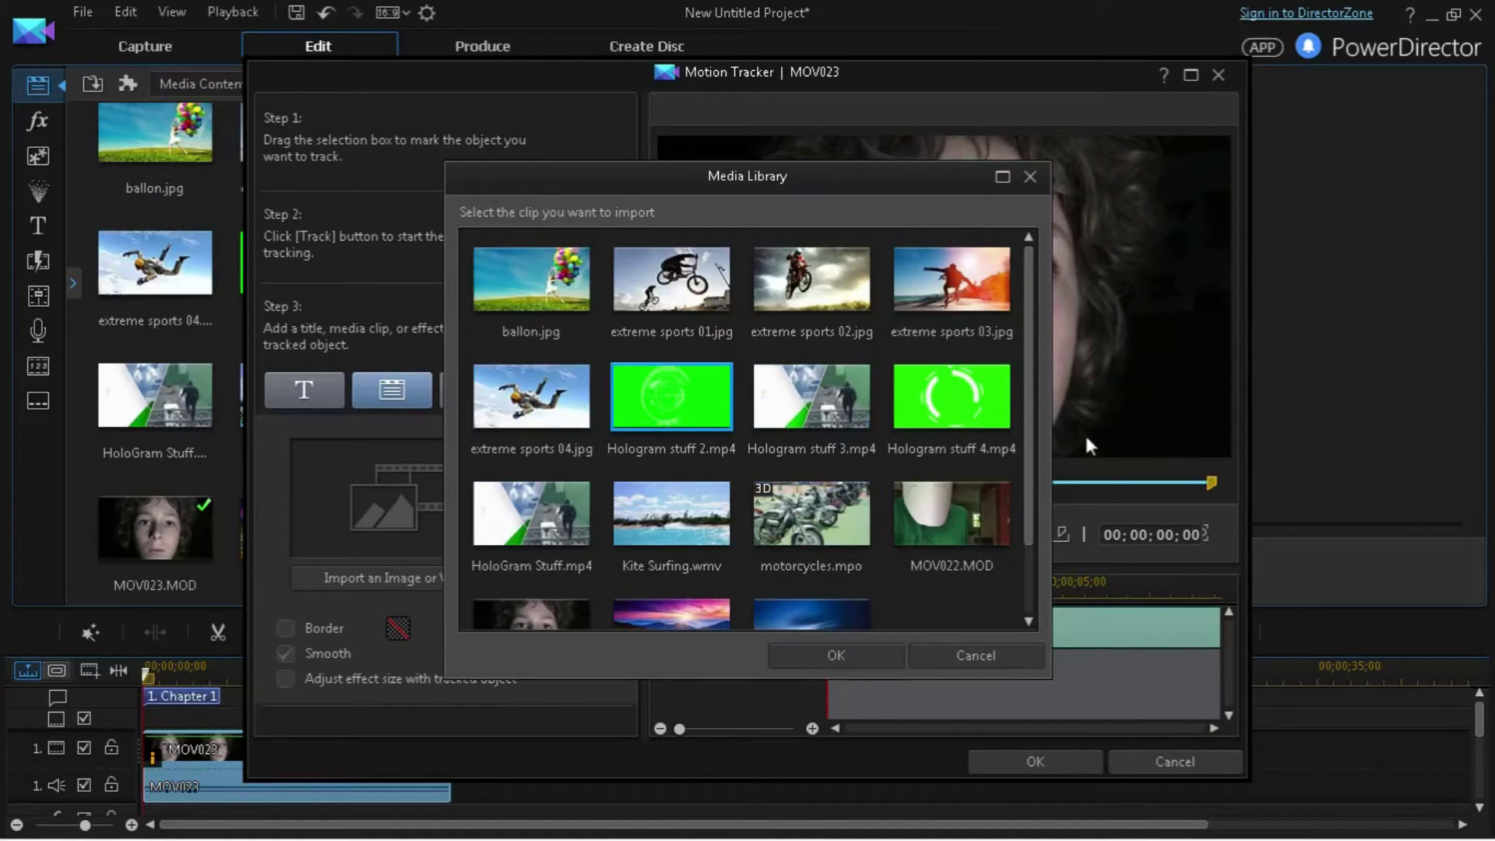
pyautogui.click(951, 398)
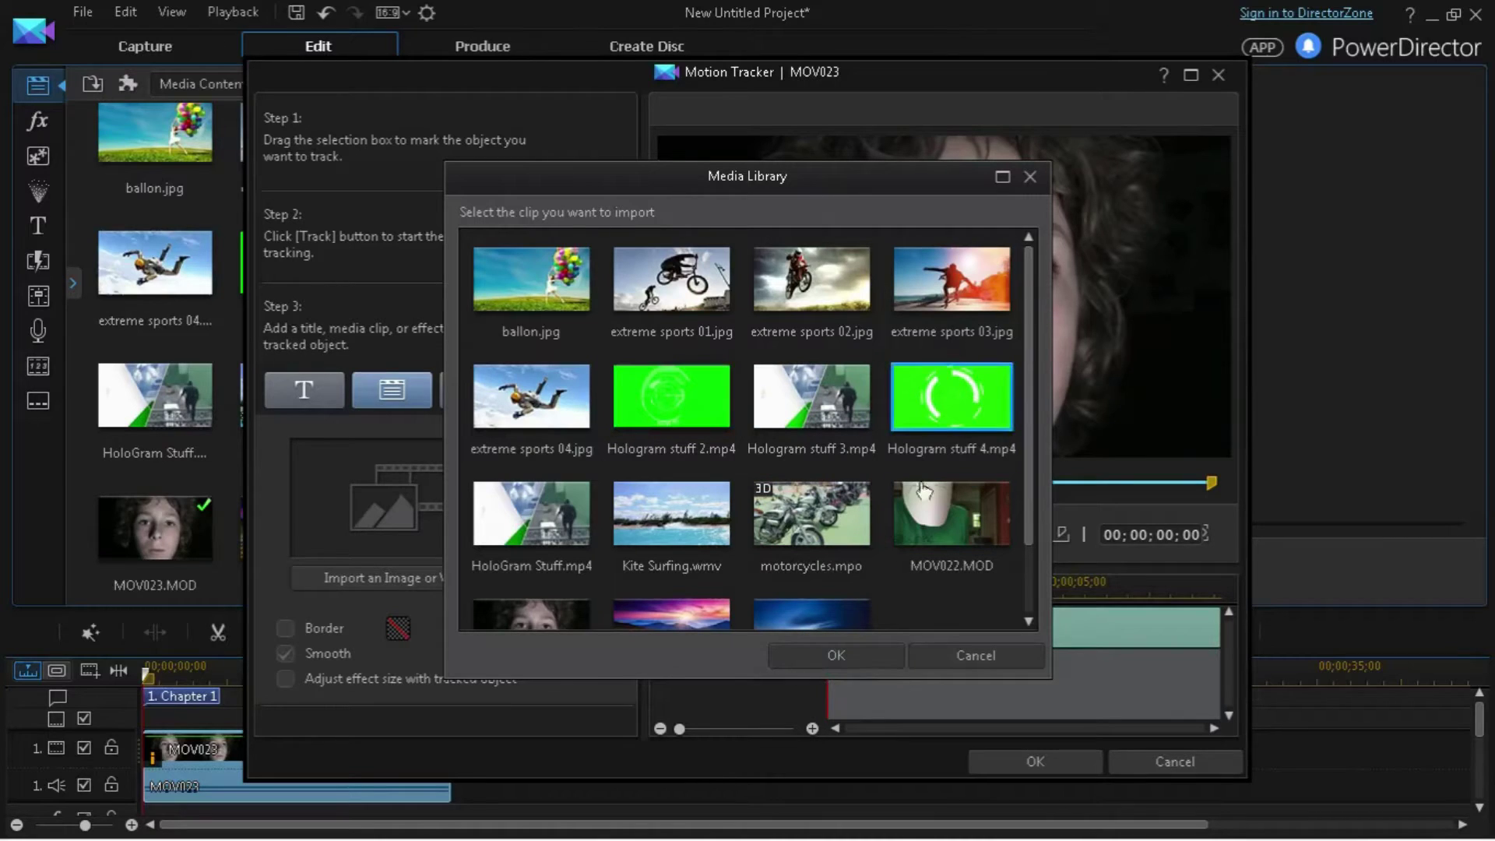
pyautogui.click(835, 655)
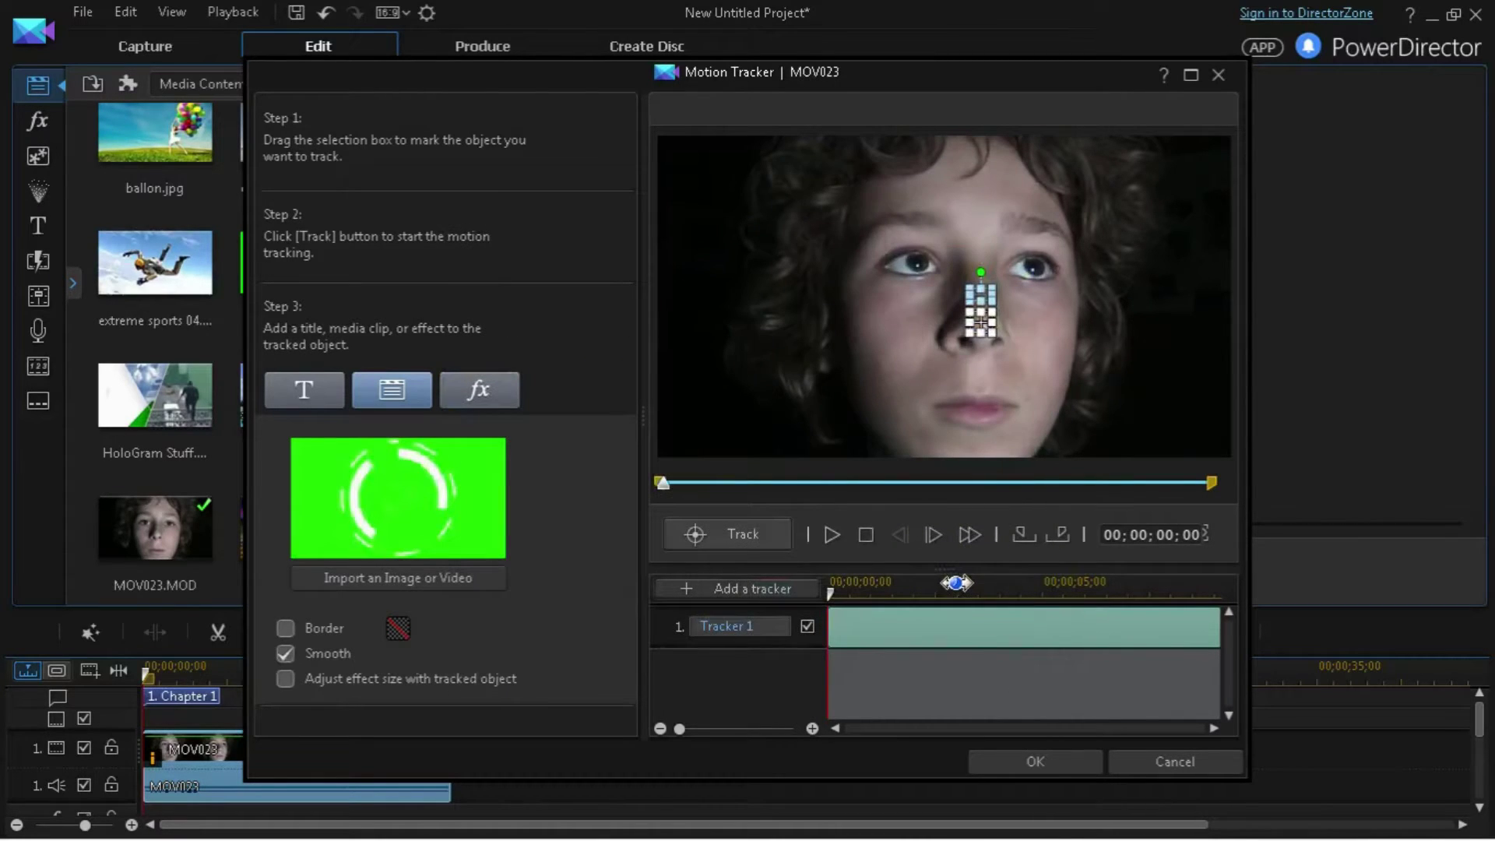
pyautogui.moveTo(964, 277); pyautogui.dragTo(794, 187)
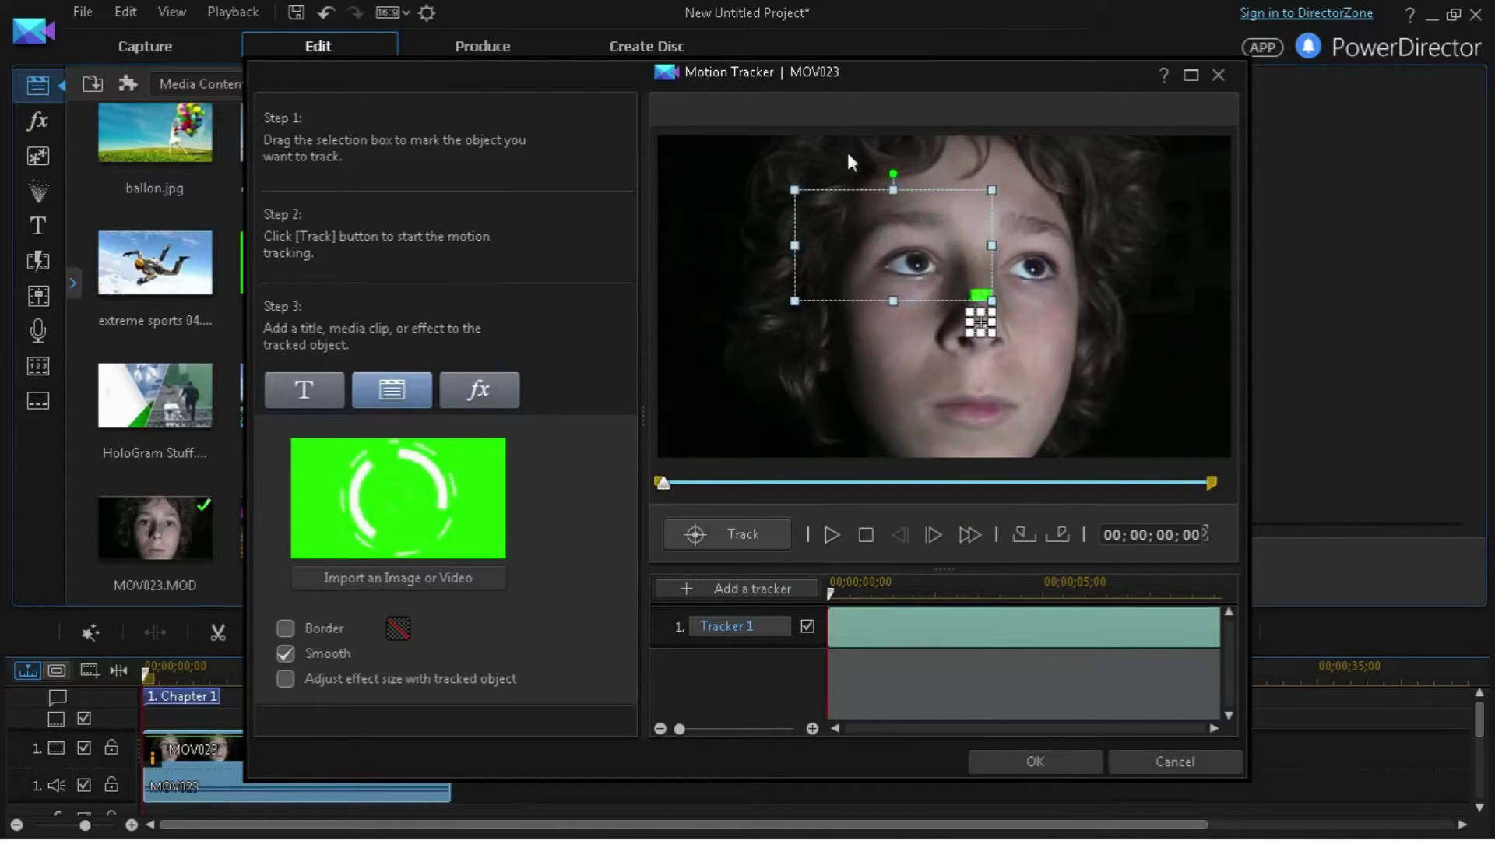
pyautogui.moveTo(900, 242); pyautogui.dragTo(798, 211)
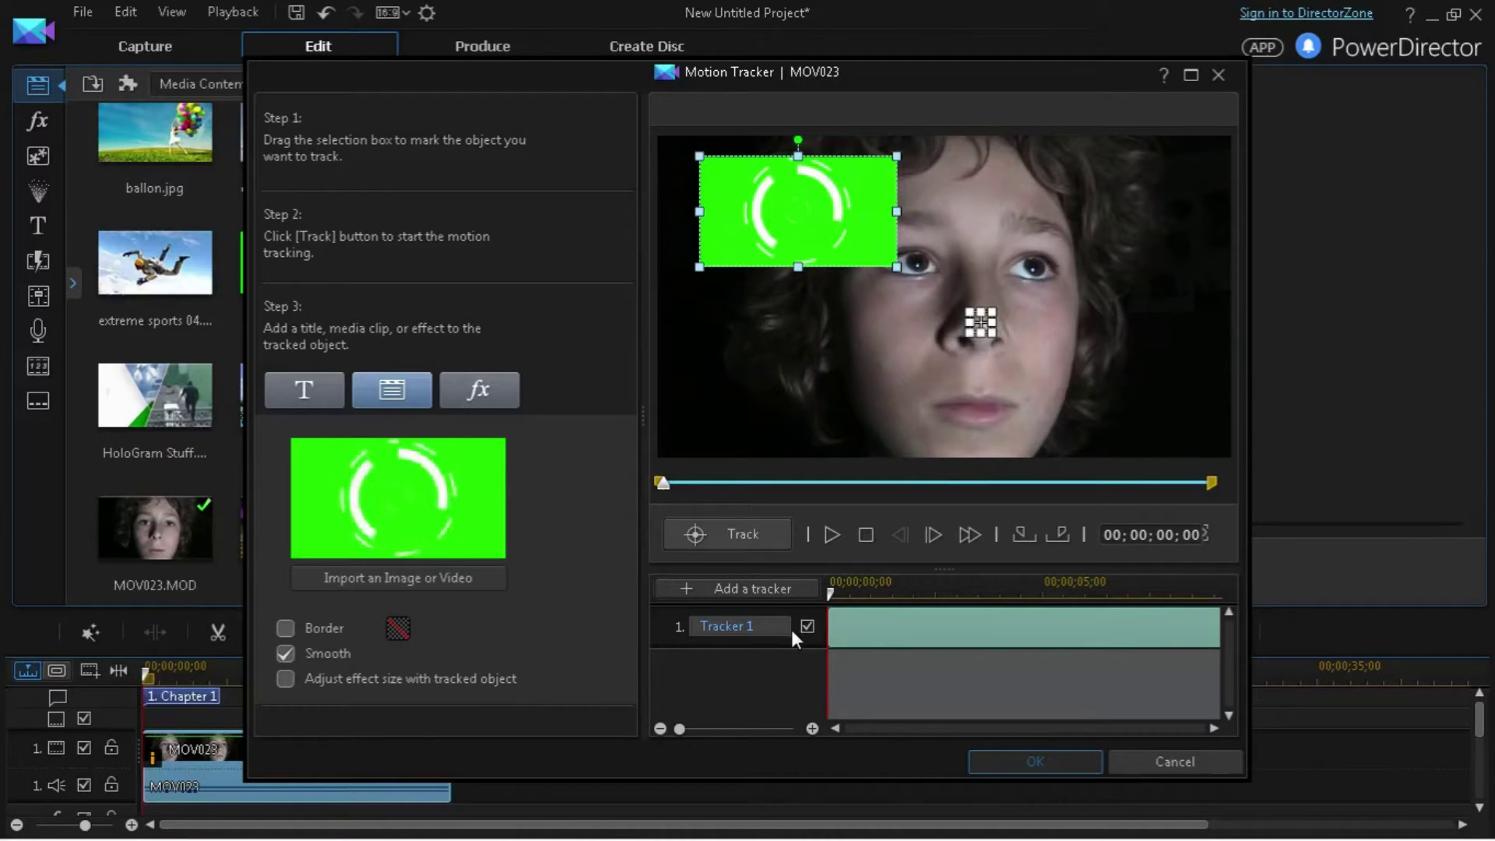
pyautogui.press('Return')
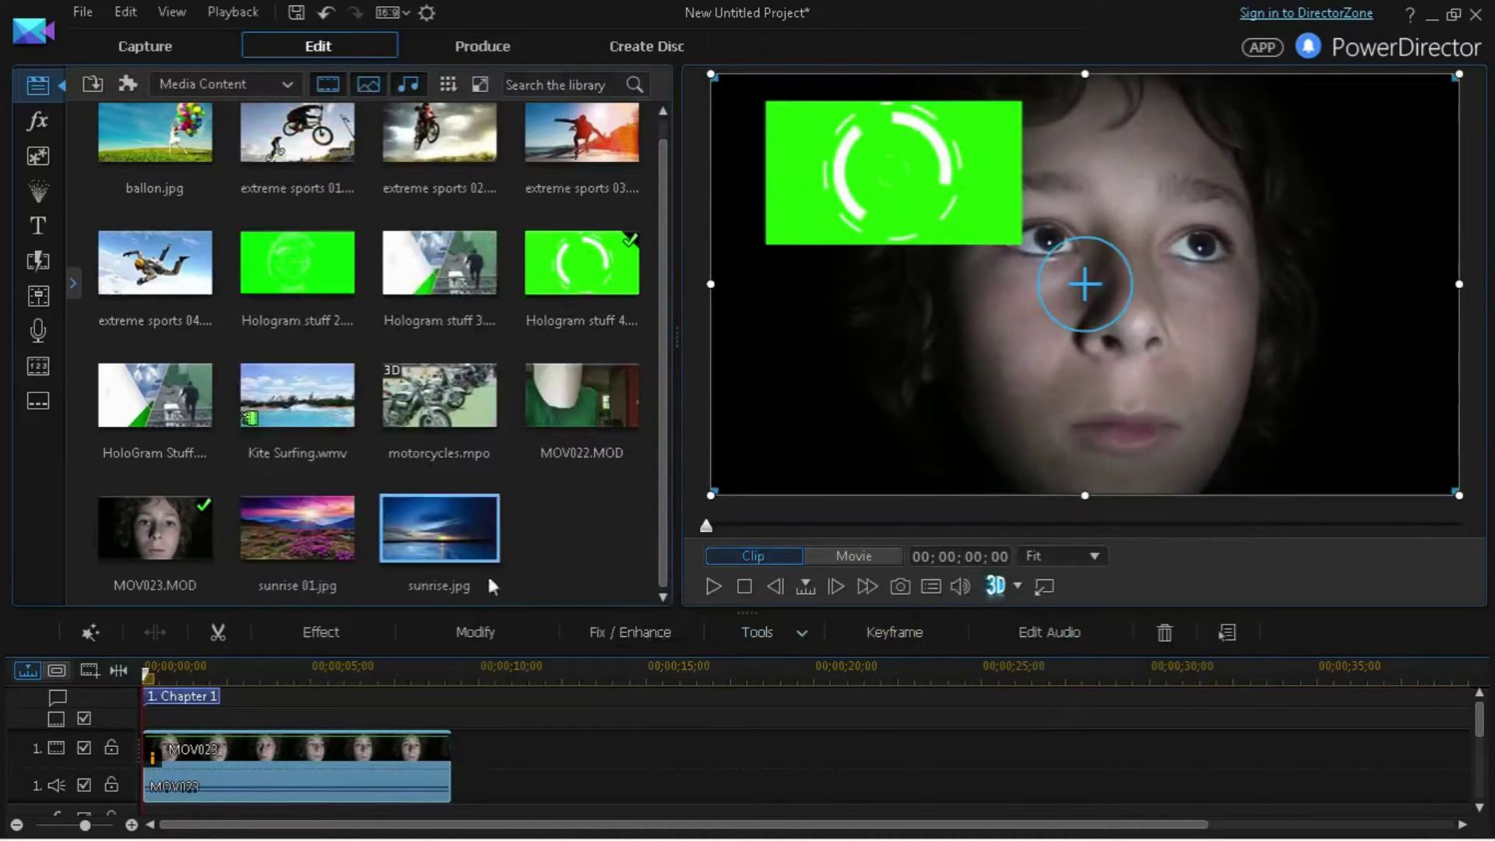
pyautogui.moveTo(1479, 712); pyautogui.dragTo(1479, 741)
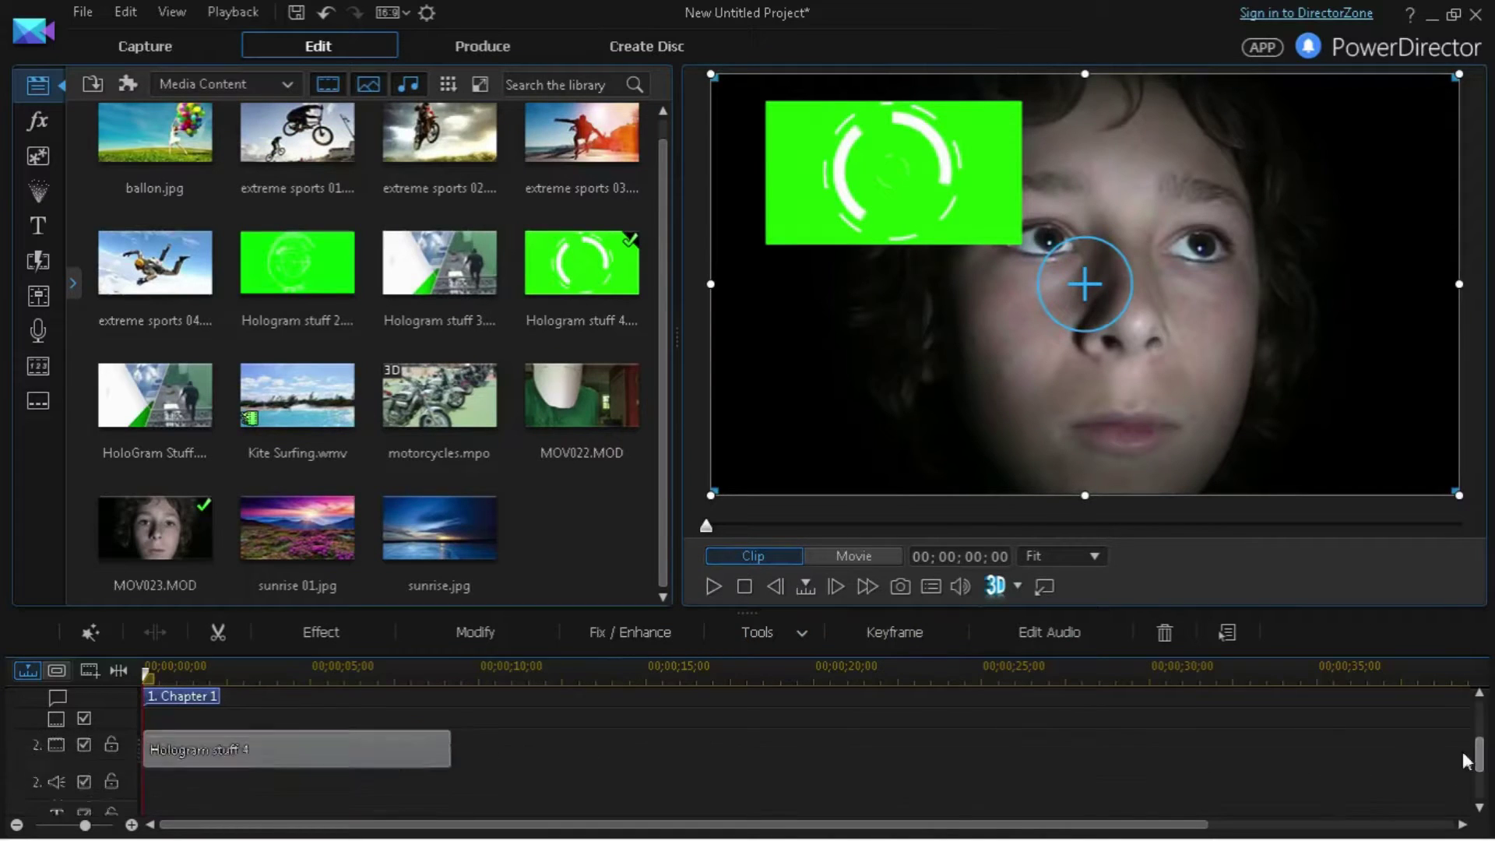
# - Copy the track 2 hologram clip's keyframe attributes, then delete the clip
pyautogui.click(244, 806)
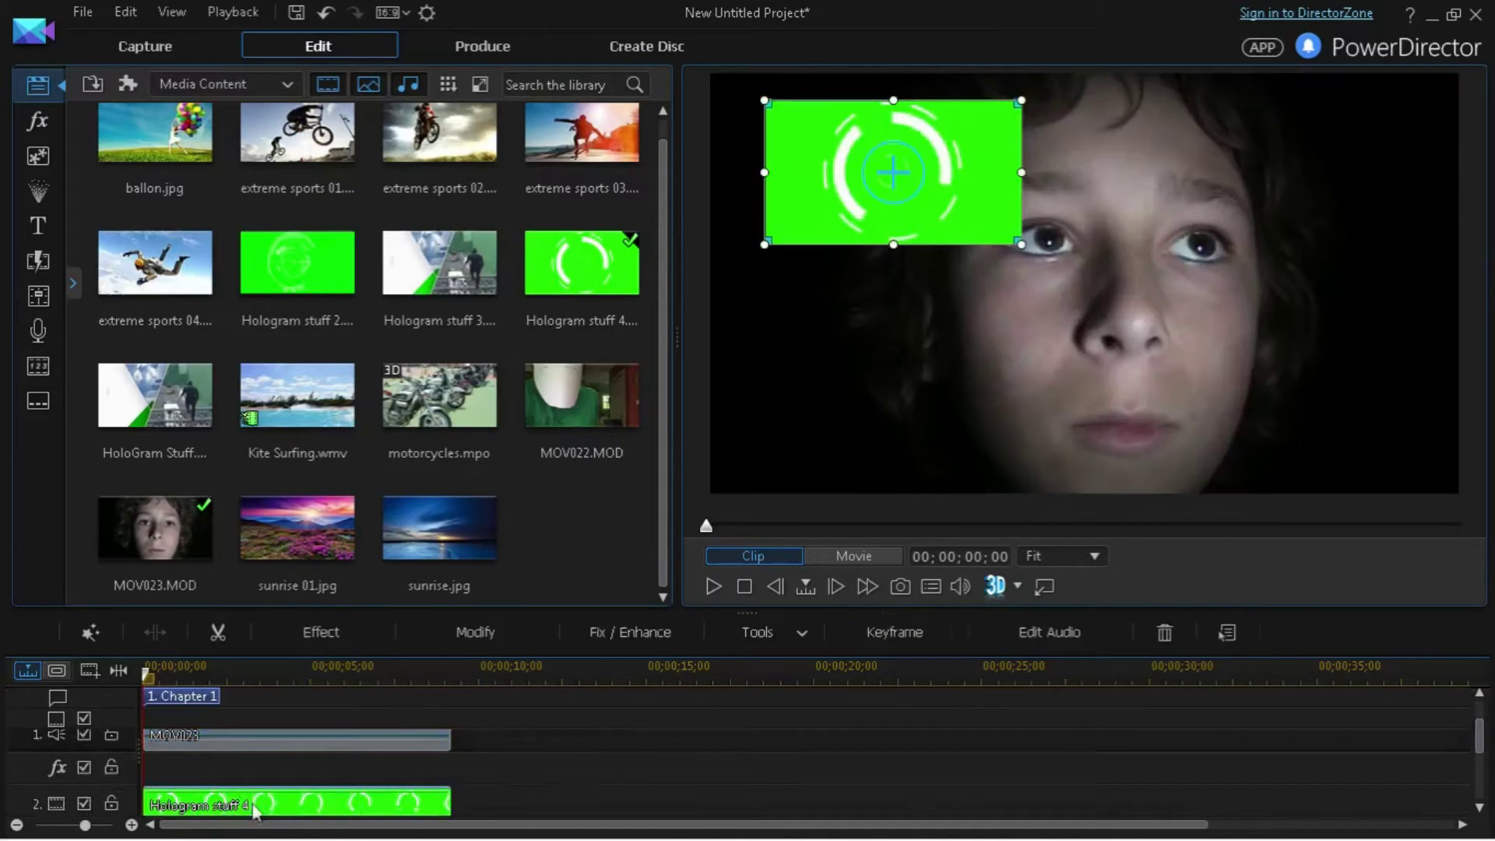
pyautogui.rightClick(287, 794)
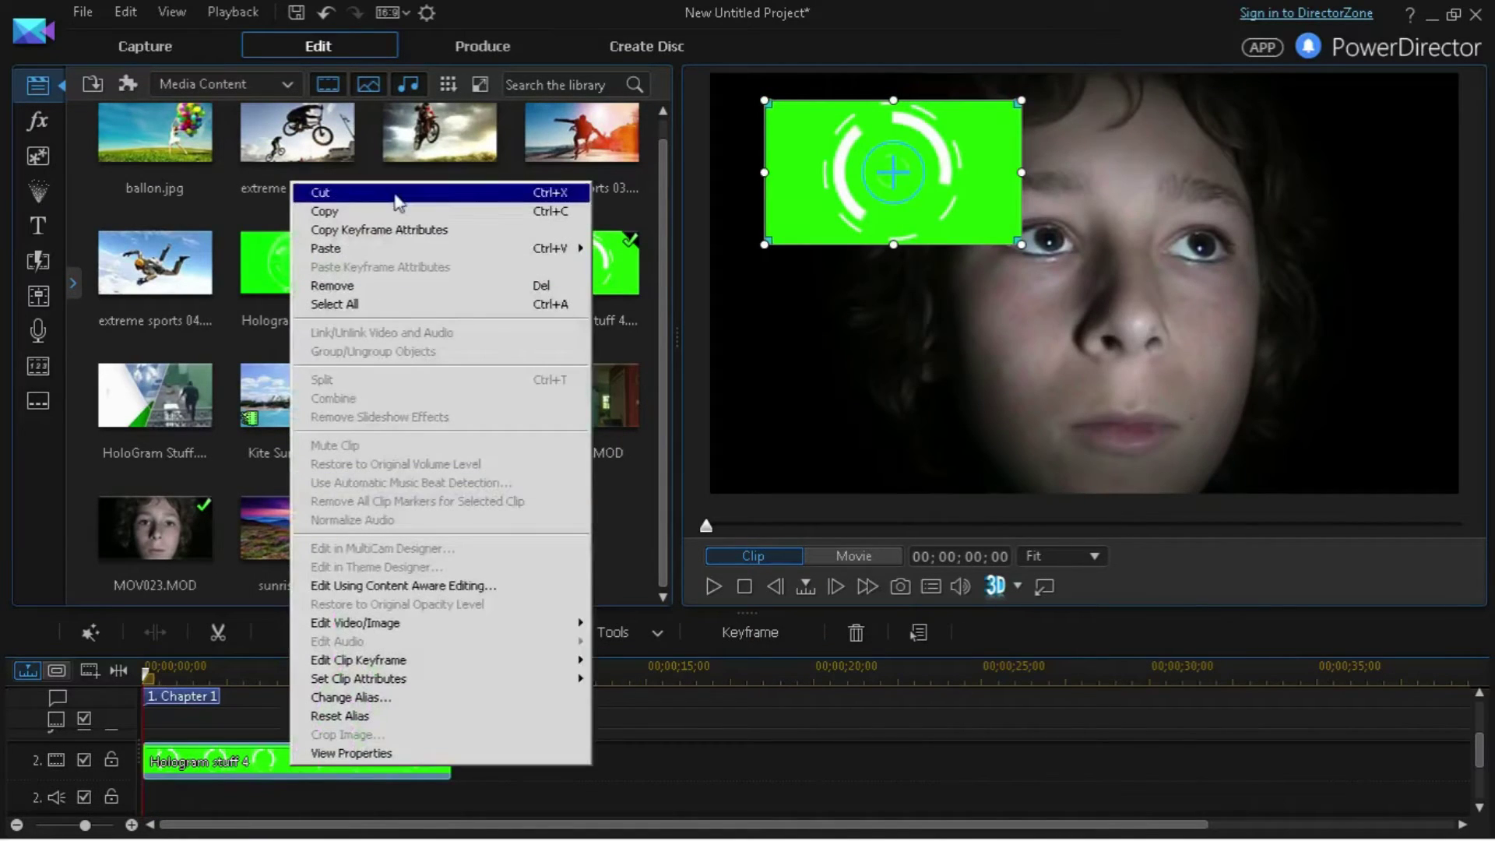
pyautogui.click(400, 232)
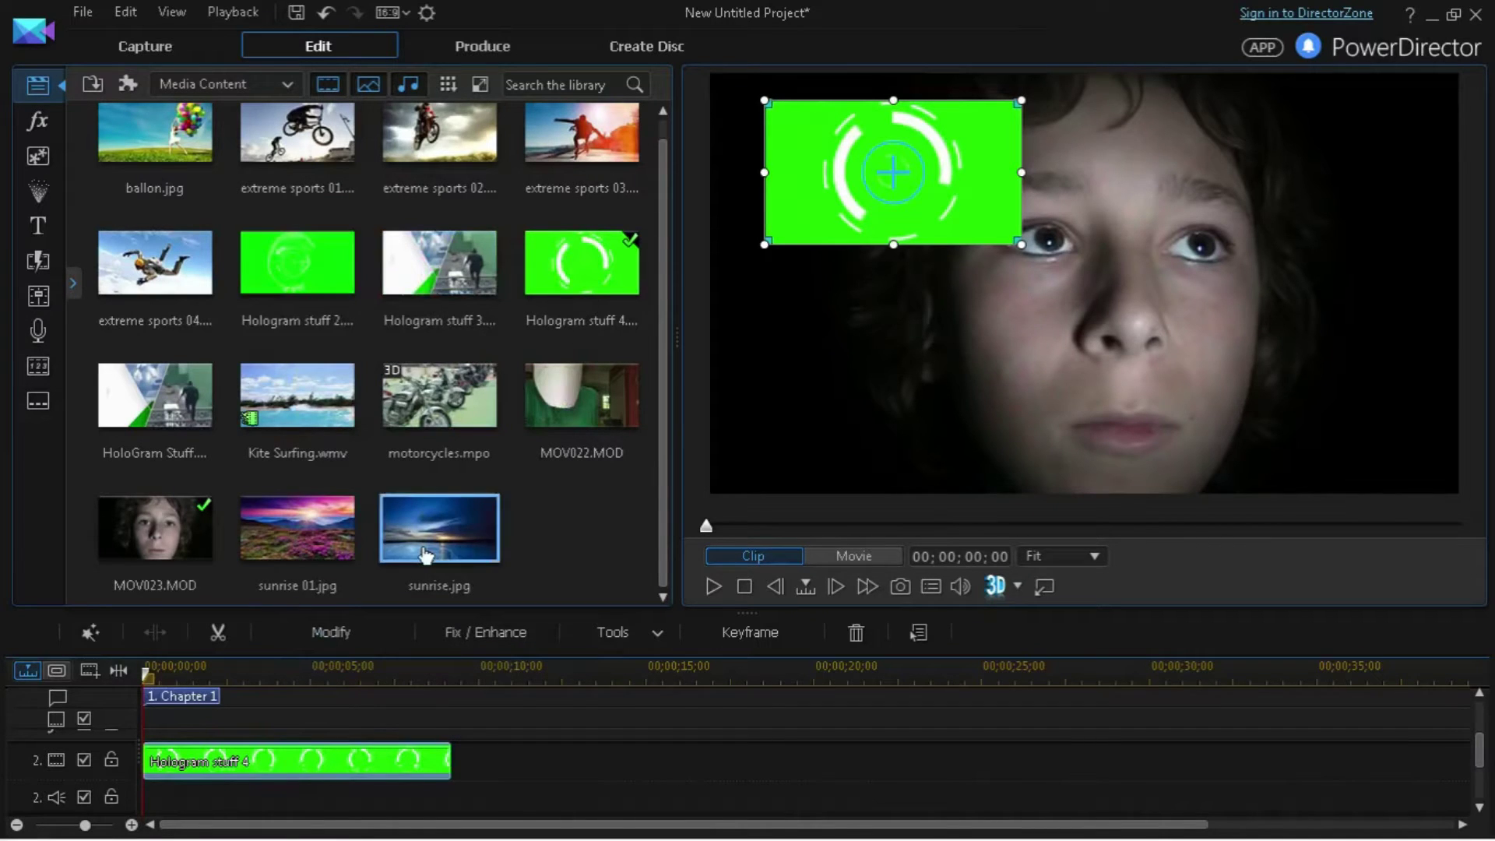
pyautogui.press('Delete')
# - Place Hologram stuff 4 at track 2's start, paste the keyframes, and position it over the eye
pyautogui.click(453, 730)
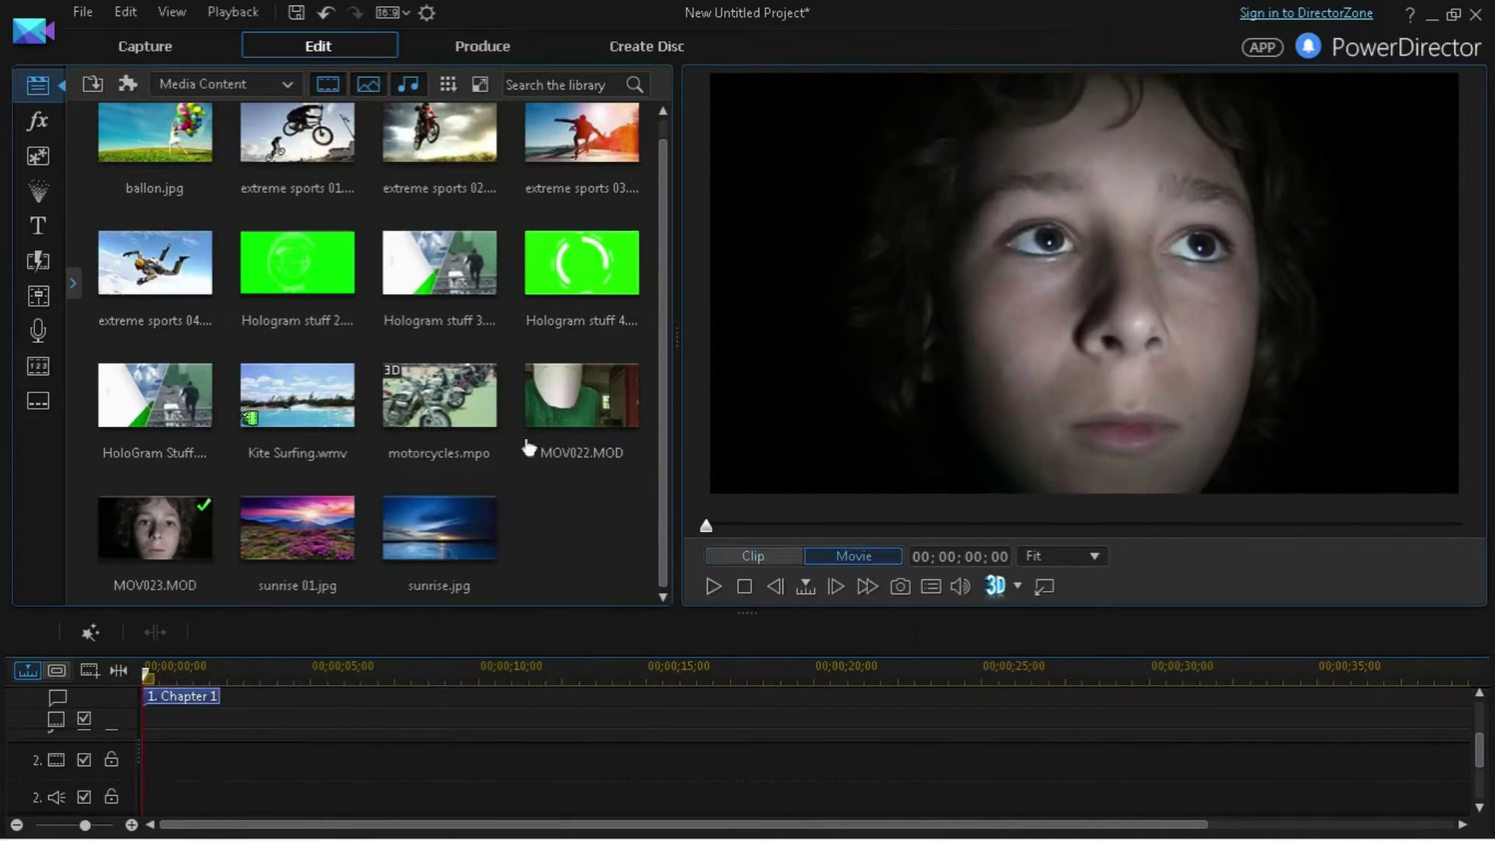
pyautogui.moveTo(581, 263); pyautogui.dragTo(149, 748)
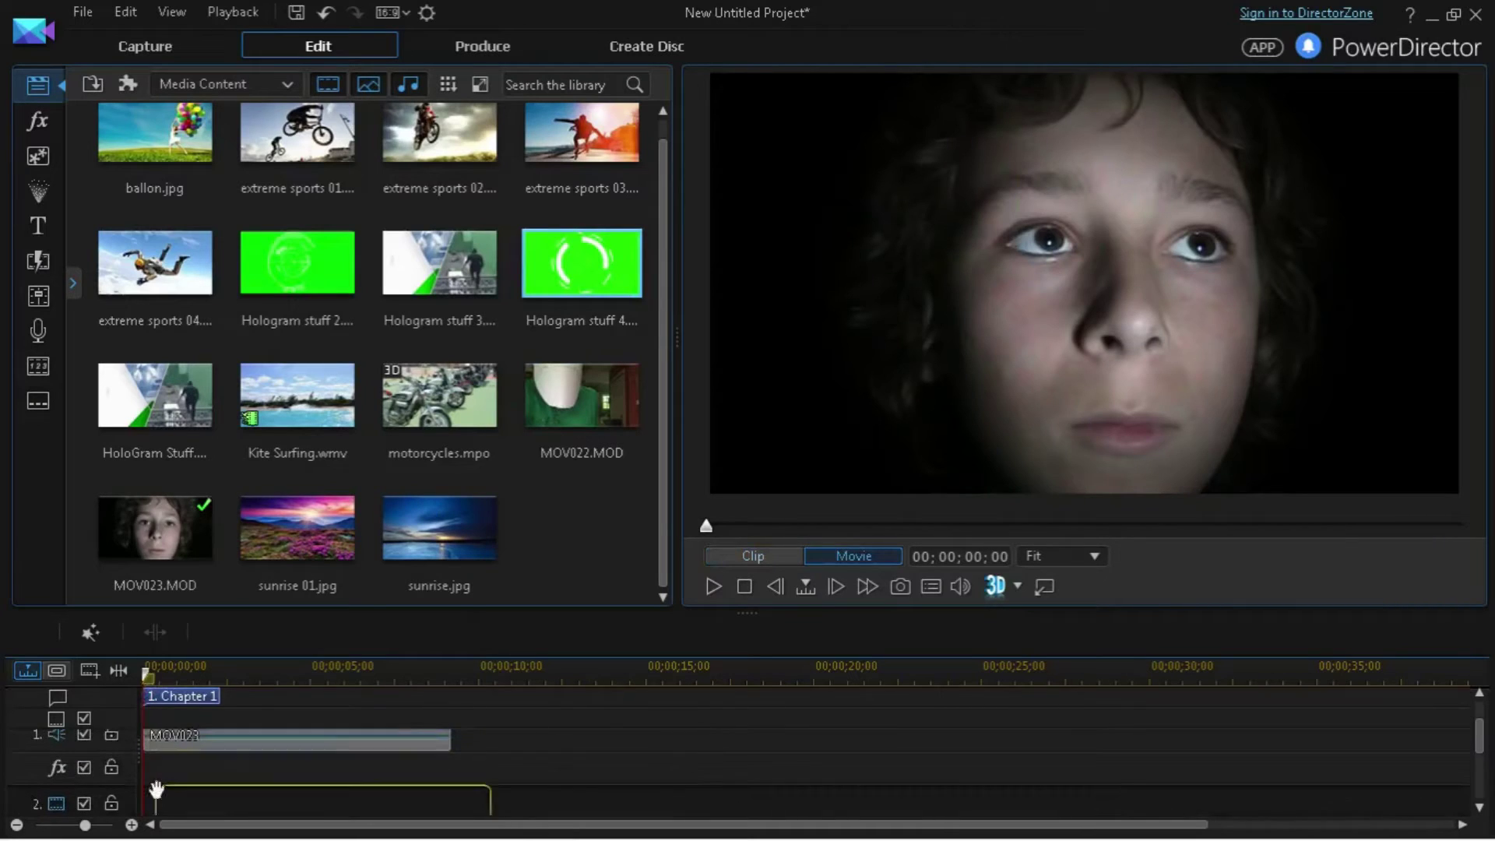
pyautogui.moveTo(147, 680); pyautogui.dragTo(149, 760)
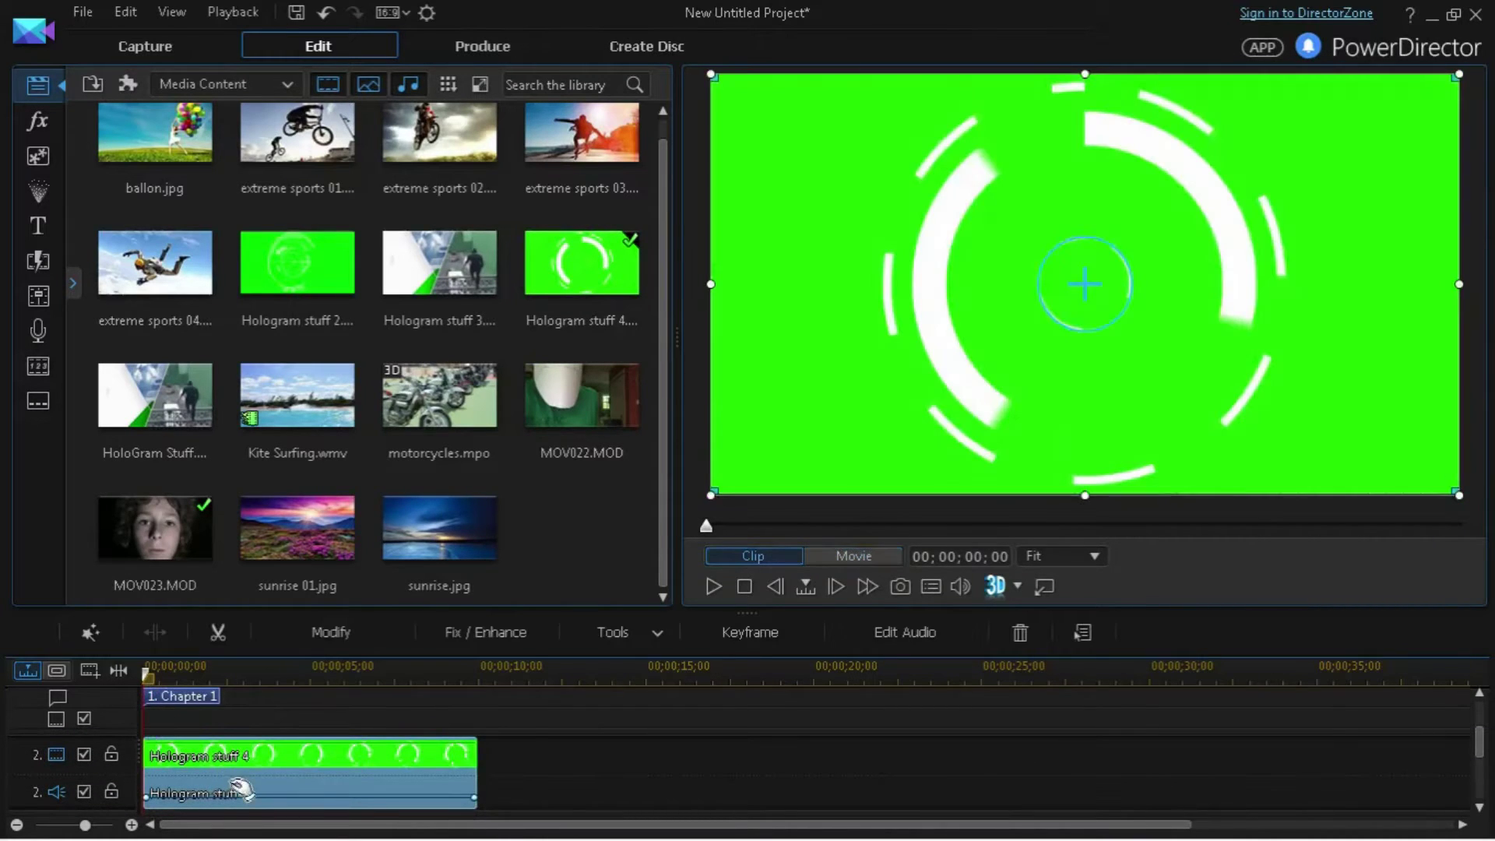
pyautogui.rightClick(240, 780)
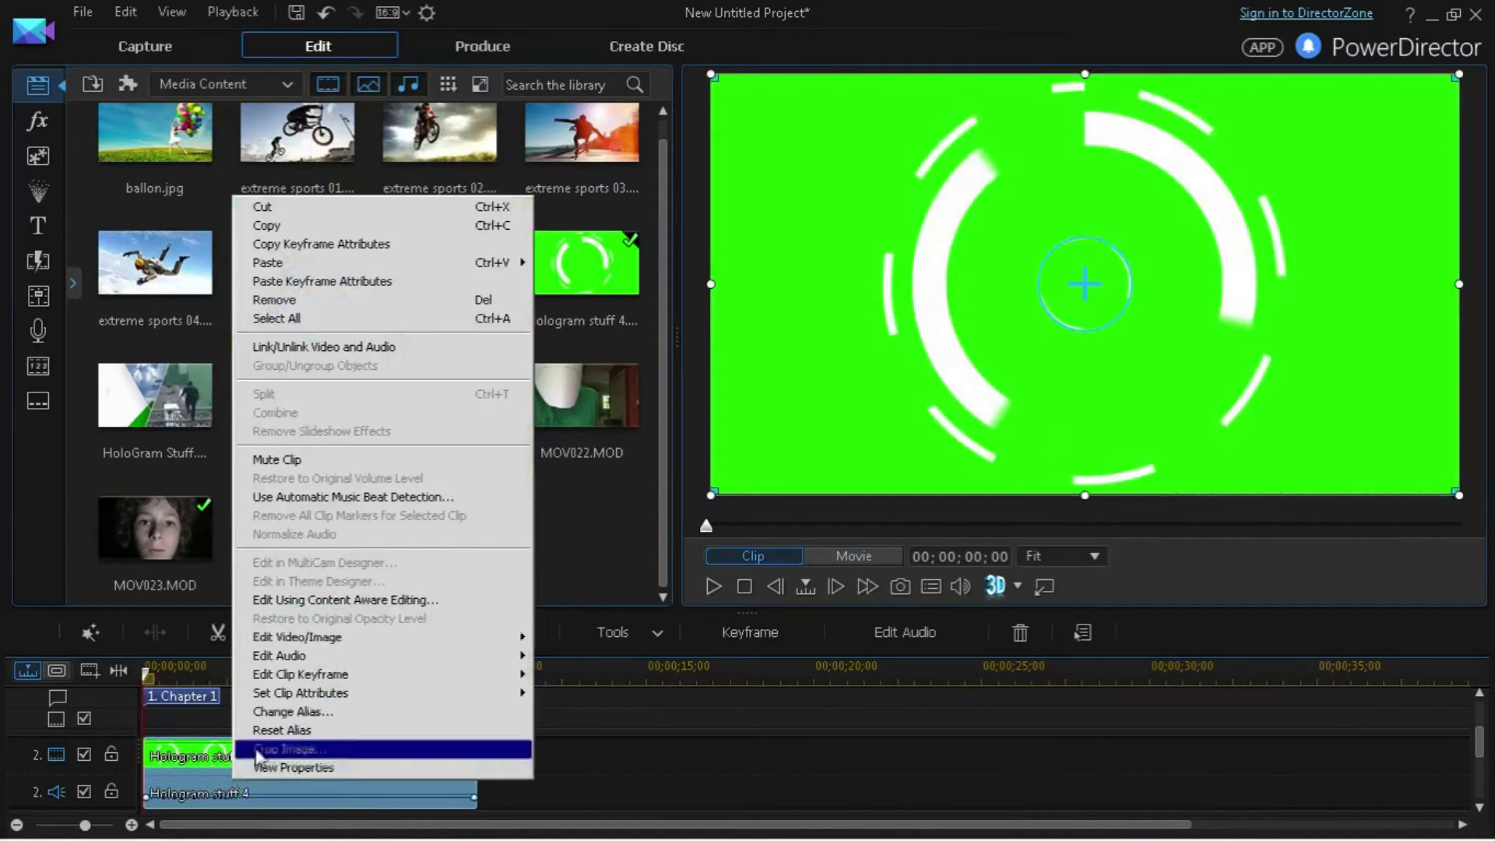
pyautogui.click(400, 264)
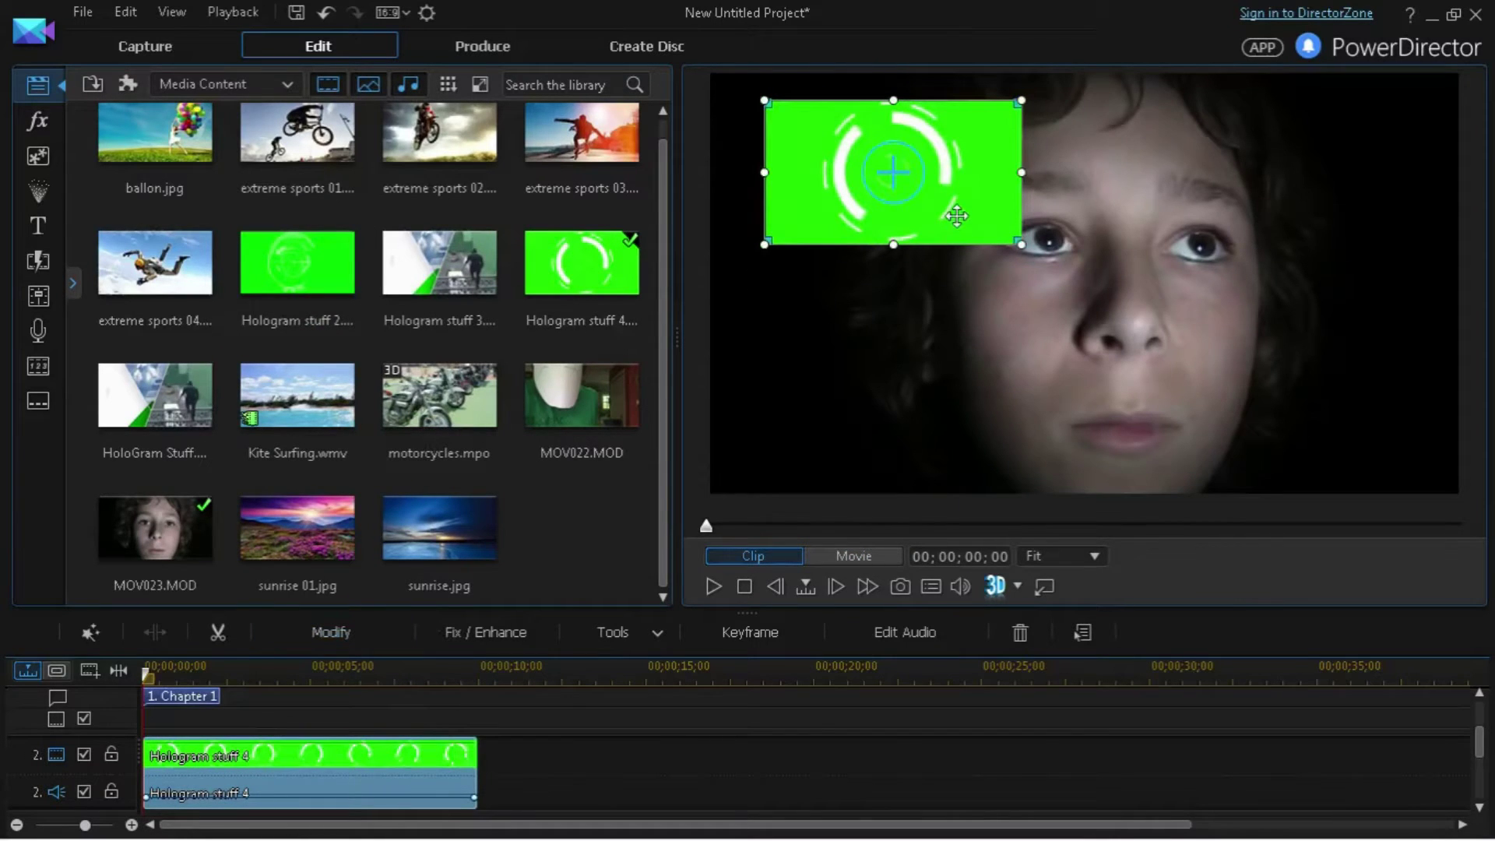
pyautogui.moveTo(1077, 277); pyautogui.dragTo(1063, 251)
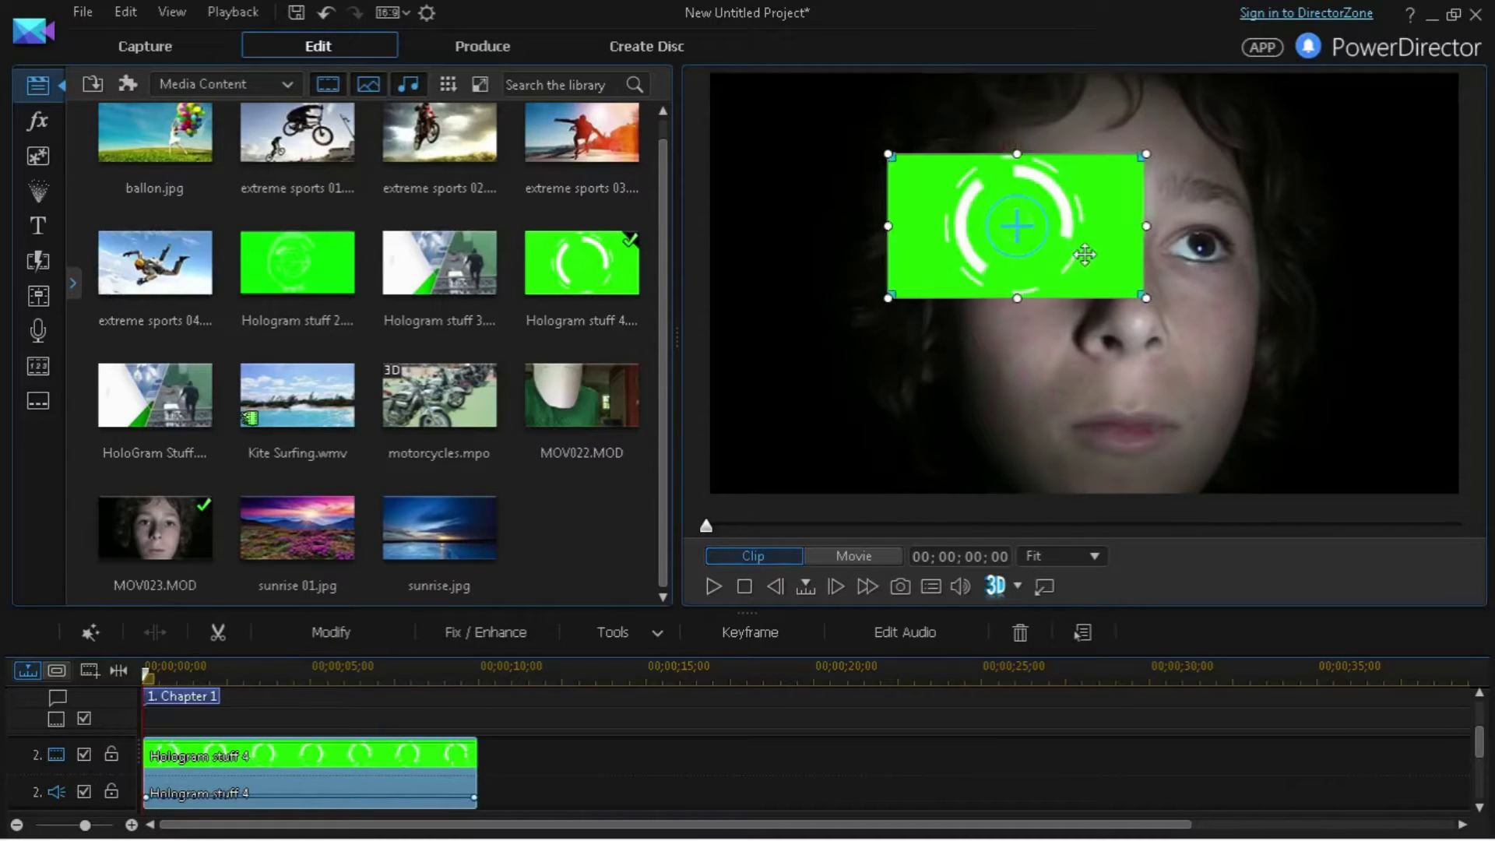
pyautogui.moveTo(1063, 251); pyautogui.dragTo(1086, 255)
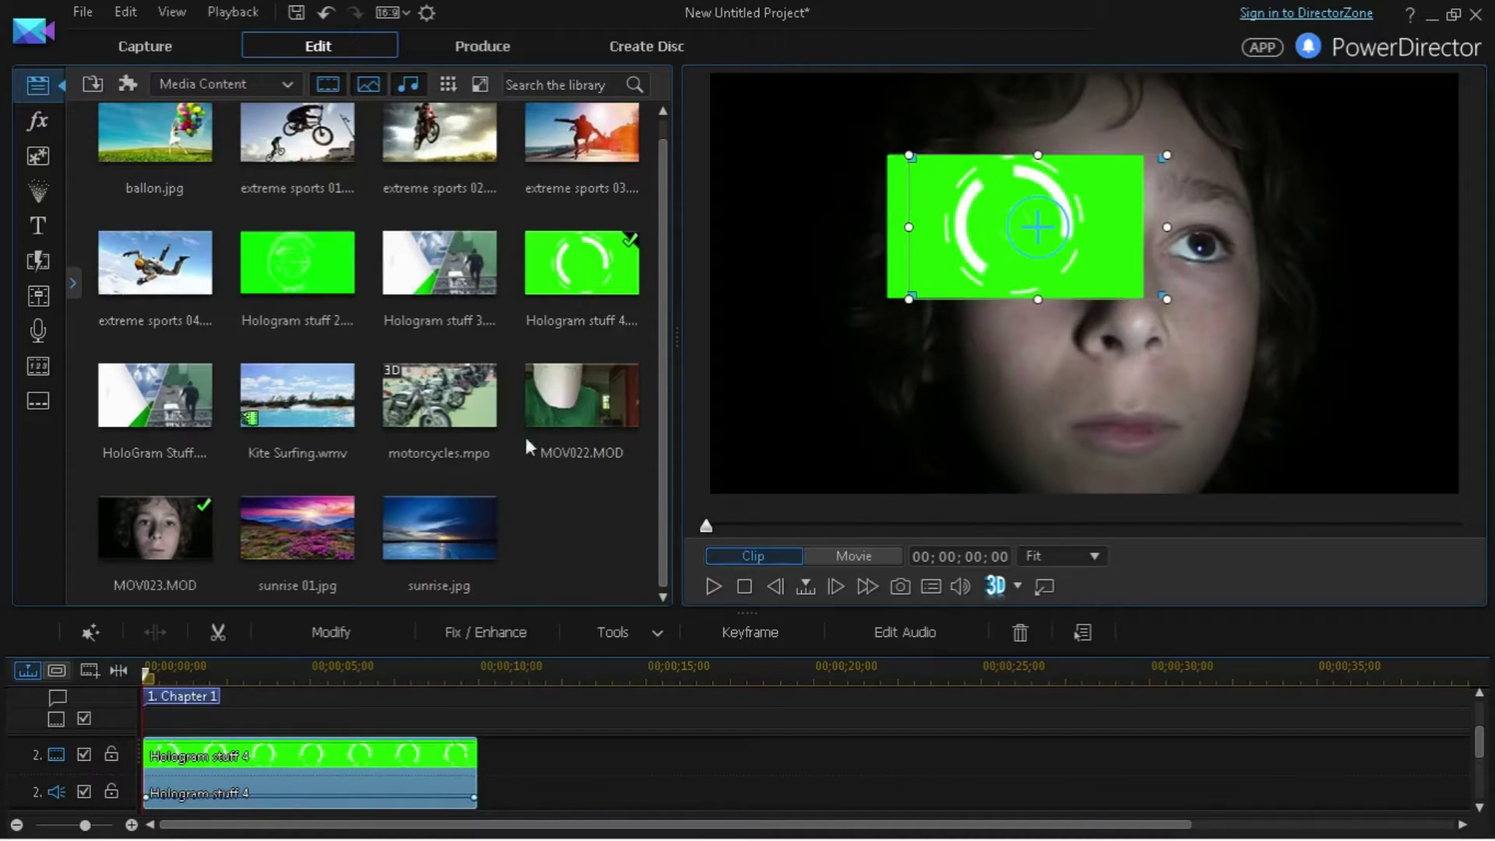
pyautogui.click(363, 637)
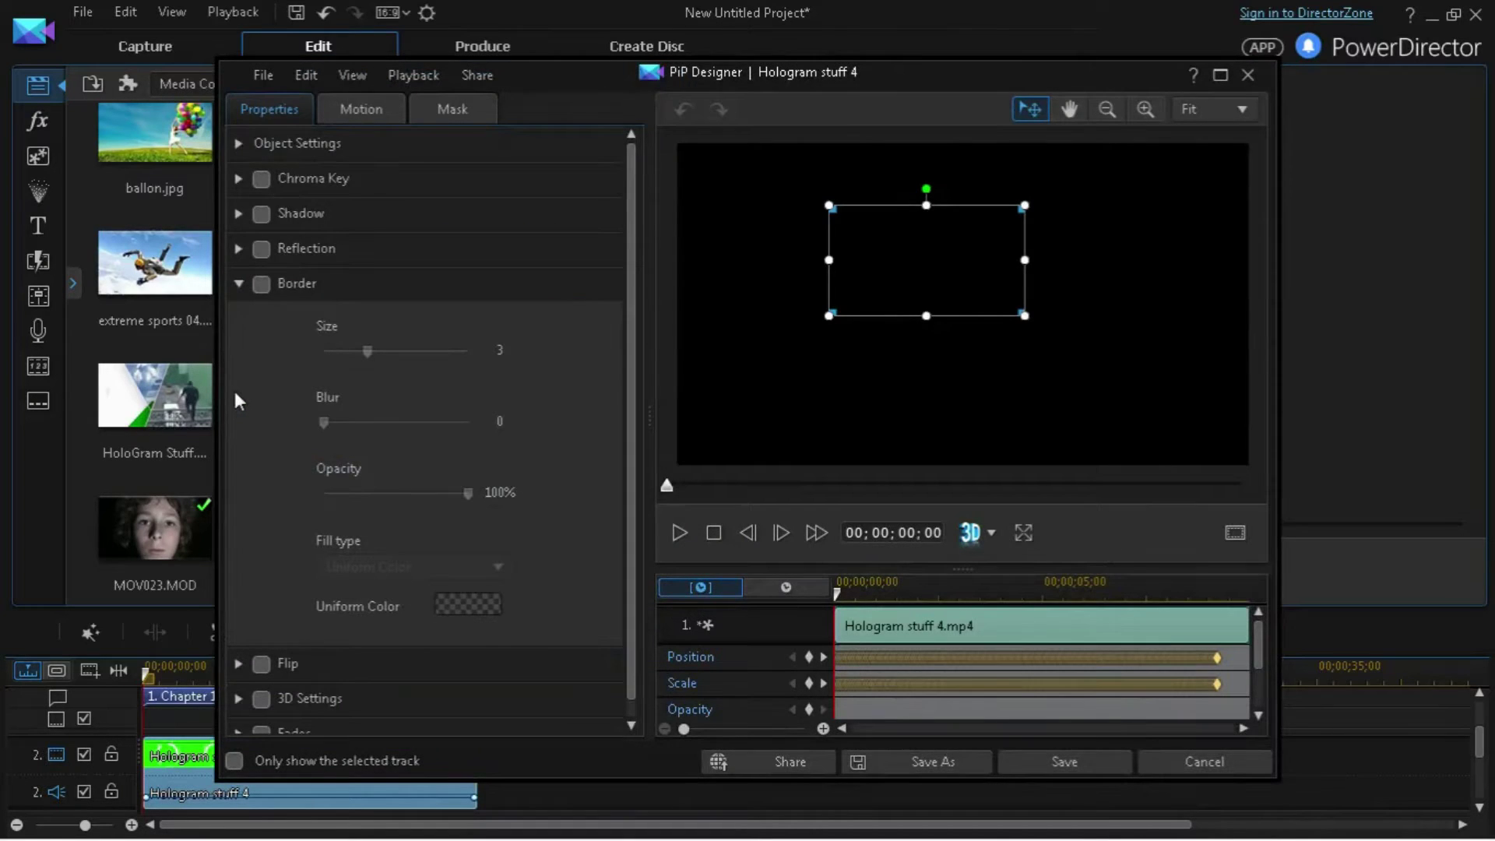
# - Chroma-key the sampled green with hue tolerance 30 and edge sharpness about 0.82
pyautogui.click(260, 179)
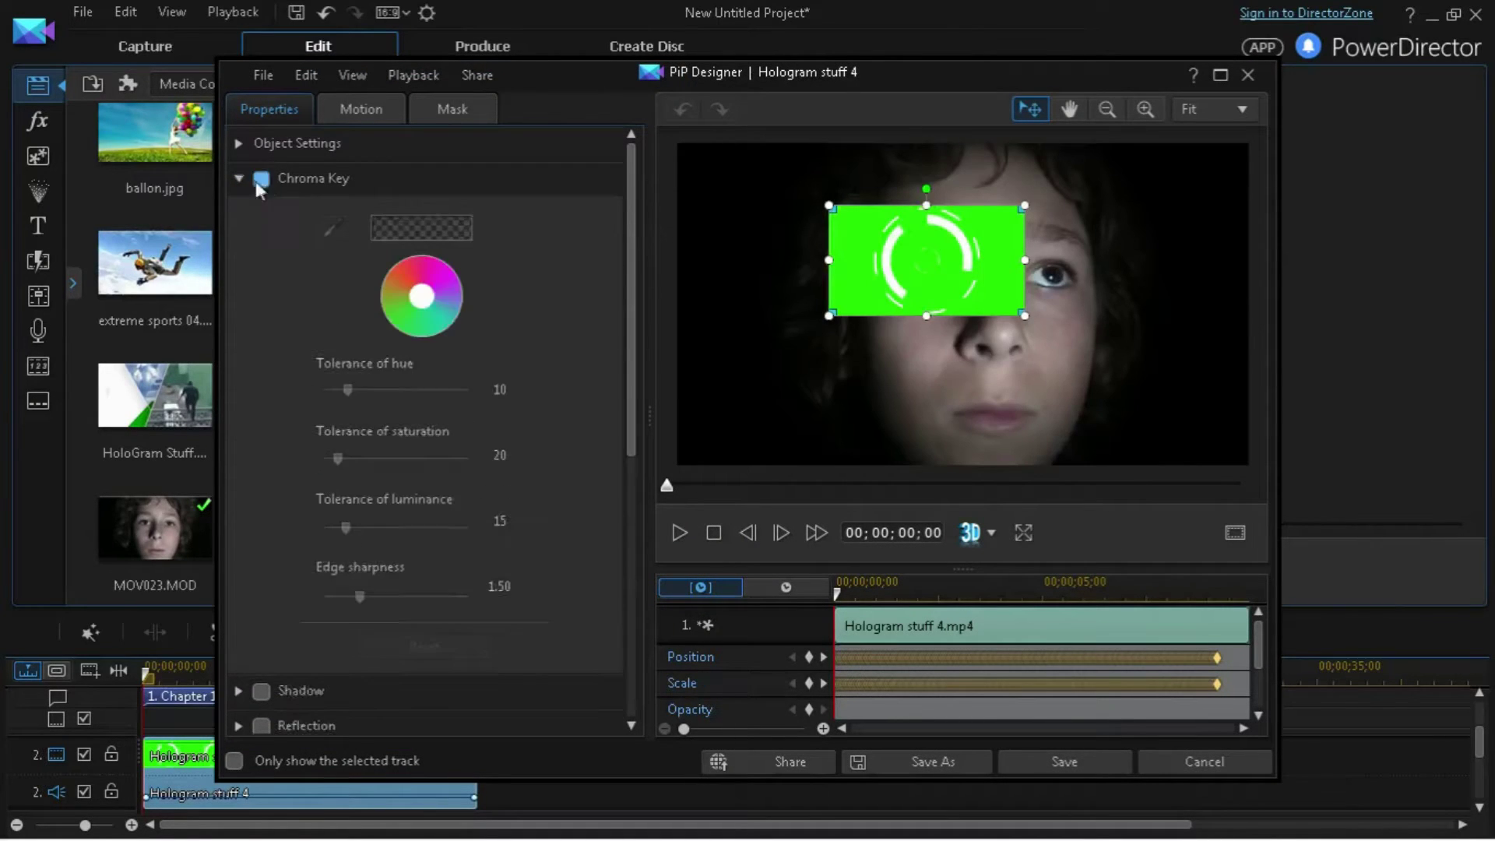
pyautogui.click(334, 228)
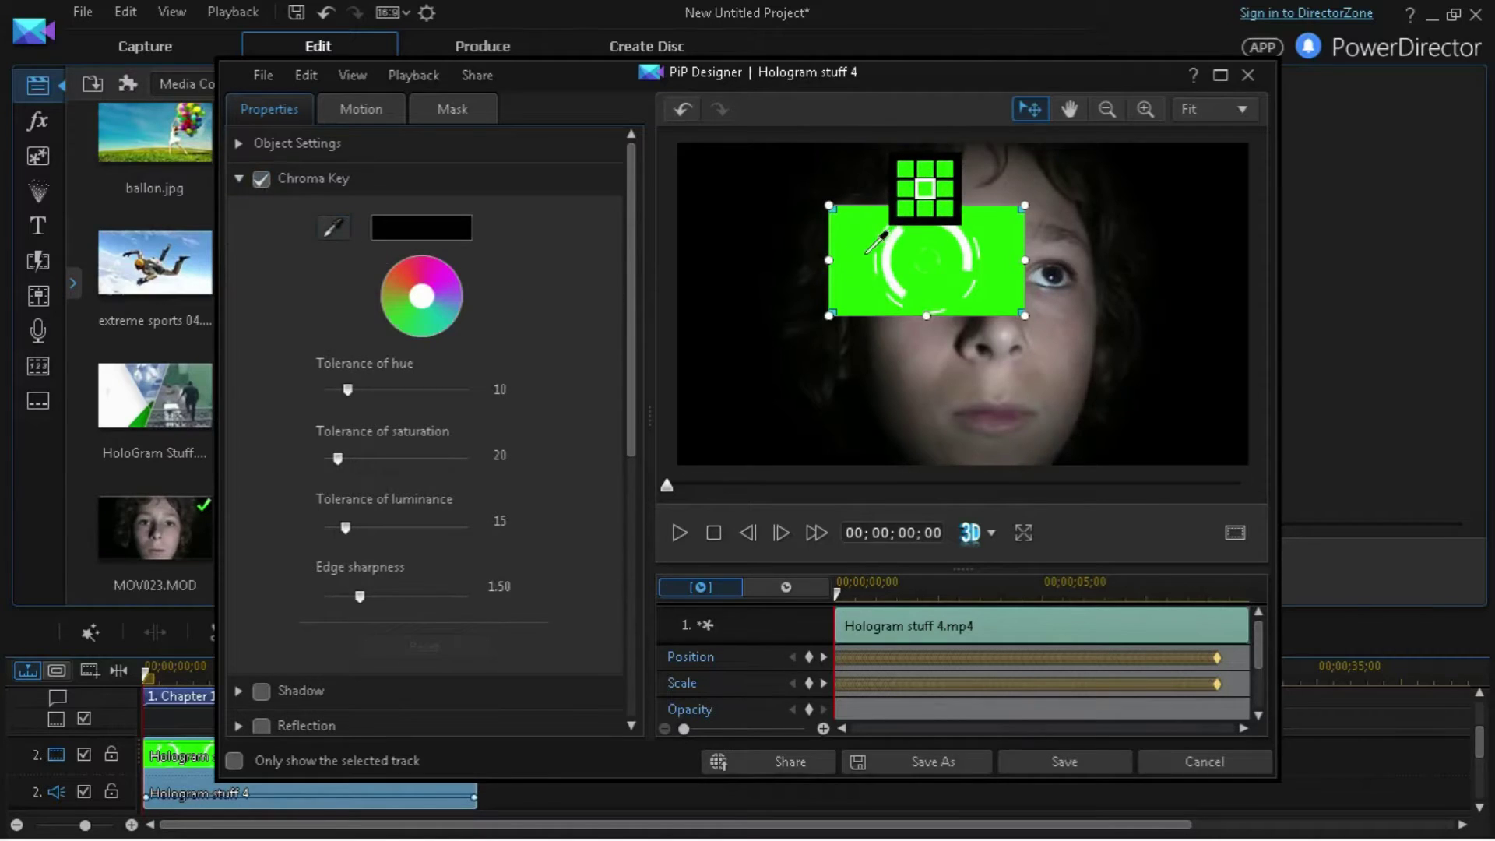
pyautogui.click(922, 263)
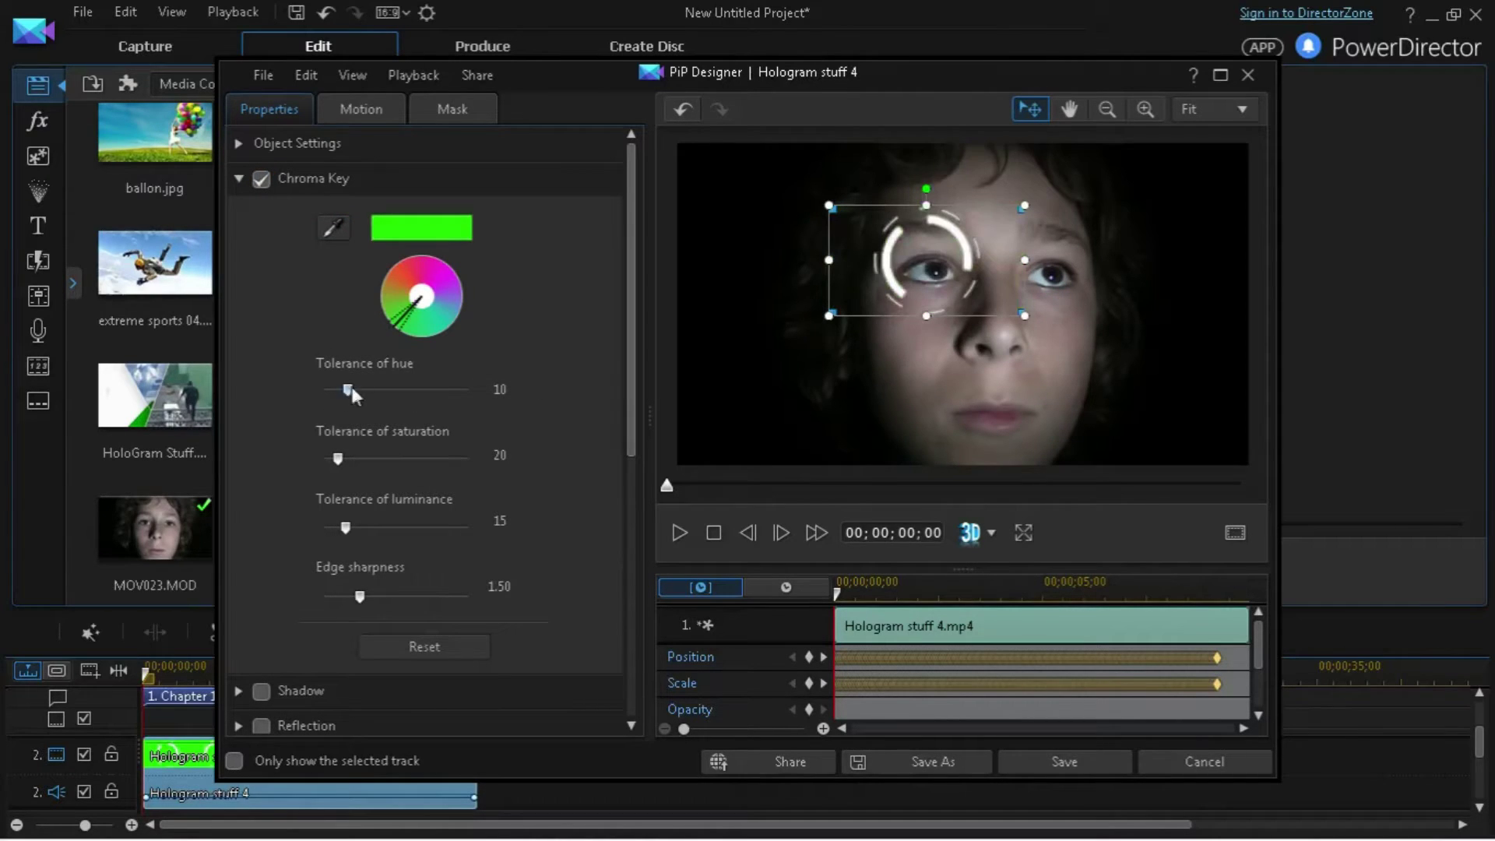
pyautogui.moveTo(349, 391); pyautogui.dragTo(395, 390)
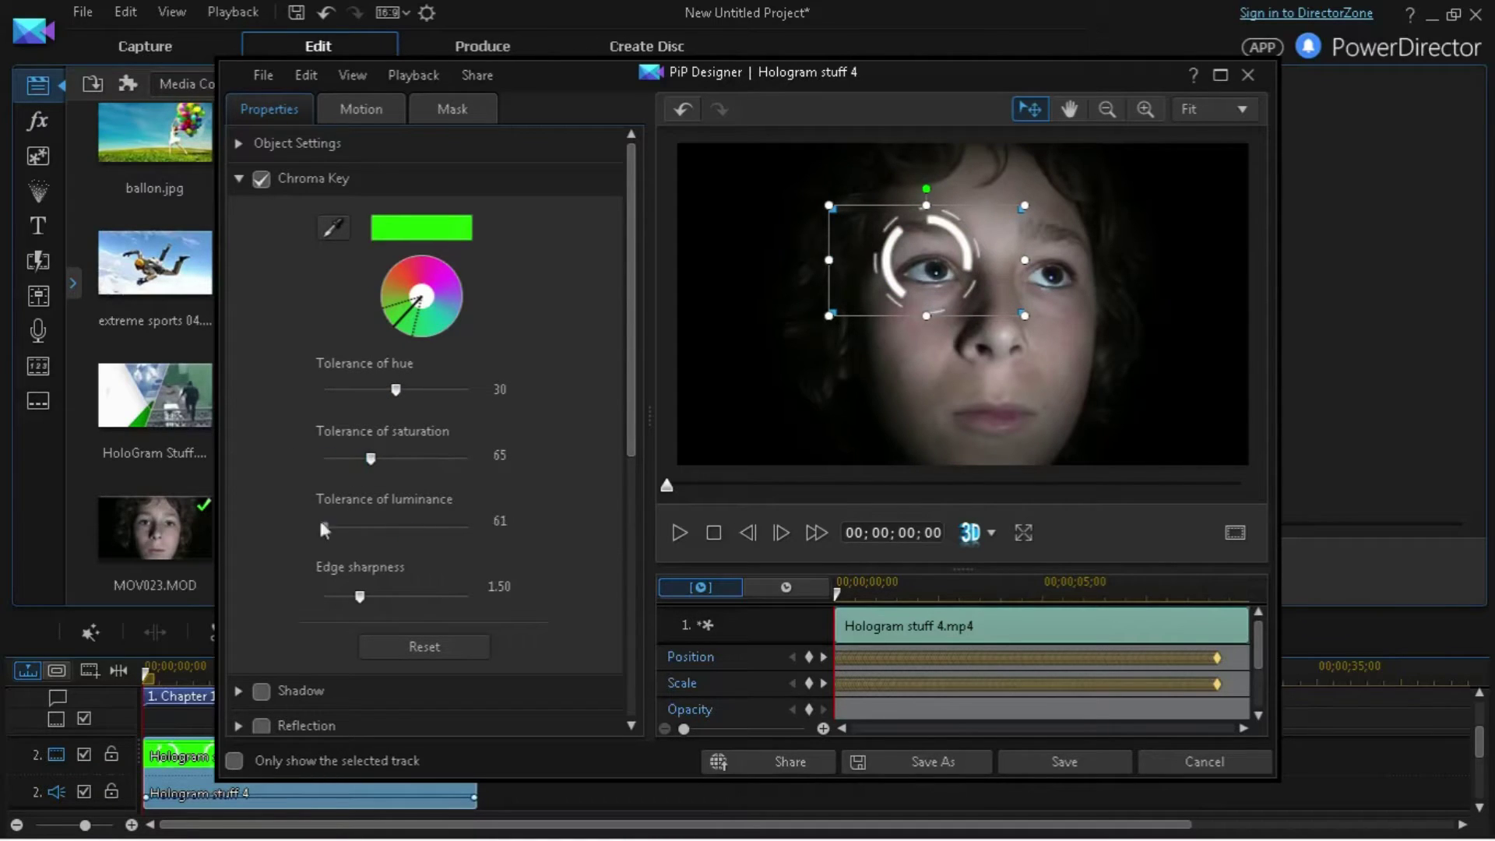
pyautogui.moveTo(362, 595)
pyautogui.mouseDown()
pyautogui.moveTo(386, 596)
pyautogui.moveTo(292, 594)
pyautogui.mouseUp()
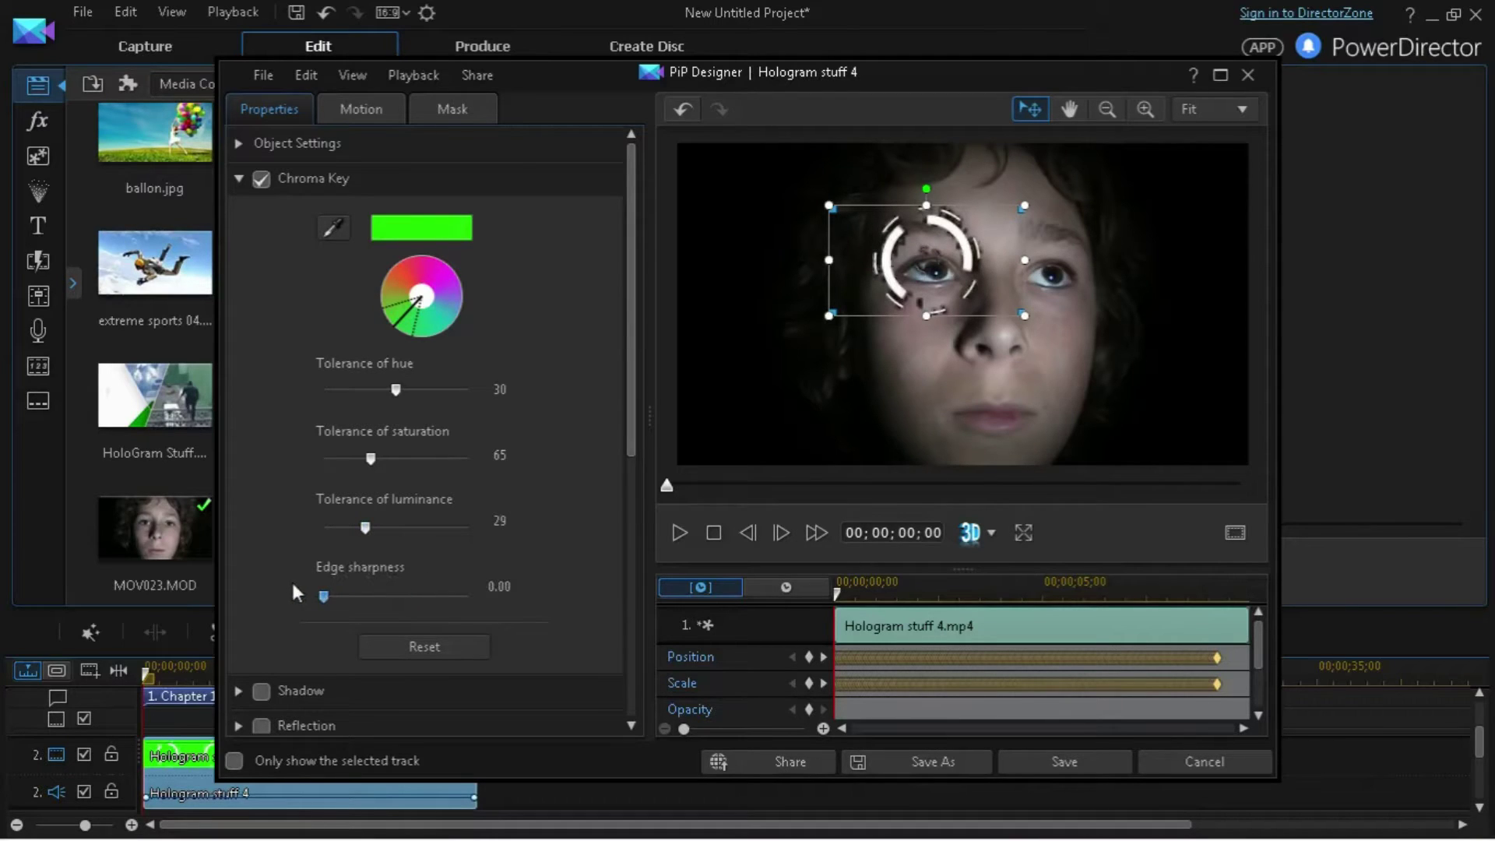
pyautogui.moveTo(323, 595); pyautogui.dragTo(348, 595)
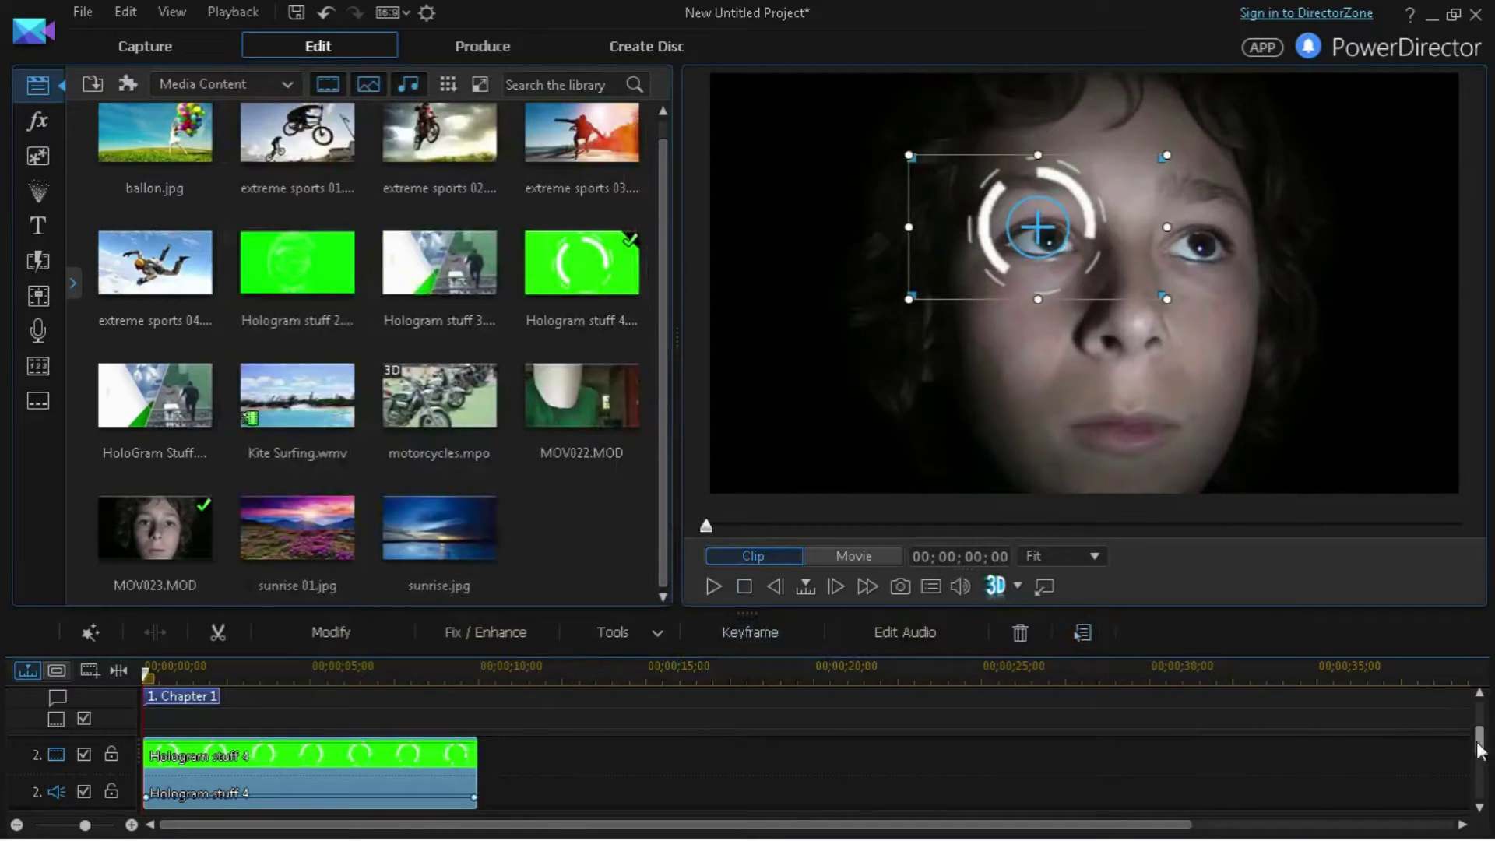
pyautogui.moveTo(1476, 726); pyautogui.dragTo(1477, 738)
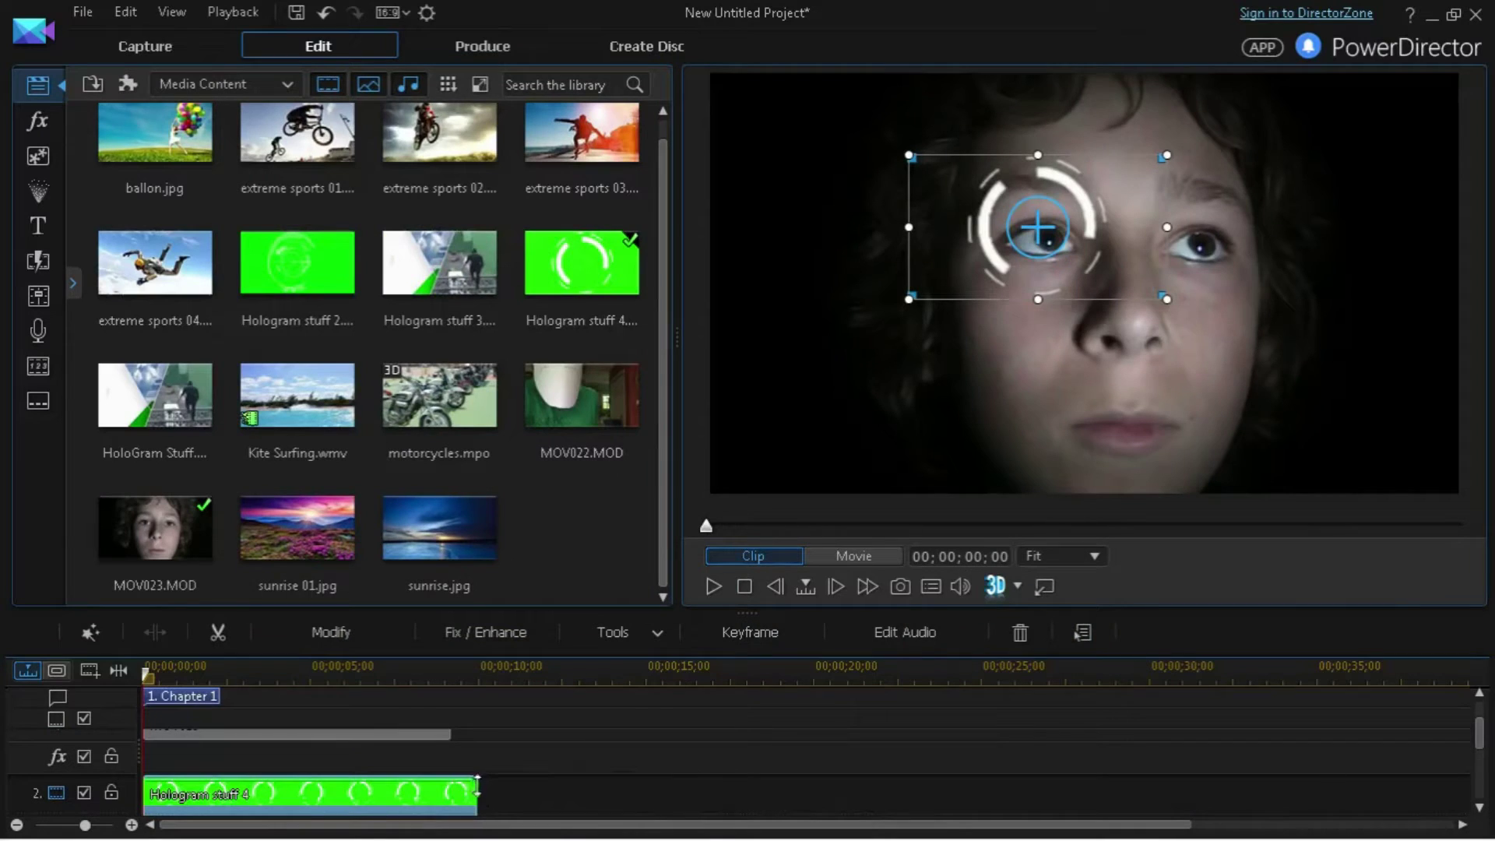
# - Trim the ring clip to end at the nine-second playhead
pyautogui.click(444, 677)
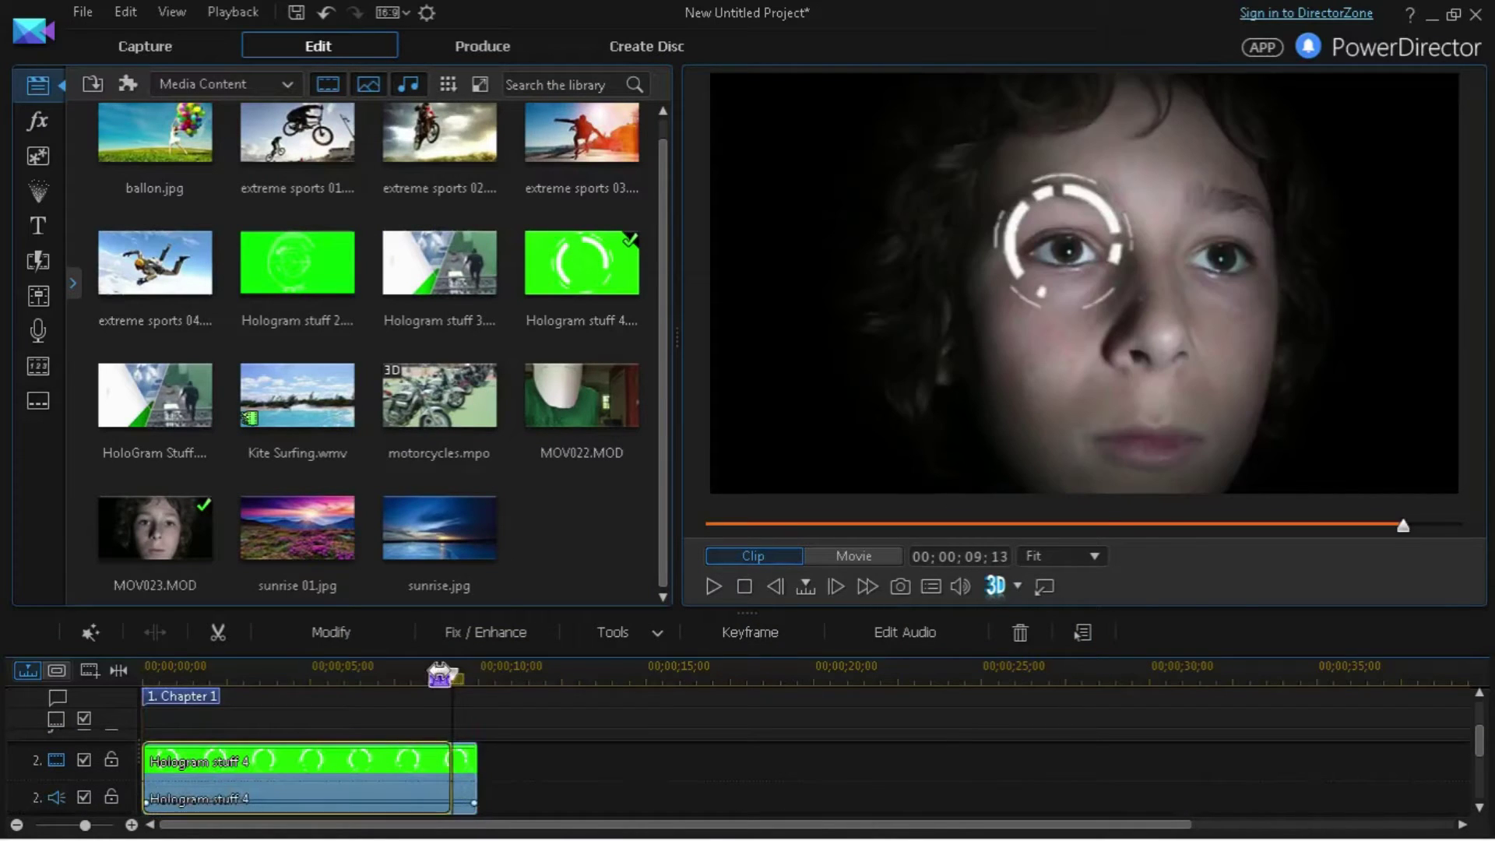
pyautogui.hotkey('ctrl', 't')
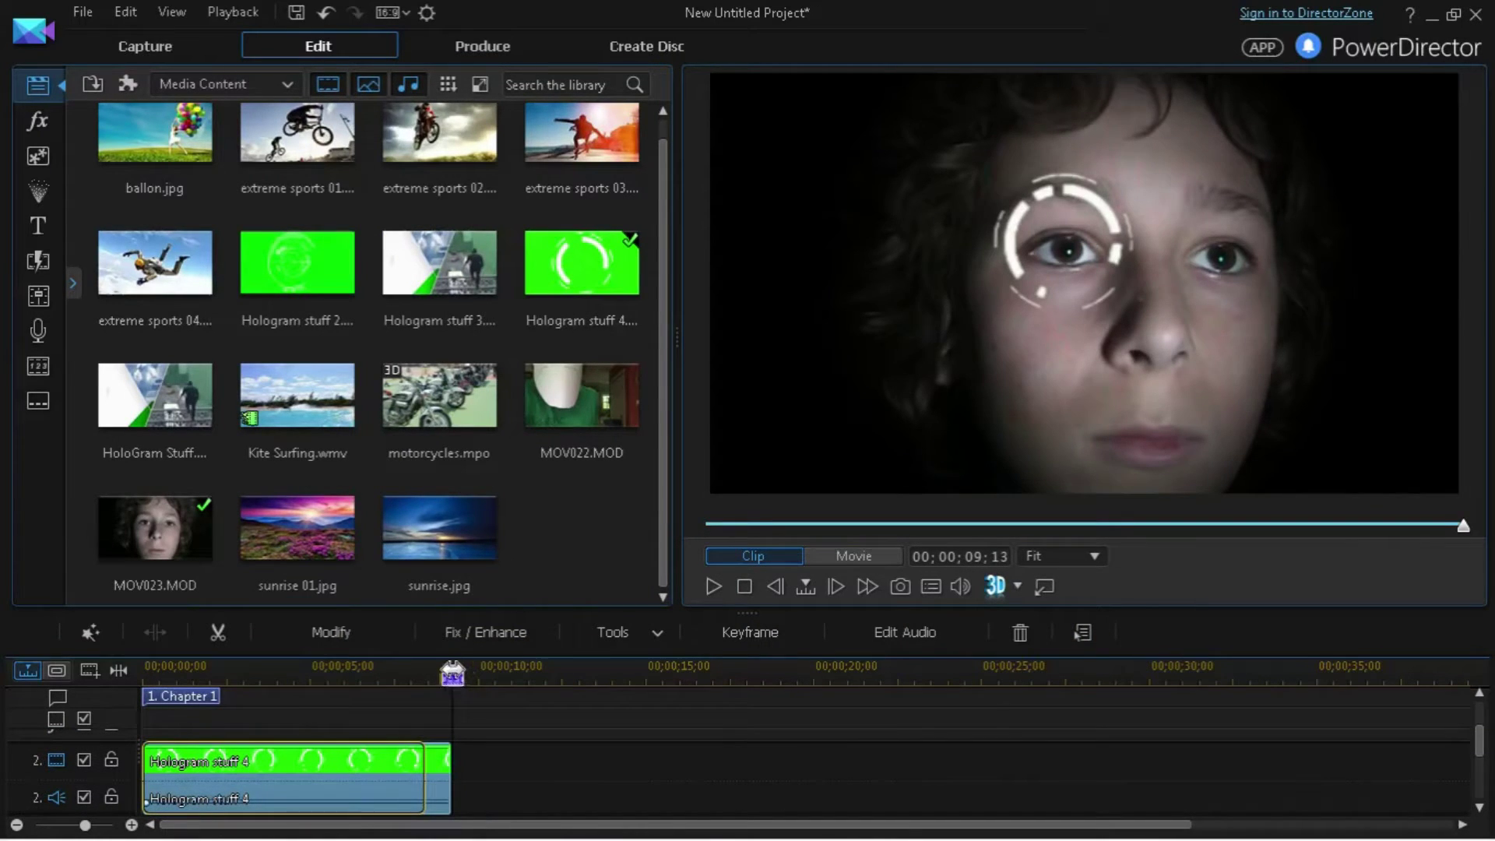
pyautogui.click(351, 772)
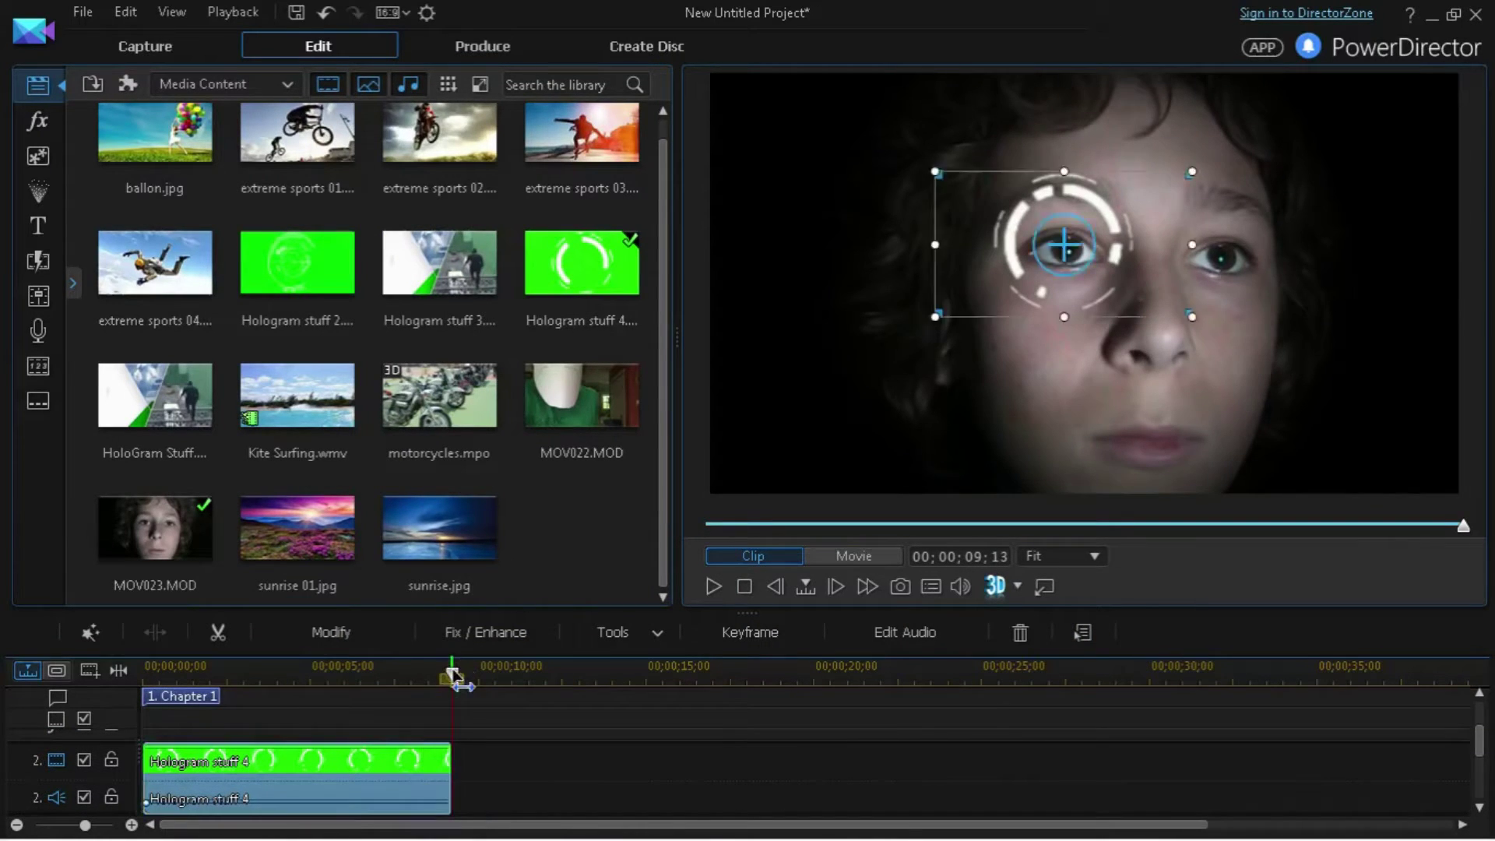
pyautogui.click(98, 703)
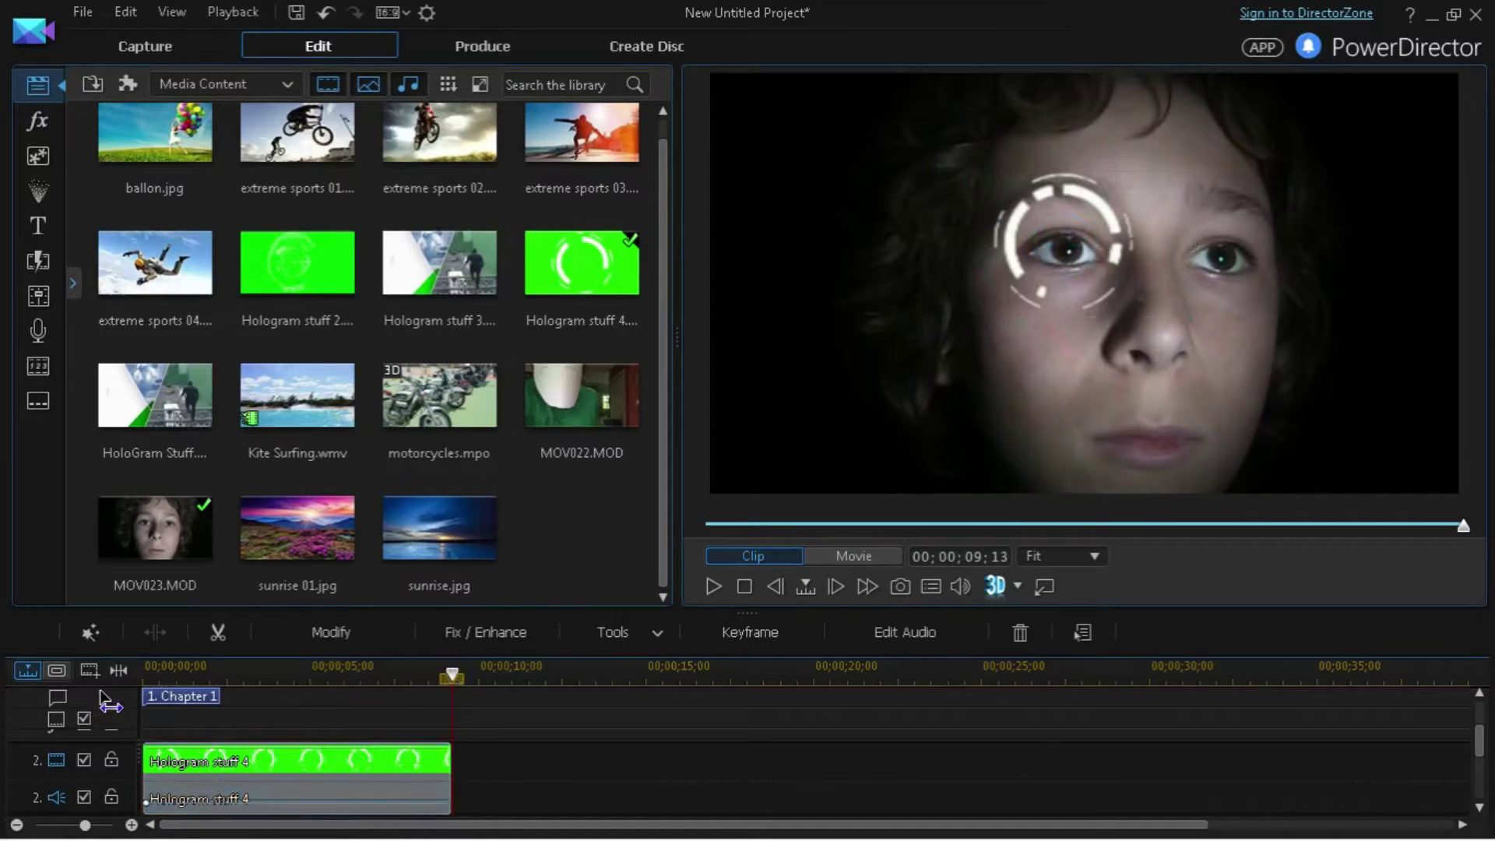
# - Nudge the ring squarely over the eye and play from the start to check it
pyautogui.click(147, 678)
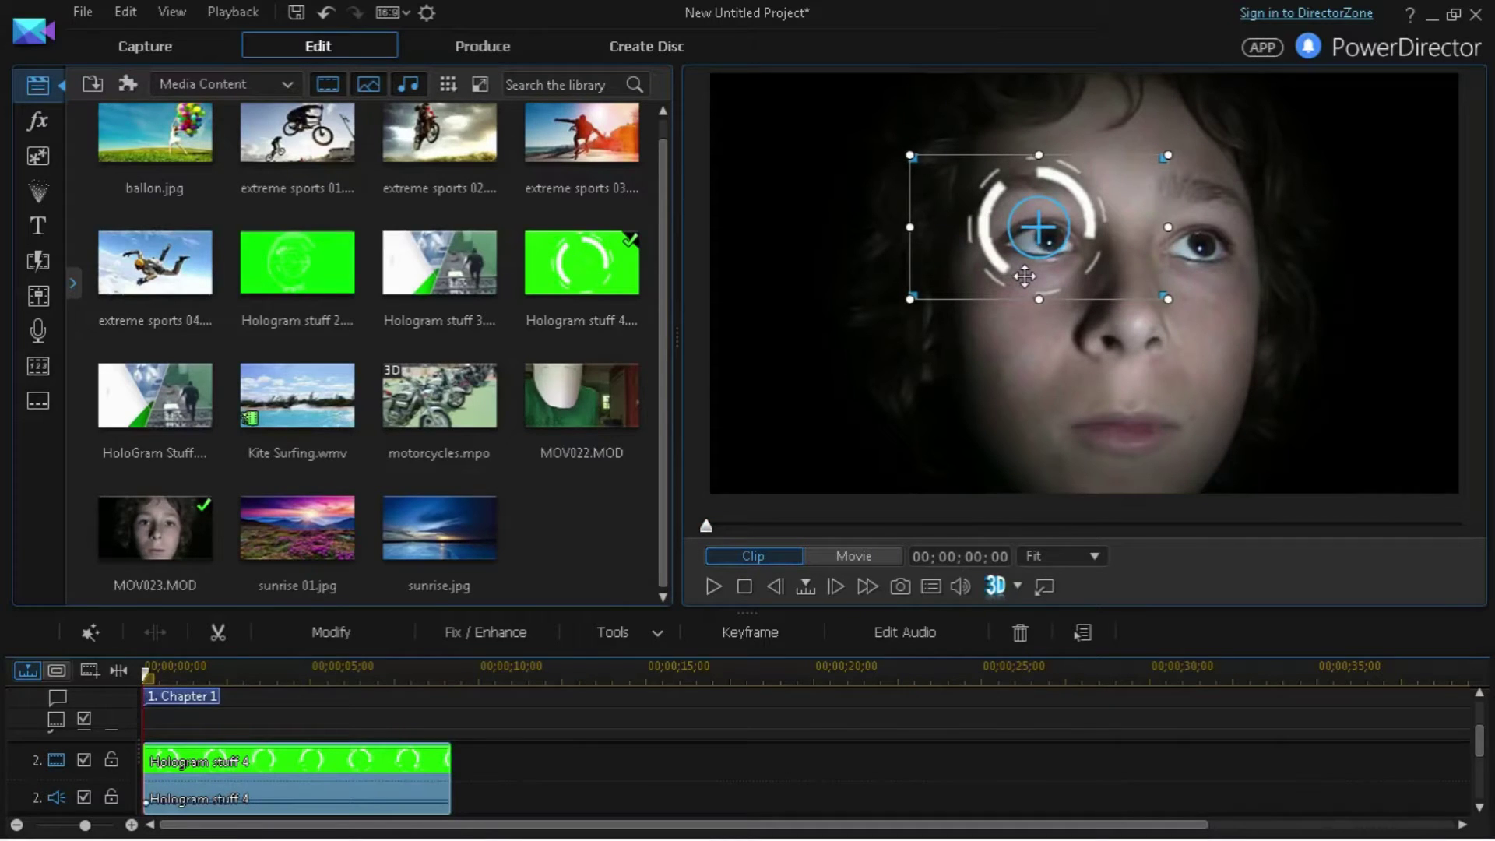
pyautogui.moveTo(1024, 277); pyautogui.dragTo(1024, 279)
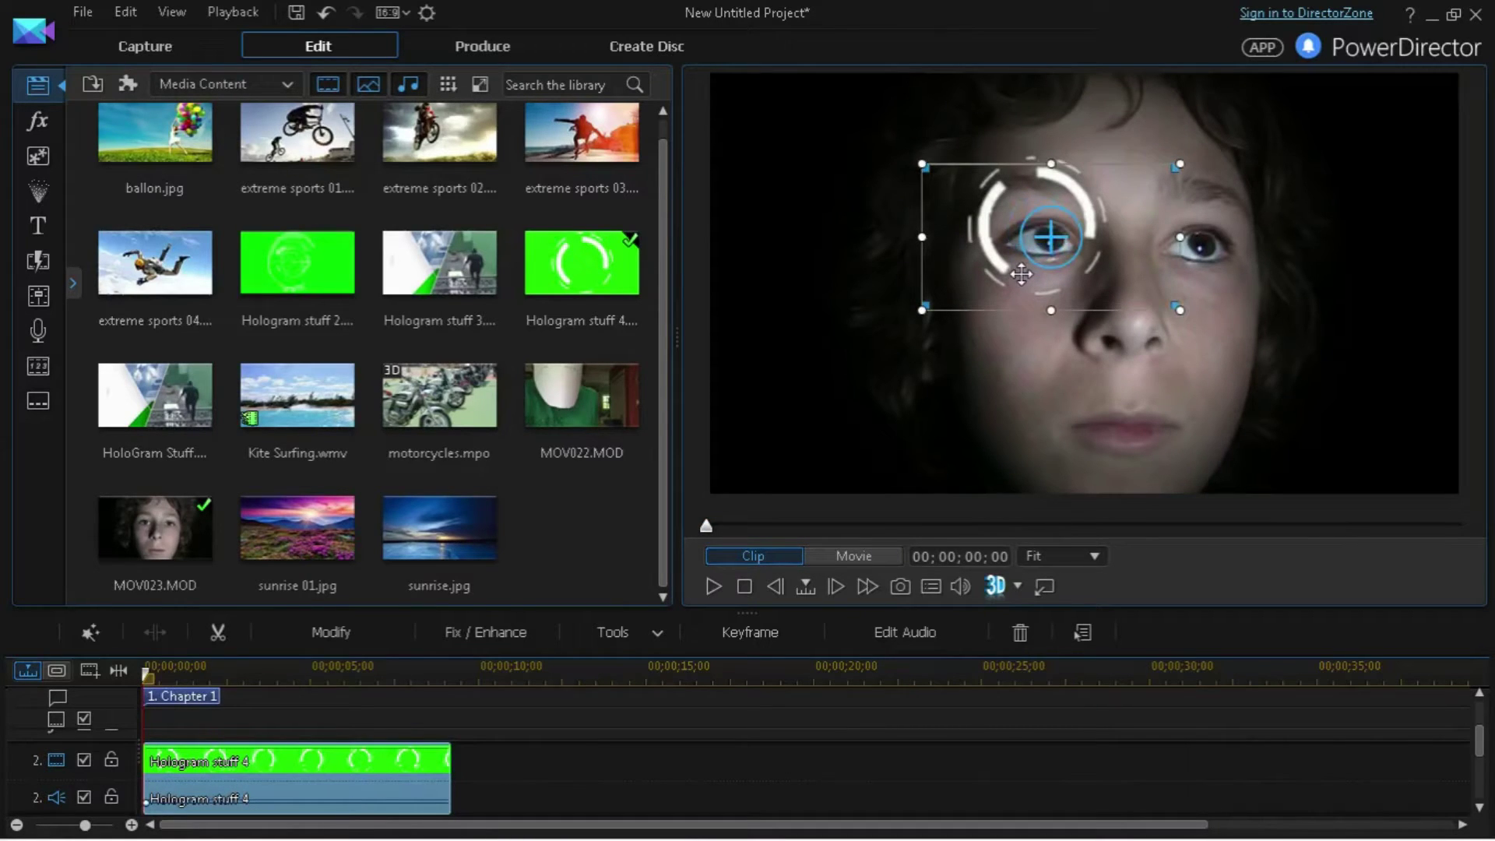
pyautogui.moveTo(1022, 274); pyautogui.dragTo(1023, 274)
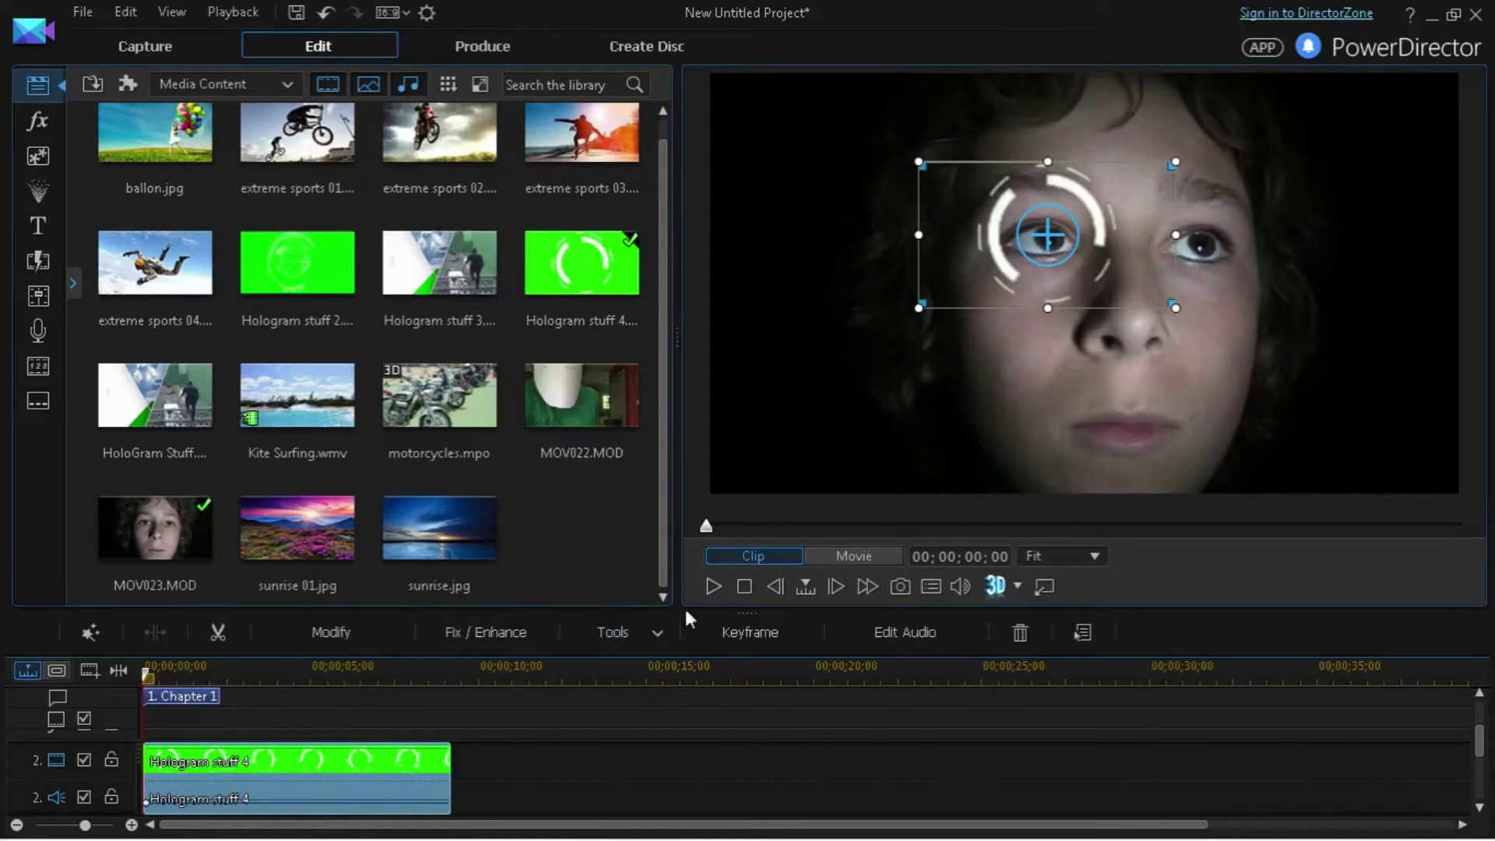
pyautogui.click(713, 584)
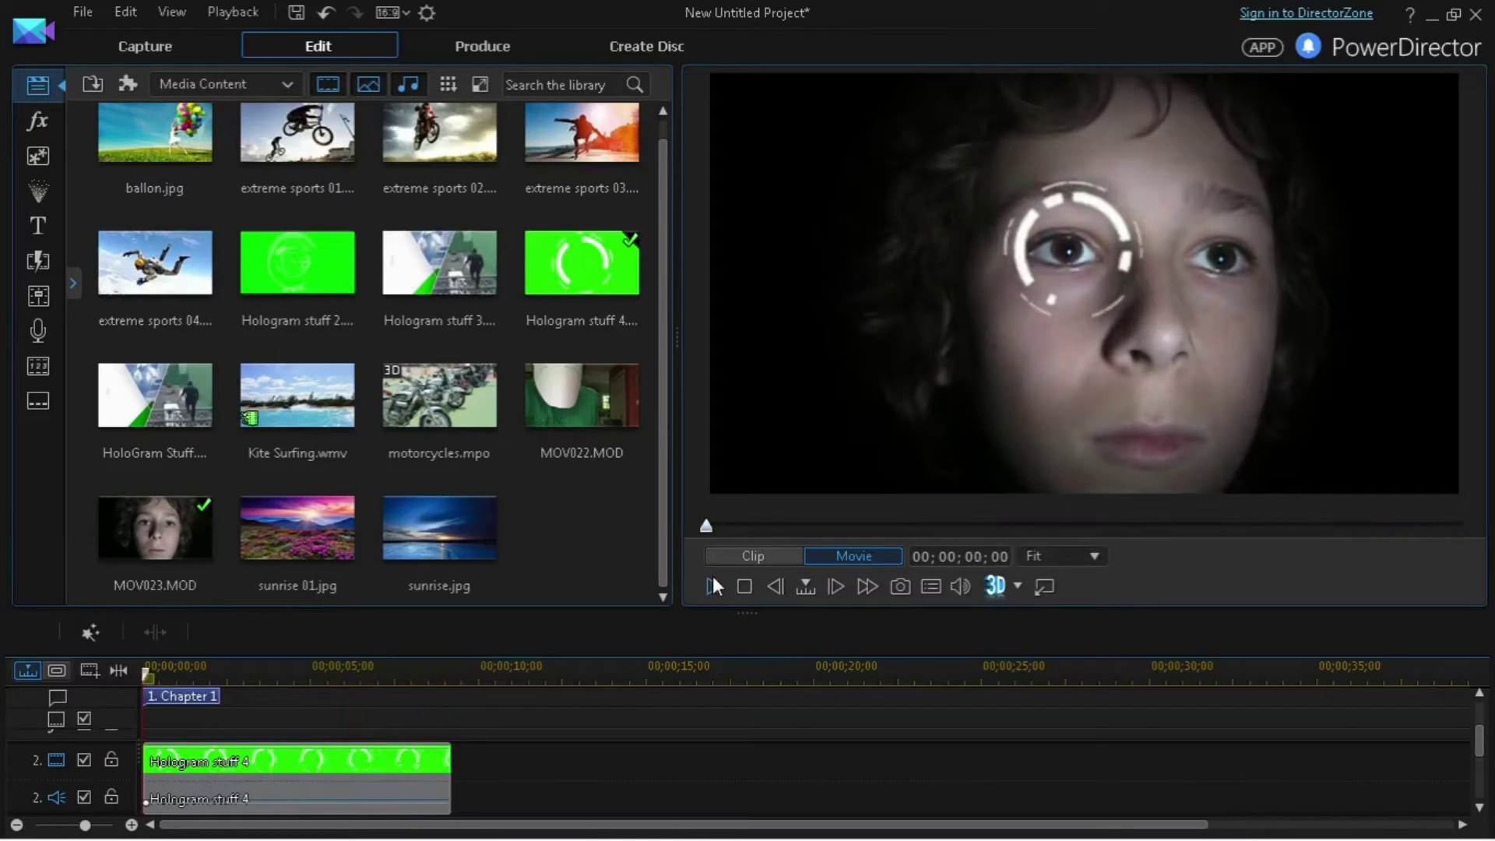
pyautogui.click(712, 585)
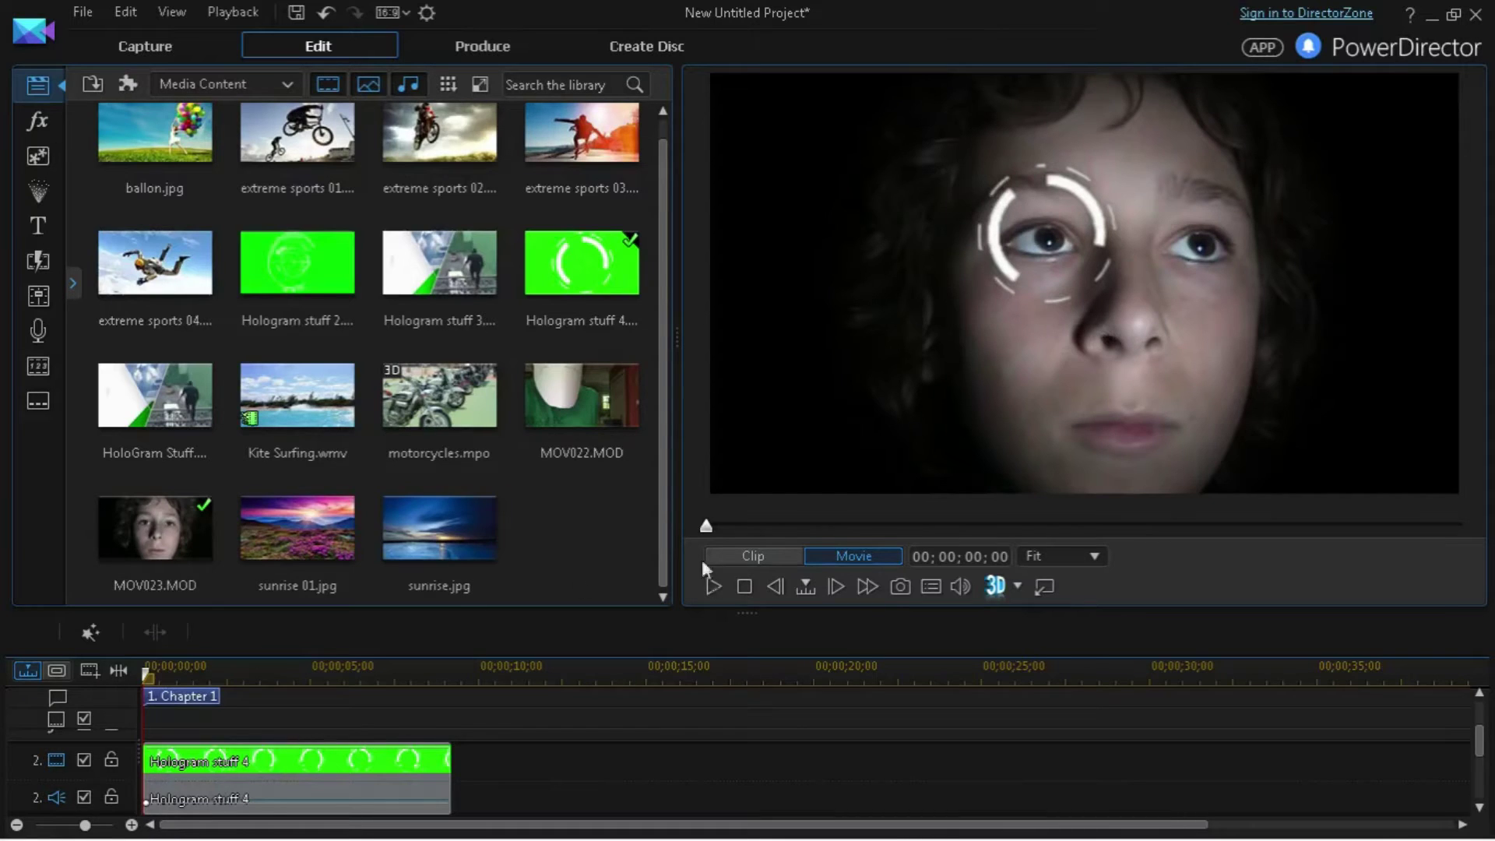
pyautogui.moveTo(705, 527); pyautogui.dragTo(815, 531)
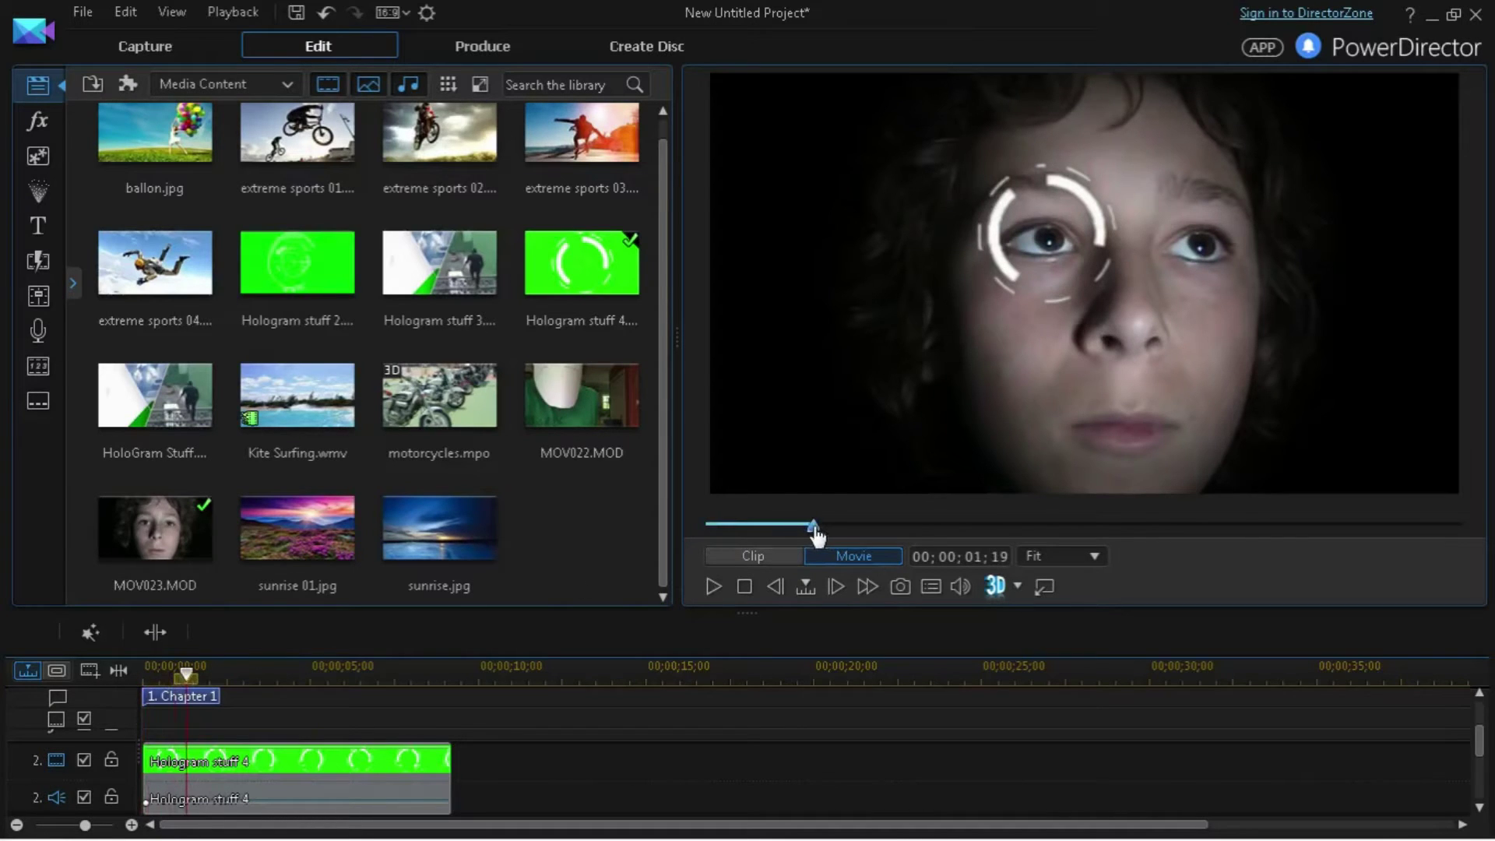
pyautogui.click(714, 585)
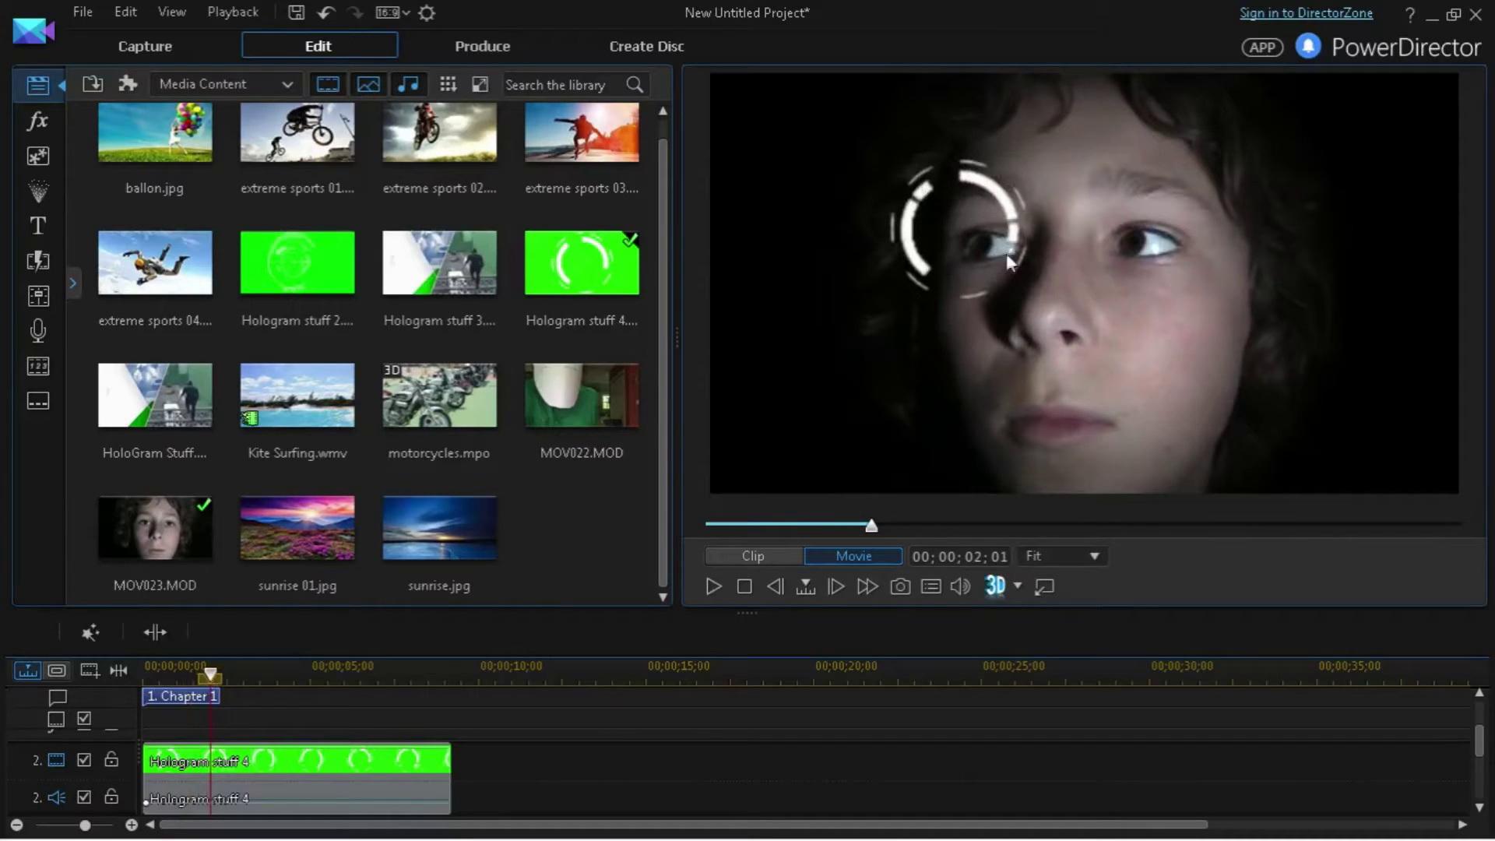
pyautogui.click(713, 585)
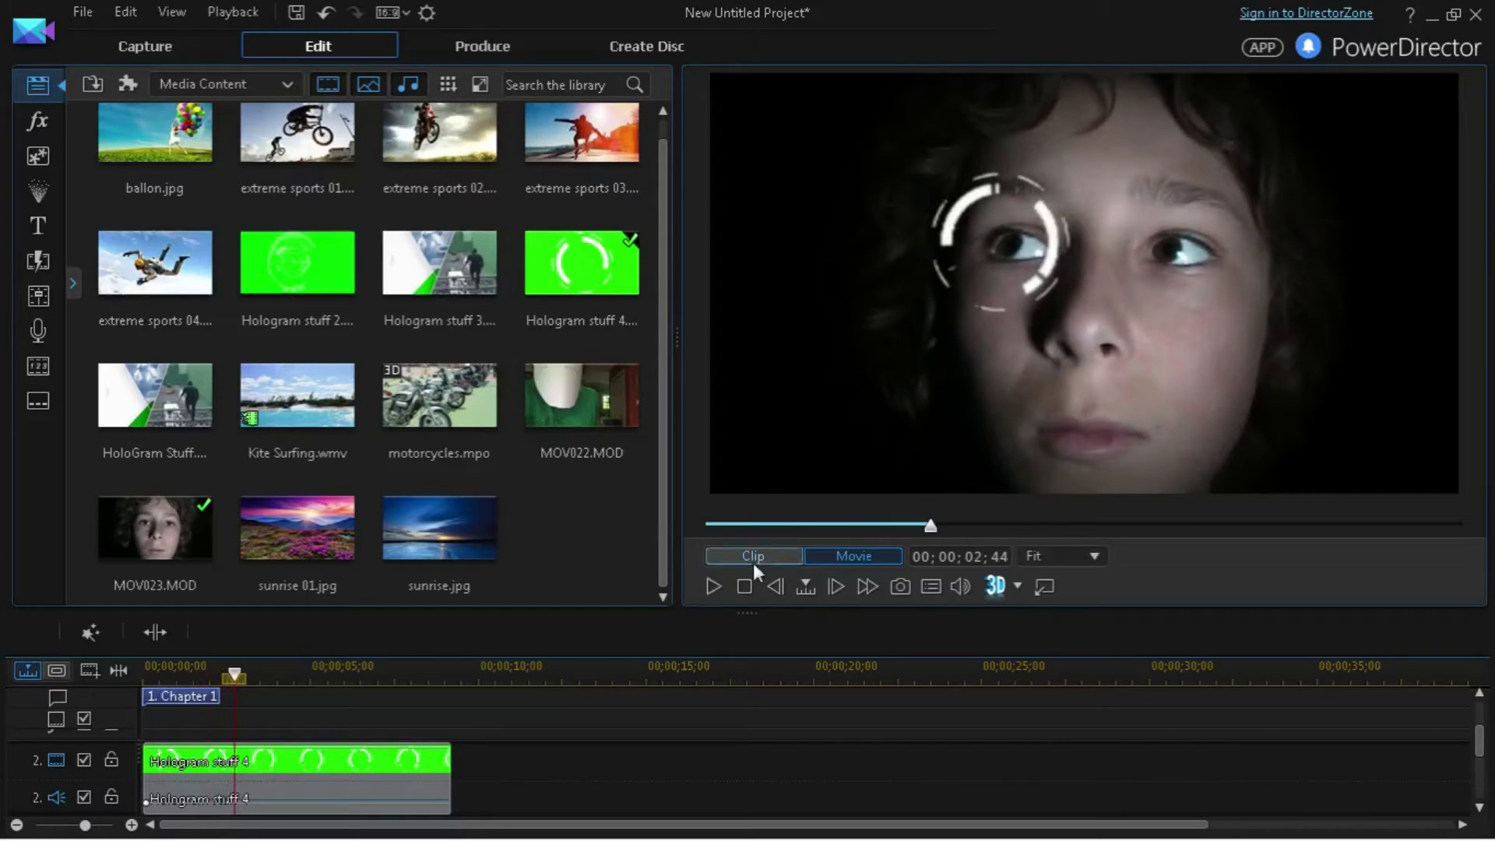
pyautogui.moveTo(933, 530); pyautogui.dragTo(706, 529)
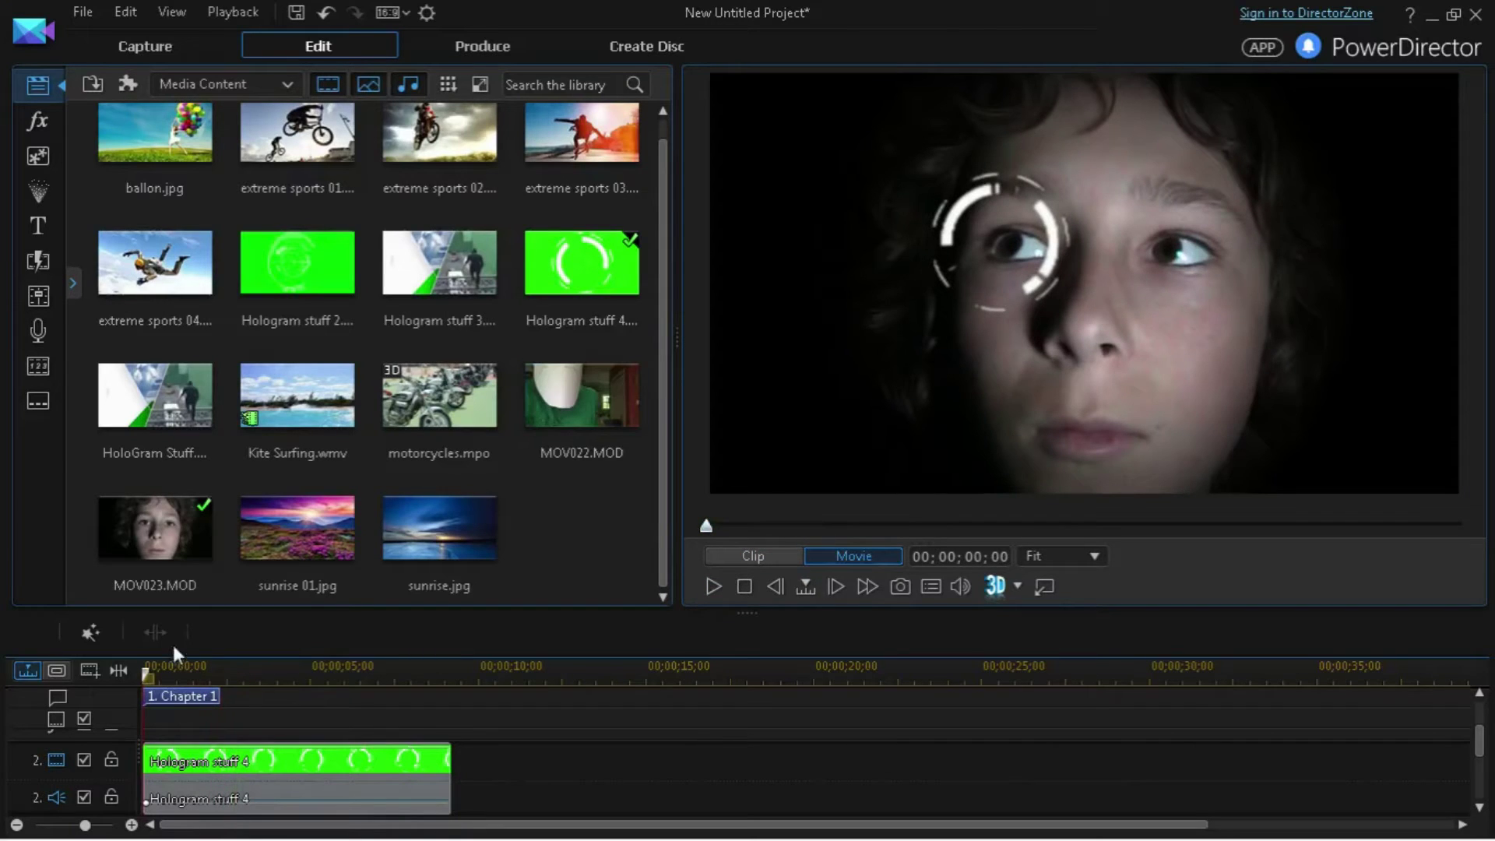
pyautogui.moveTo(1477, 739)
pyautogui.mouseDown()
pyautogui.moveTo(1482, 707)
pyautogui.moveTo(1467, 744)
pyautogui.moveTo(1458, 735)
pyautogui.mouseUp()
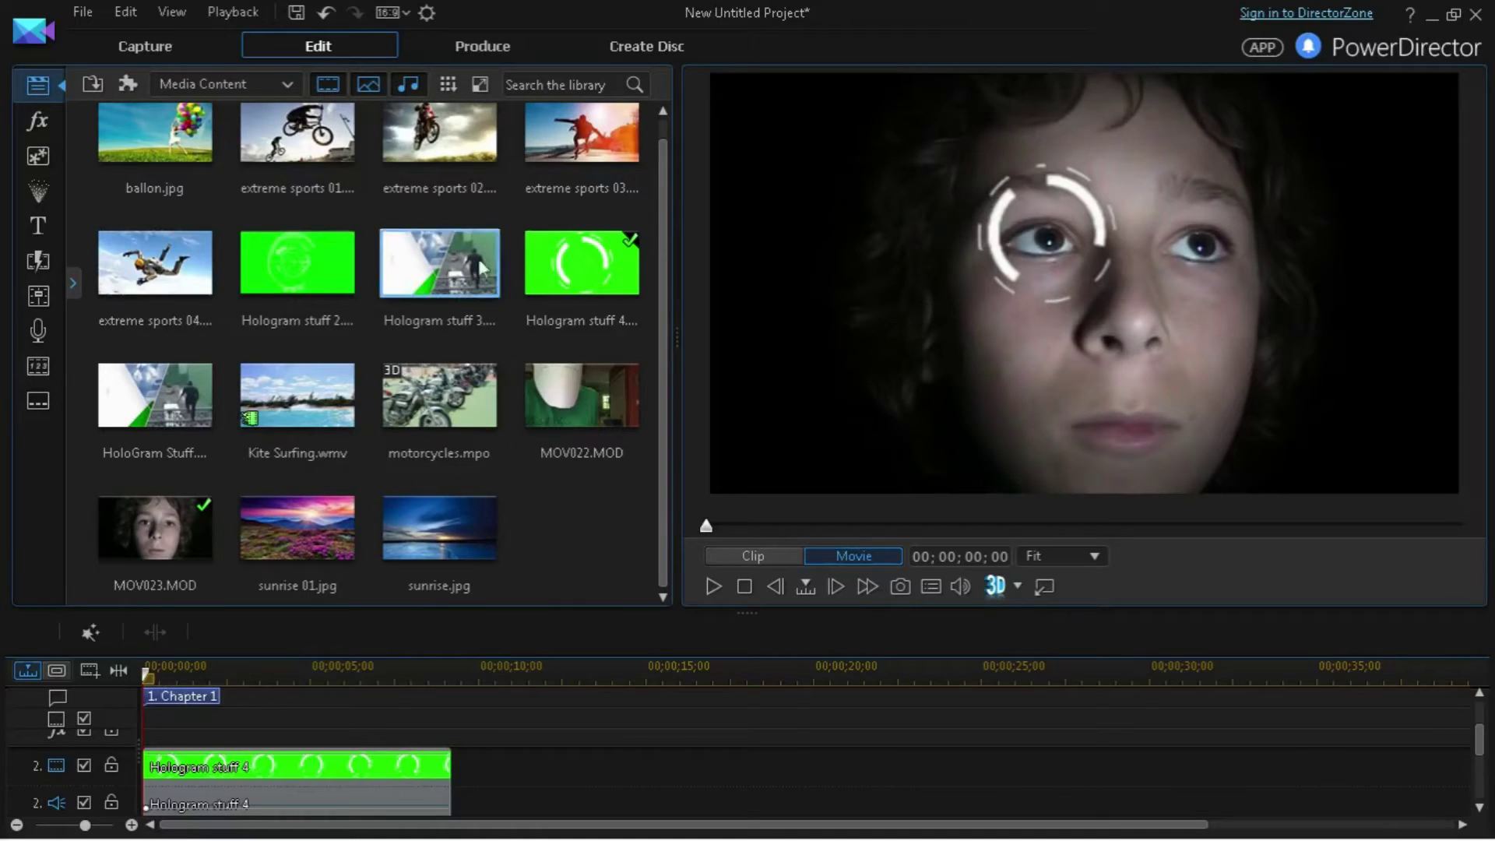
# - Place Hologram stuff 3 on track 3 and trim off its opening before about six seconds
pyautogui.click(444, 260)
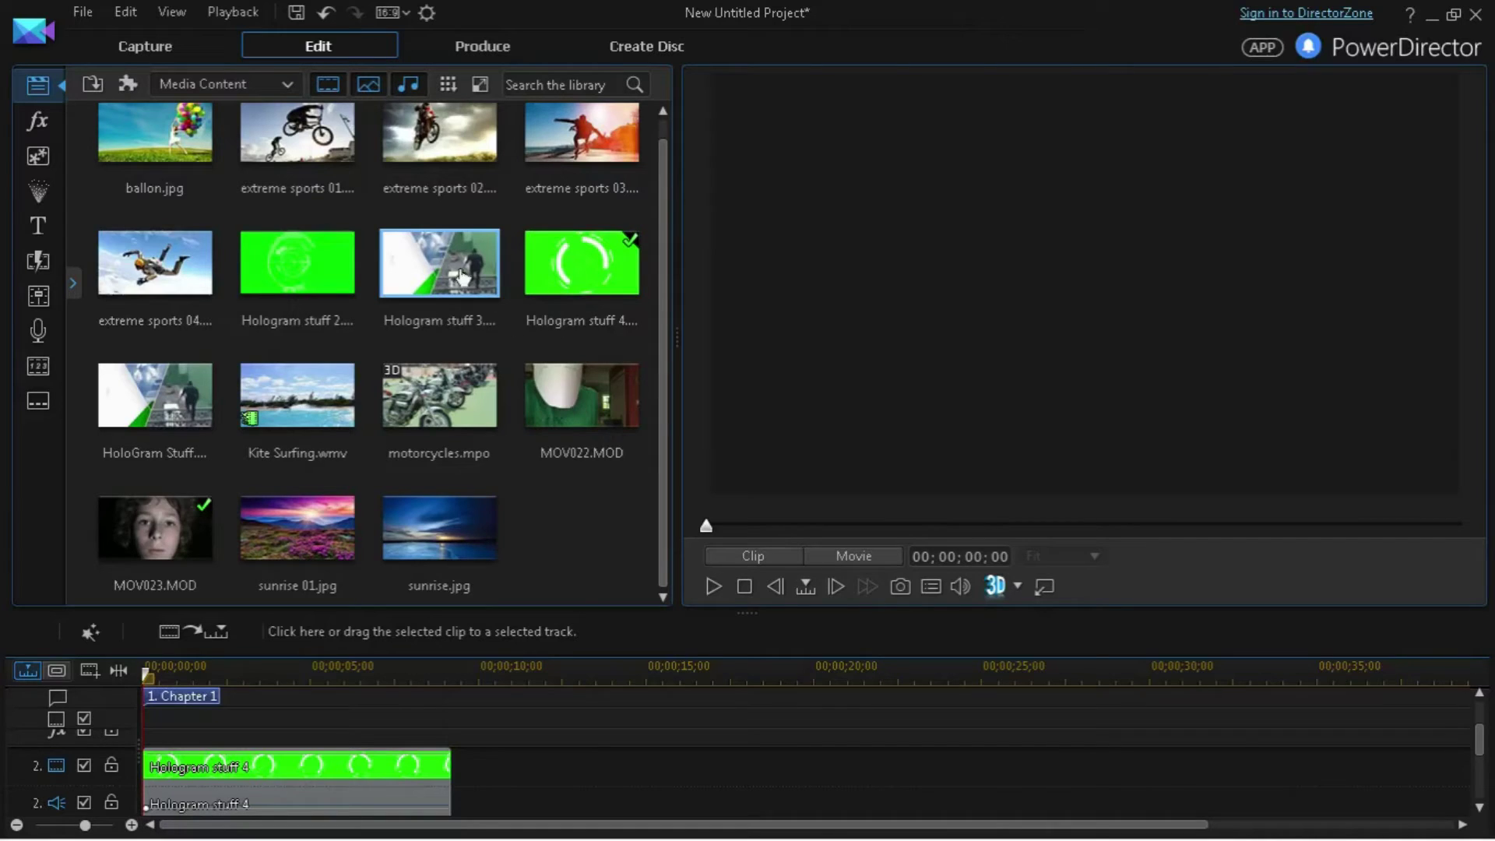
pyautogui.moveTo(445, 263)
pyautogui.mouseDown()
pyautogui.moveTo(178, 817)
pyautogui.moveTo(158, 782)
pyautogui.mouseUp()
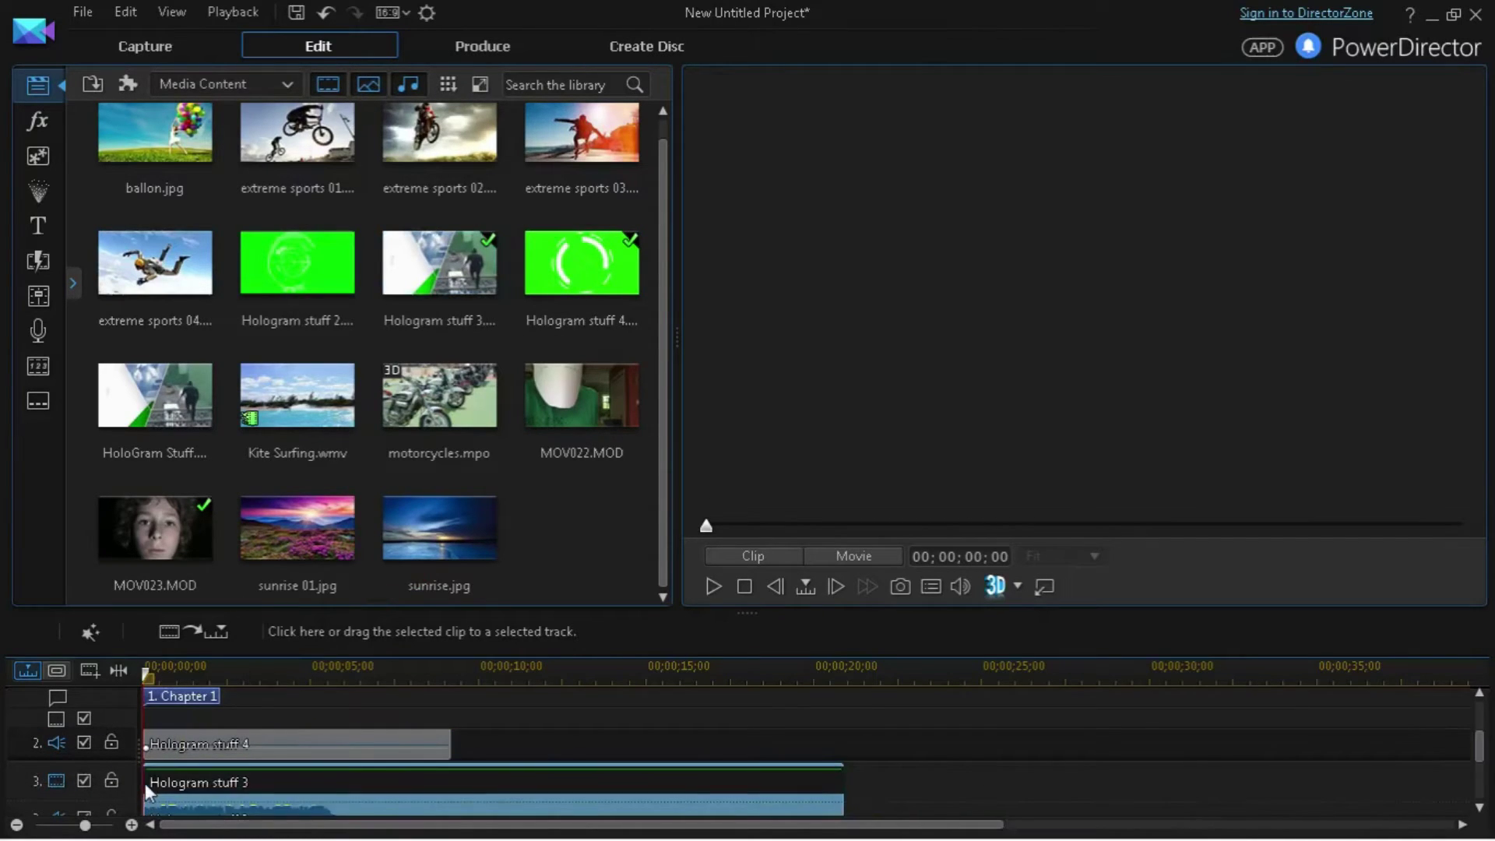
pyautogui.moveTo(277, 674); pyautogui.dragTo(348, 675)
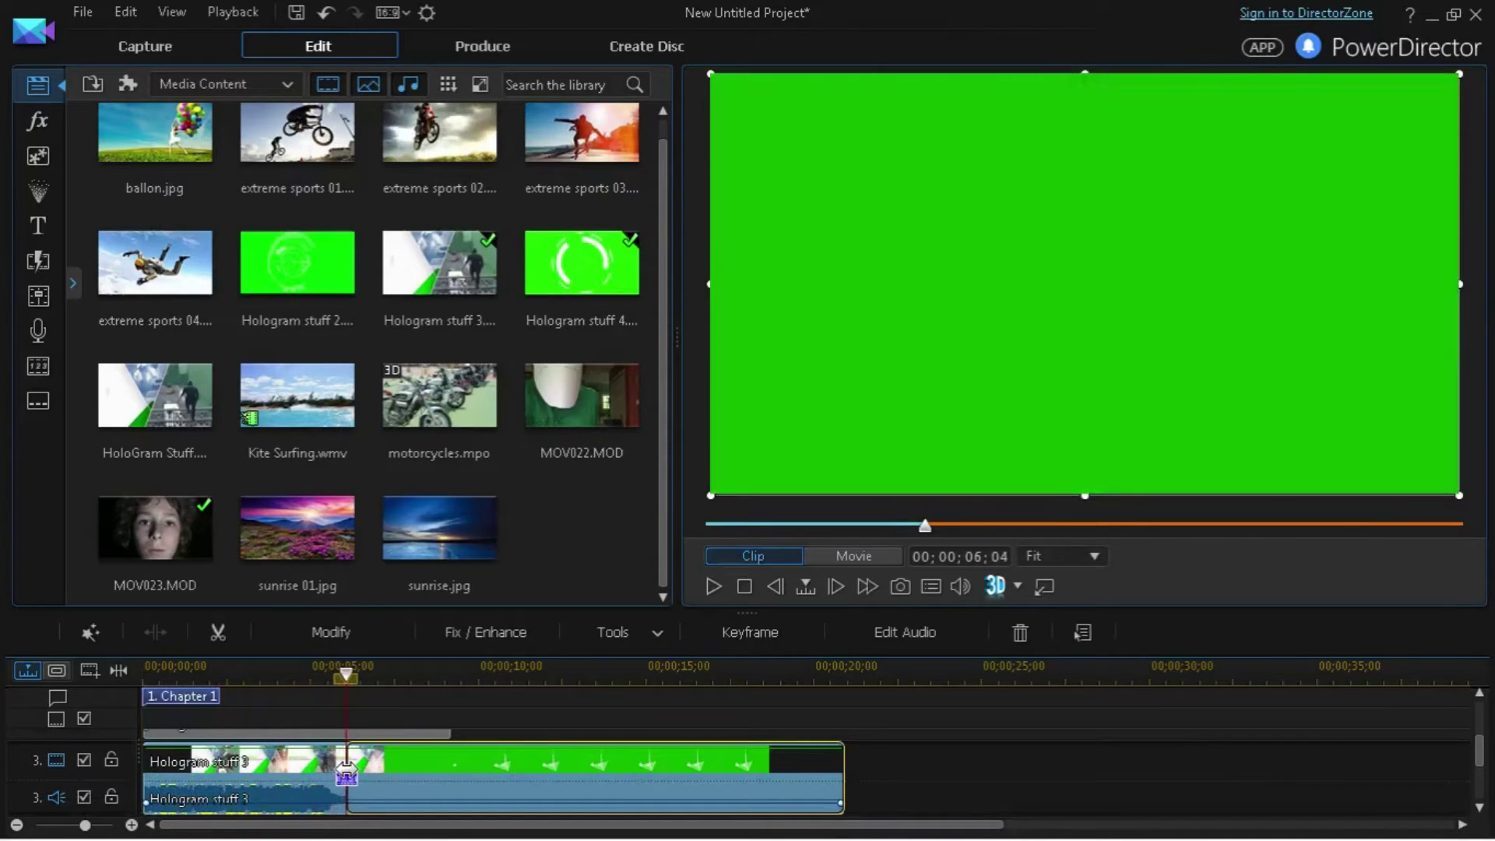
pyautogui.moveTo(146, 771); pyautogui.dragTo(355, 780)
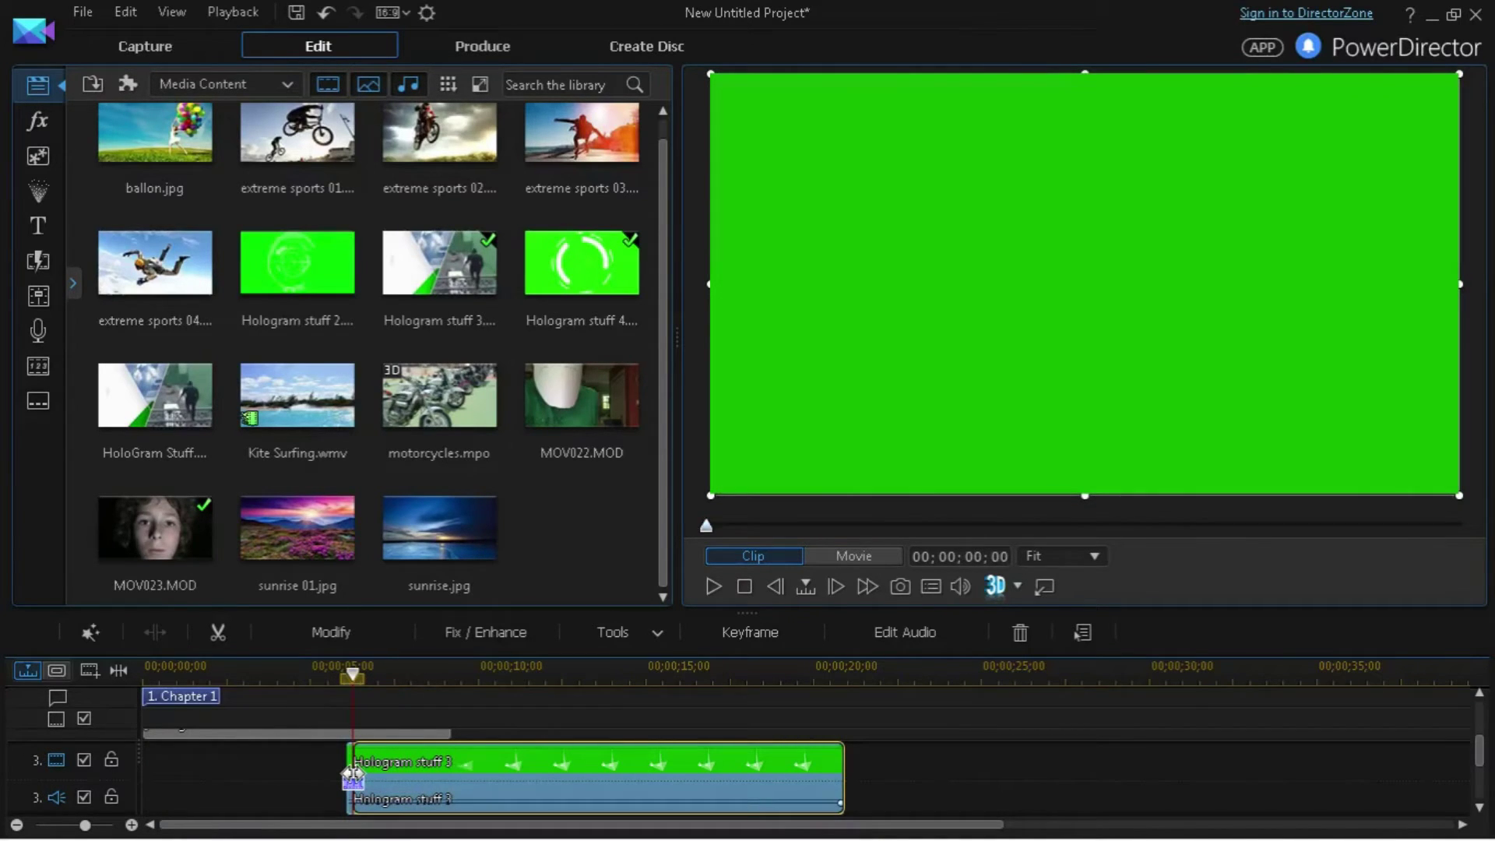
pyautogui.click(355, 777)
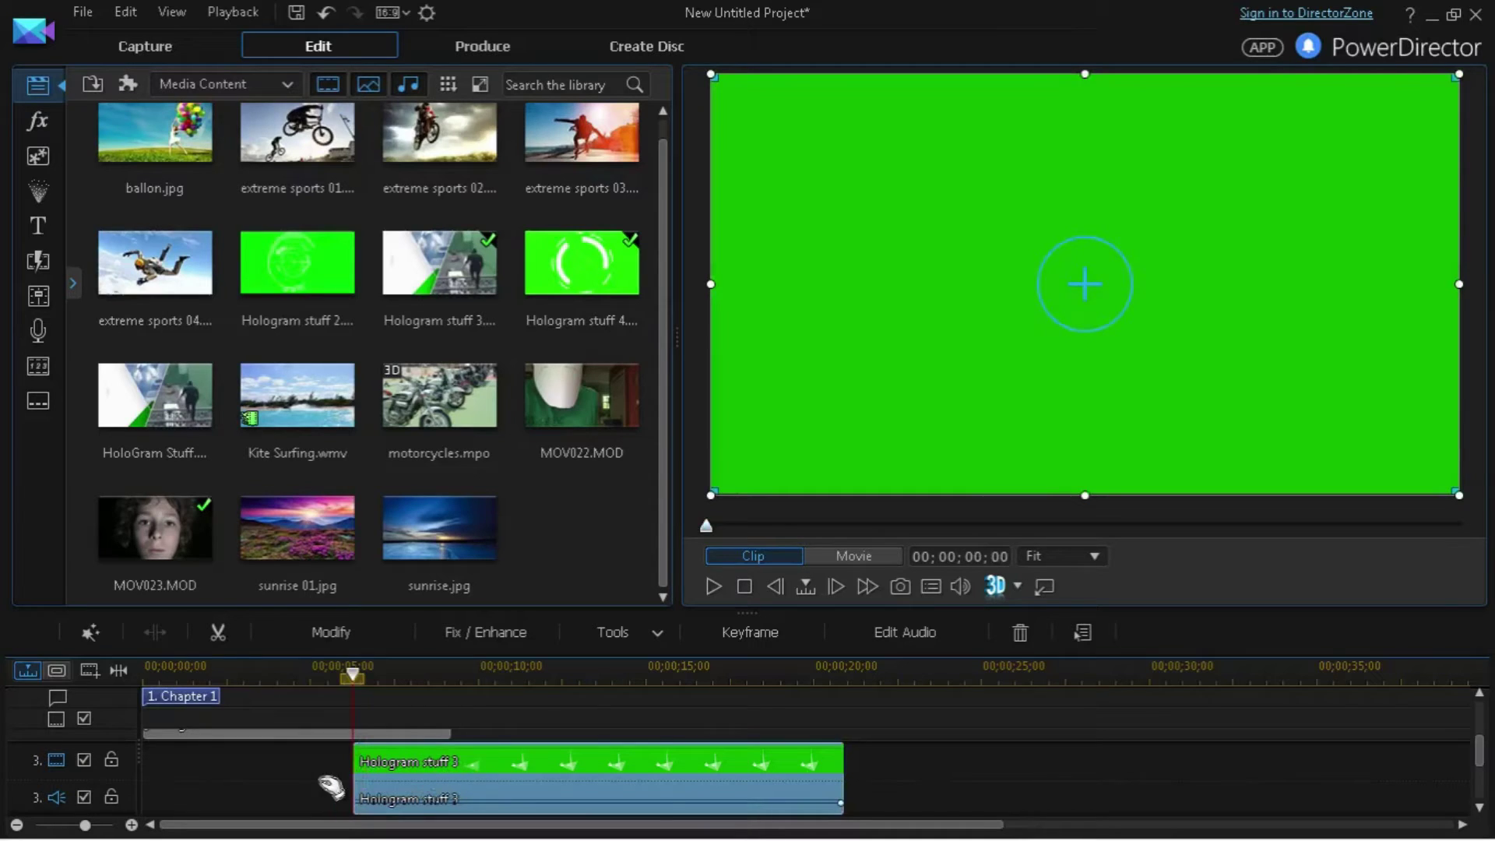
pyautogui.moveTo(353, 777); pyautogui.dragTo(241, 791)
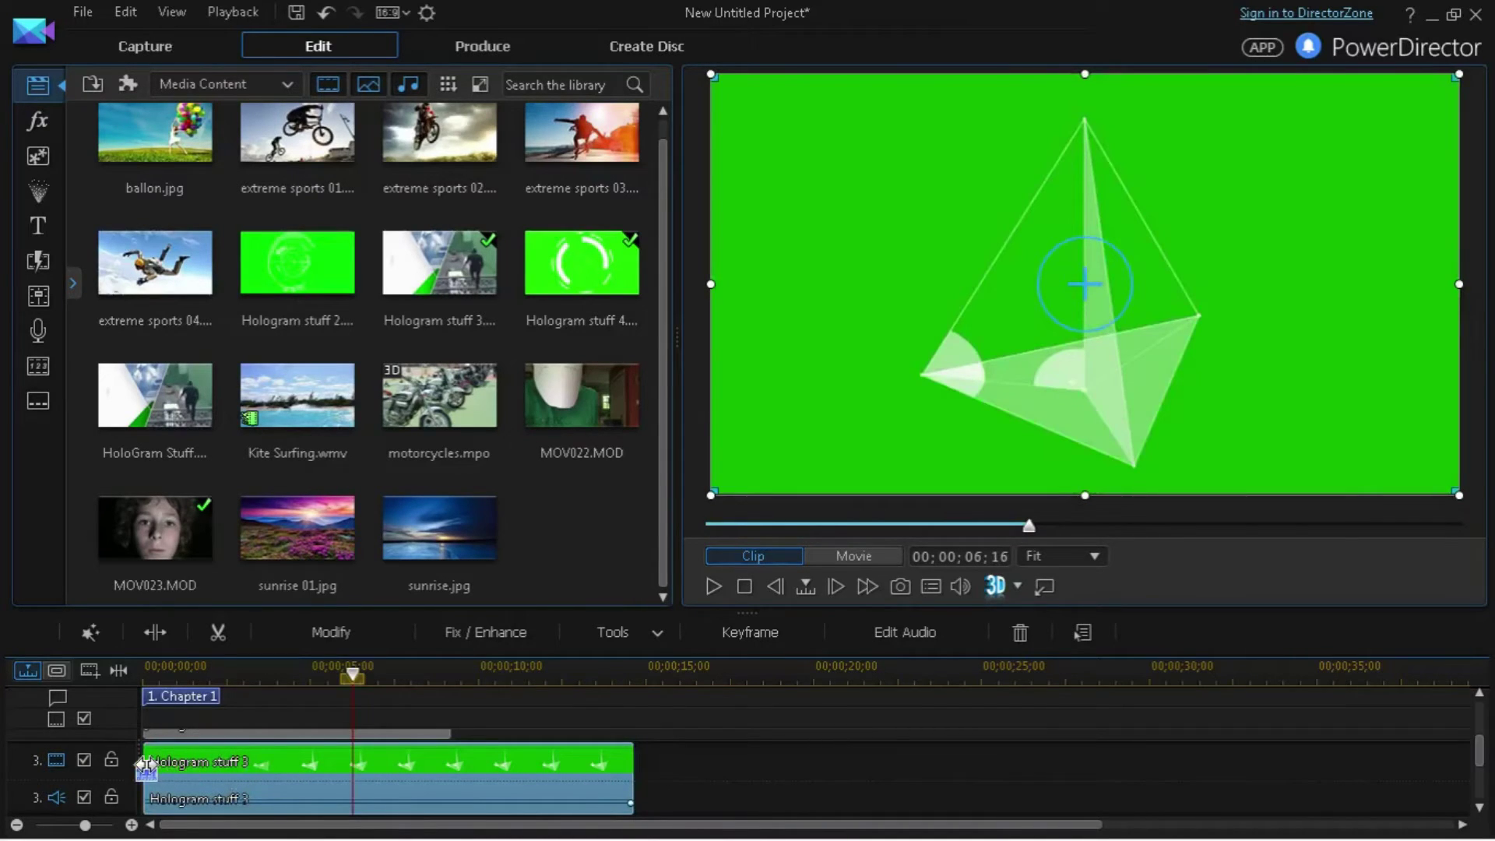
# - Align the pyramid clip to the timeline start and preview its animation
pyautogui.moveTo(147, 765)
pyautogui.mouseDown()
pyautogui.moveTo(218, 785)
pyautogui.moveTo(196, 784)
pyautogui.mouseUp()
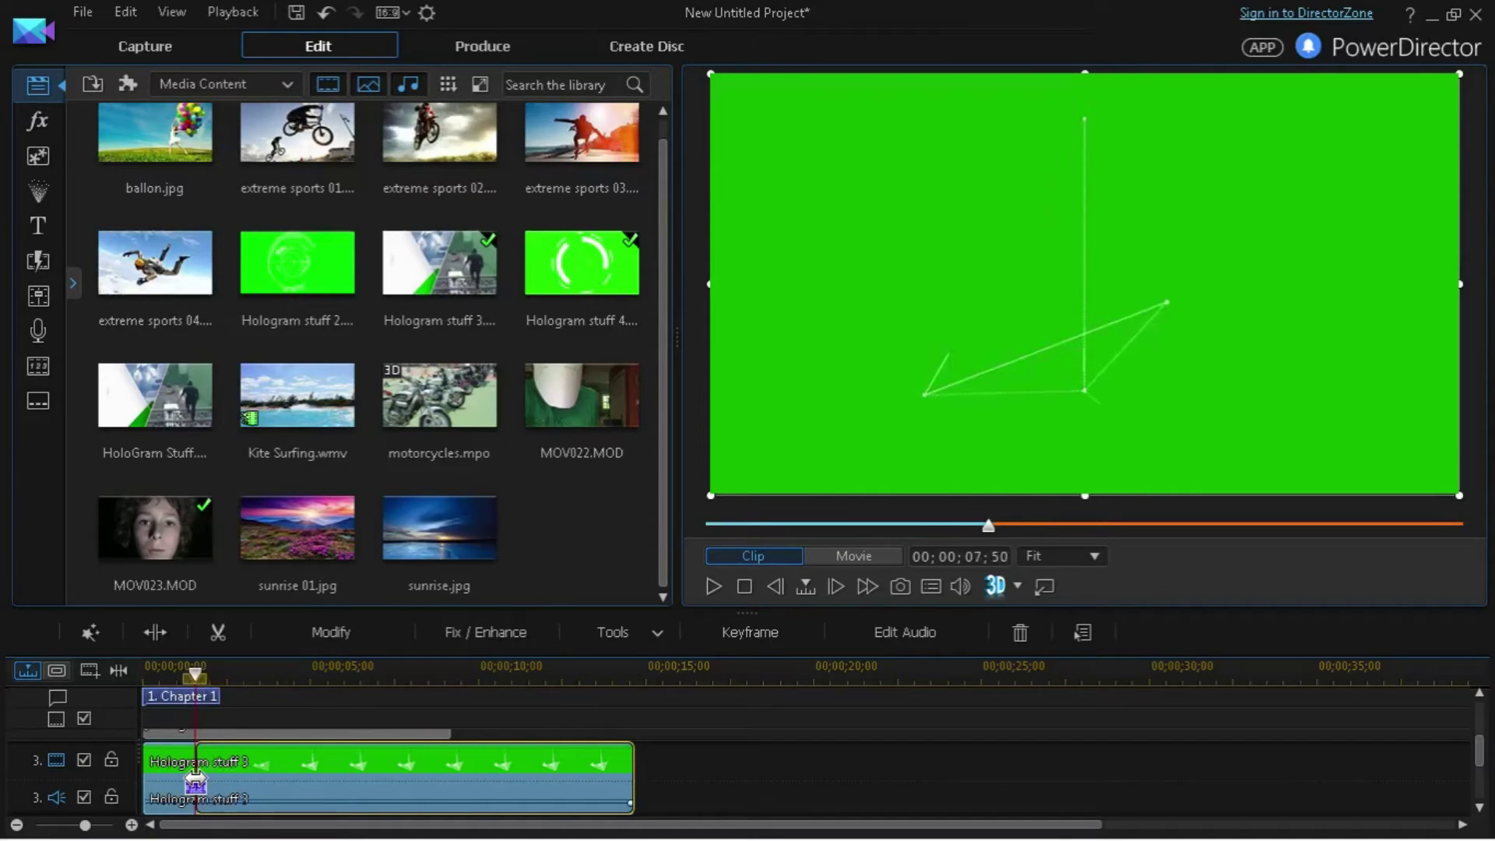
pyautogui.moveTo(196, 786); pyautogui.dragTo(190, 785)
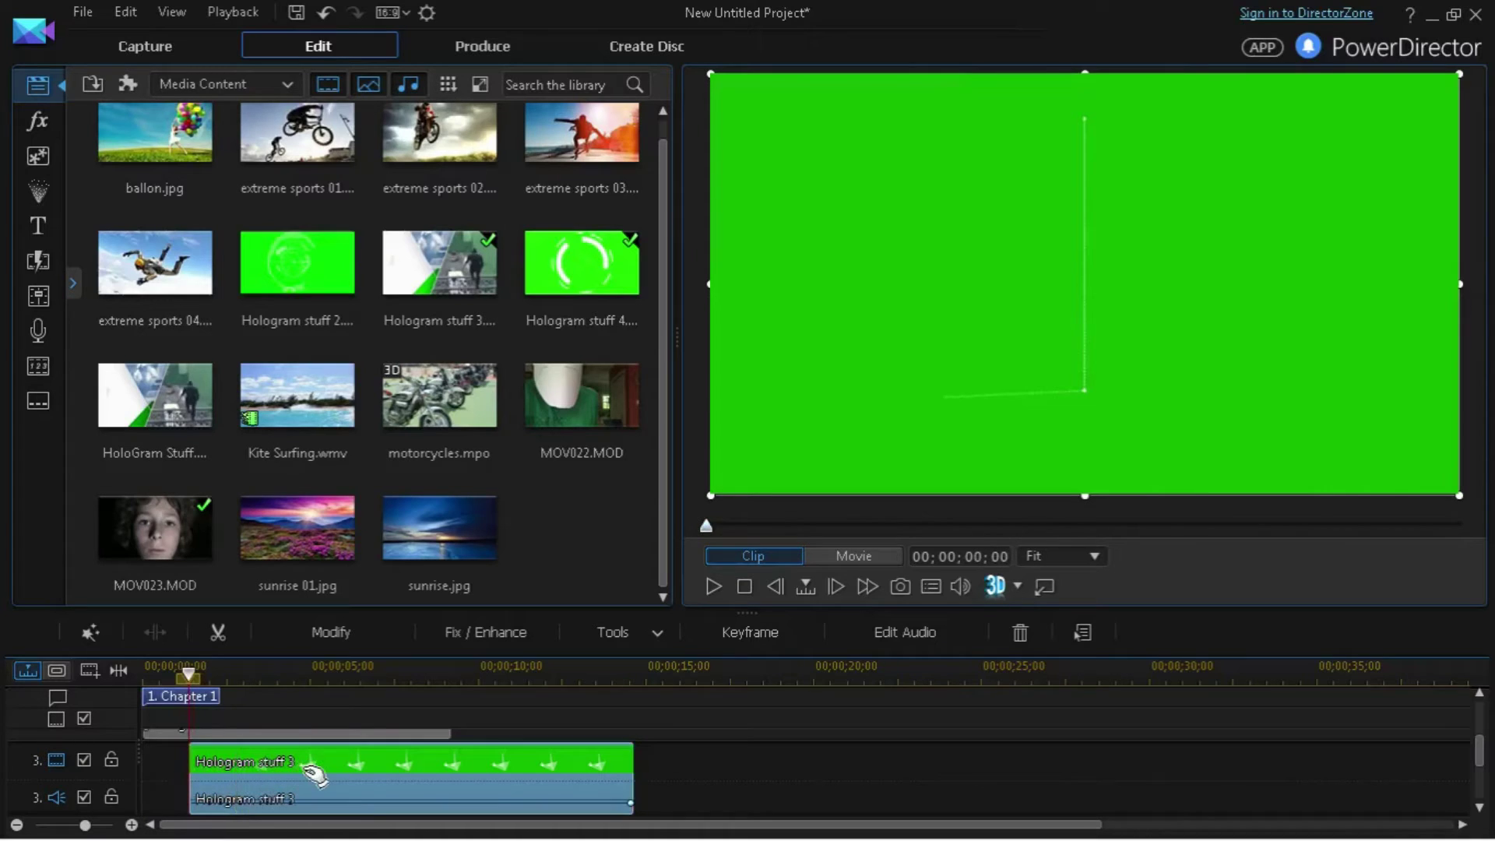
pyautogui.moveTo(313, 774); pyautogui.dragTo(266, 773)
pyautogui.click(354, 639)
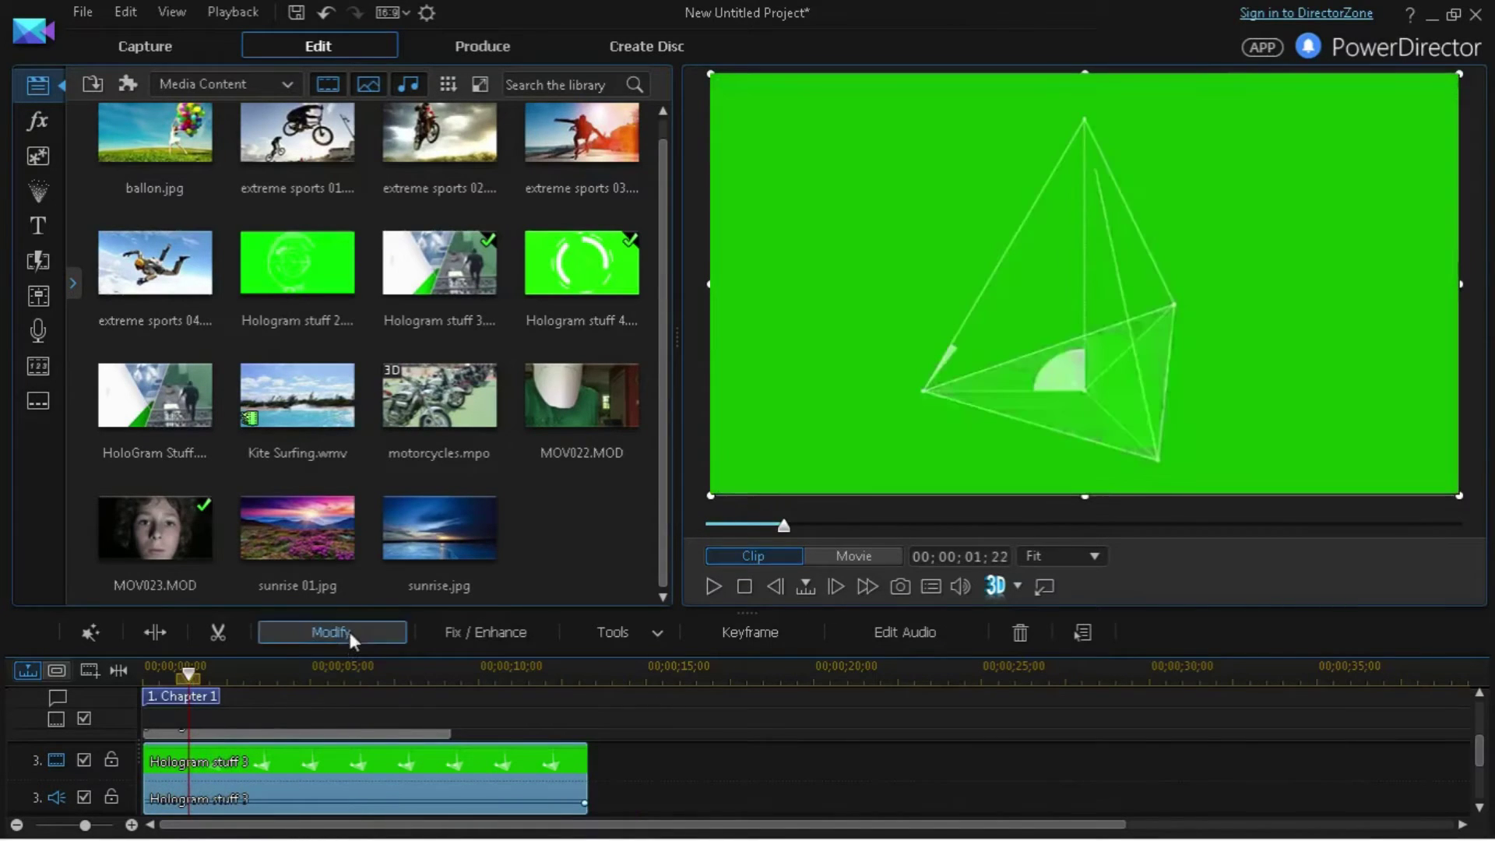
pyautogui.click(149, 675)
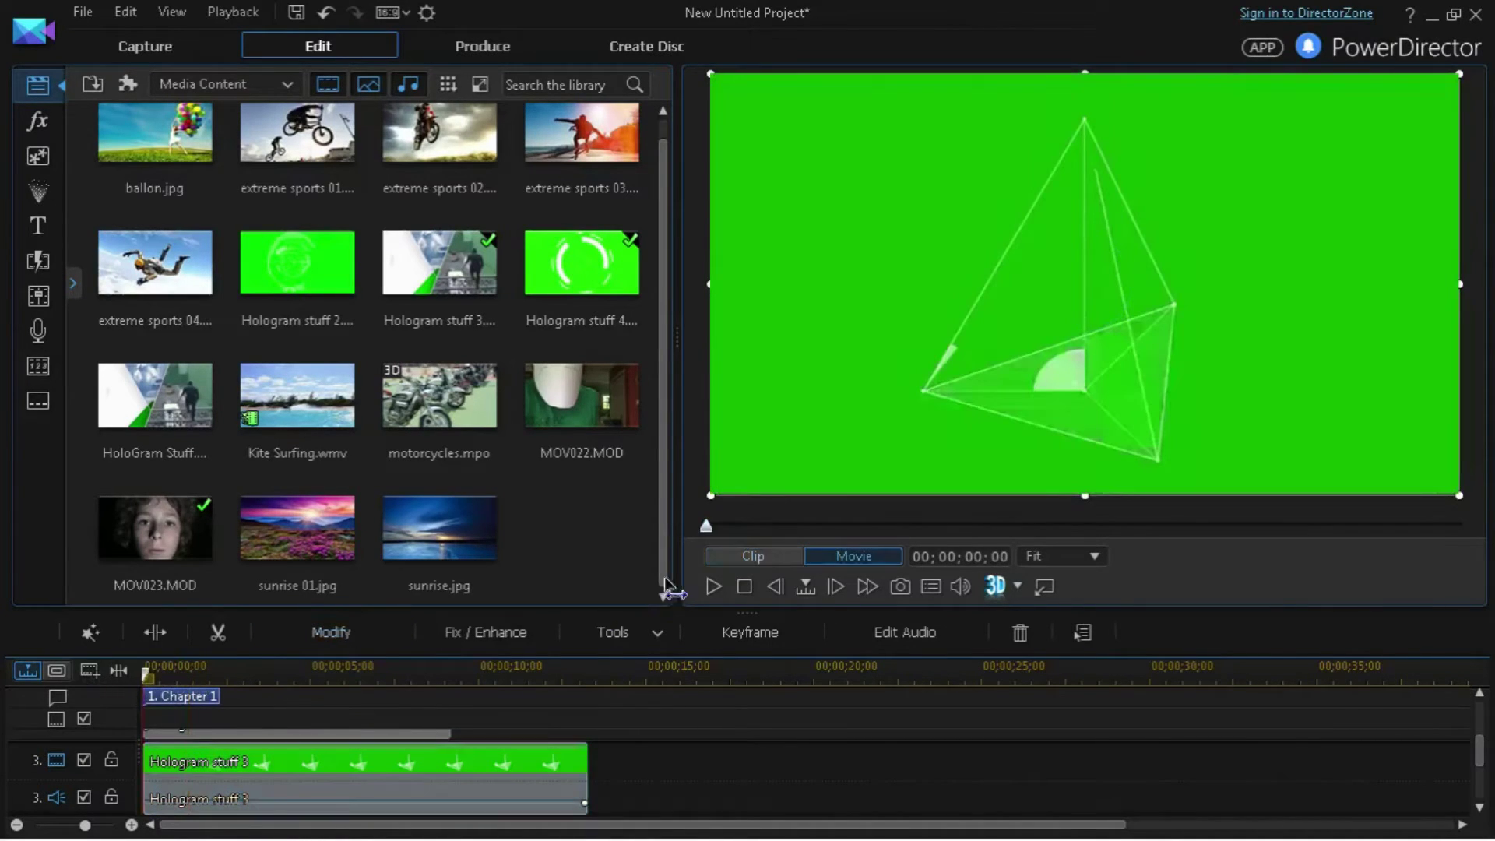
pyautogui.click(713, 585)
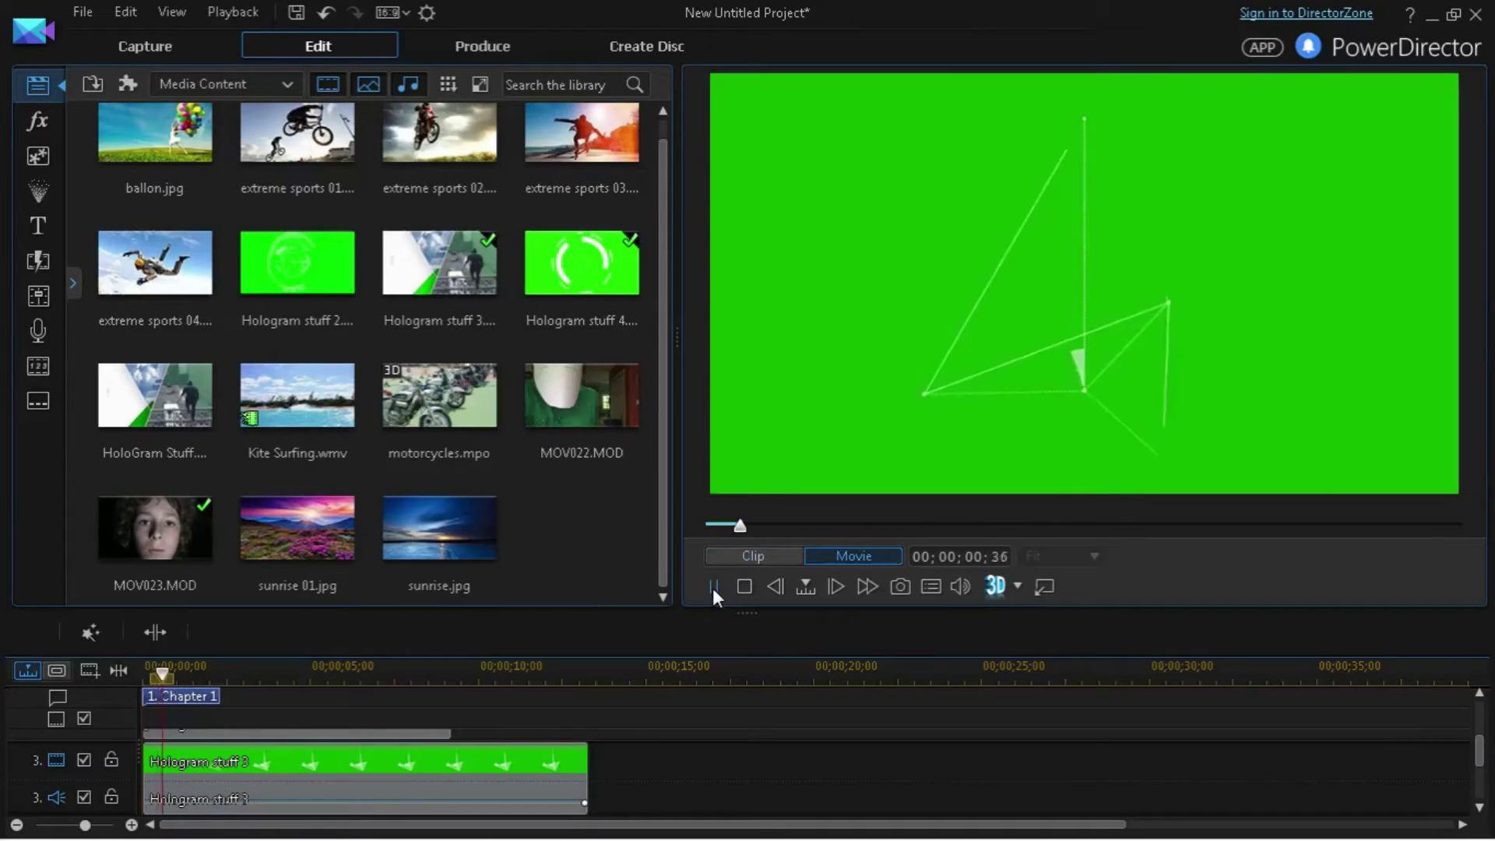
pyautogui.click(712, 588)
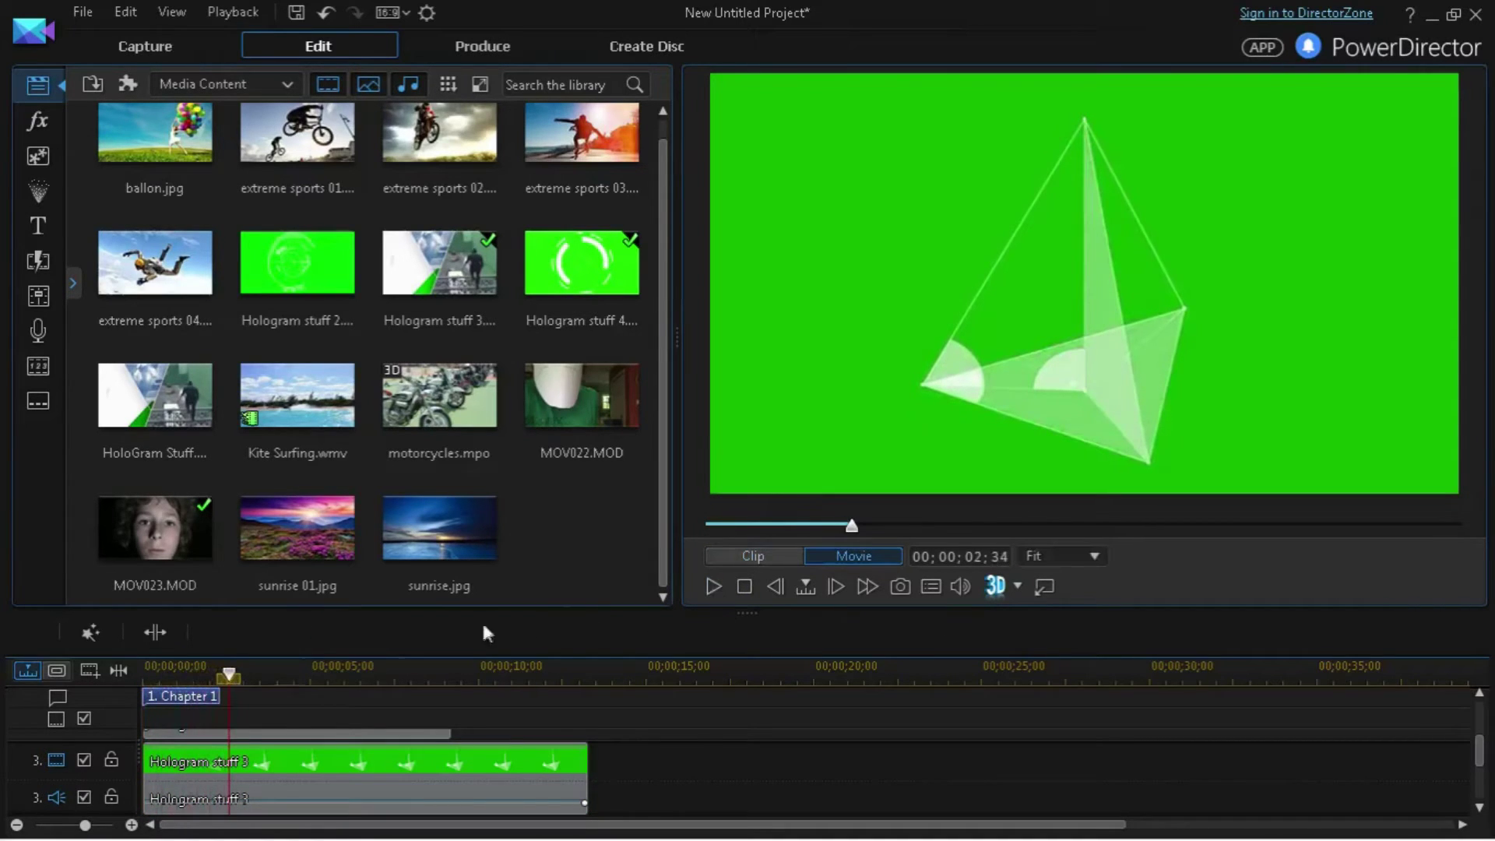
pyautogui.click(319, 797)
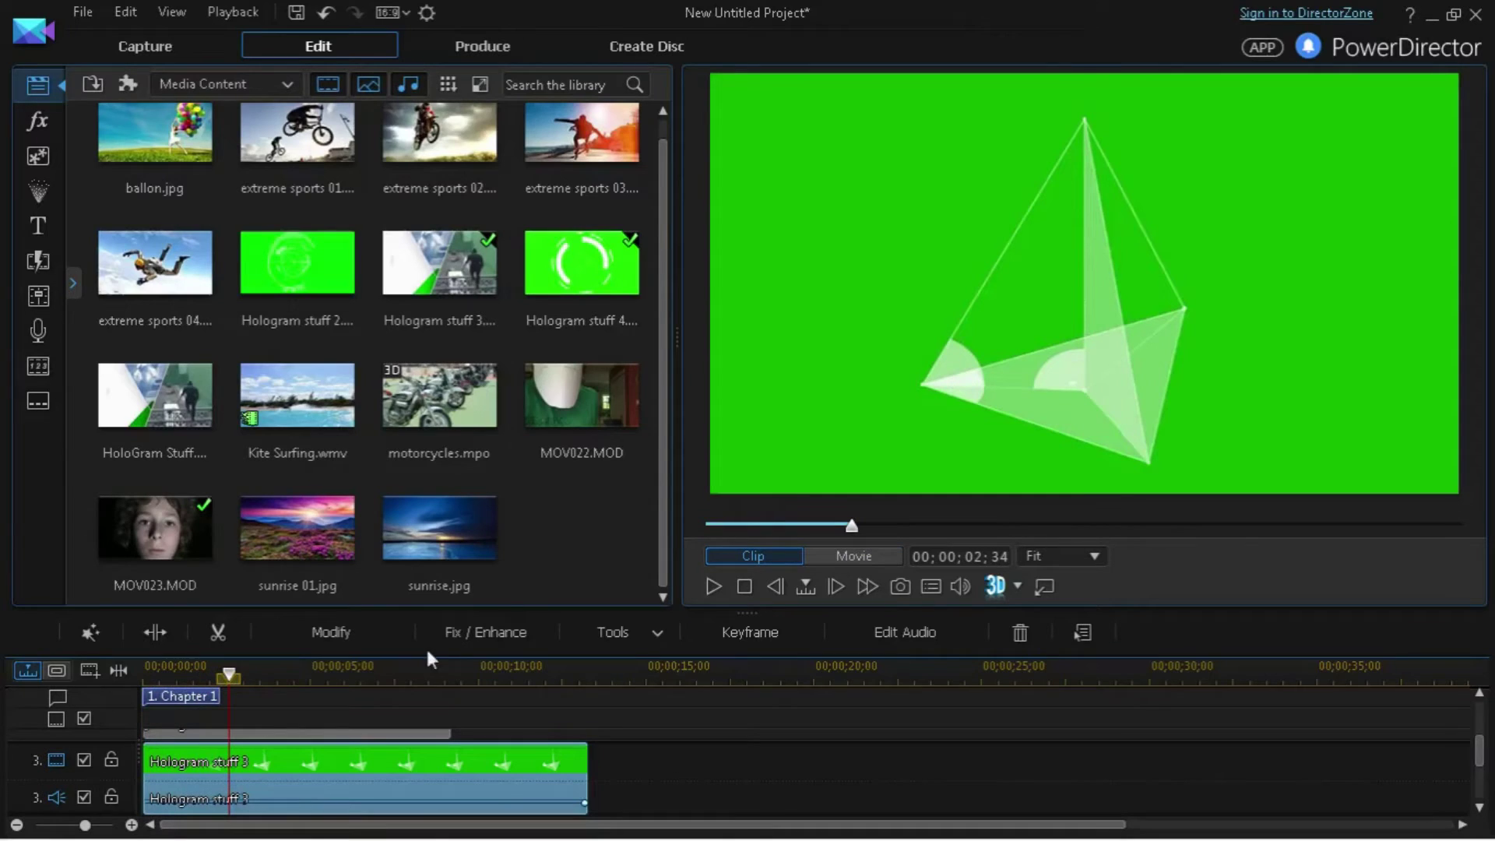
pyautogui.click(631, 632)
# - Apply a trial 3.45x Video Speed to the pyramid clip
pyautogui.click(619, 659)
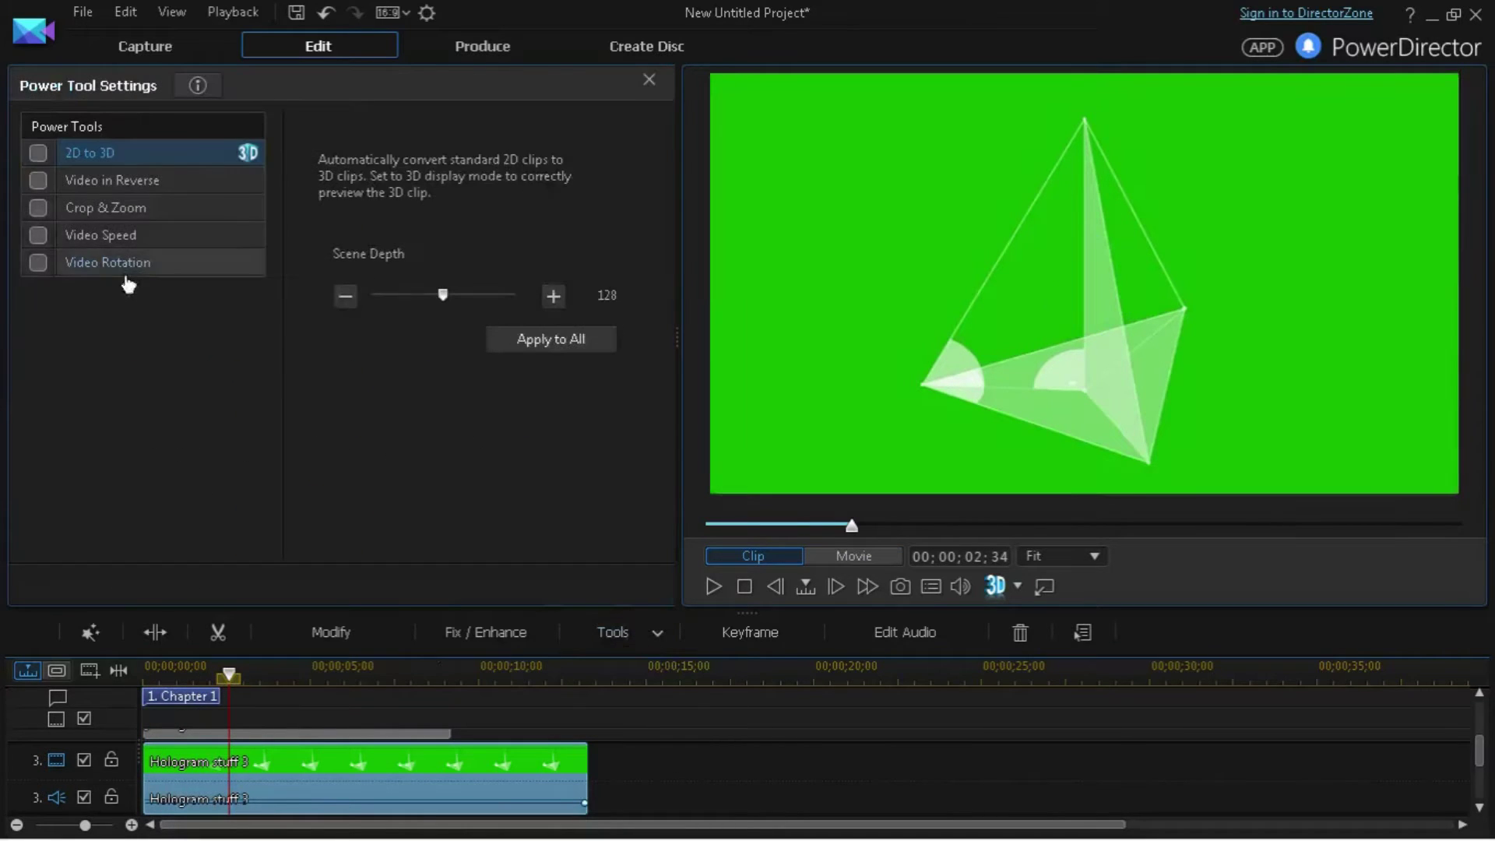
pyautogui.click(101, 235)
pyautogui.click(417, 228)
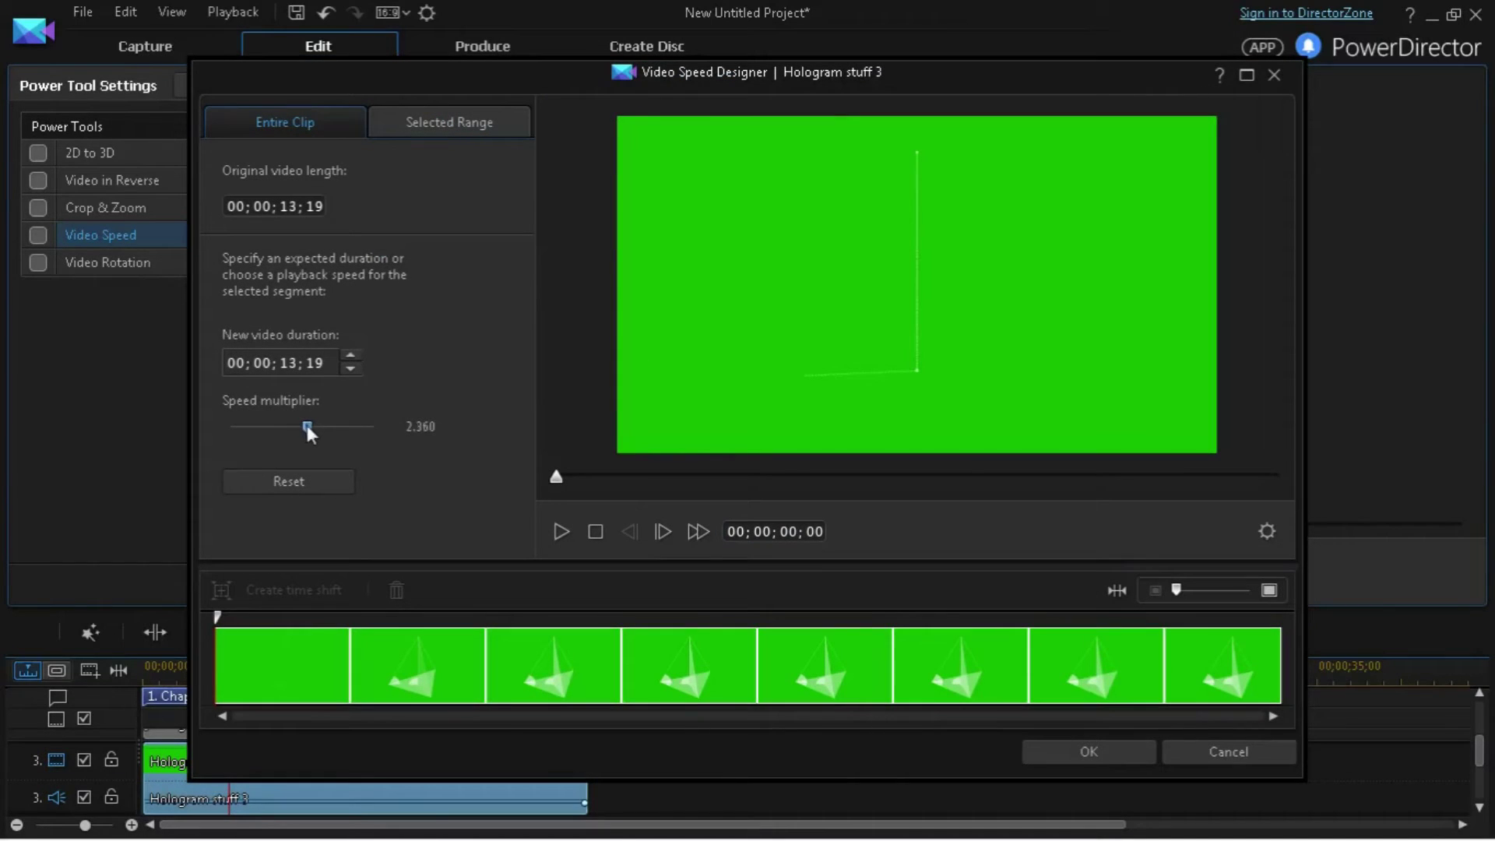
pyautogui.moveTo(302, 426); pyautogui.dragTo(311, 427)
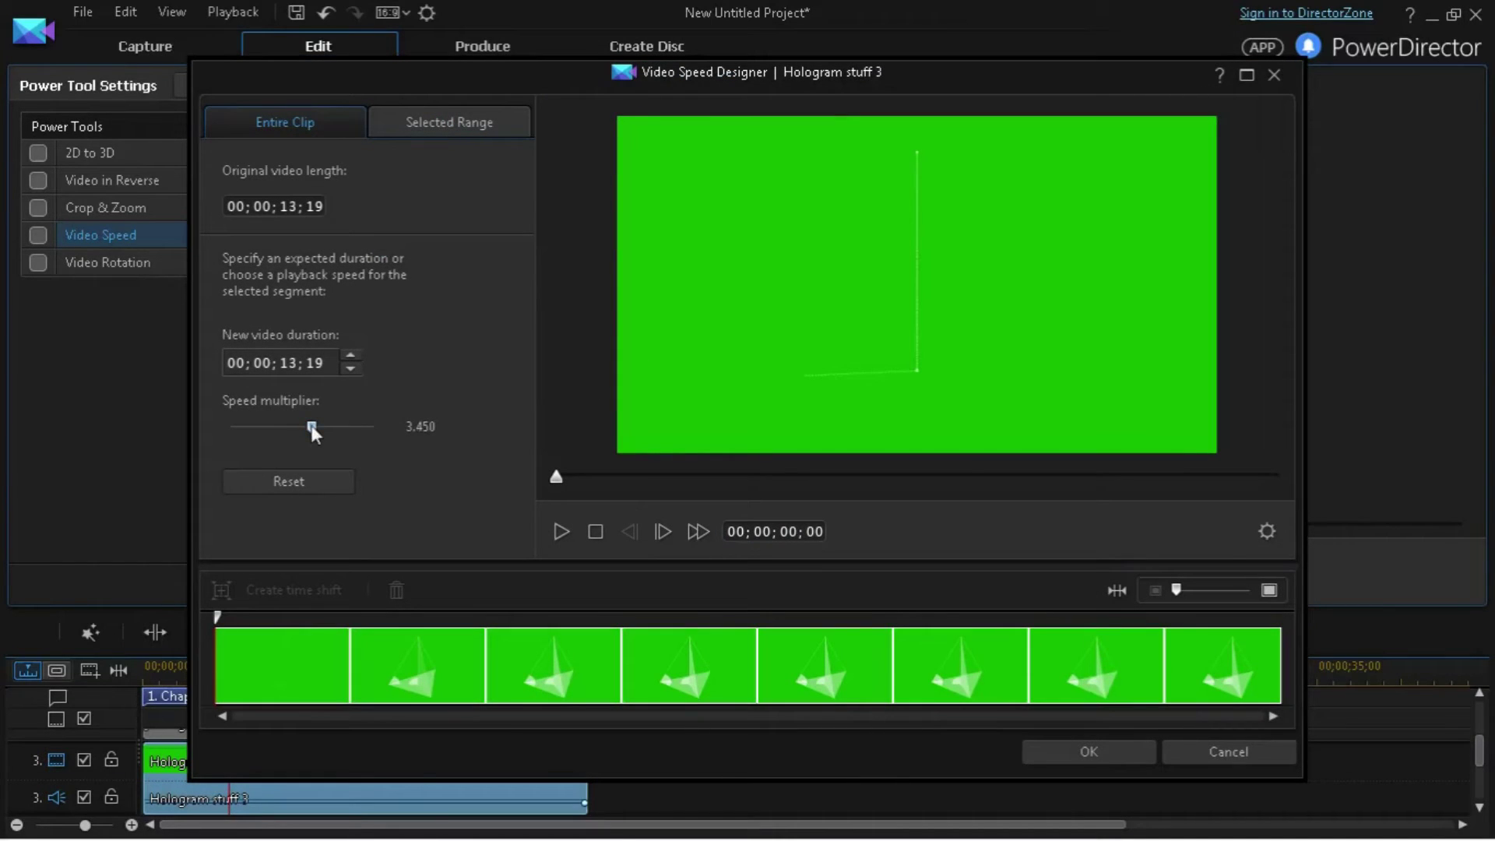
pyautogui.click(562, 533)
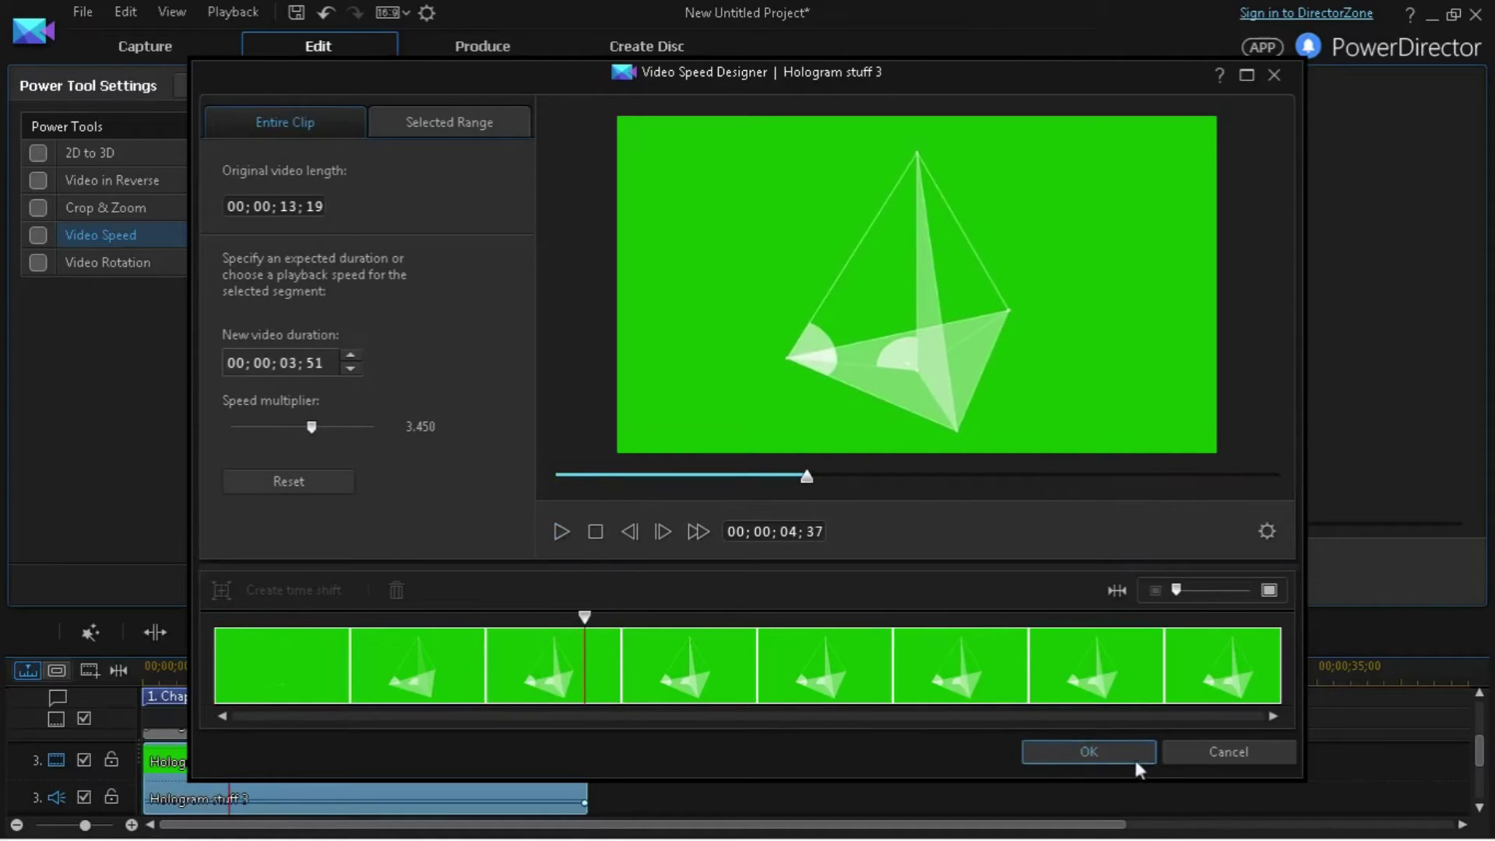
pyautogui.click(1087, 751)
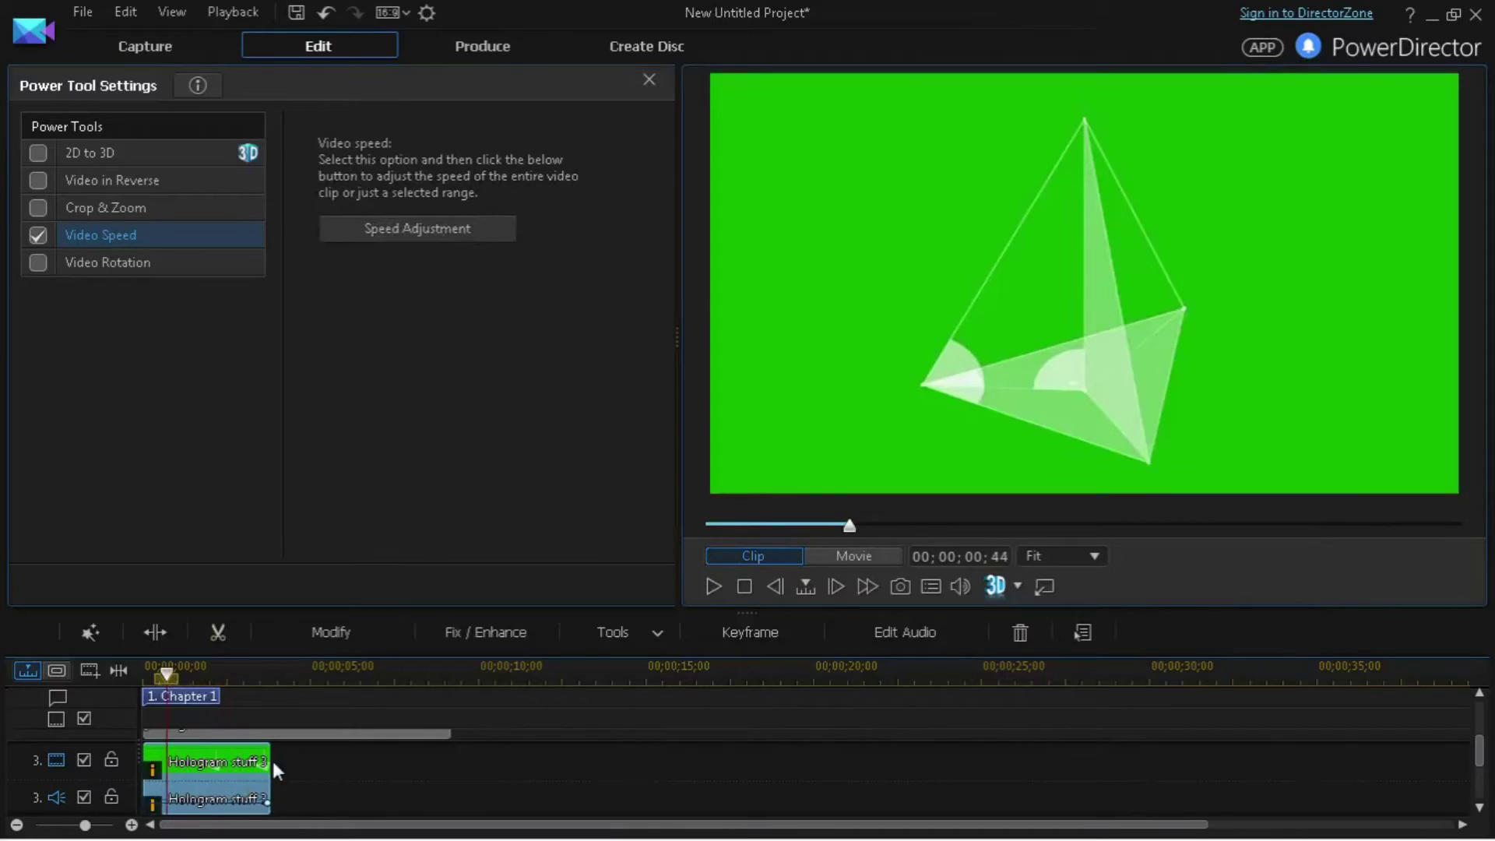
# - Change the speed multiplier to about 1.005x and apply it
pyautogui.click(417, 228)
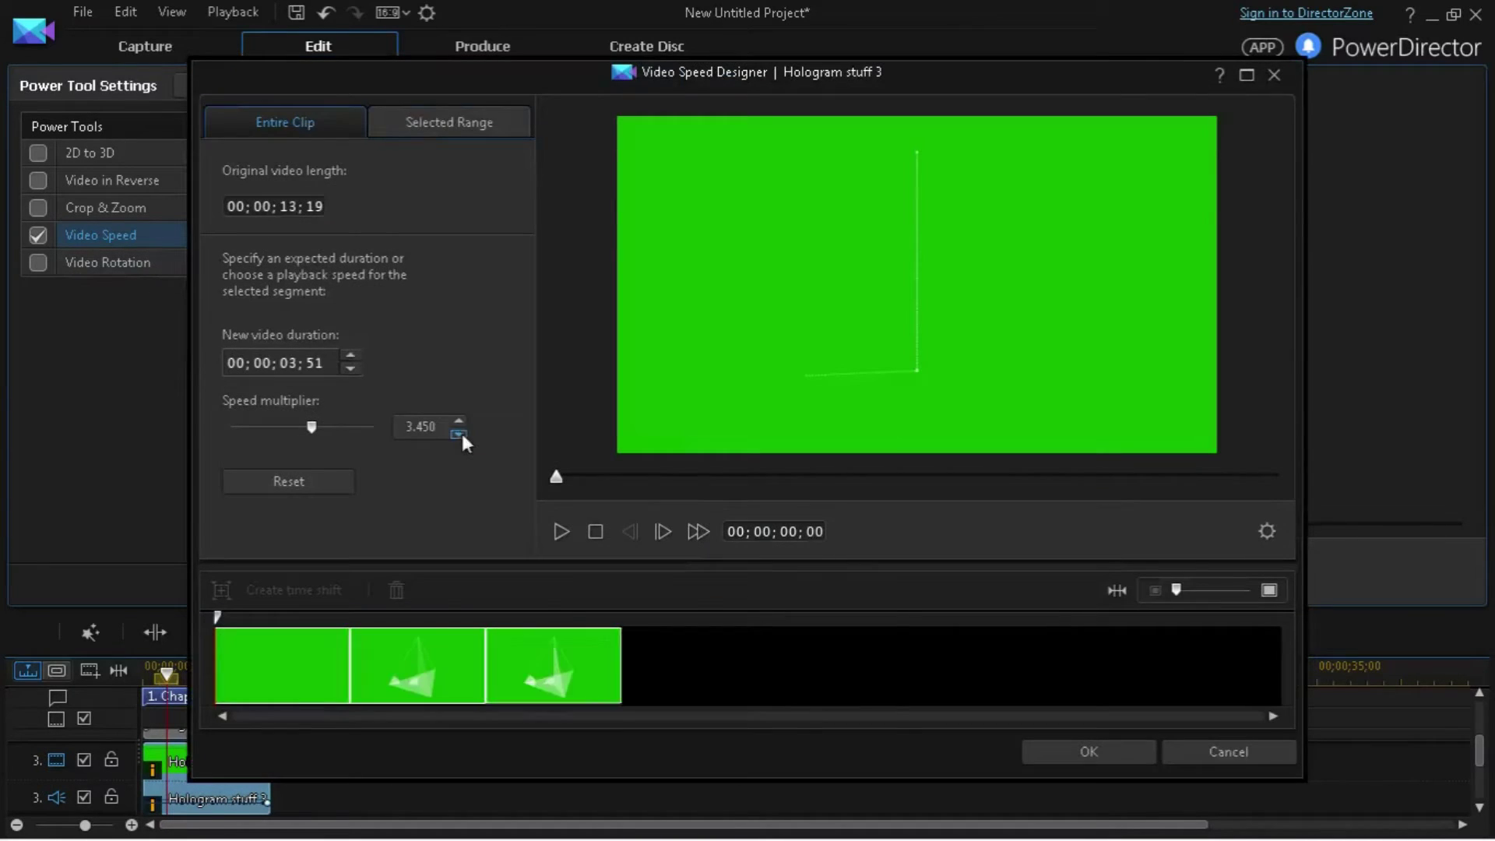
pyautogui.click(311, 428)
pyautogui.moveTo(307, 429); pyautogui.dragTo(301, 427)
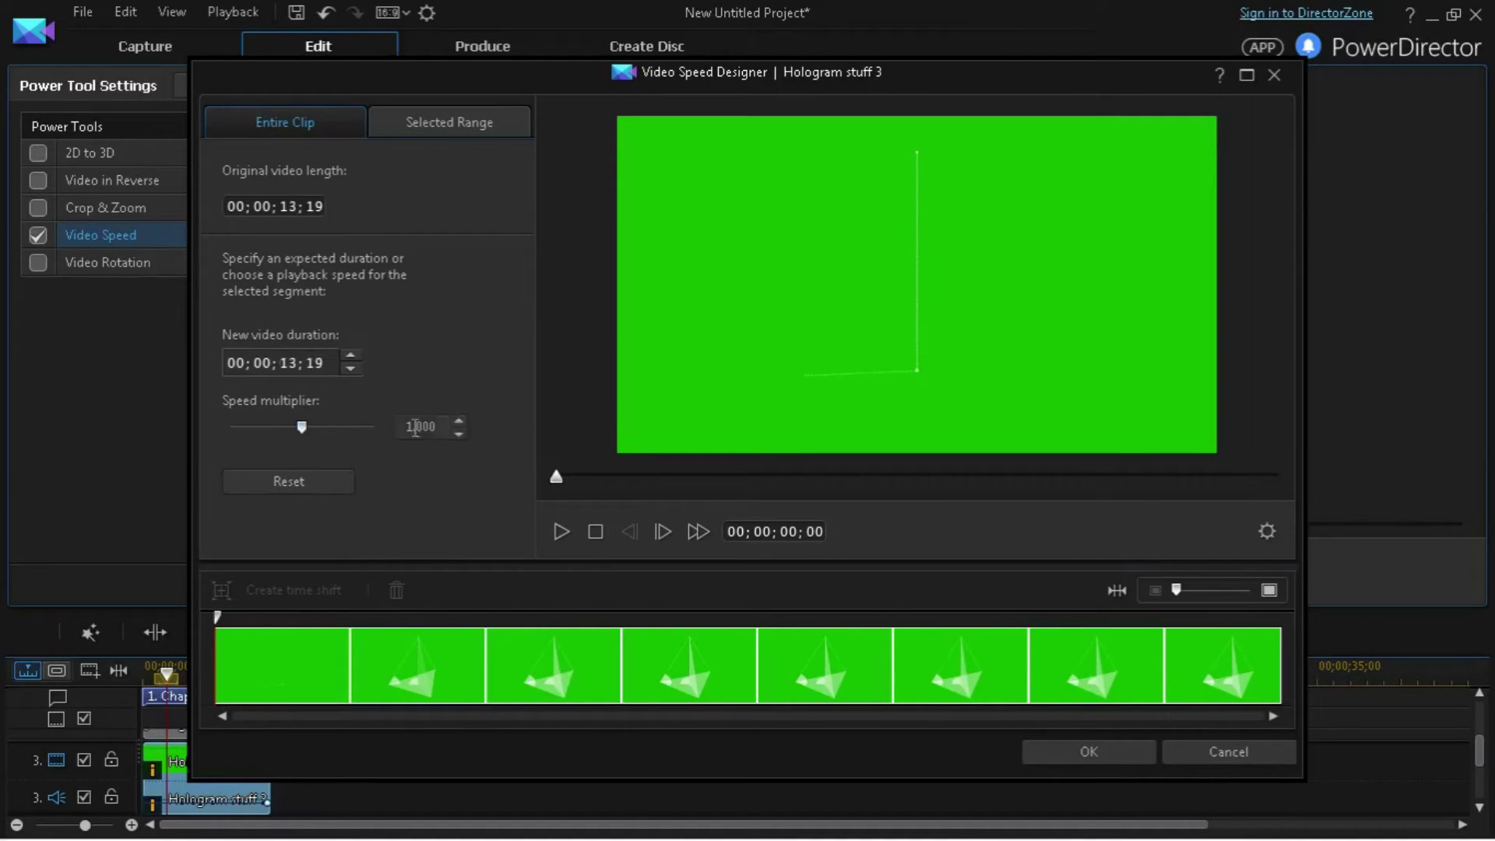
pyautogui.click(459, 419)
pyautogui.click(561, 532)
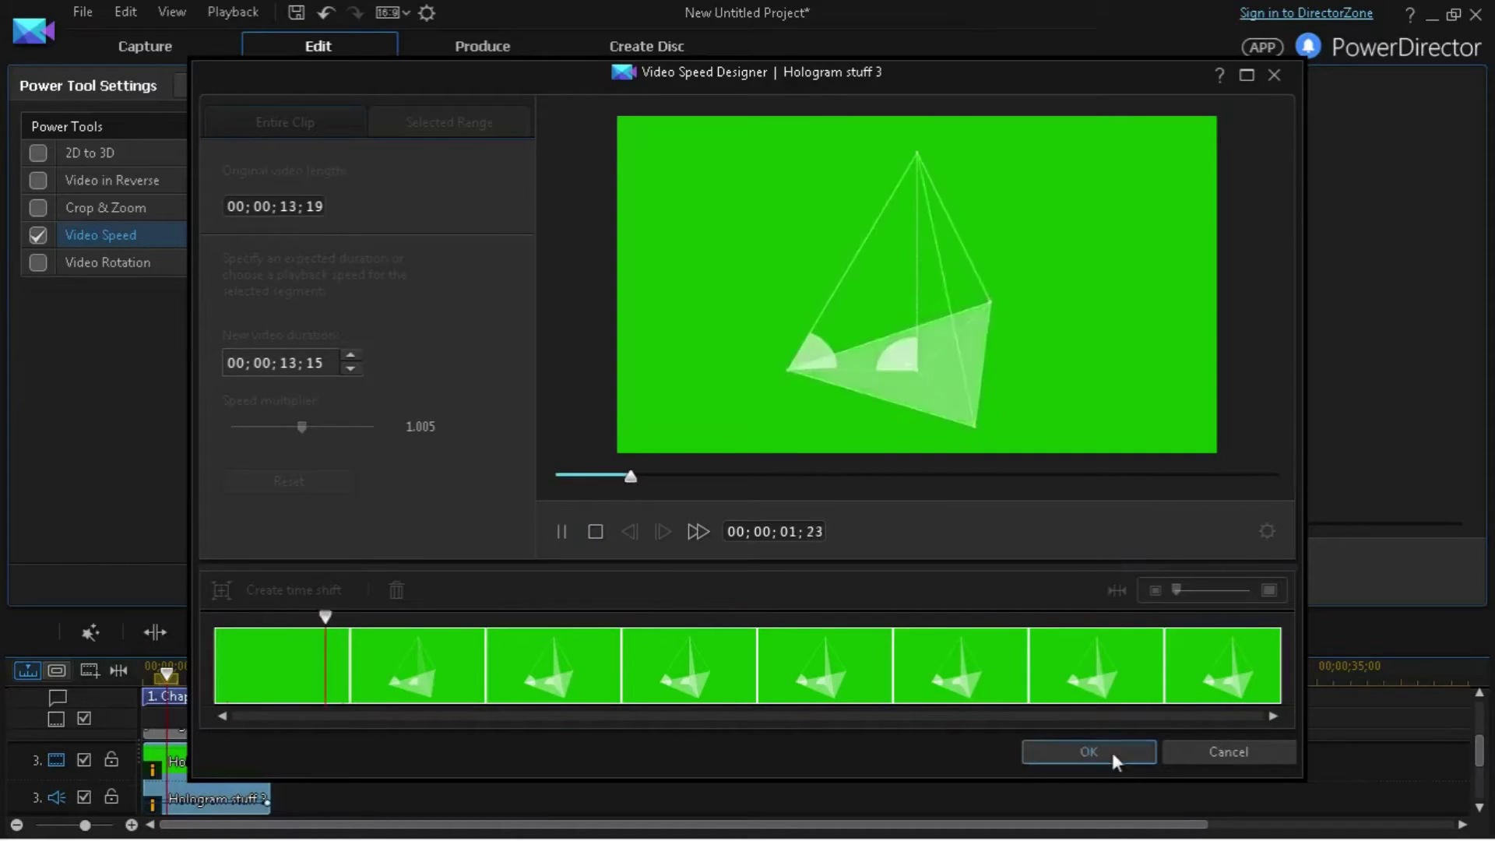
pyautogui.click(1087, 751)
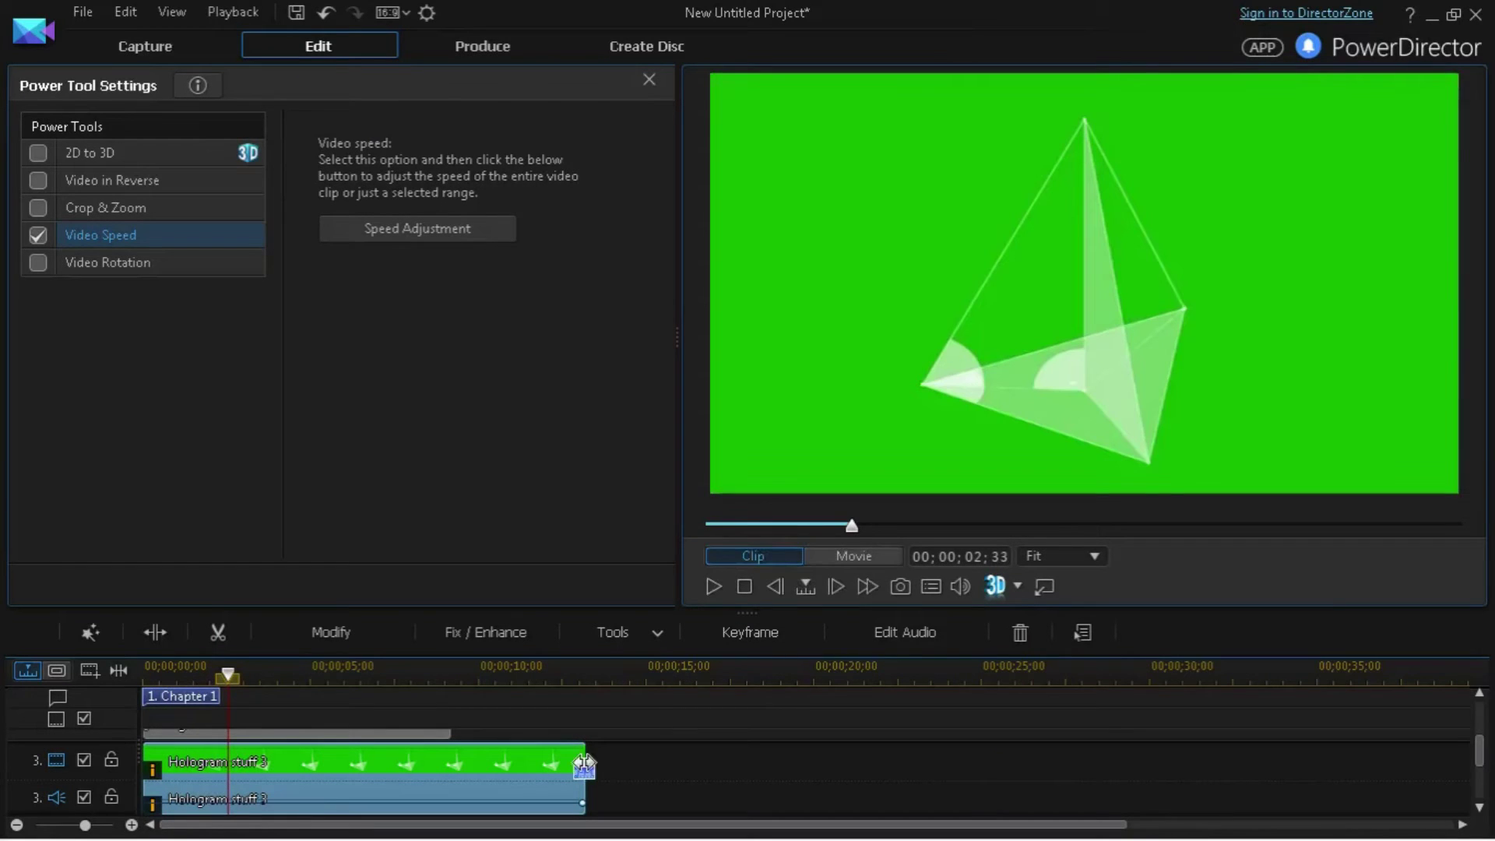
pyautogui.click(449, 766)
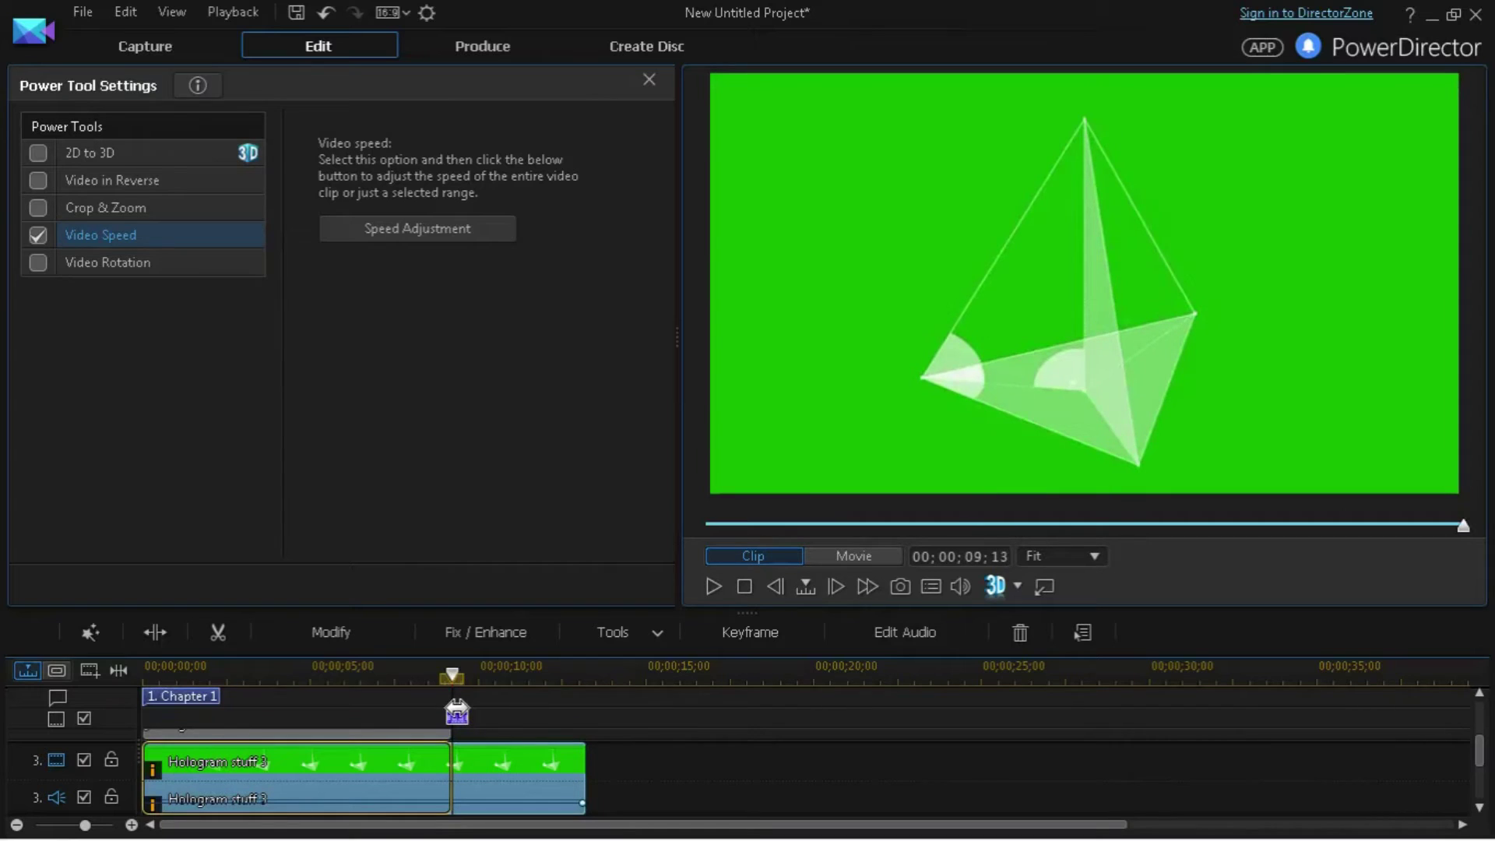
# - Delete the pyramid clip past nine seconds, paste the tracking keyframes, and open PiP Designer
pyautogui.press('Delete')
pyautogui.rightClick(422, 765)
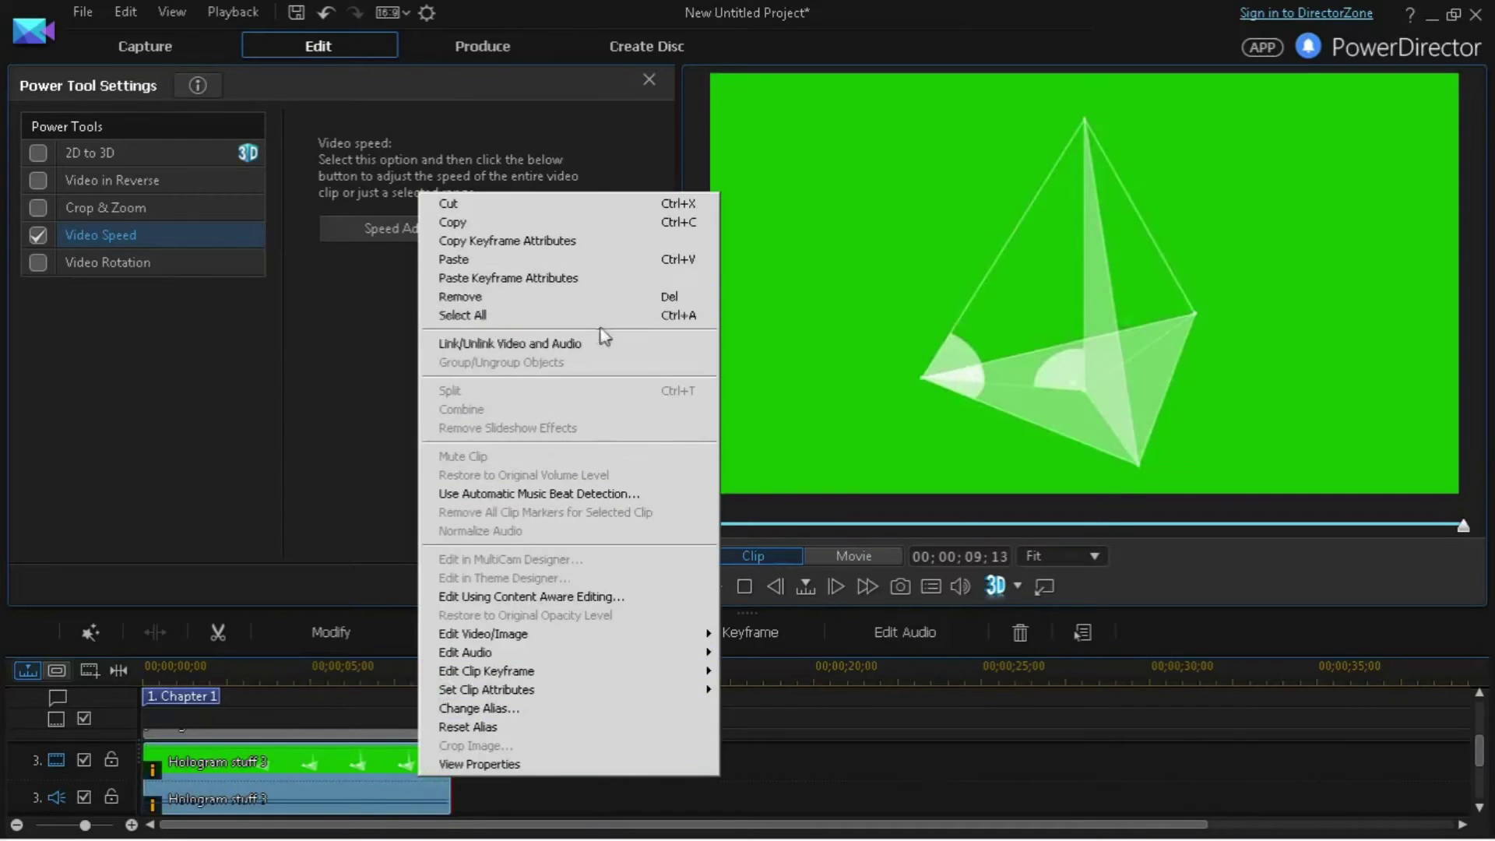
pyautogui.click(554, 280)
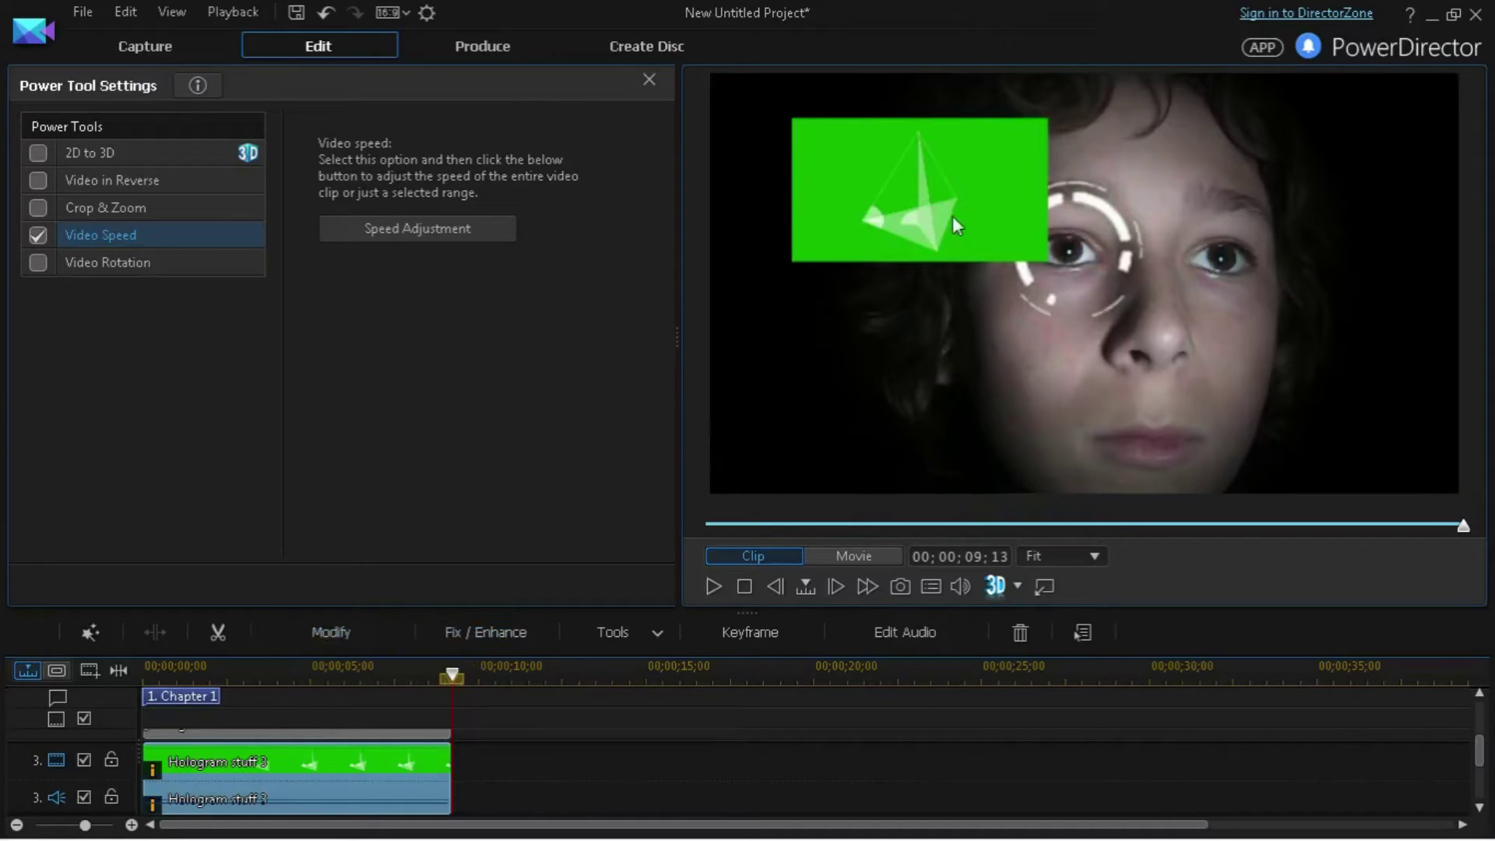
pyautogui.click(330, 631)
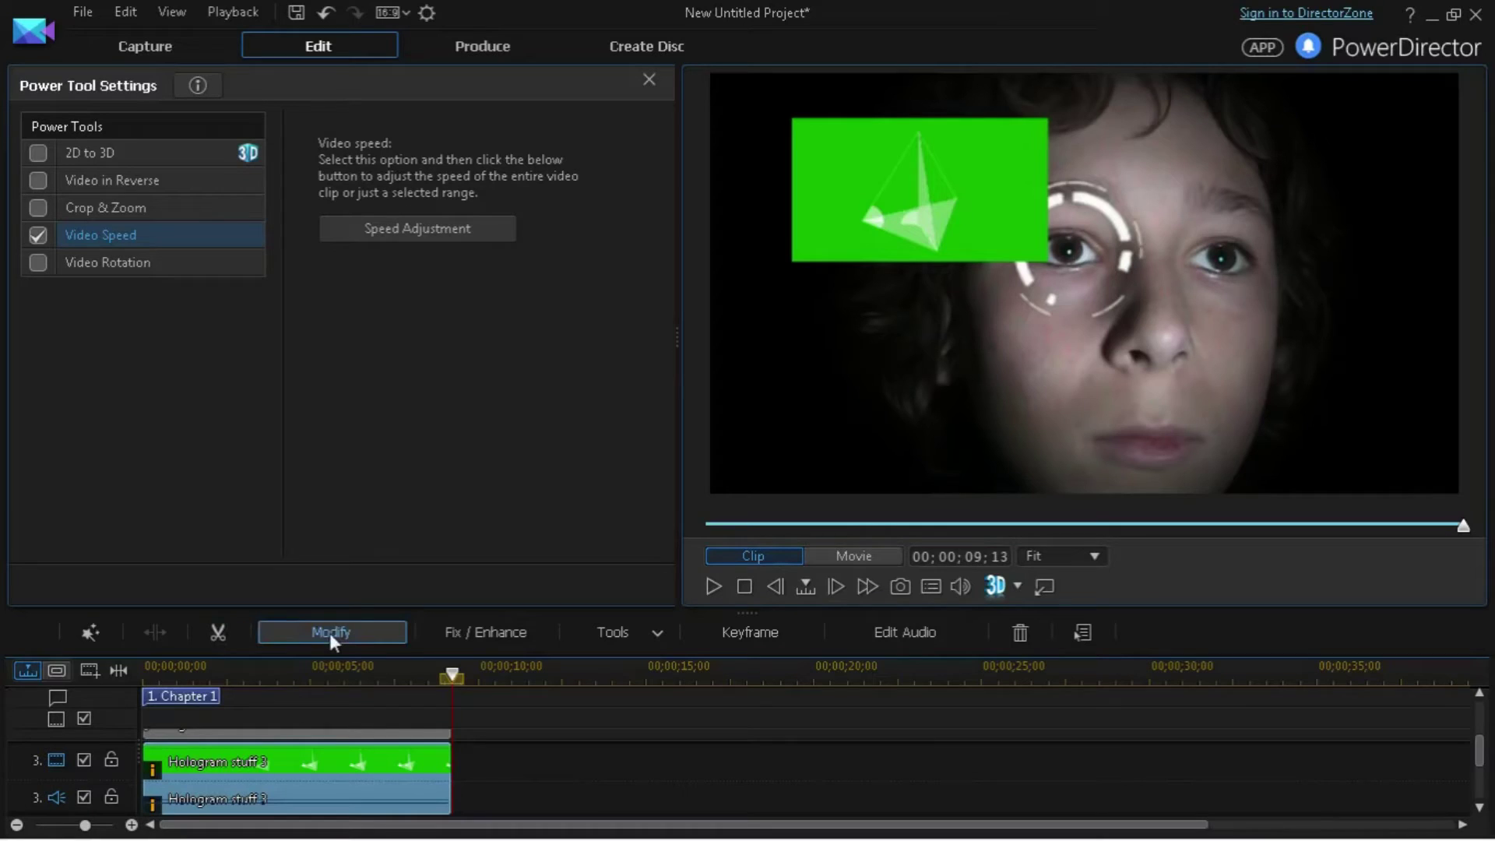
pyautogui.click(329, 633)
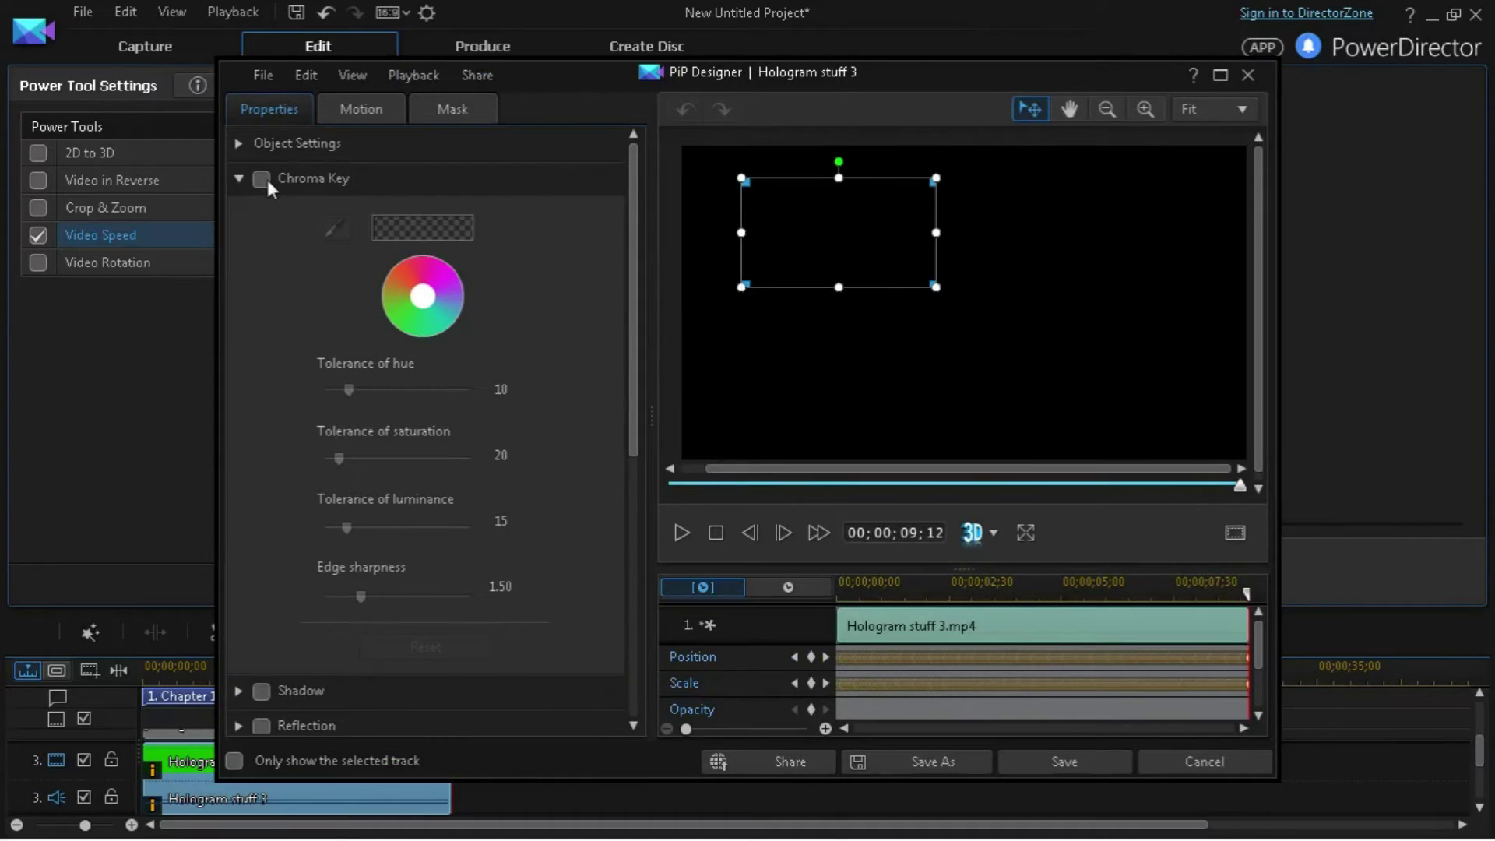
# - Key out the sampled green with hue 14, saturation 27, edge sharpness 1.27, and save
pyautogui.click(263, 179)
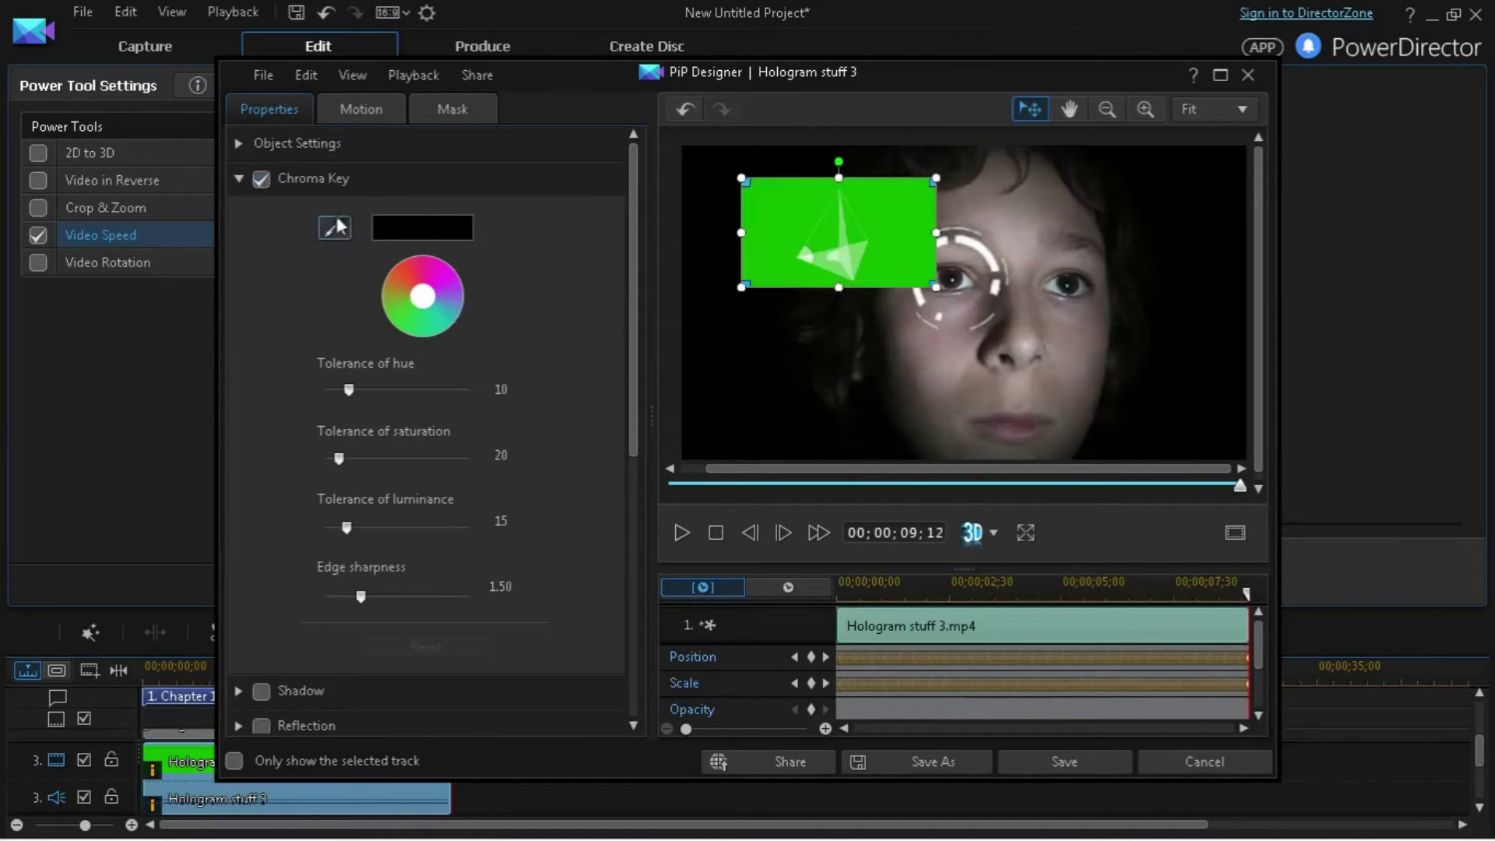
pyautogui.click(334, 227)
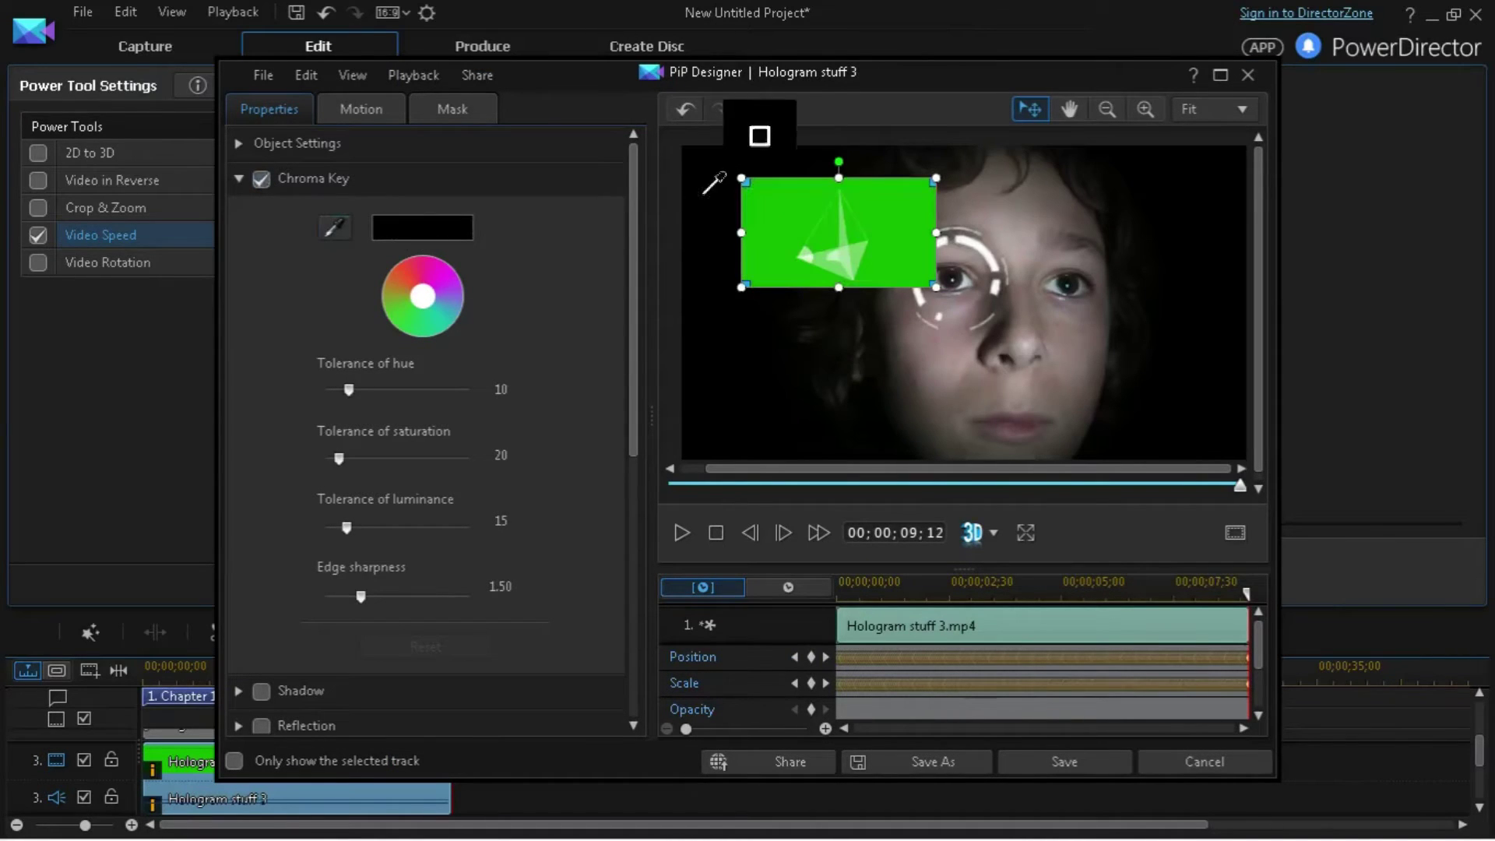
pyautogui.click(789, 194)
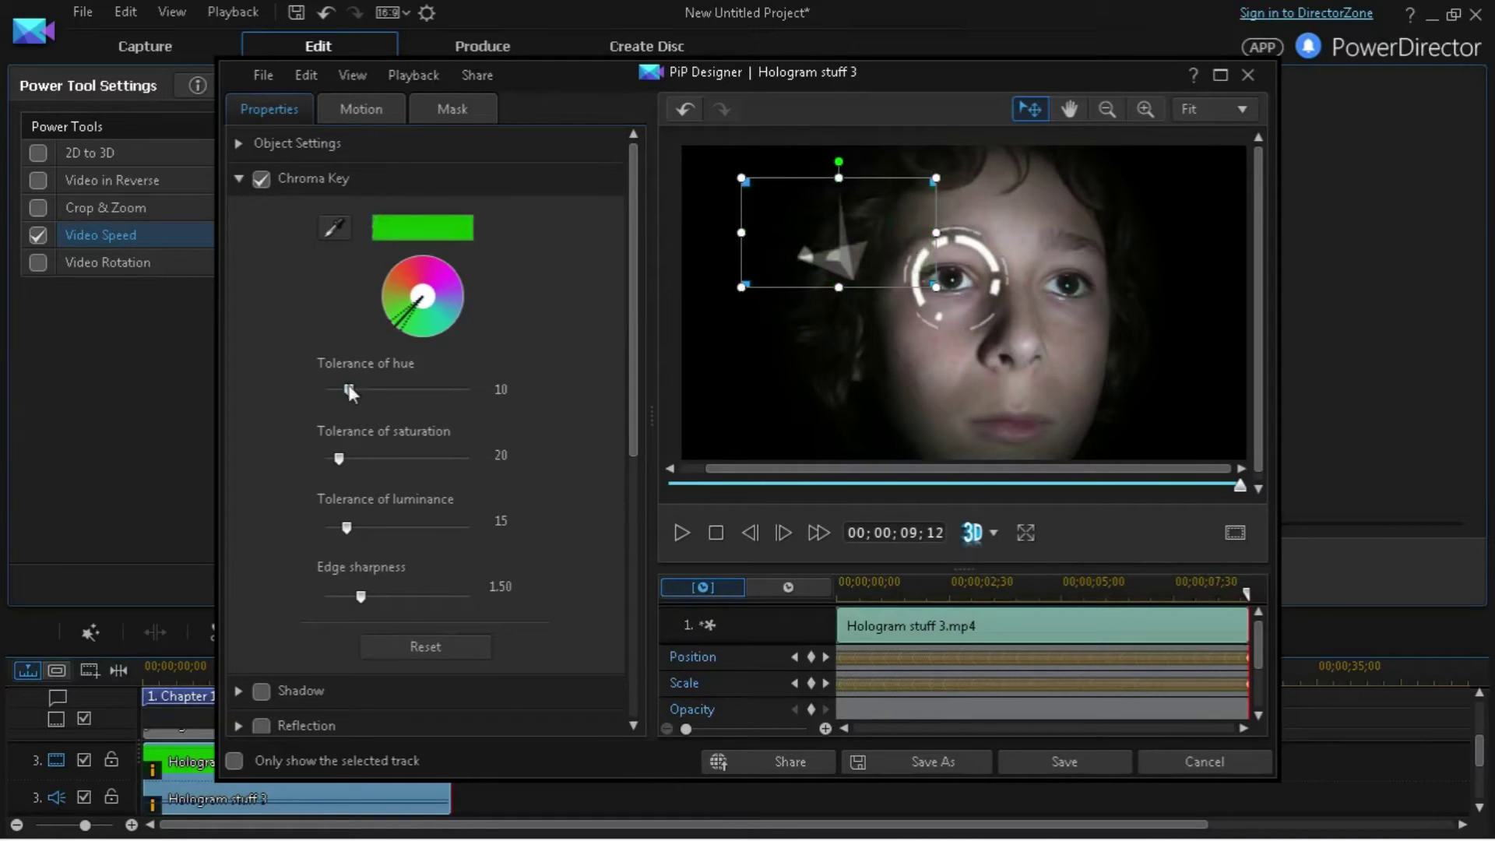
pyautogui.moveTo(351, 390); pyautogui.dragTo(359, 390)
pyautogui.moveTo(335, 459); pyautogui.dragTo(343, 456)
pyautogui.moveTo(347, 526); pyautogui.dragTo(325, 527)
pyautogui.moveTo(336, 596); pyautogui.dragTo(356, 596)
pyautogui.click(1085, 767)
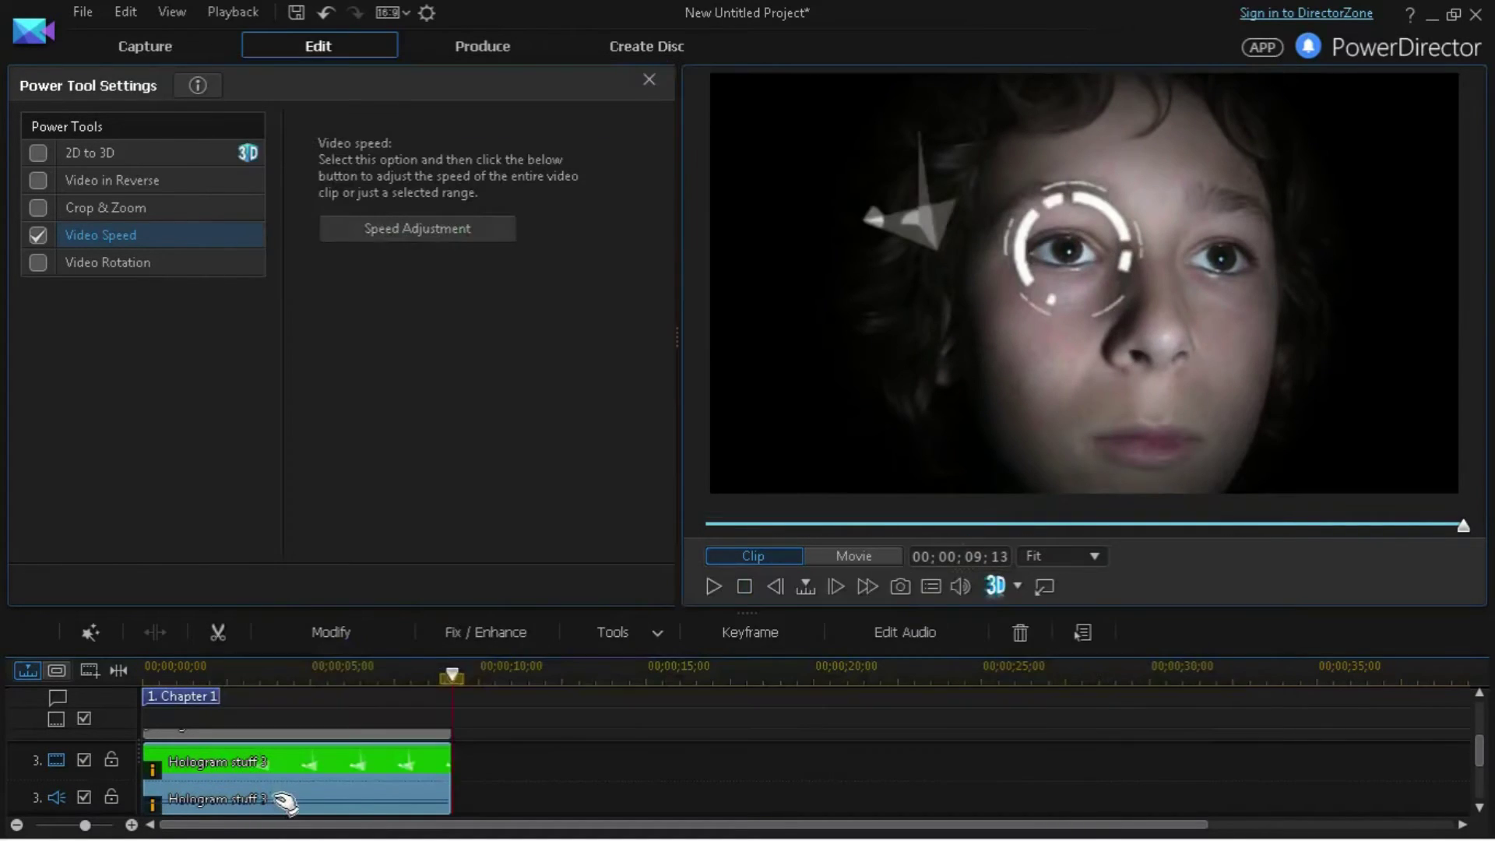
pyautogui.click(649, 80)
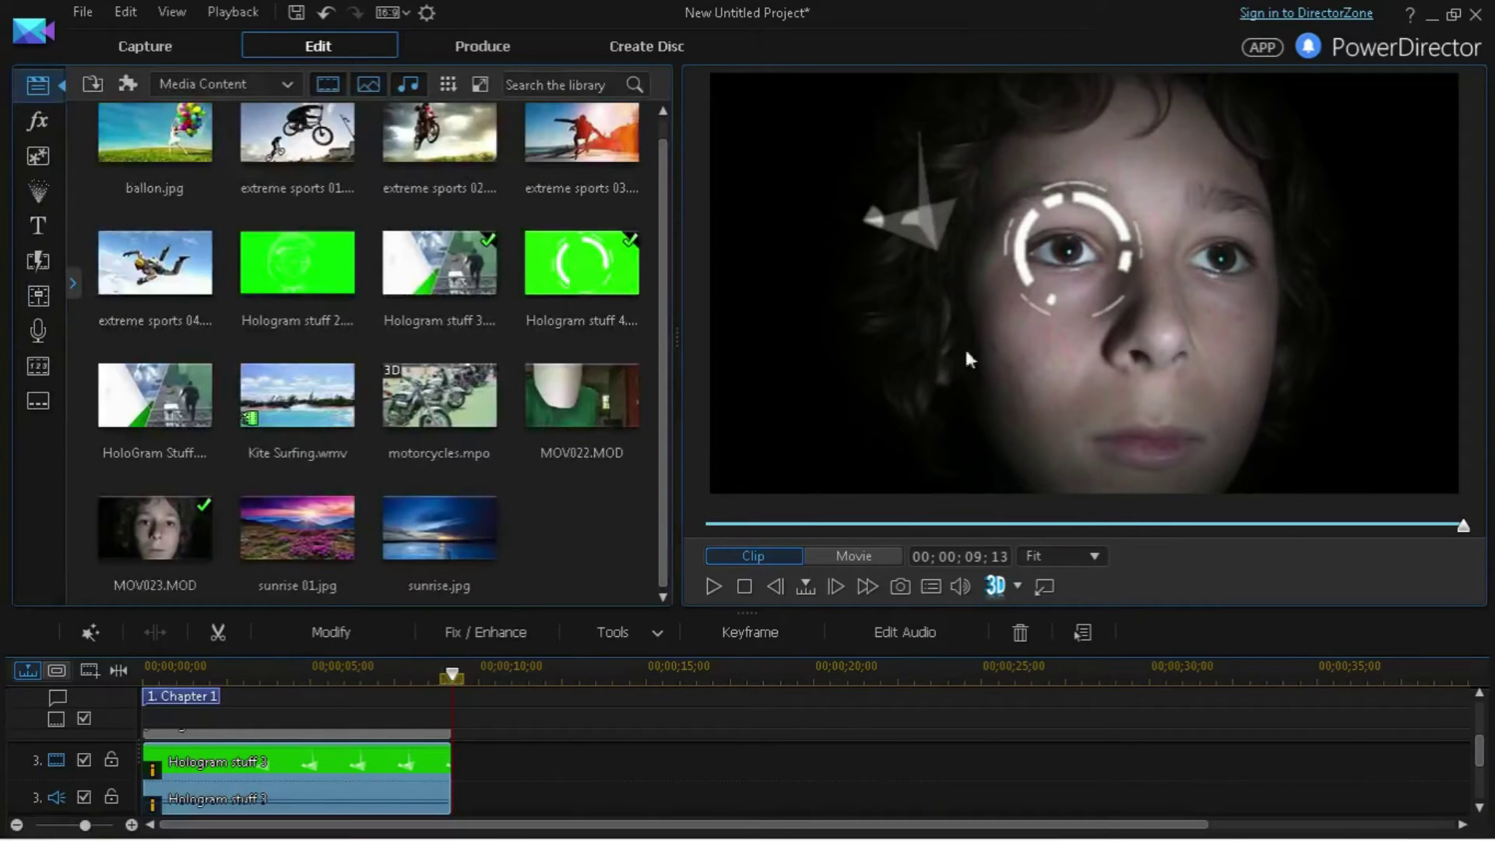
# - Reposition the Hologram stuff 3 overlay around the boy's eye and drag it larger
pyautogui.click(913, 218)
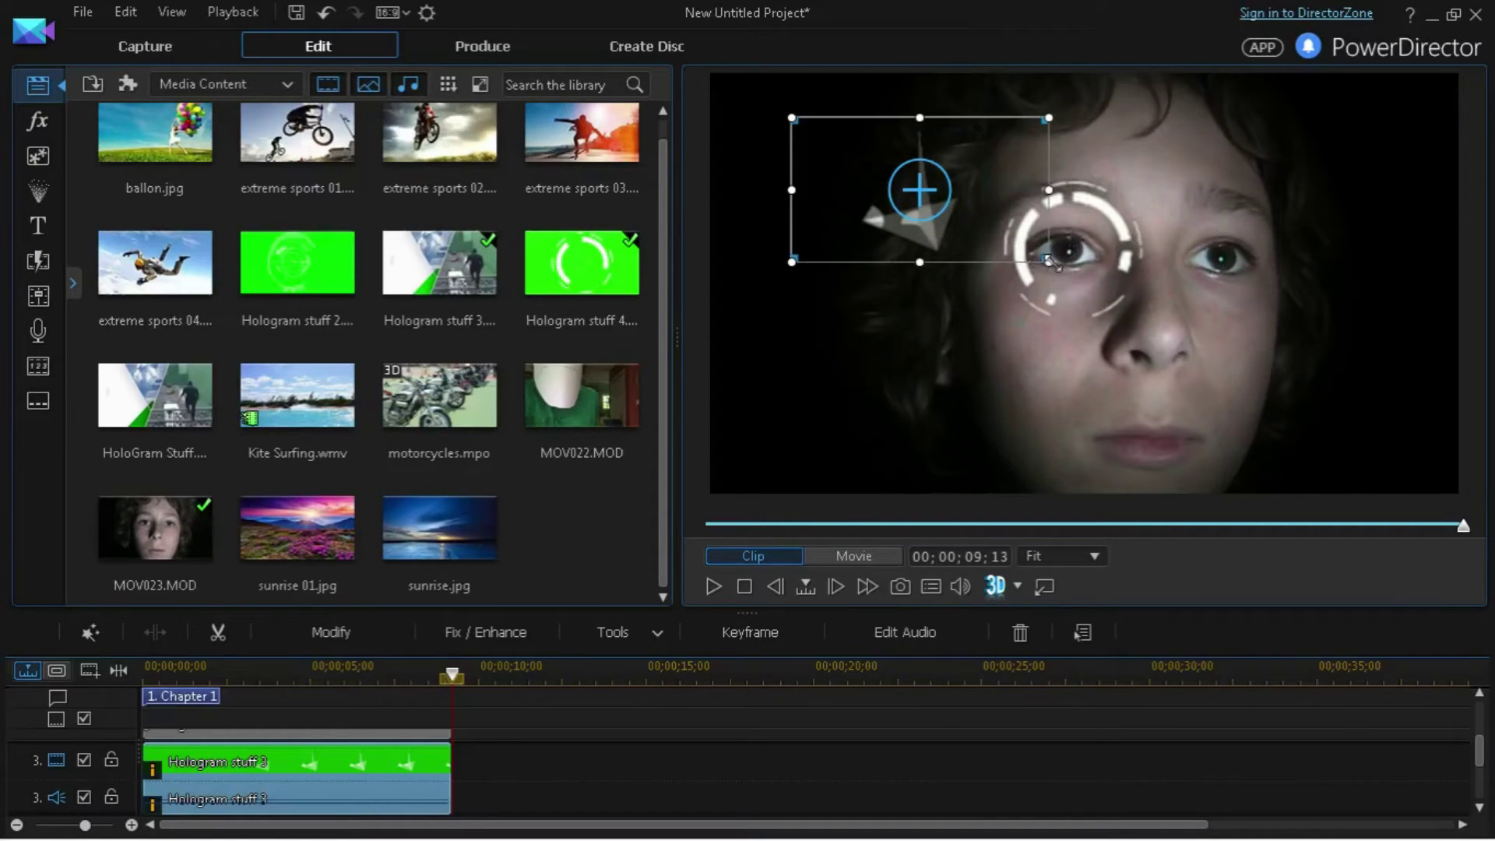
pyautogui.moveTo(1050, 259); pyautogui.dragTo(1201, 346)
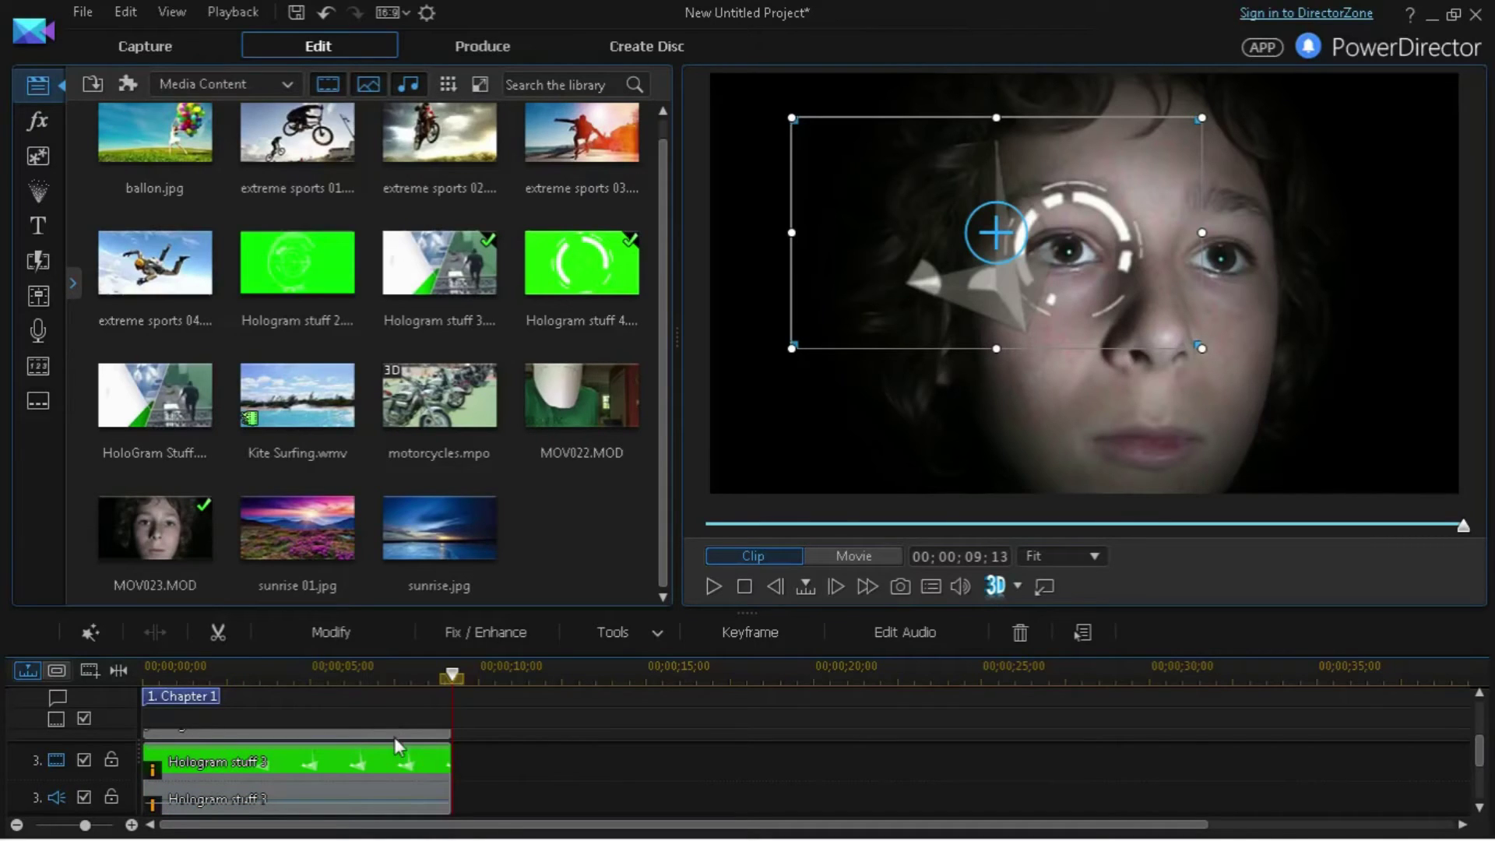
pyautogui.click(742, 736)
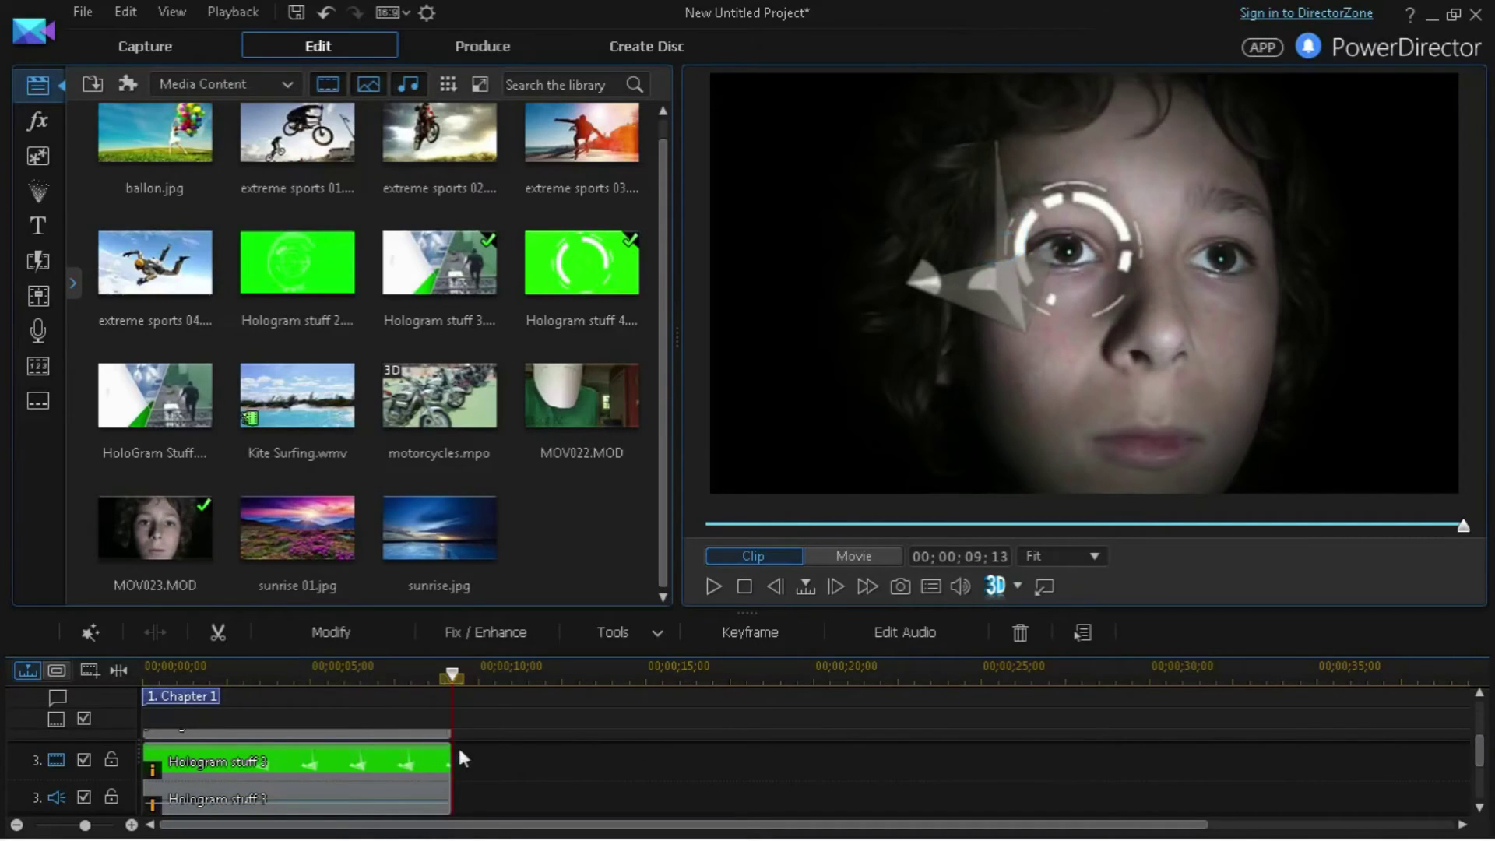
pyautogui.scroll(1, 429, 760)
pyautogui.scroll(-1, 424, 786)
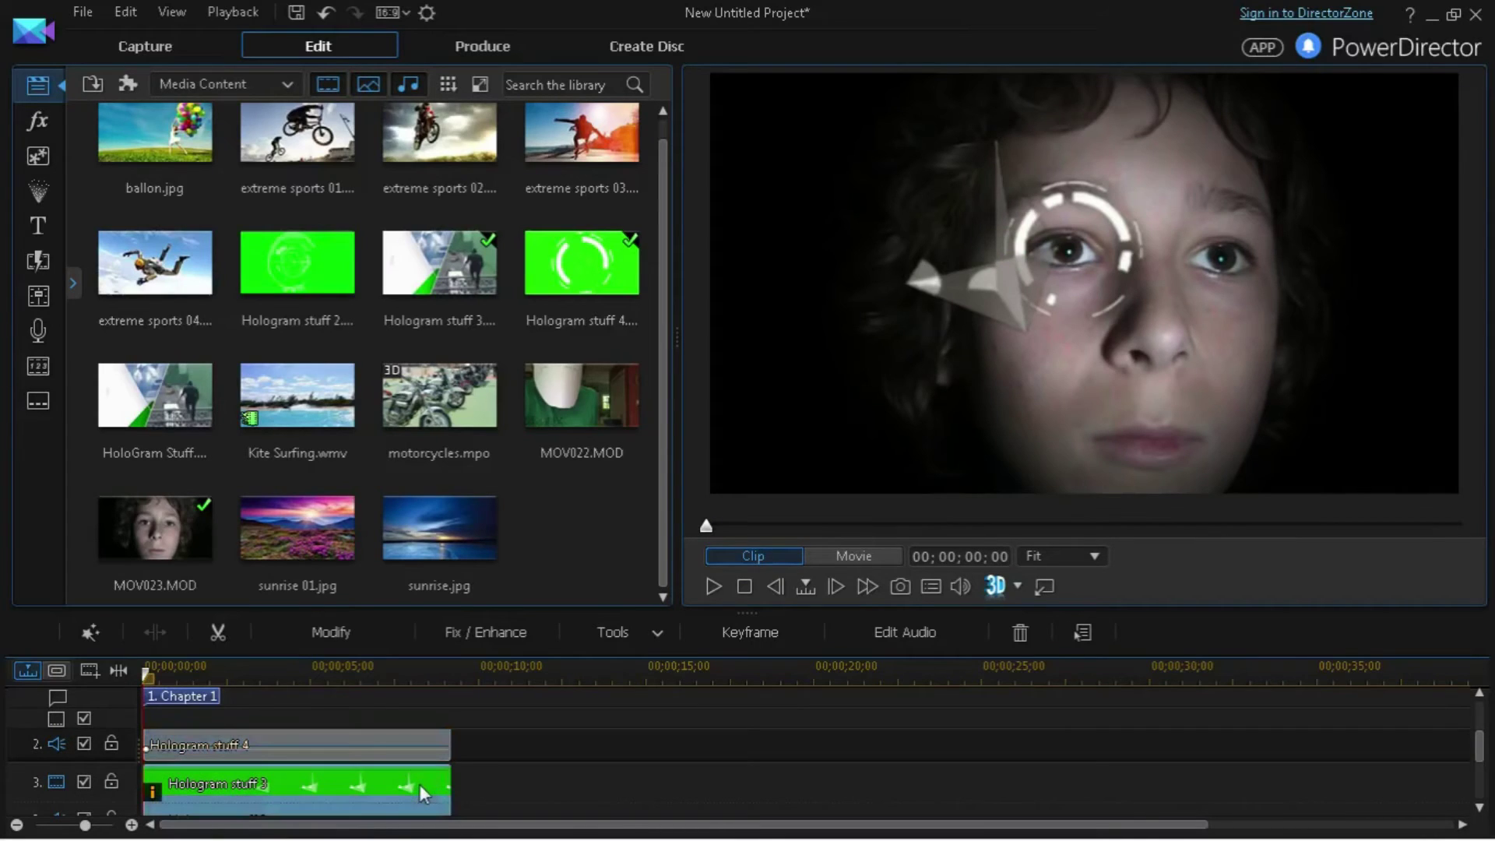
pyautogui.click(430, 792)
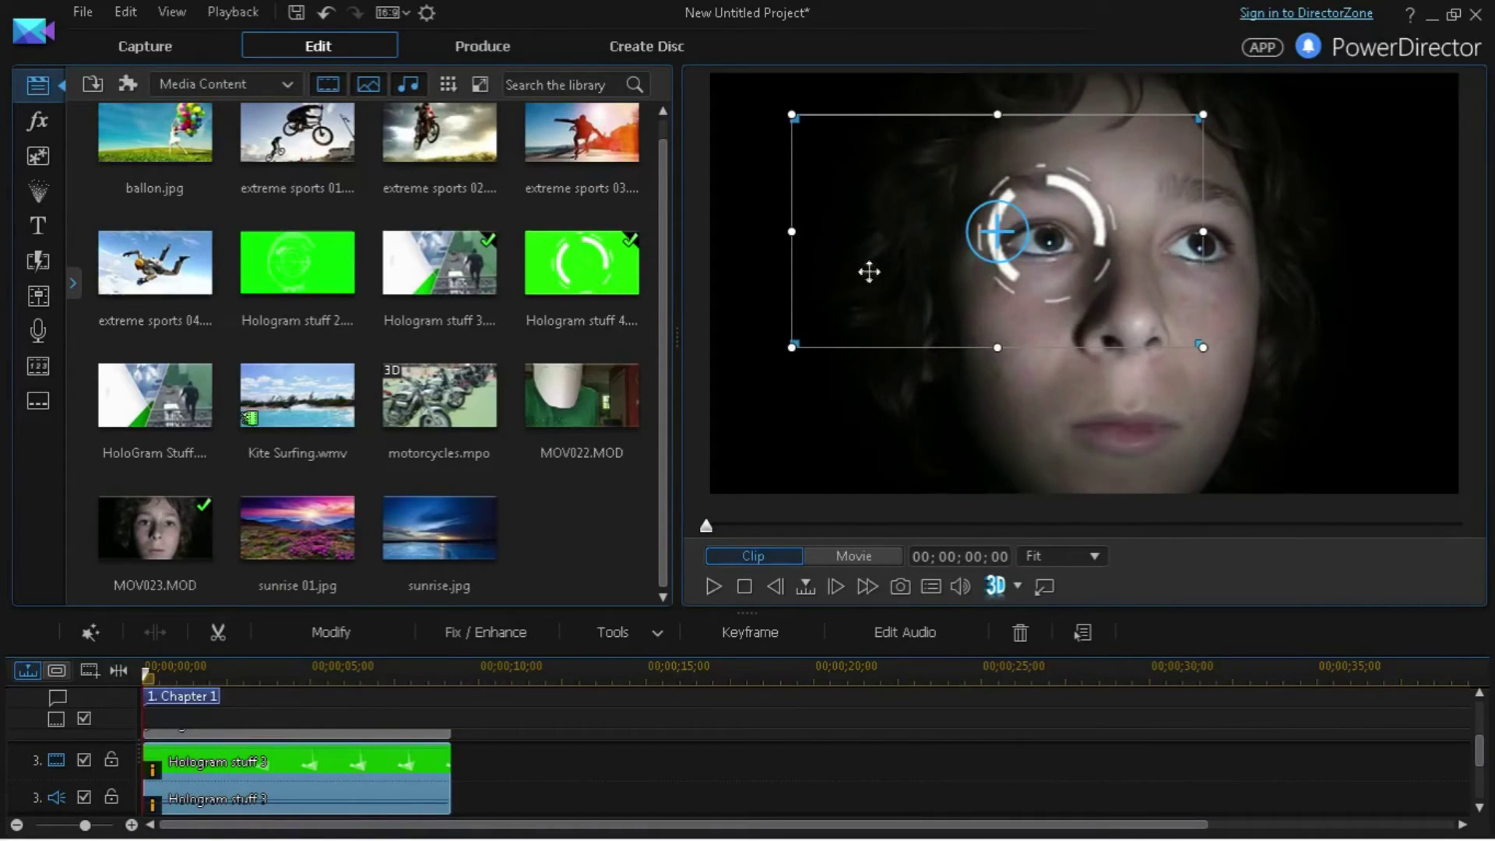
pyautogui.moveTo(918, 212)
pyautogui.mouseDown()
pyautogui.moveTo(910, 277)
pyautogui.moveTo(831, 361)
pyautogui.mouseUp()
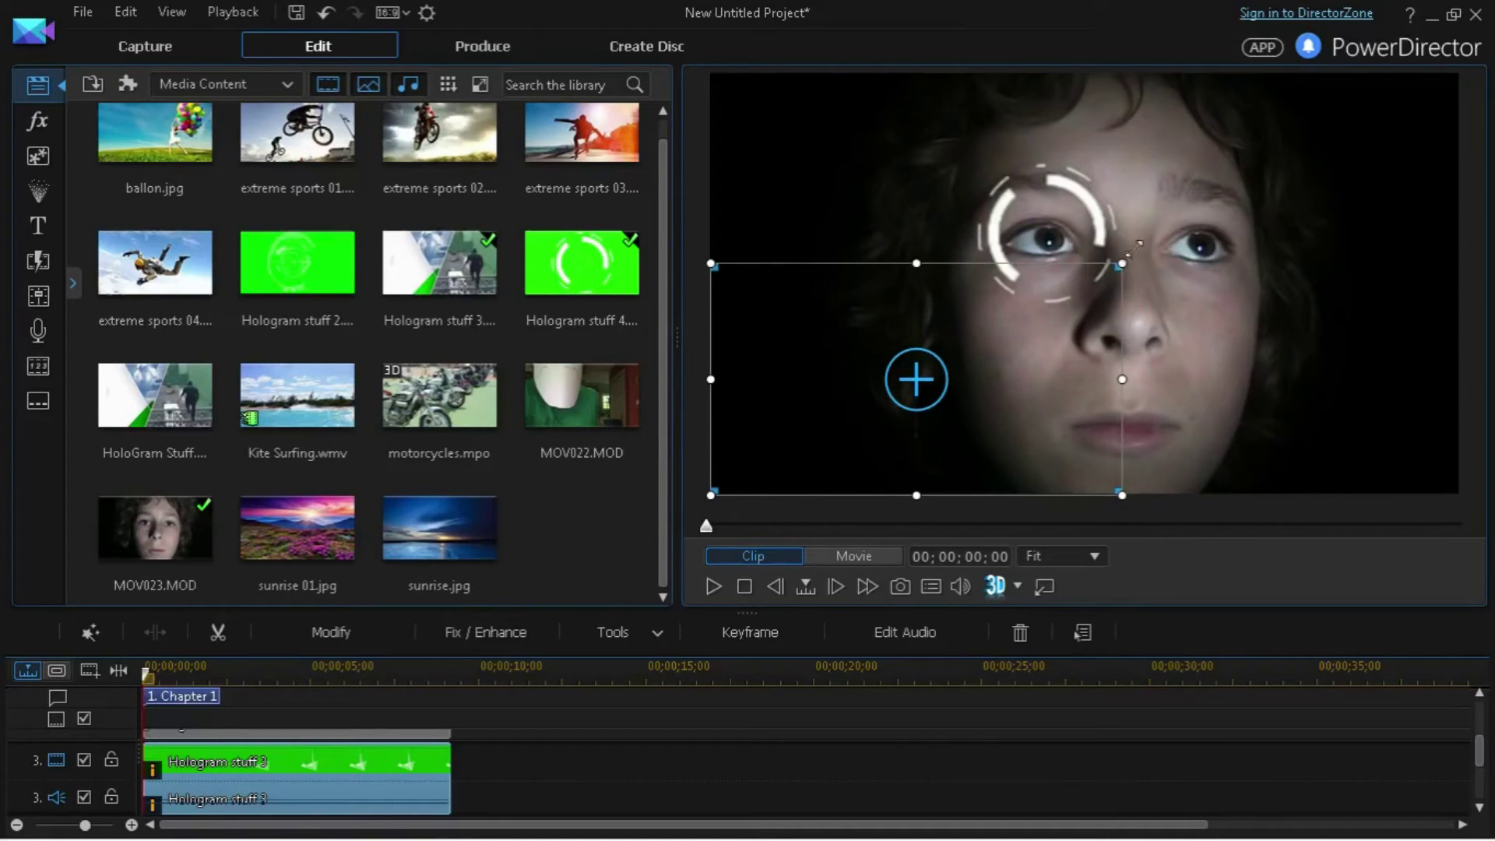
pyautogui.moveTo(1122, 264); pyautogui.dragTo(1219, 209)
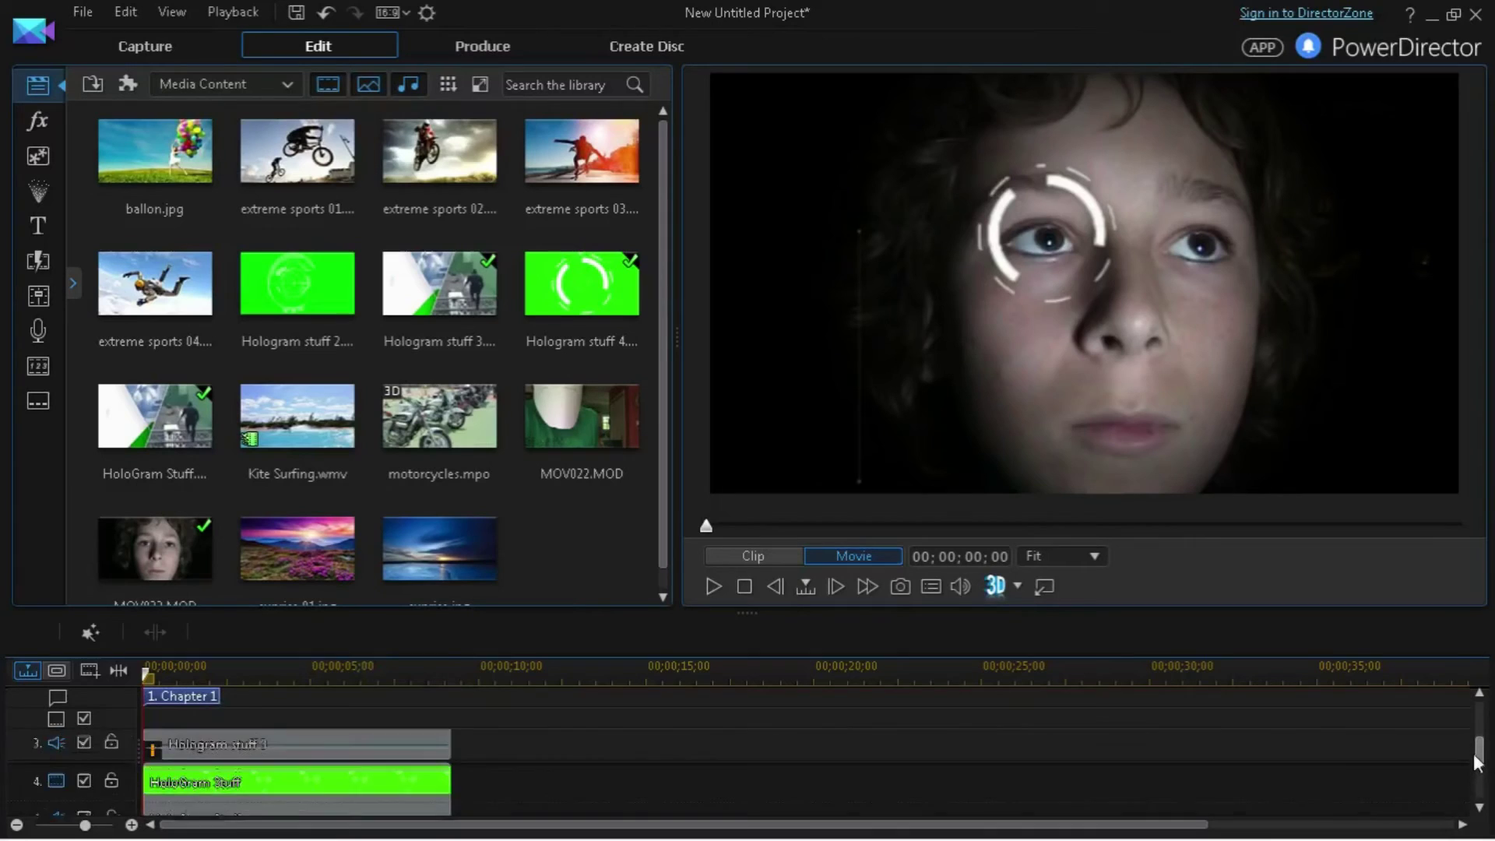
pyautogui.moveTo(1478, 759); pyautogui.dragTo(1478, 747)
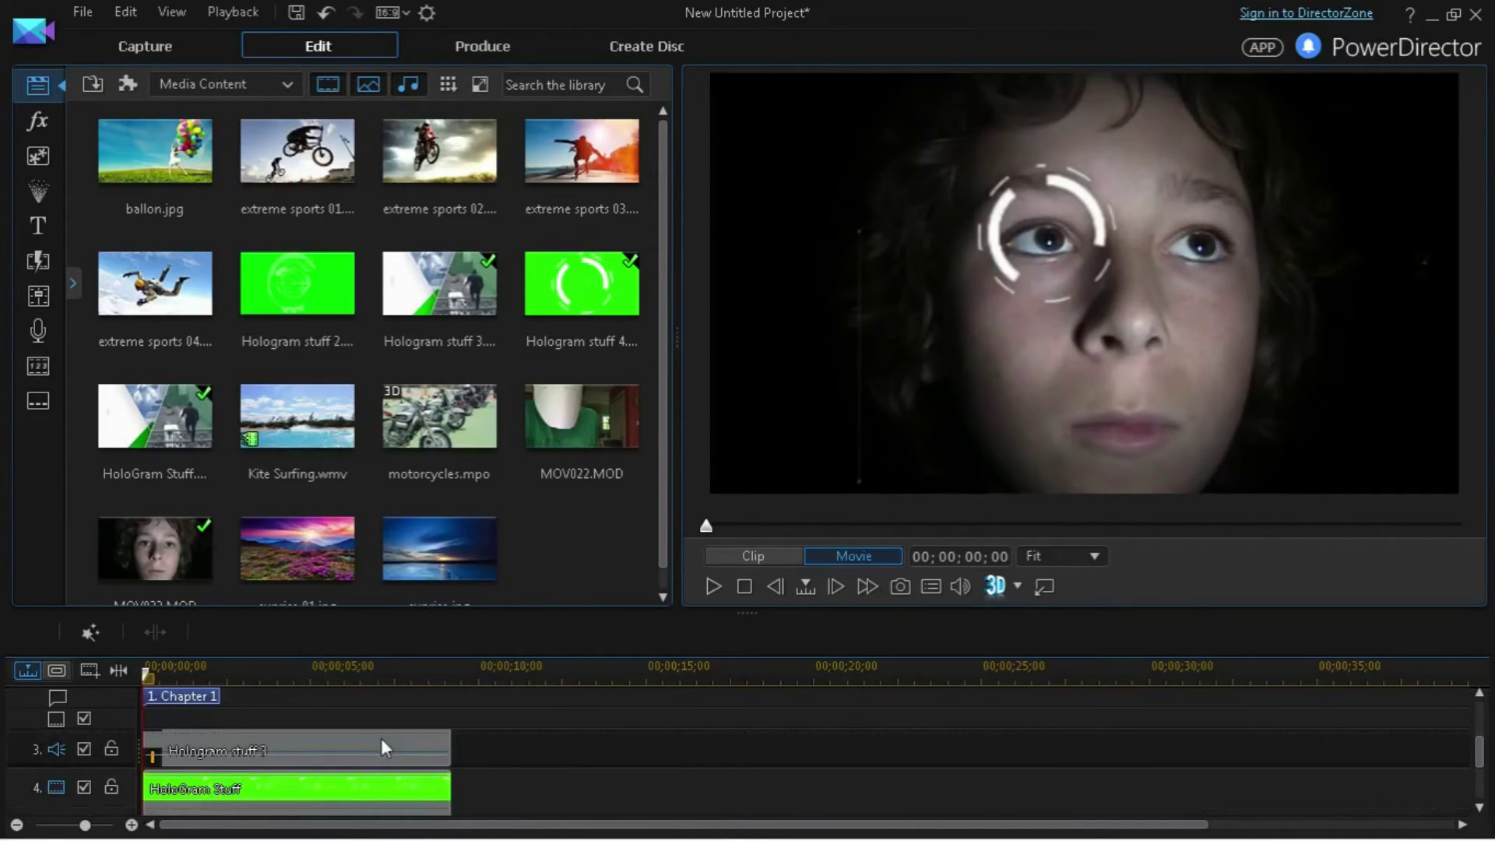
# - Play the whole movie to review the hologram overlays around the boy's face
pyautogui.click(421, 791)
pyautogui.scroll(-1, 420, 771)
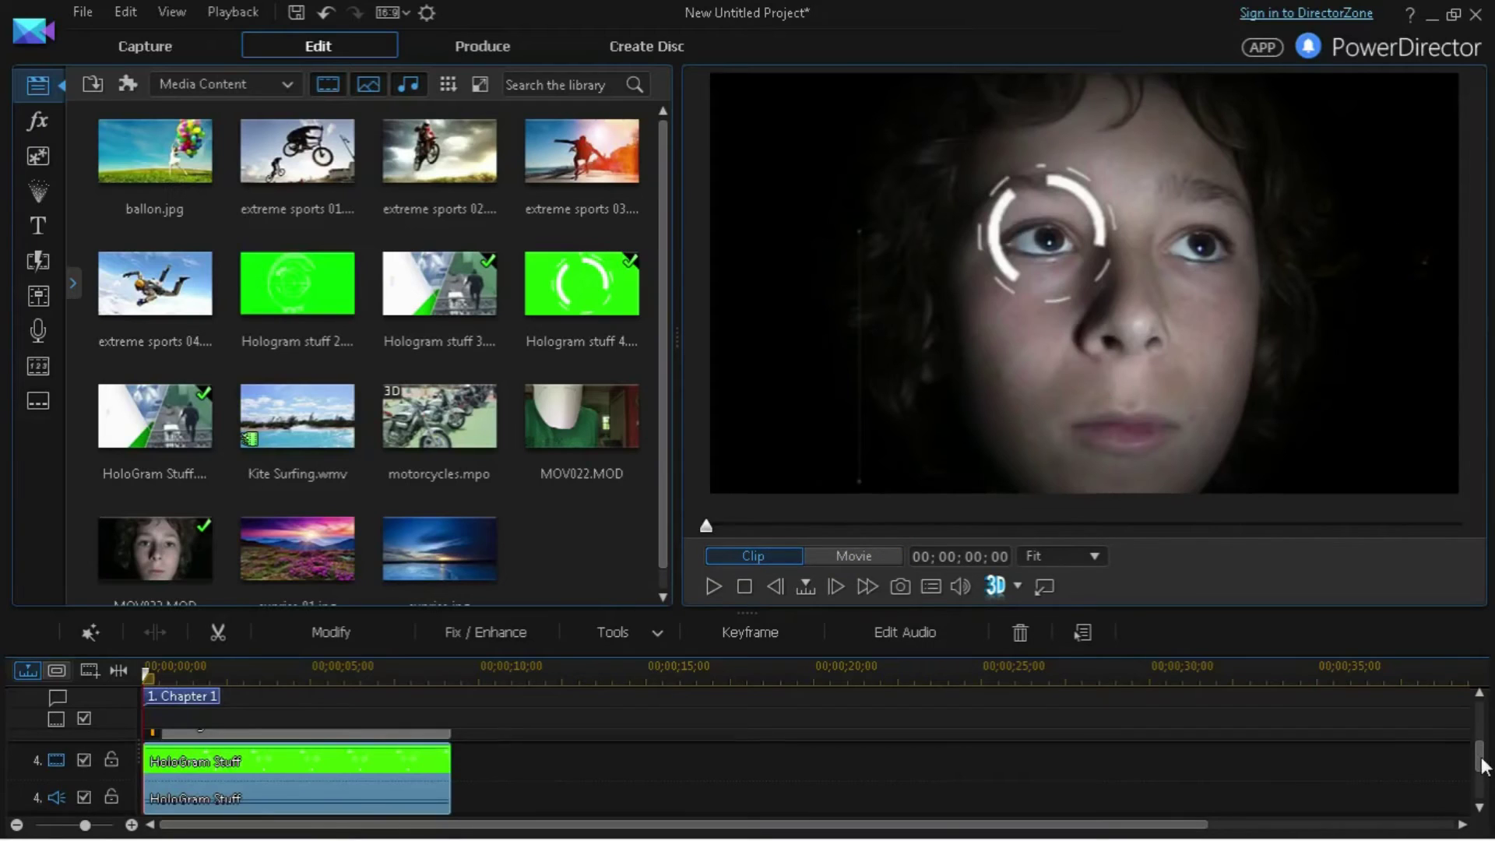
pyautogui.moveTo(1484, 762); pyautogui.dragTo(1483, 767)
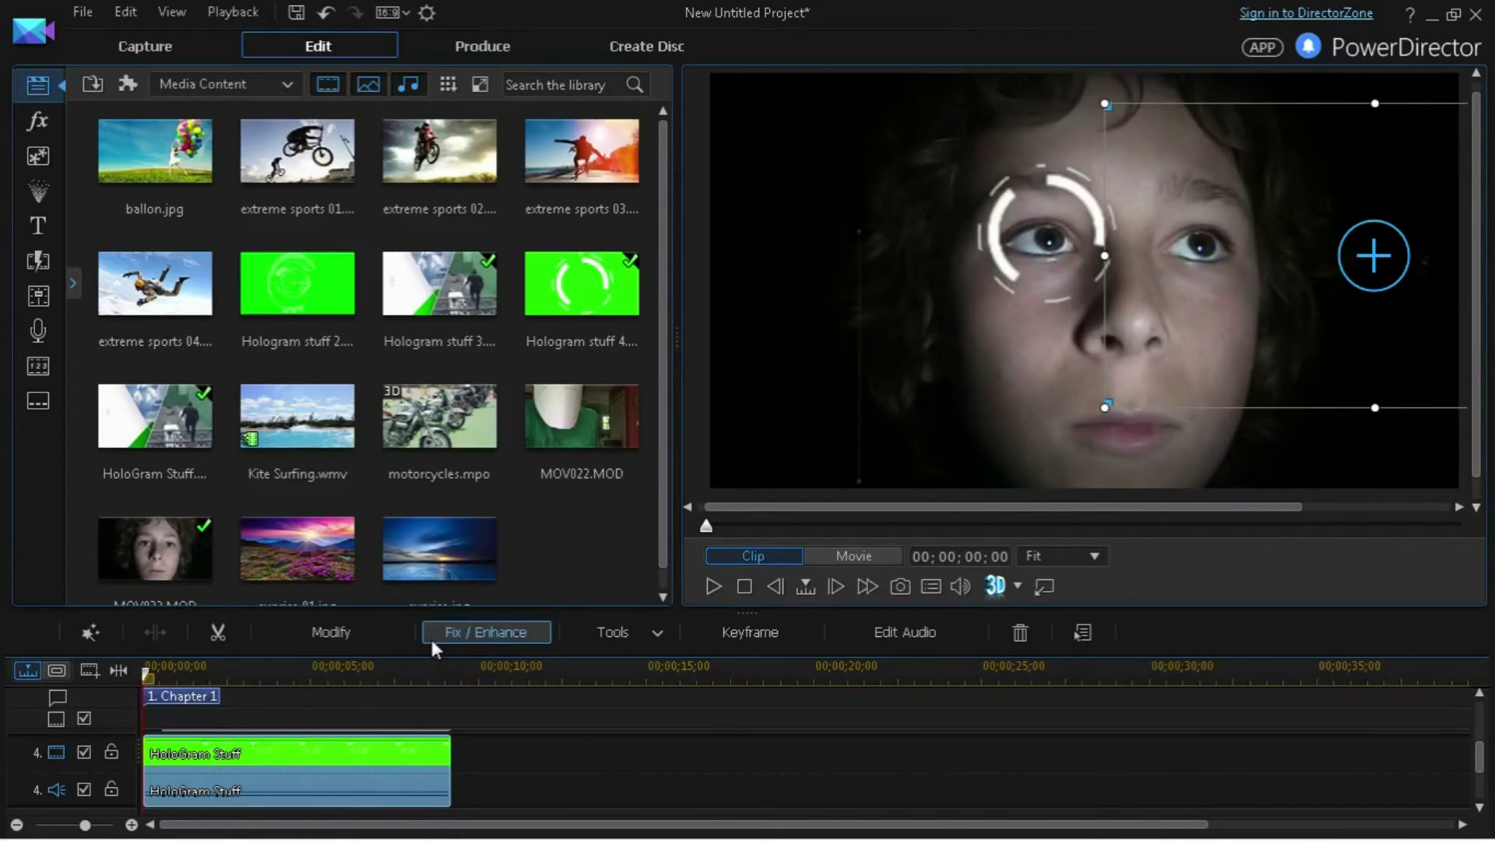
pyautogui.click(709, 586)
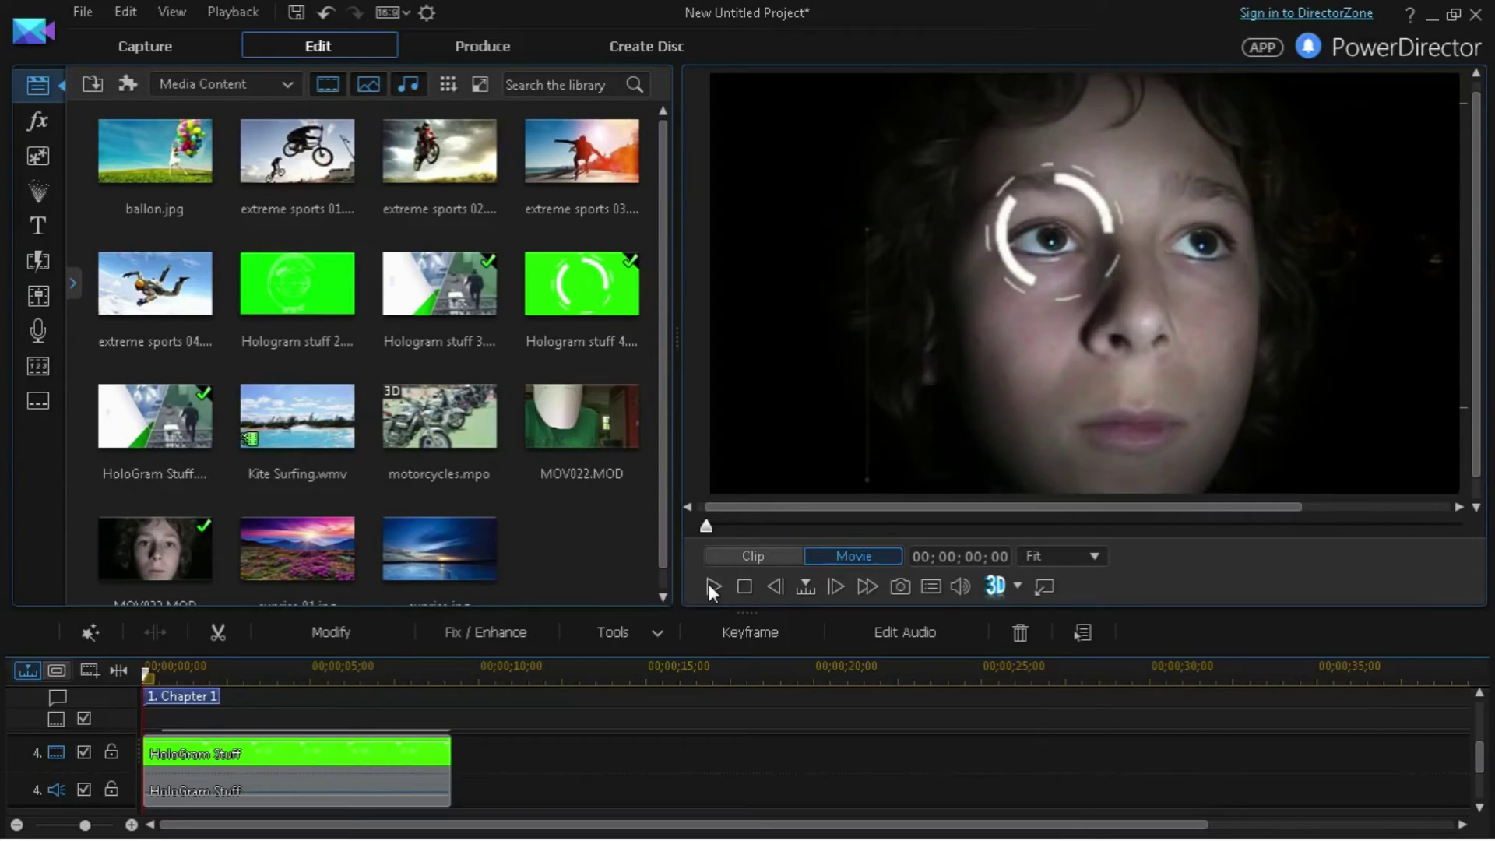
pyautogui.click(712, 586)
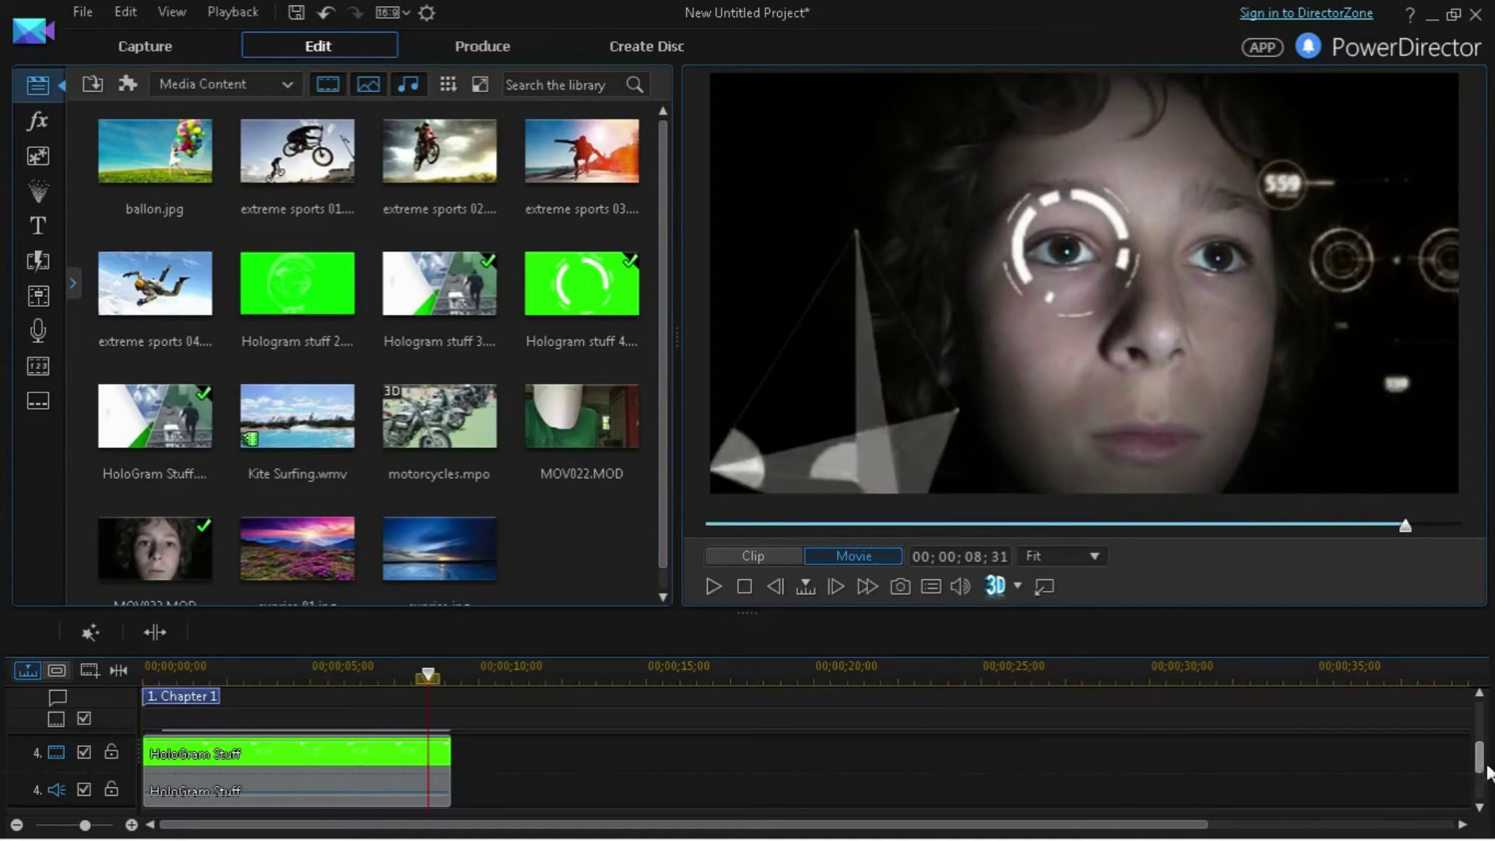
pyautogui.moveTo(1481, 764); pyautogui.dragTo(1481, 738)
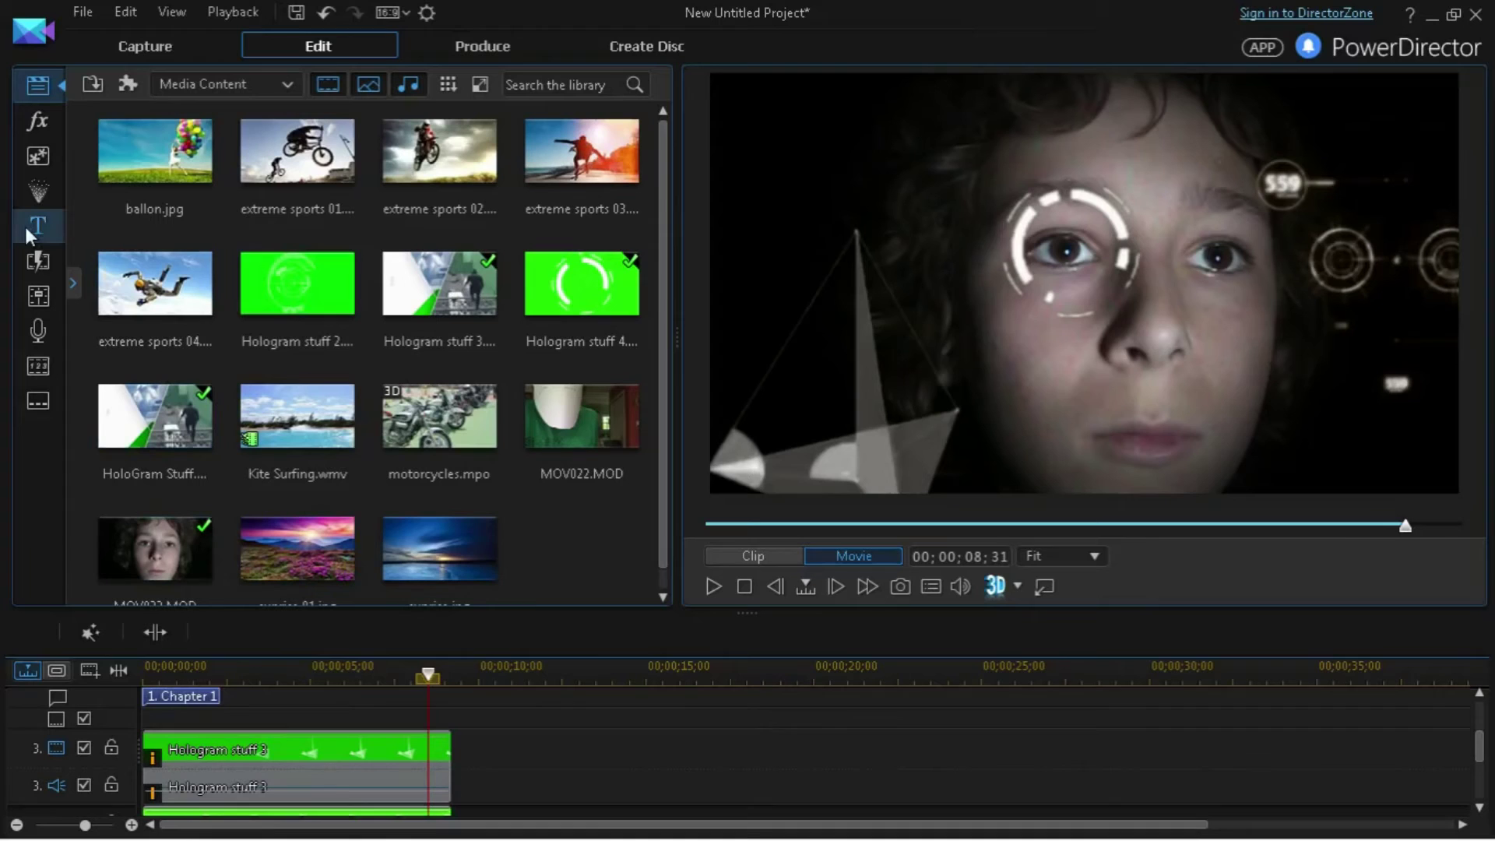
pyautogui.click(36, 124)
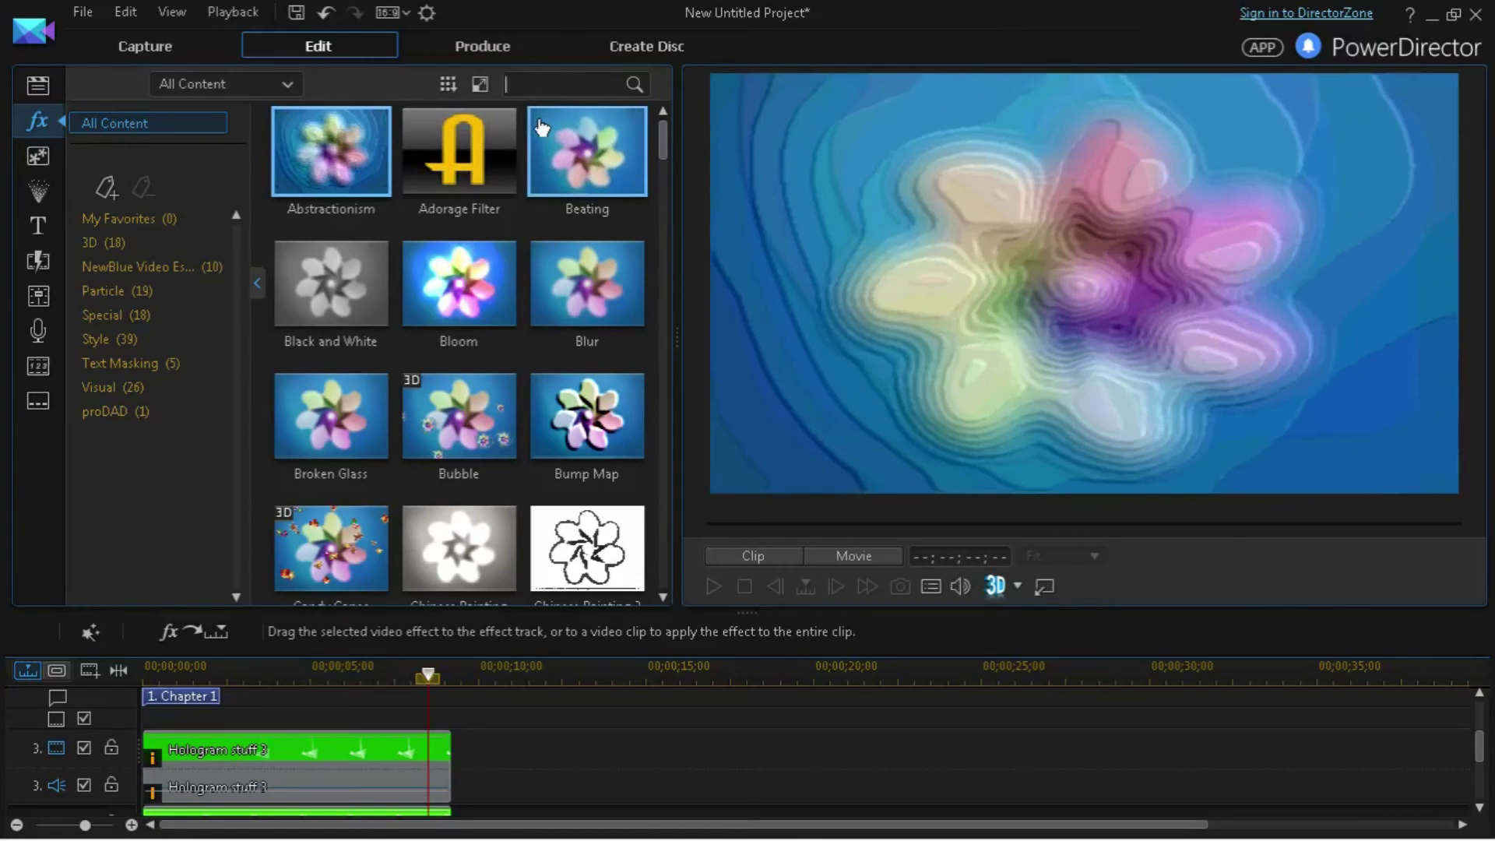
pyautogui.write('blu')
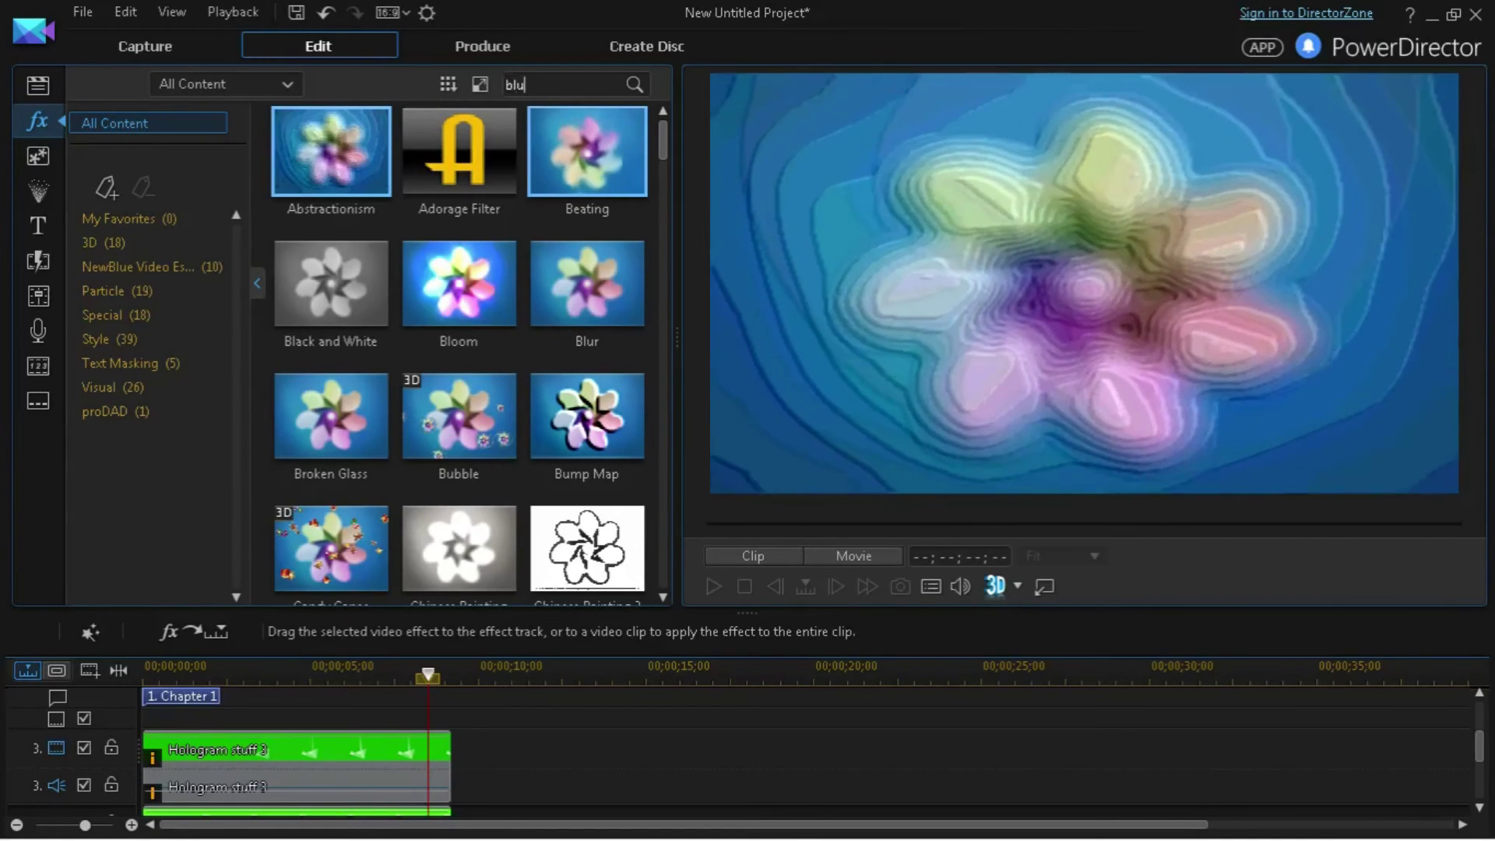
pyautogui.write('r')
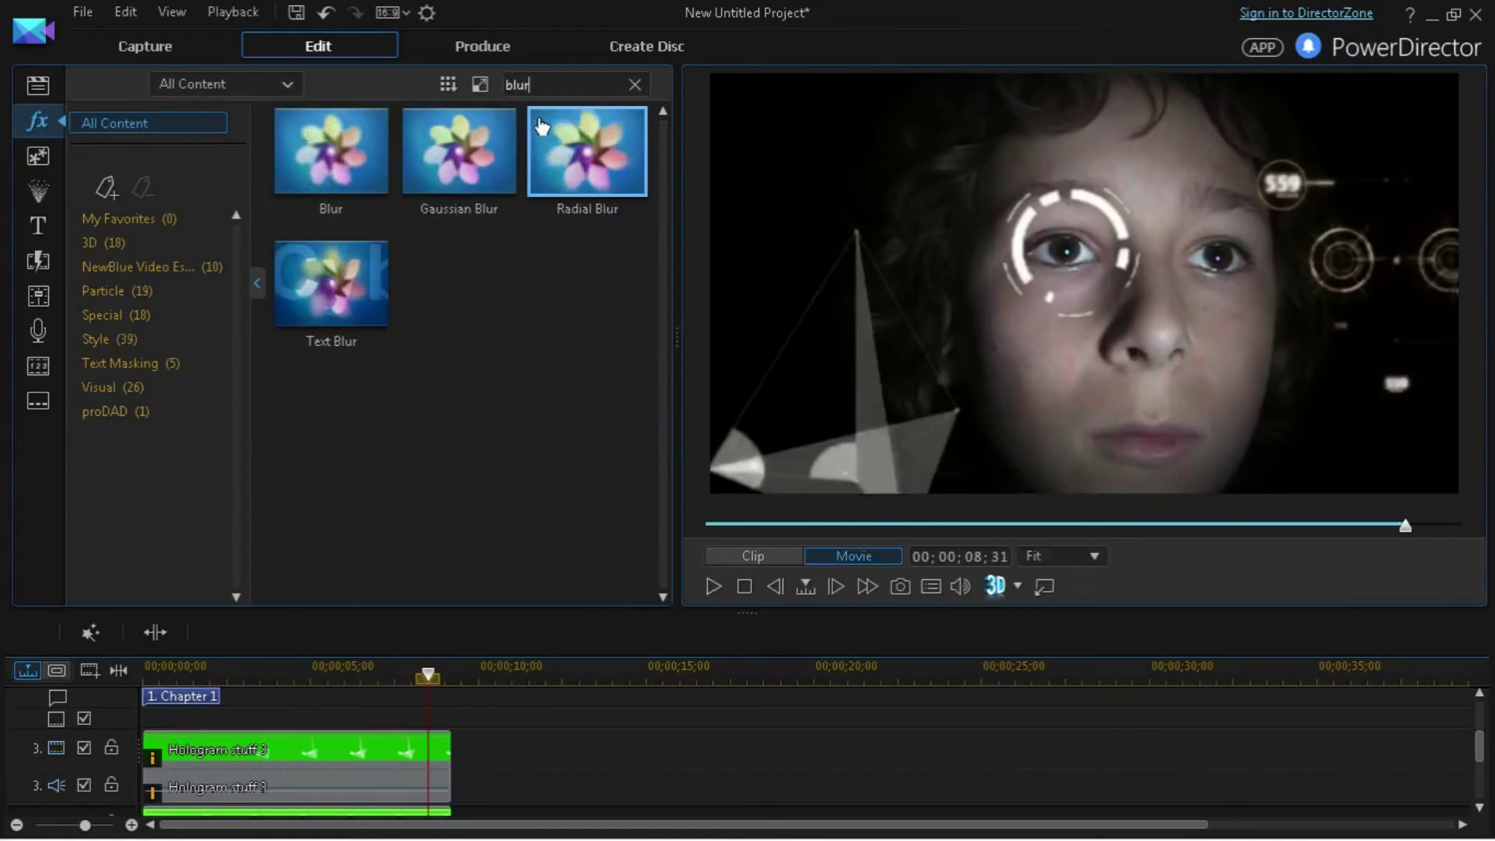
# - Find the Blur effect and apply it to the Hologram stuff 3 clip on track 3
pyautogui.click(198, 273)
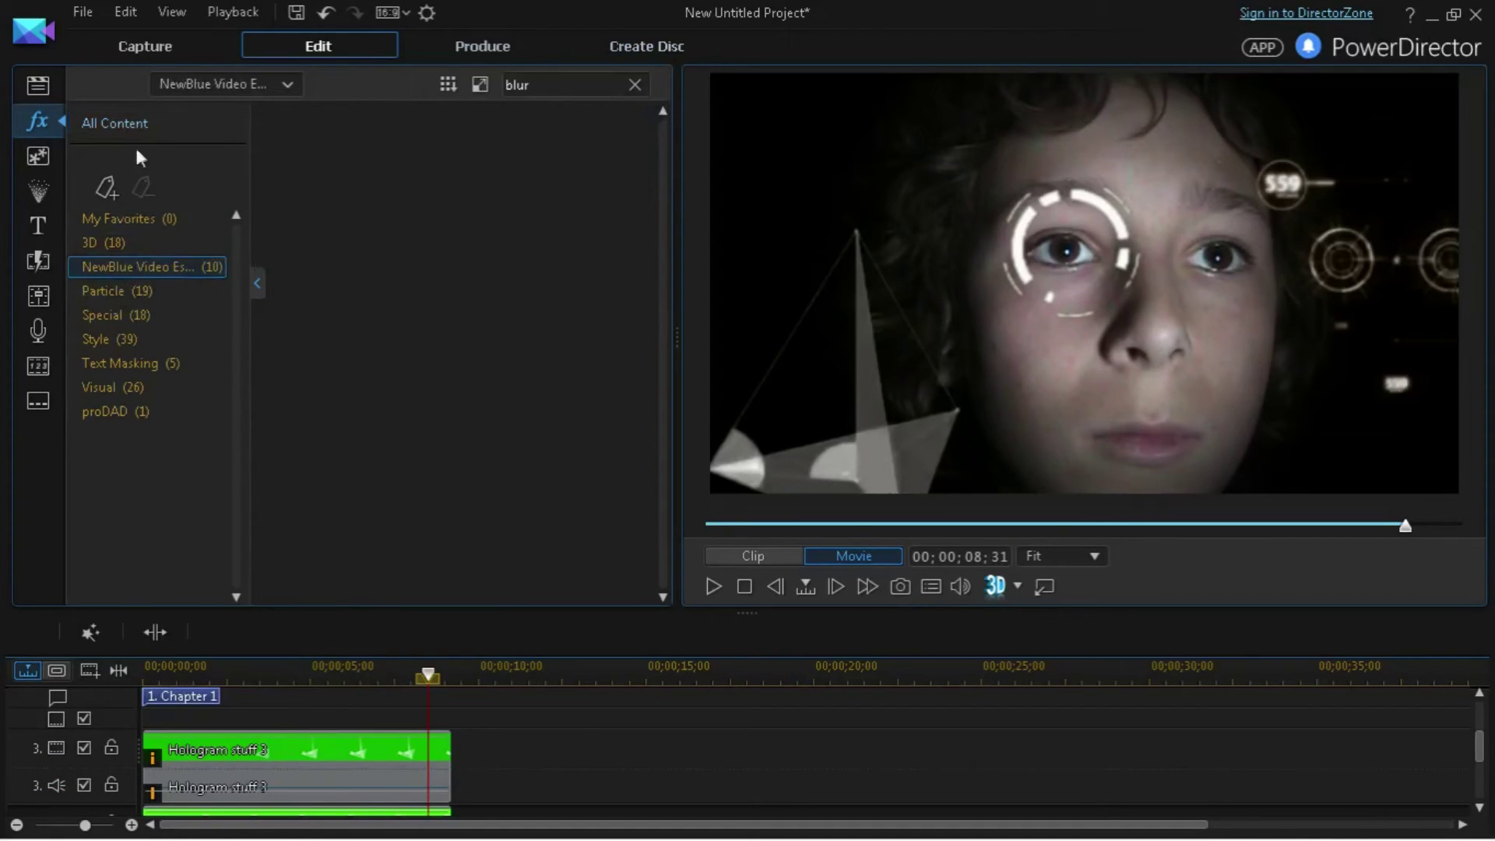
pyautogui.click(116, 123)
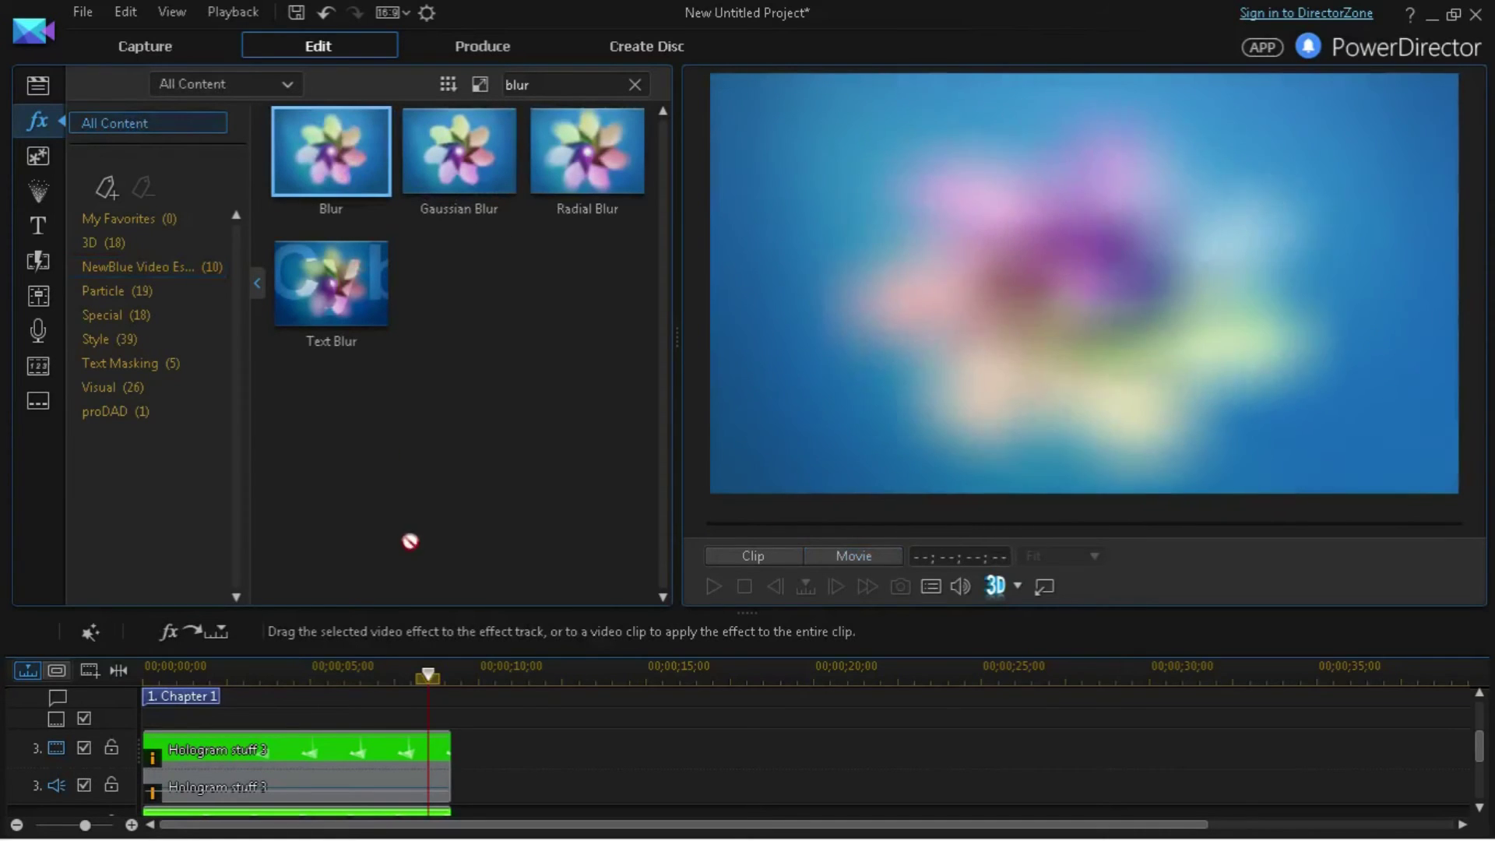
pyautogui.scroll(-2, 327, 751)
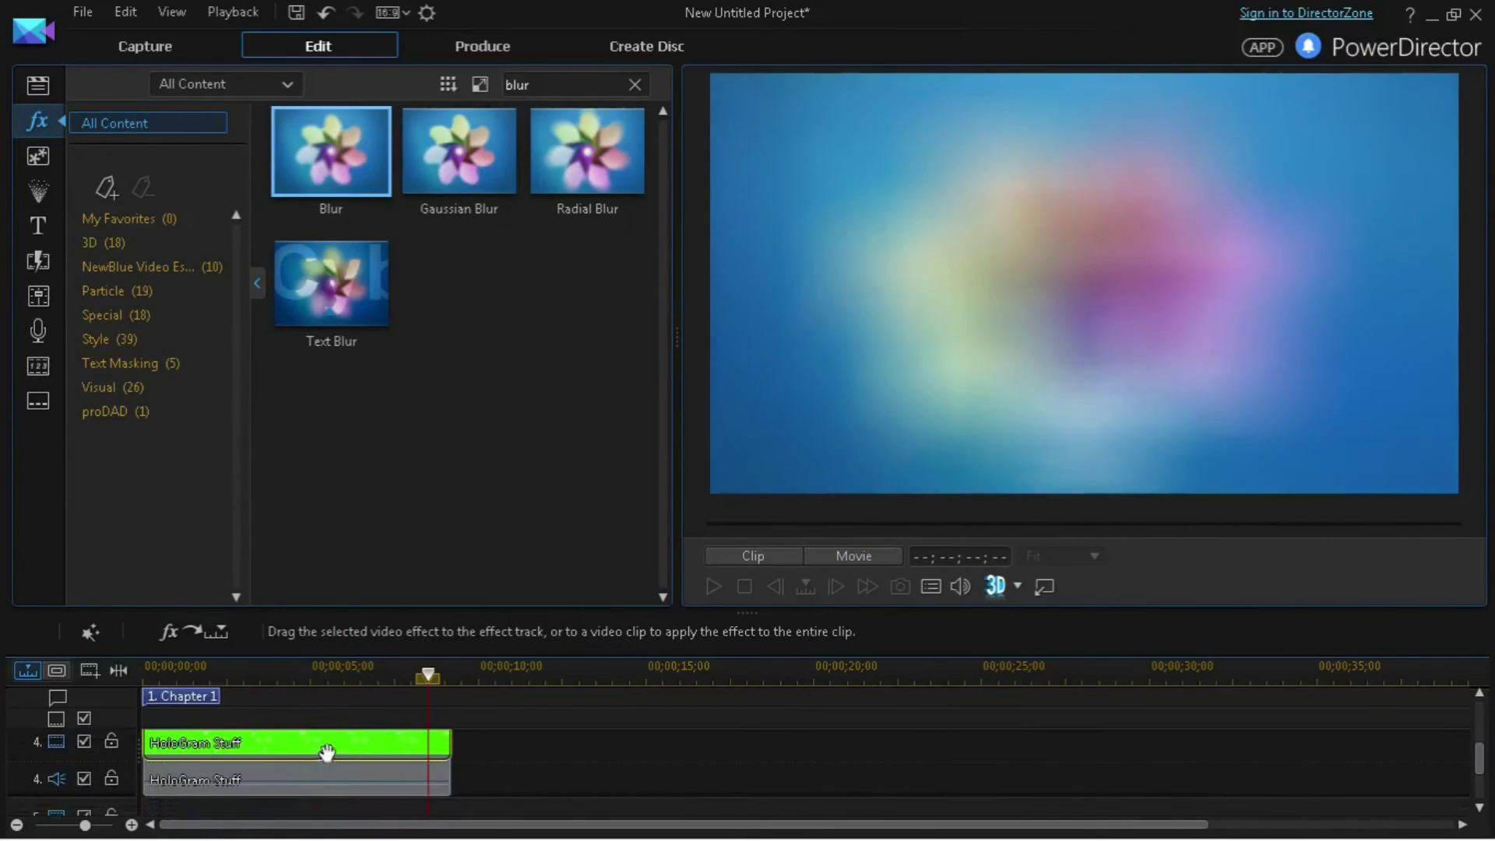
pyautogui.scroll(2, 328, 751)
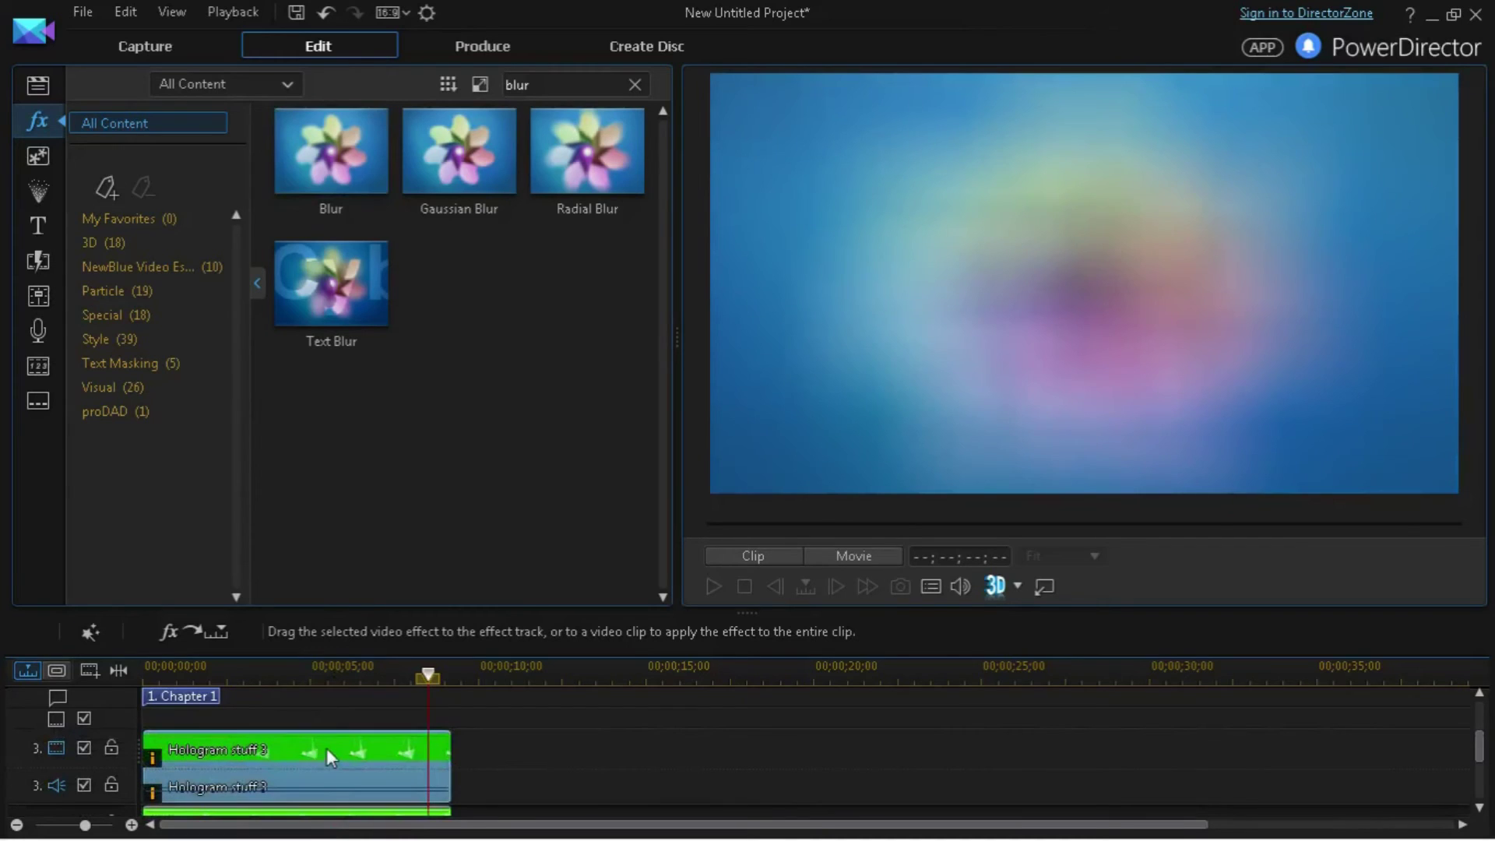
pyautogui.click(326, 747)
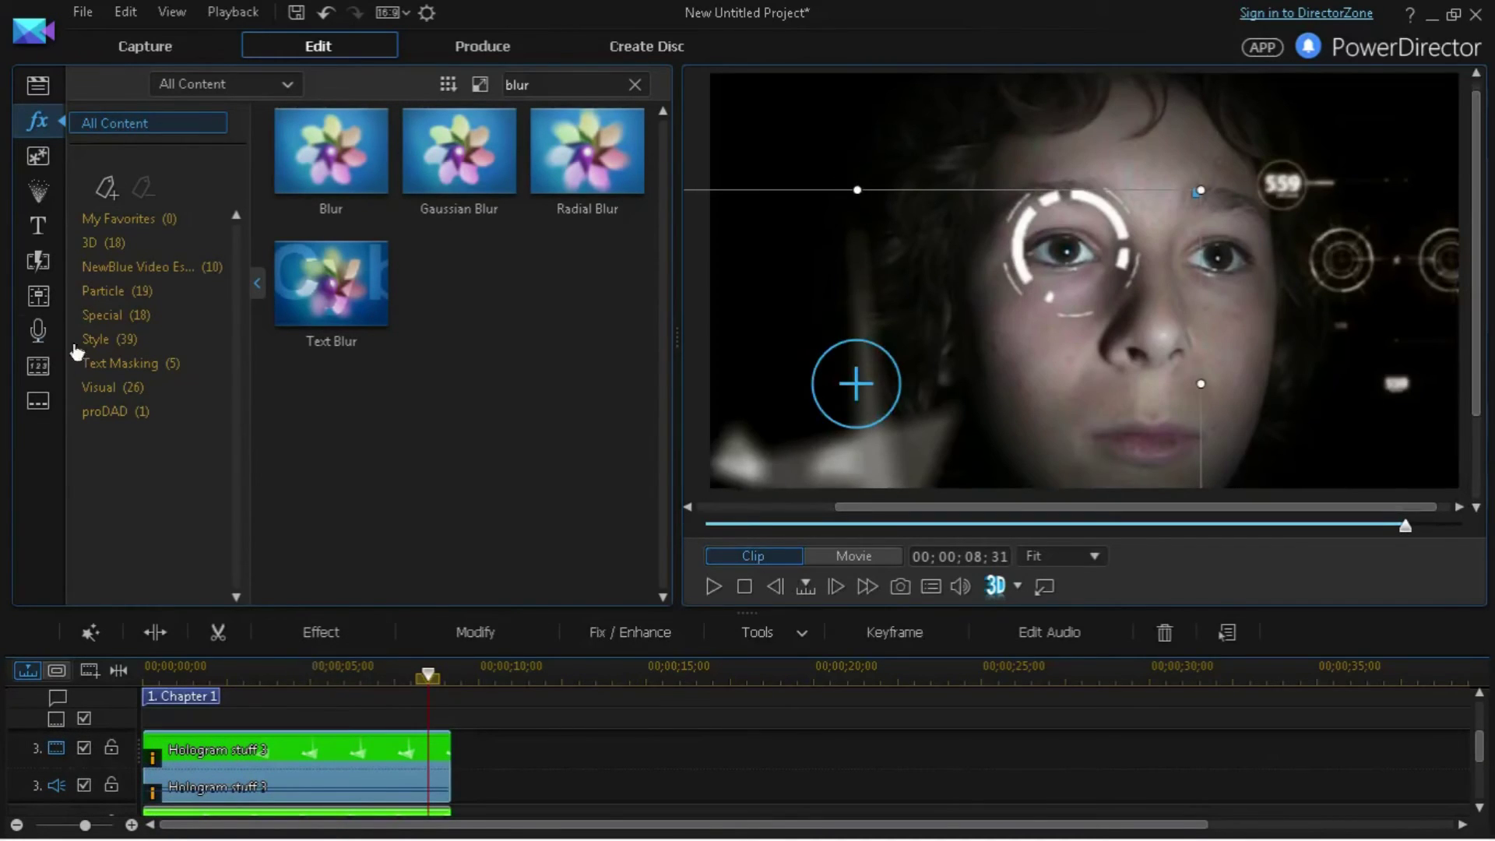
# - Lower the Hologram stuff 3 Blur degree from 5 to 1 in Effect Settings
pyautogui.click(319, 636)
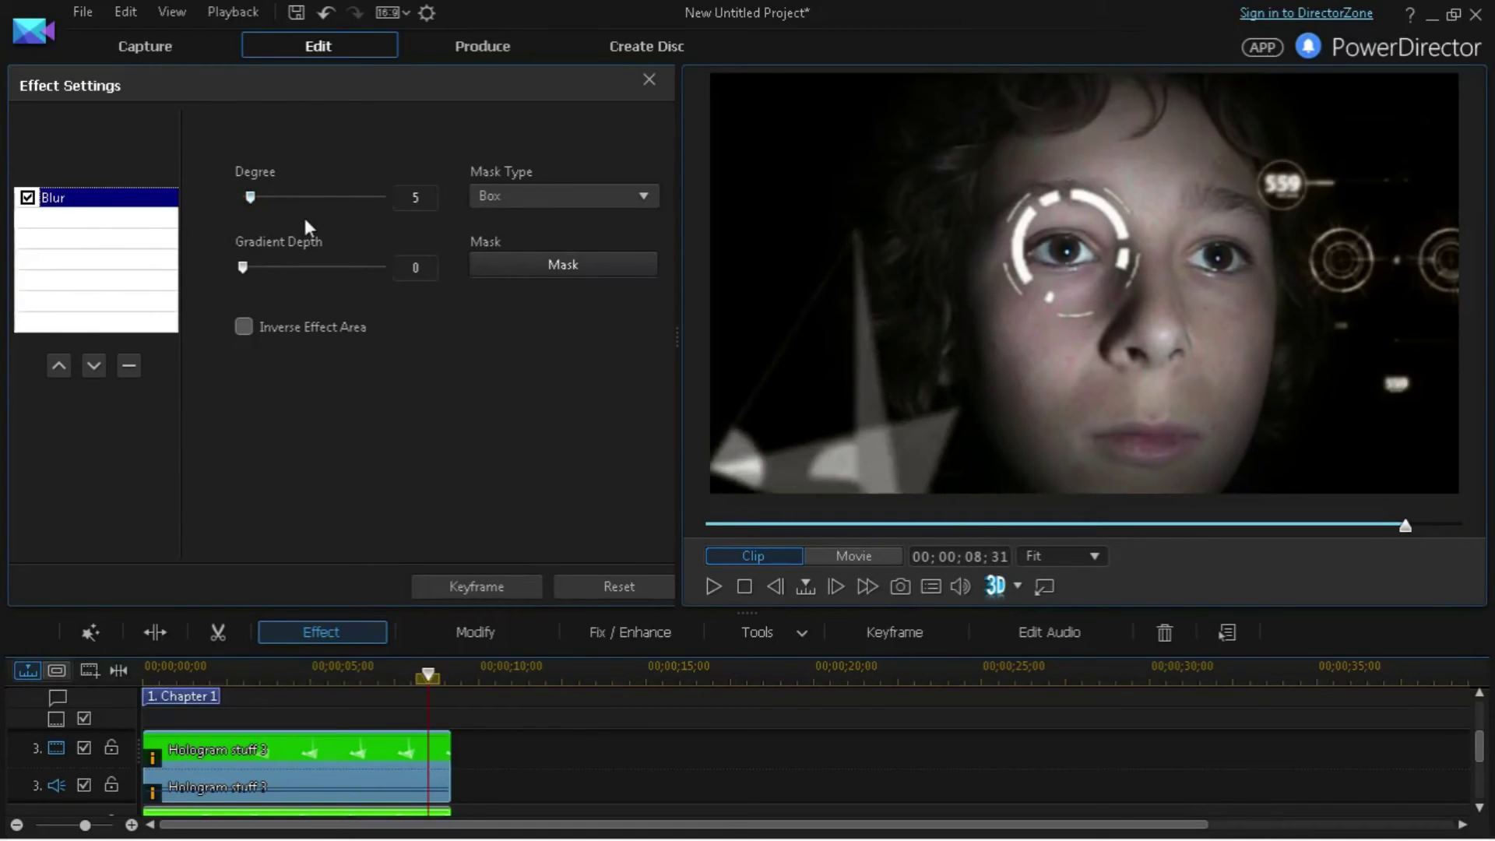
pyautogui.click(414, 199)
pyautogui.write('2')
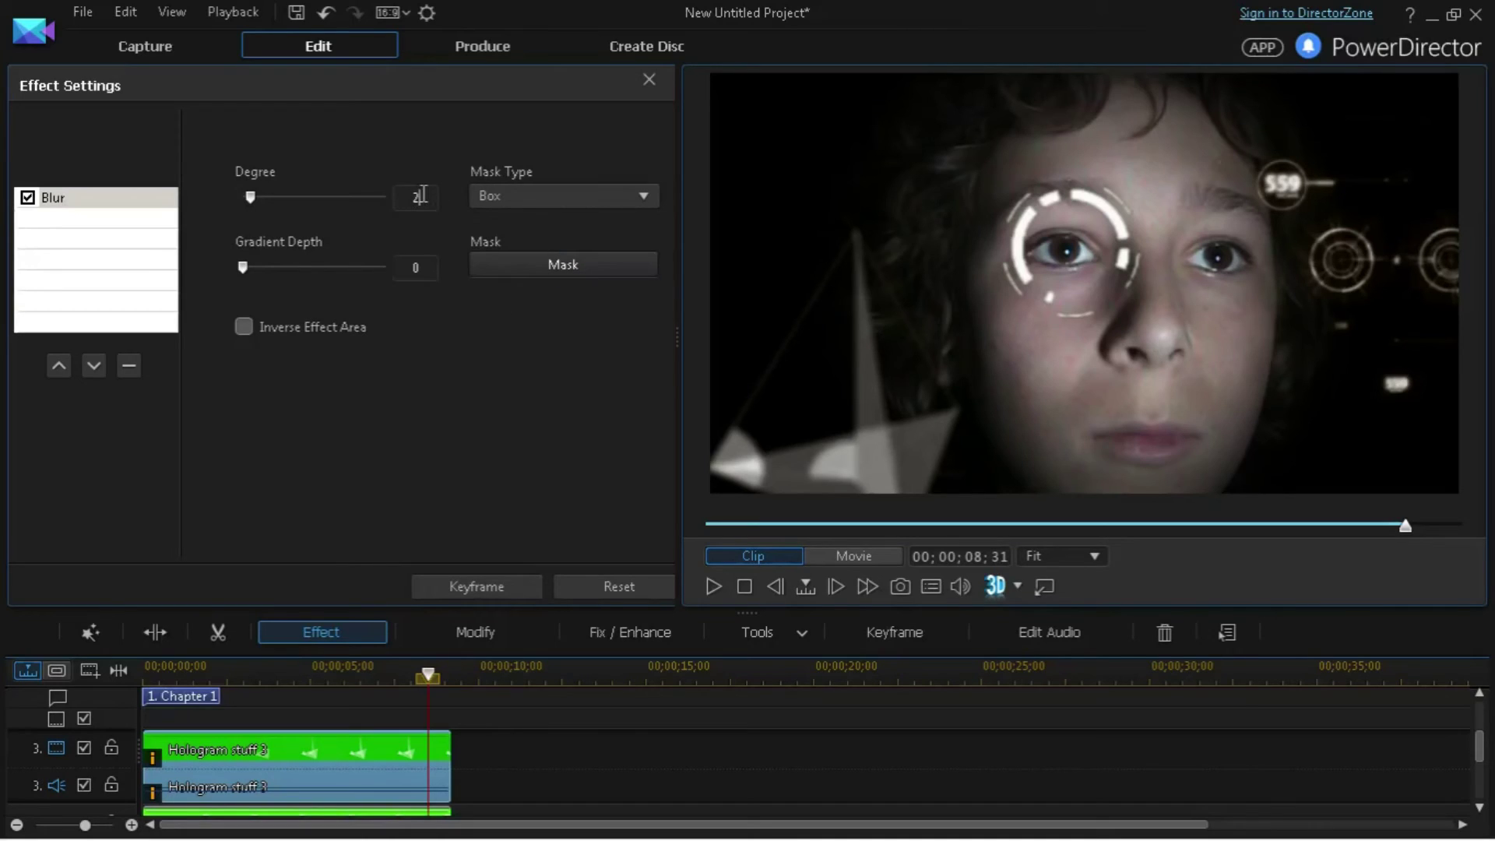
pyautogui.press('BackSpace')
pyautogui.write('1')
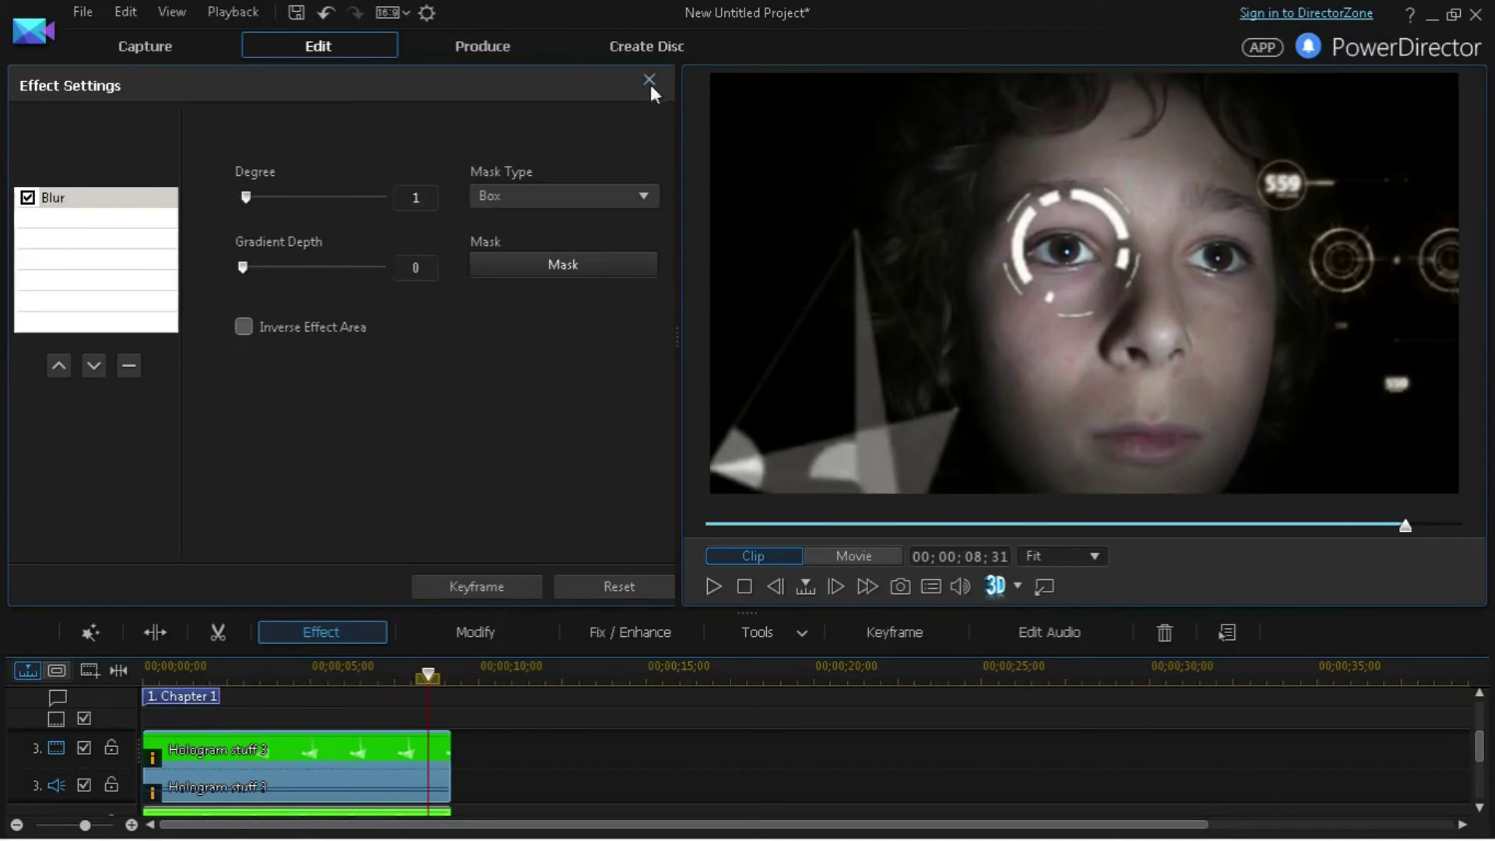
pyautogui.click(906, 393)
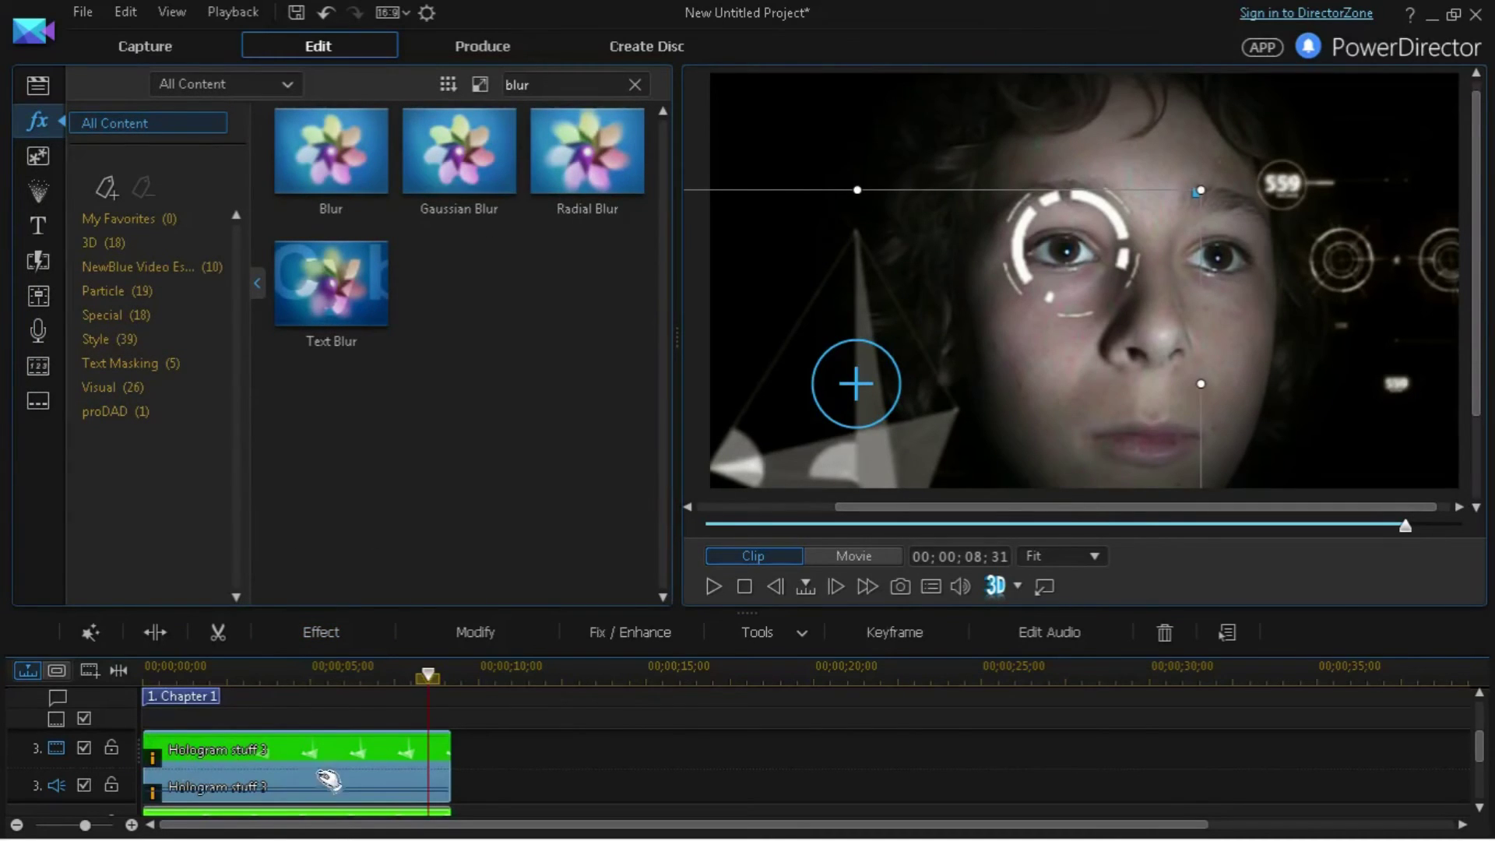
pyautogui.click(346, 806)
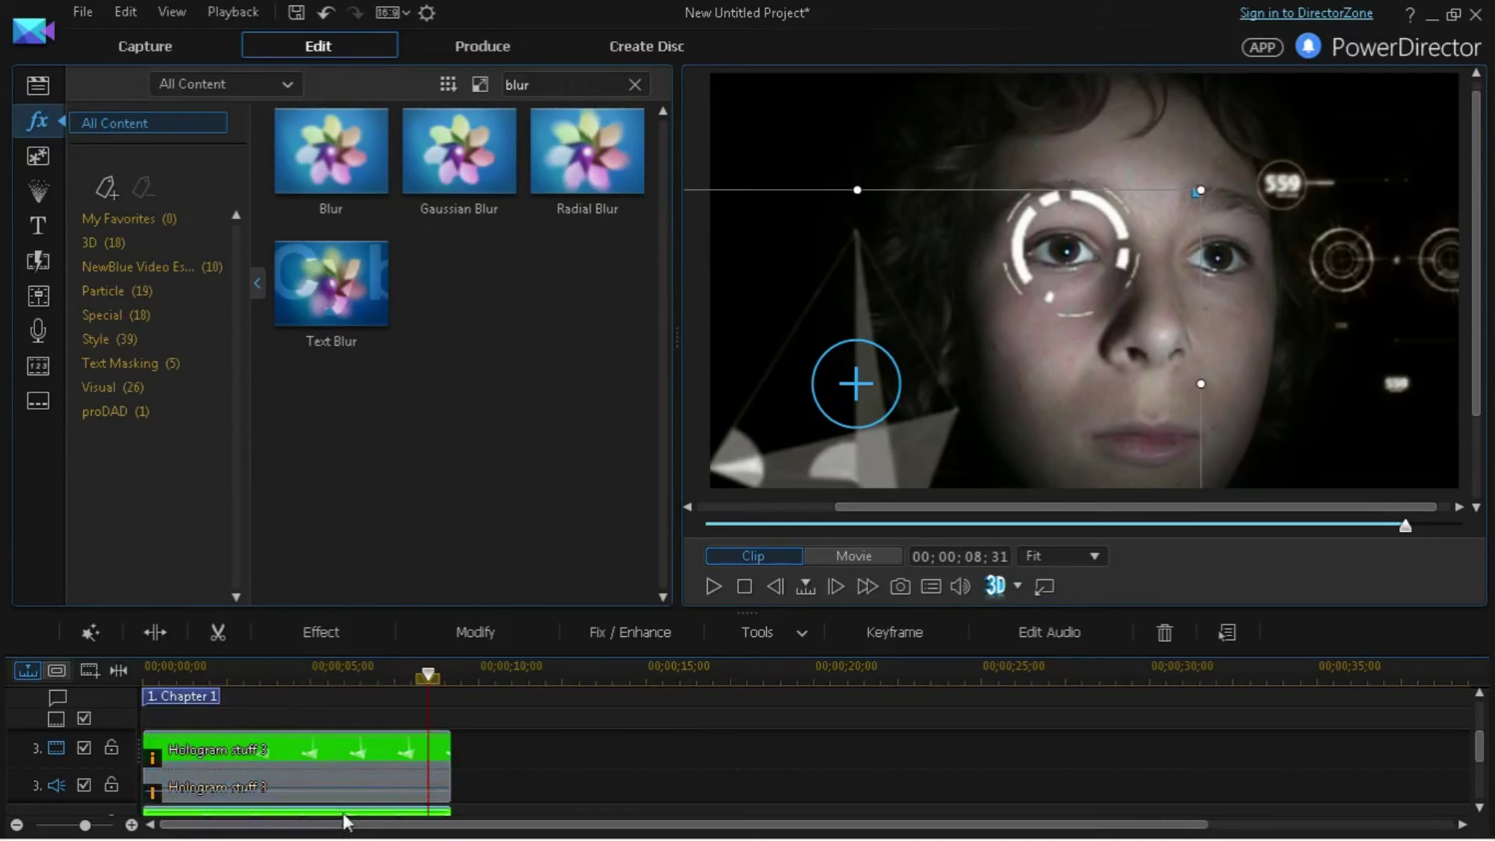
pyautogui.scroll(-2, 659, 783)
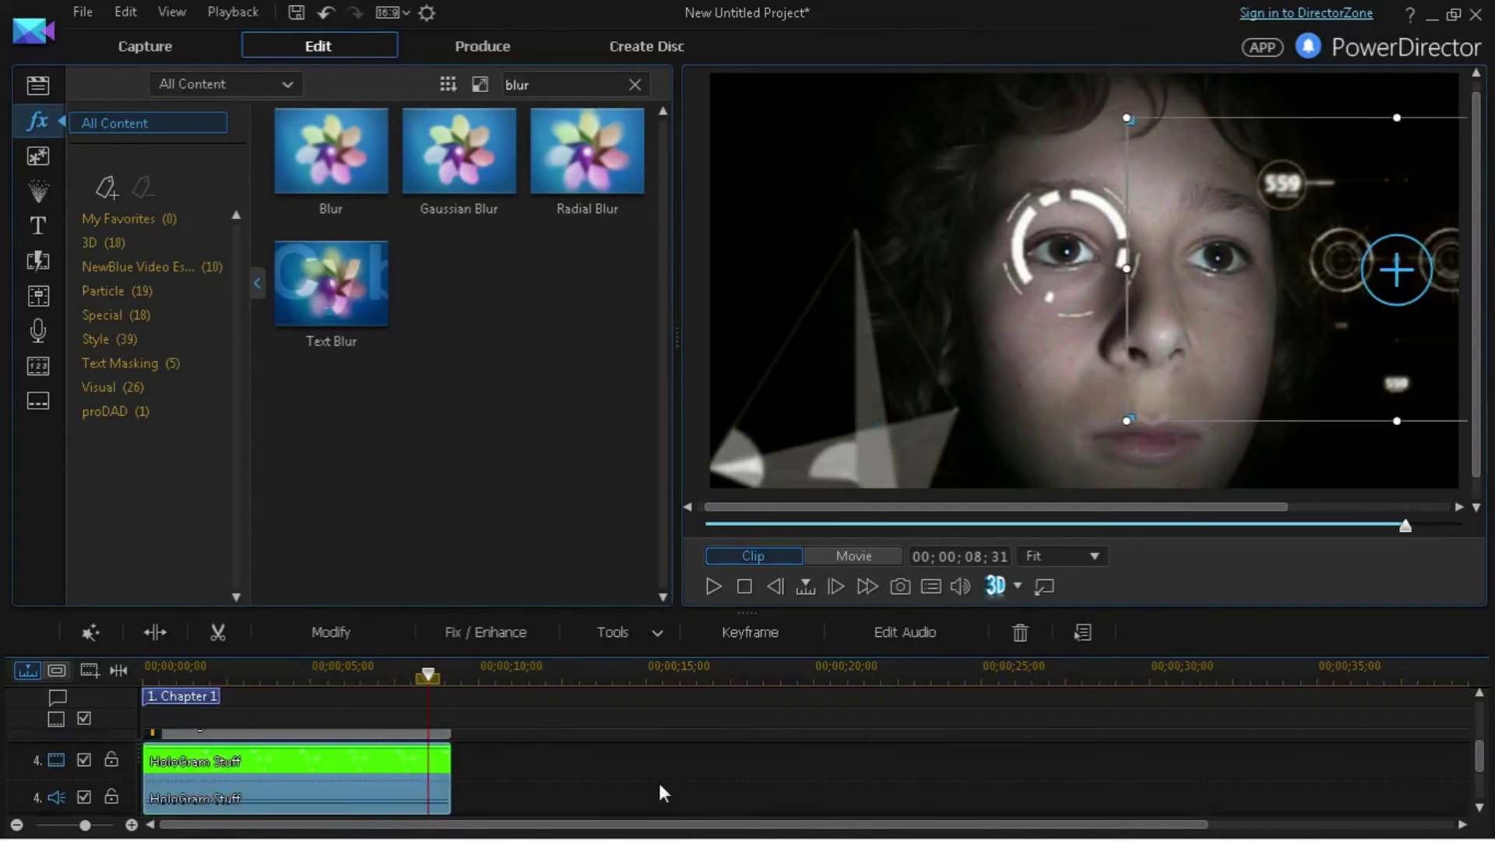
pyautogui.scroll(-2, 614, 773)
pyautogui.scroll(2, 573, 774)
pyautogui.scroll(-1, 1482, 748)
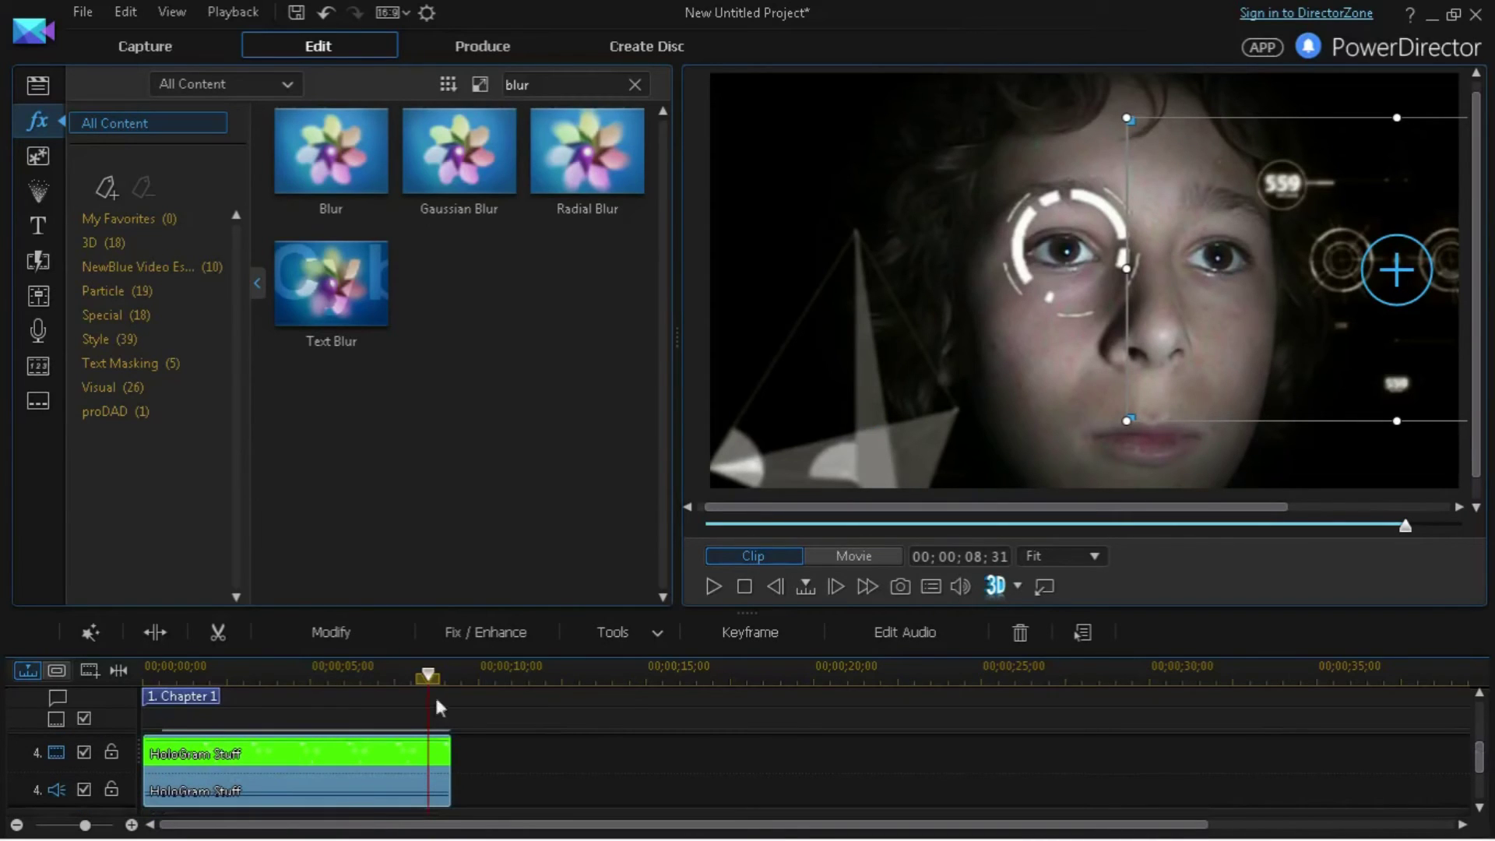
# - Add Blur to the track 4 HoloGram Stuff clip and set its degree to 1
pyautogui.moveTo(330, 150)
pyautogui.mouseDown()
pyautogui.moveTo(369, 707)
pyautogui.moveTo(351, 767)
pyautogui.mouseUp()
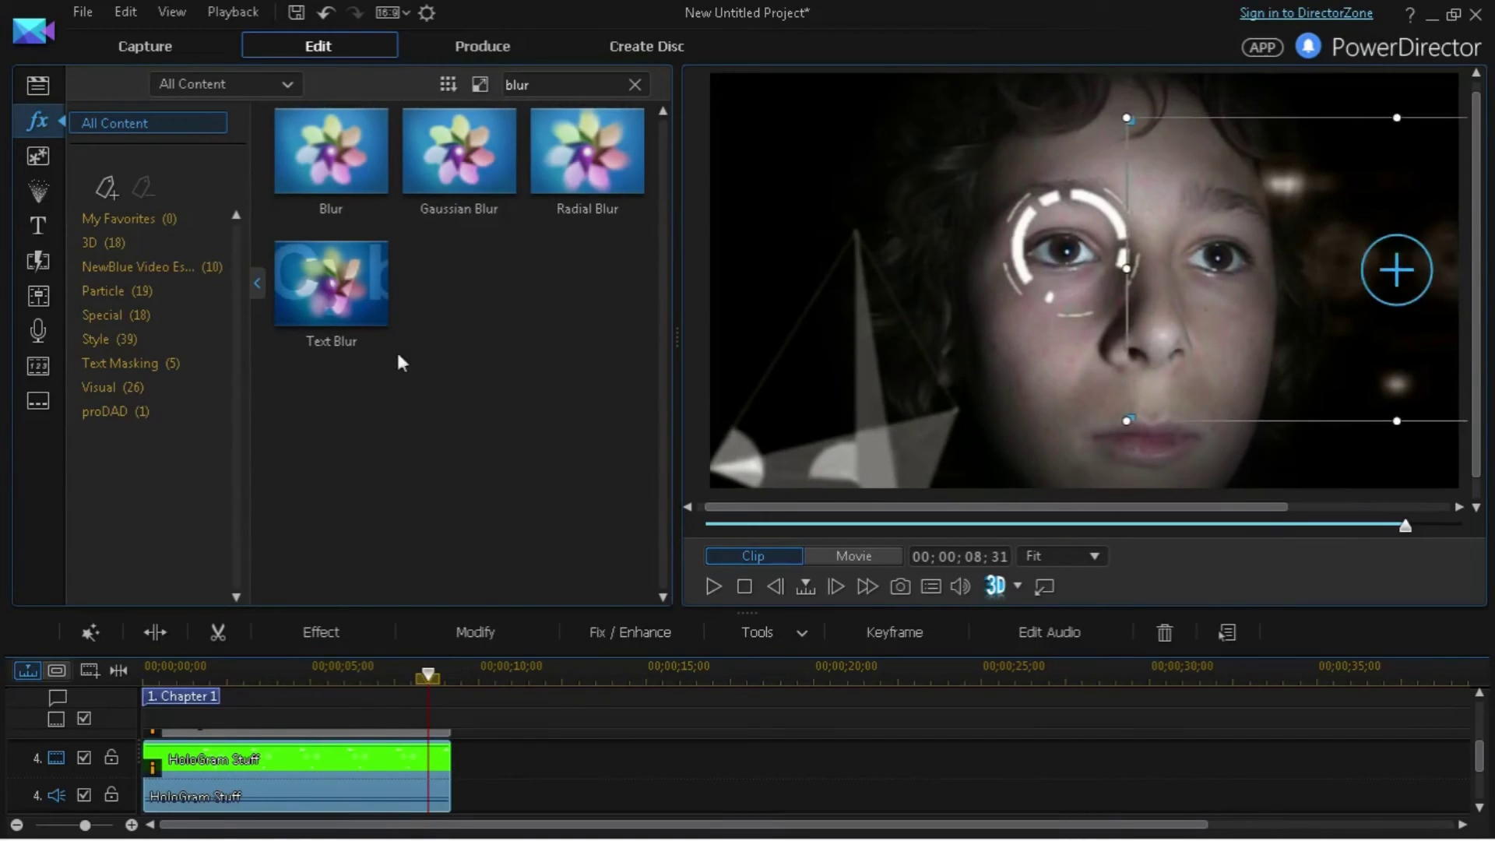
pyautogui.click(321, 631)
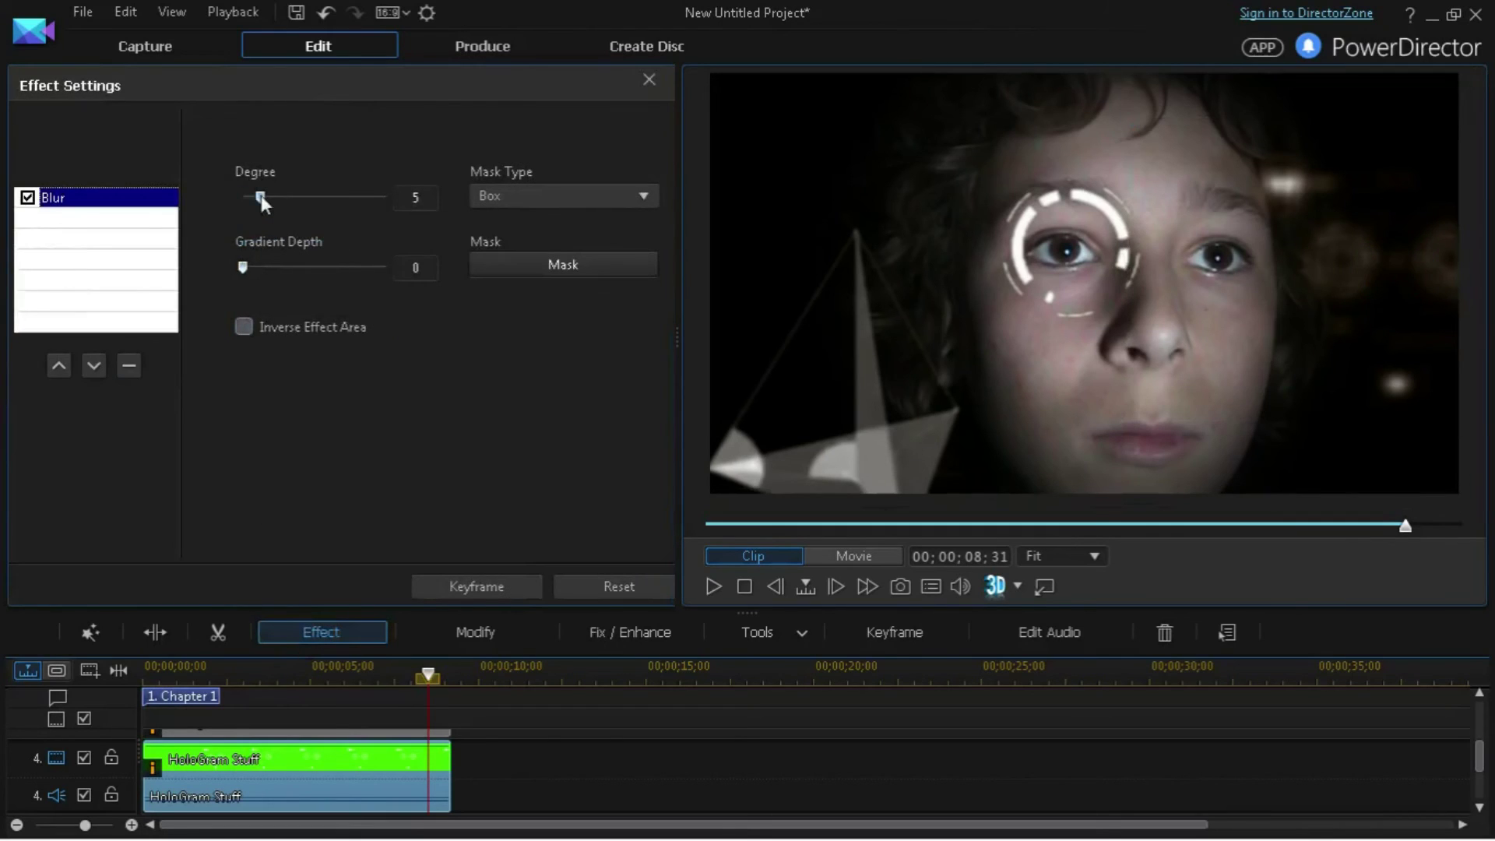
pyautogui.click(419, 201)
pyautogui.write('1')
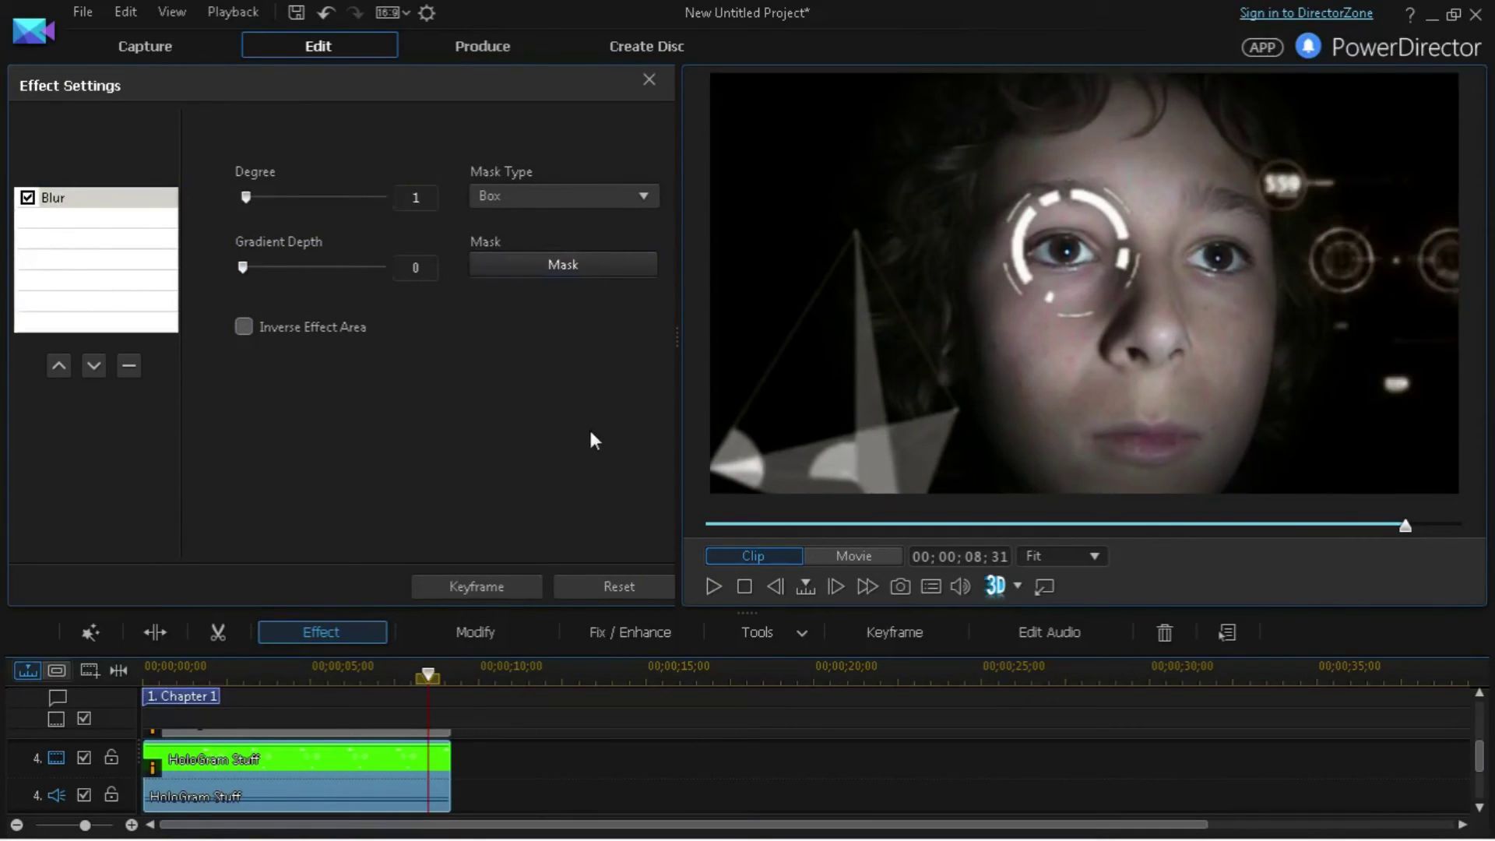
pyautogui.click(649, 80)
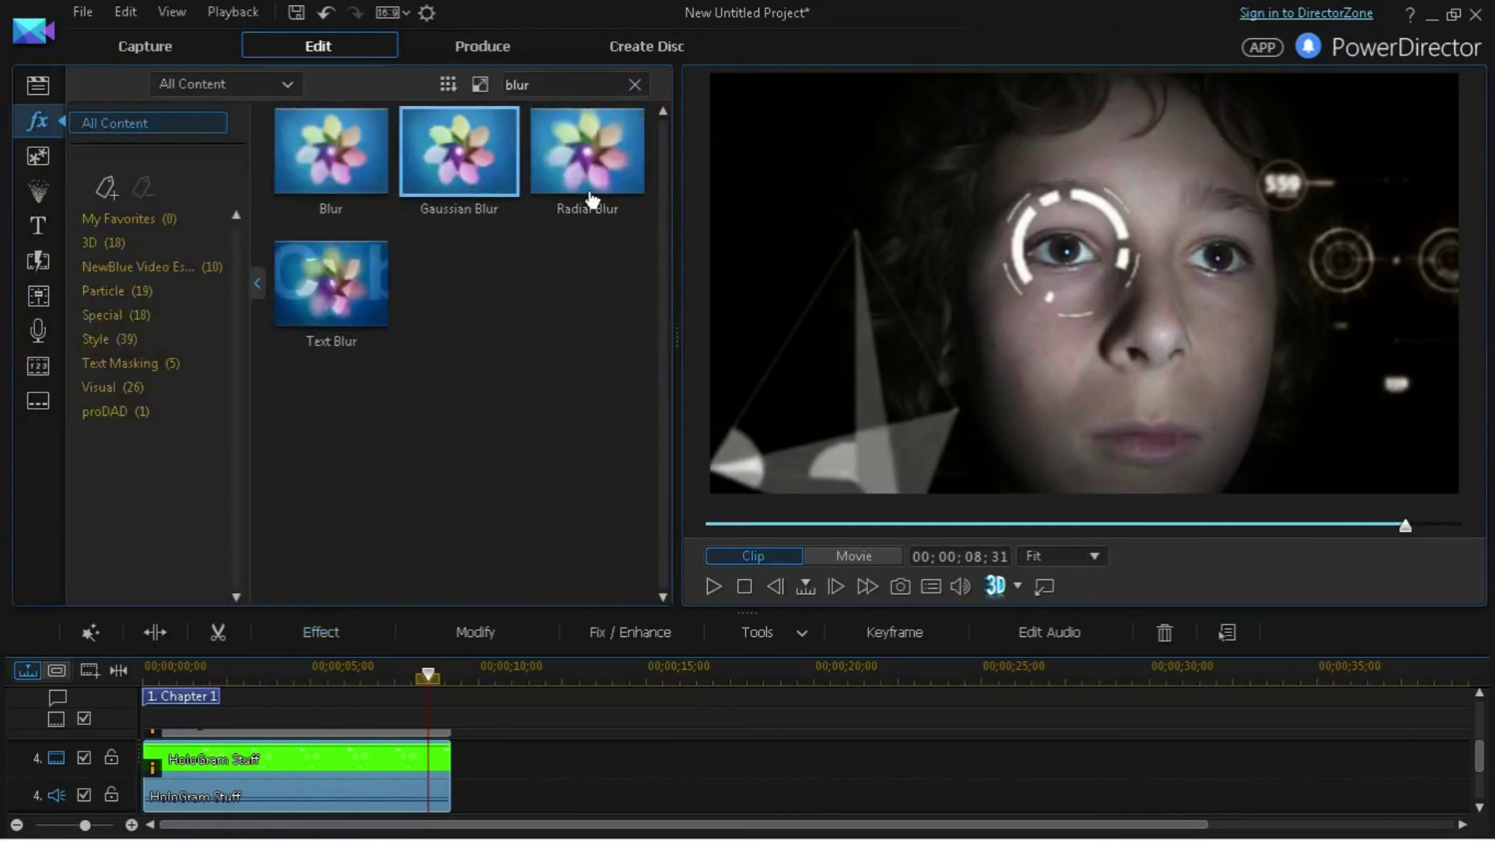
pyautogui.click(587, 158)
pyautogui.scroll(1, 295, 701)
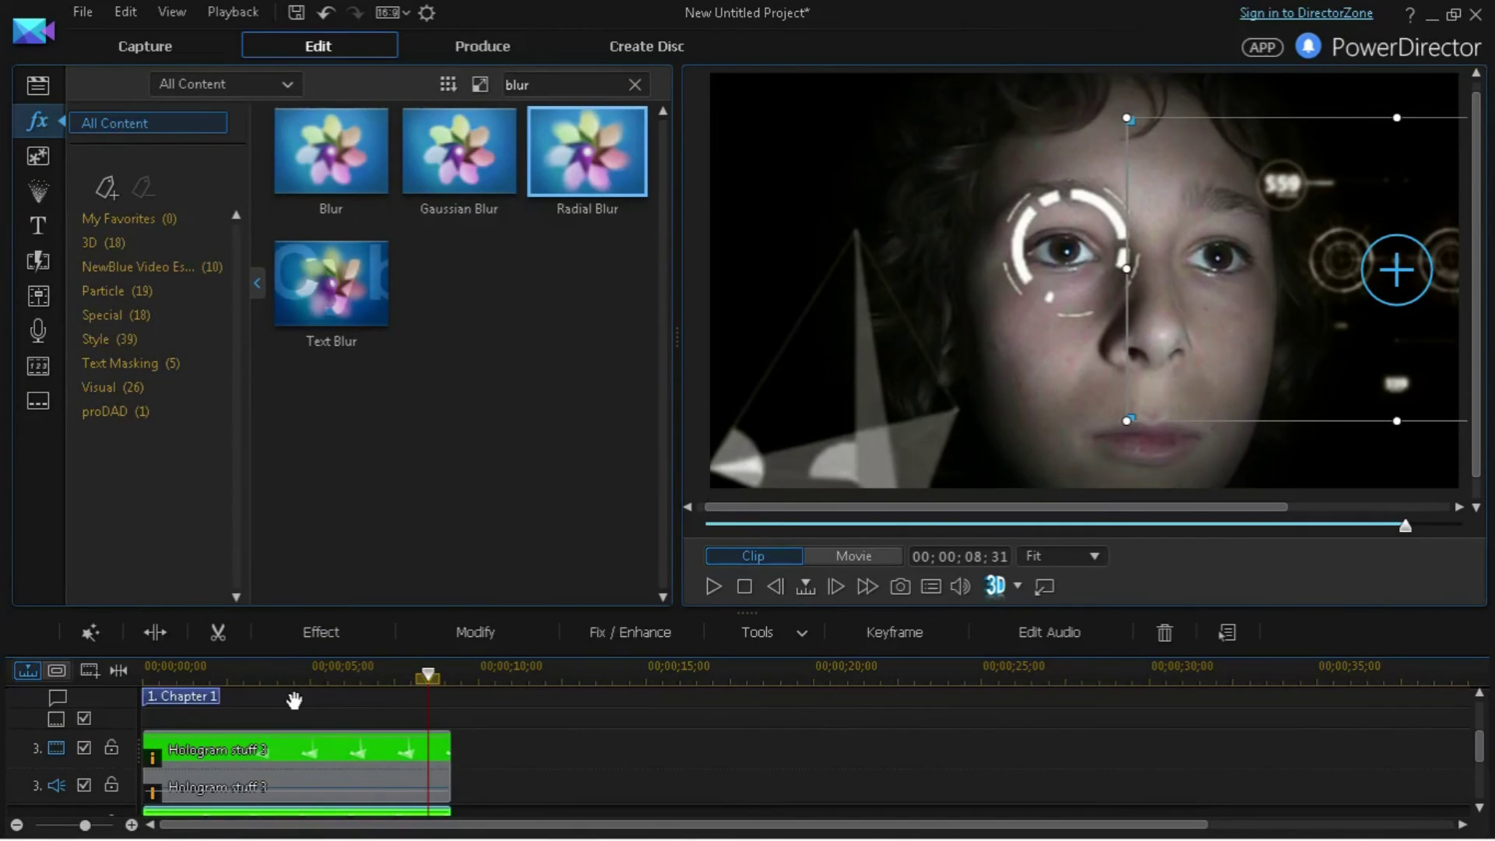
pyautogui.scroll(2, 294, 701)
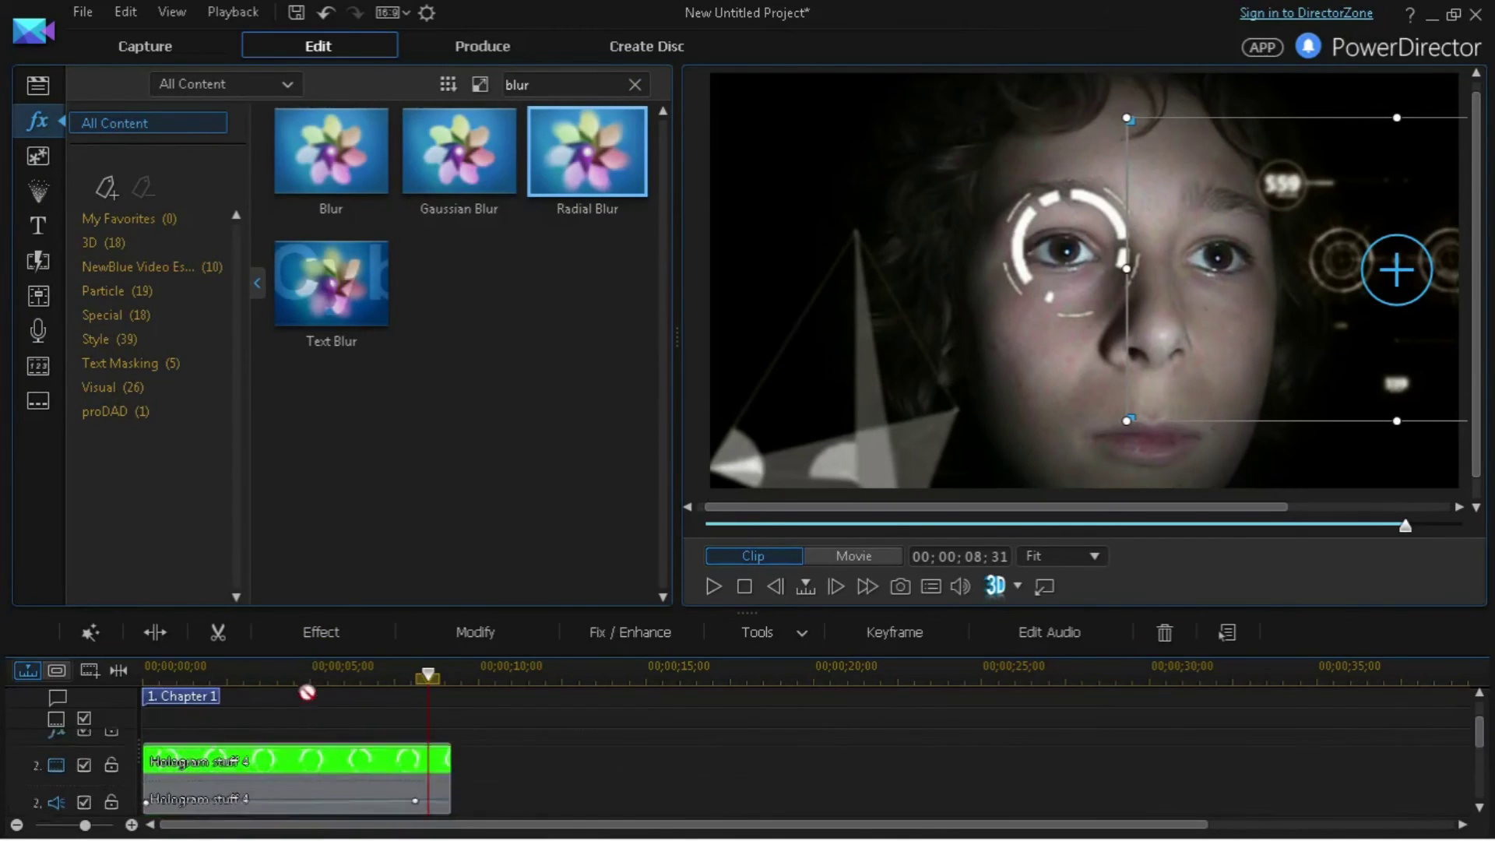
# - Check the Hologram stuff 4 clip's effect settings and play the whole movie from the start
pyautogui.click(313, 764)
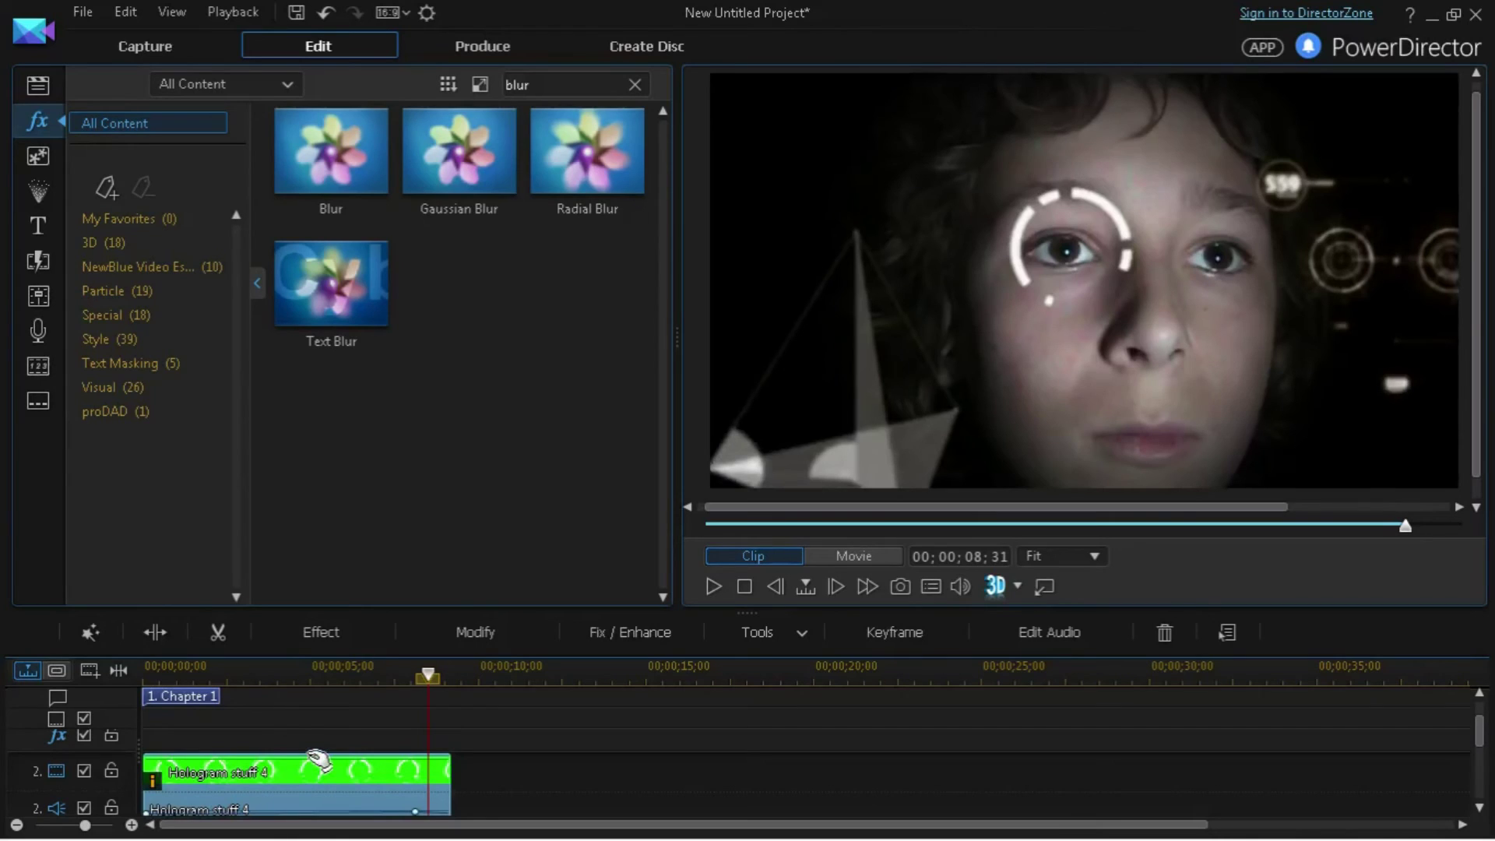
pyautogui.click(320, 632)
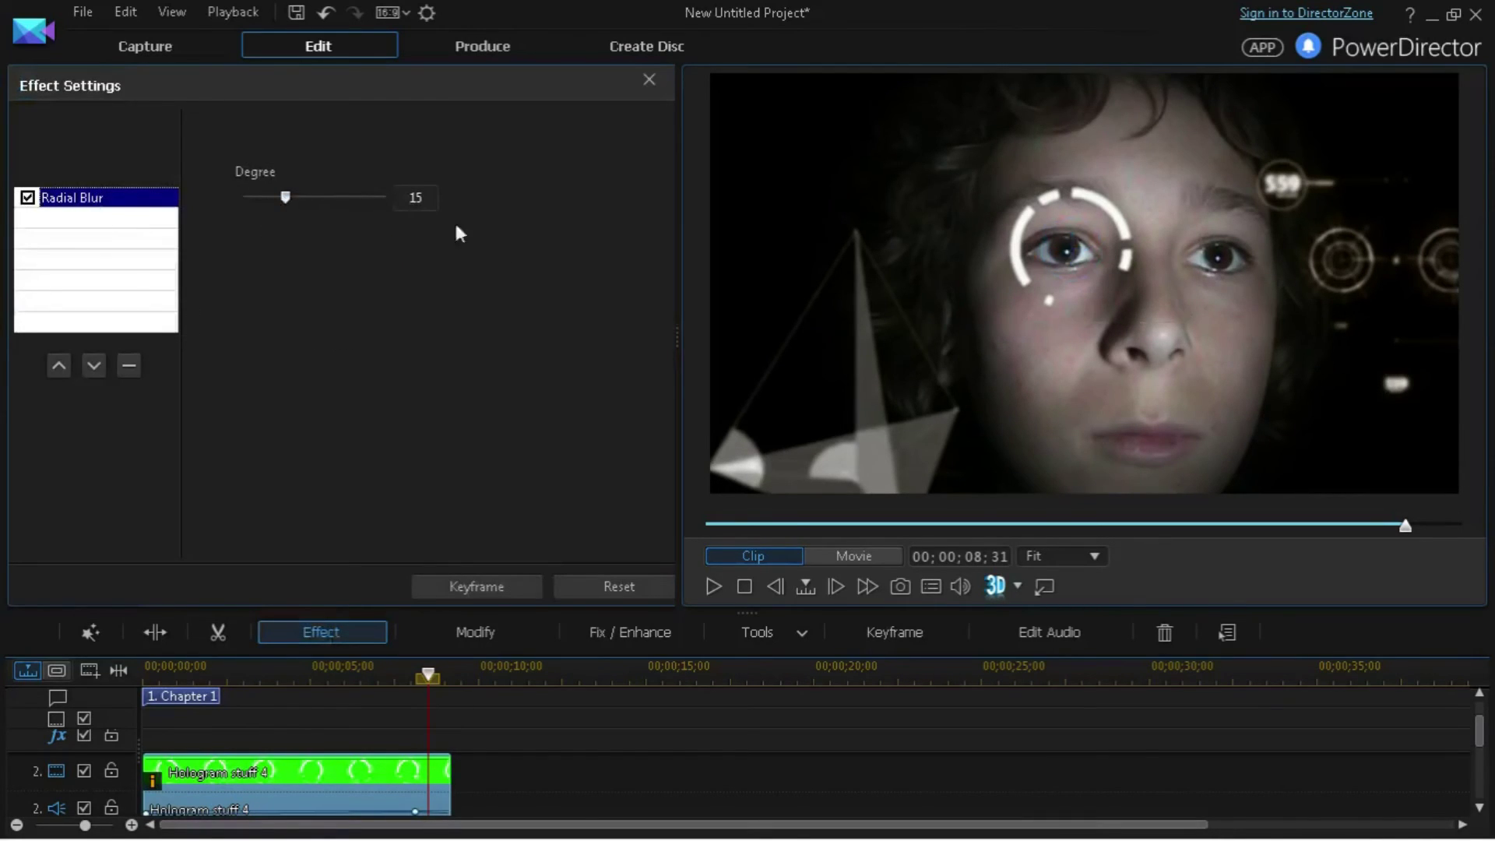
pyautogui.click(426, 676)
pyautogui.click(176, 675)
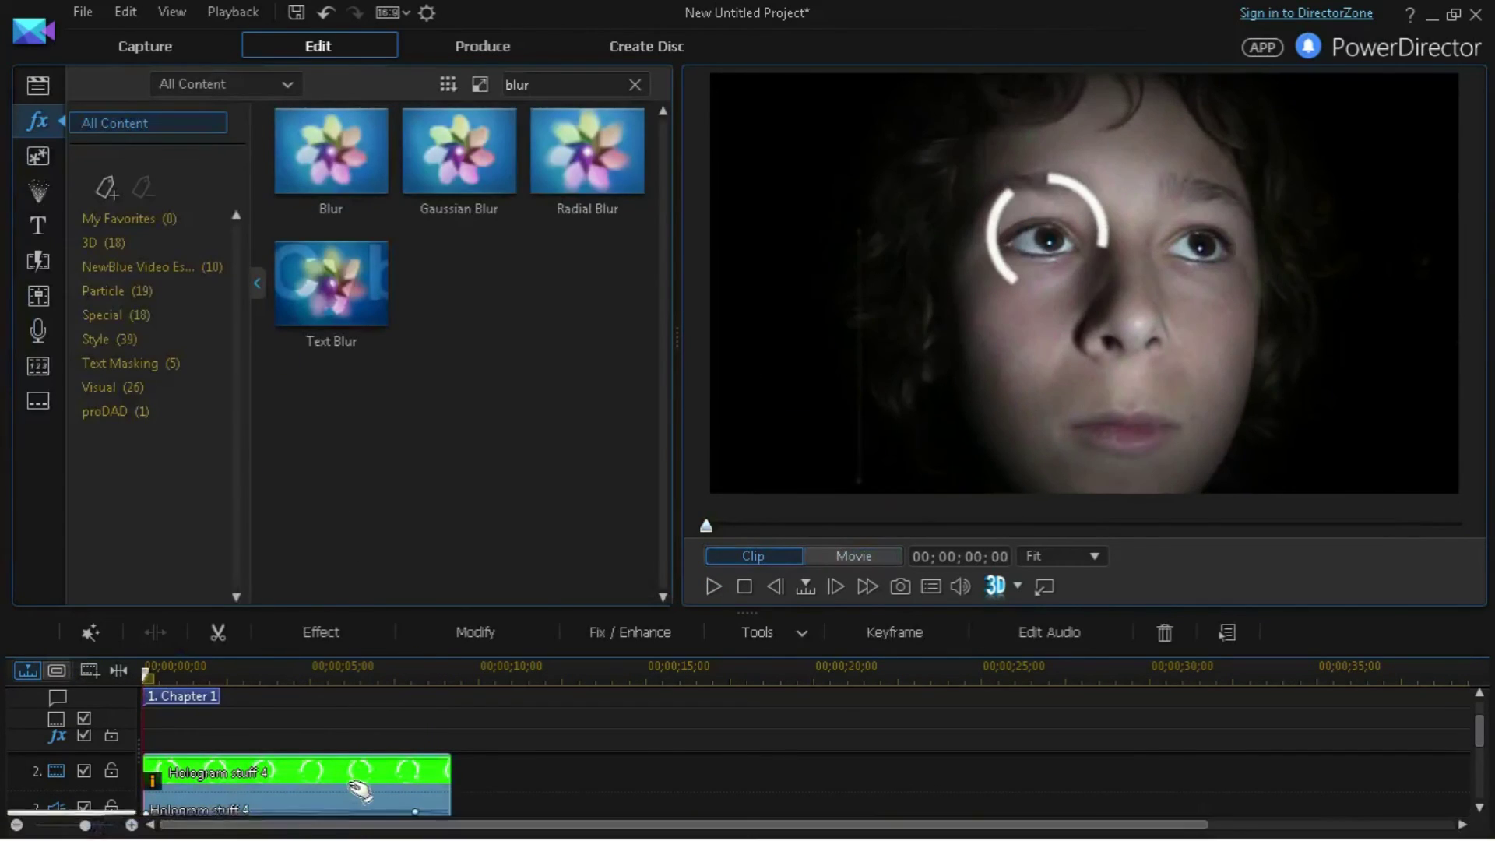
pyautogui.click(326, 631)
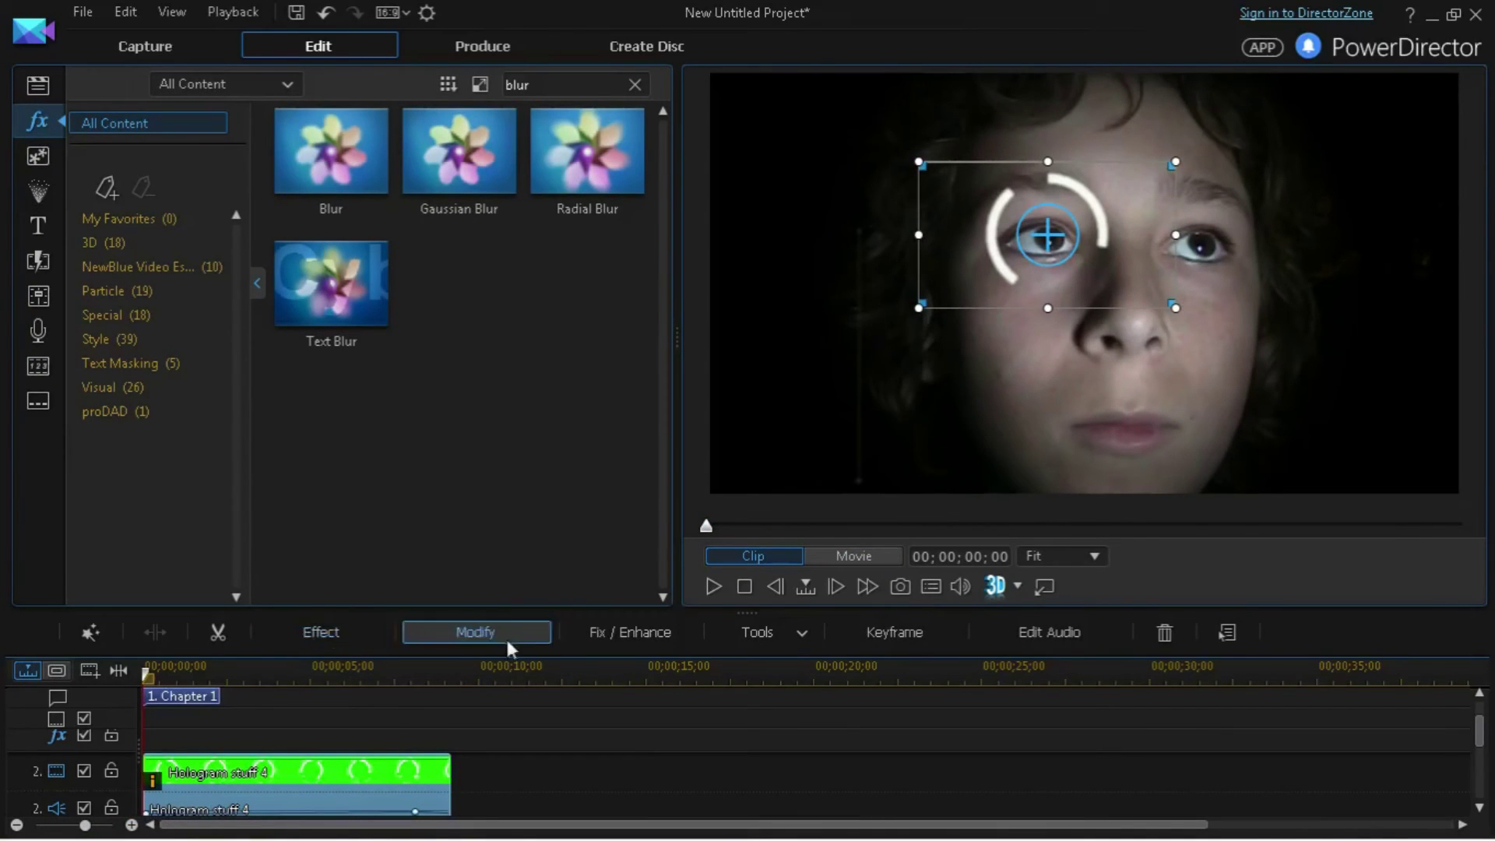
pyautogui.click(707, 585)
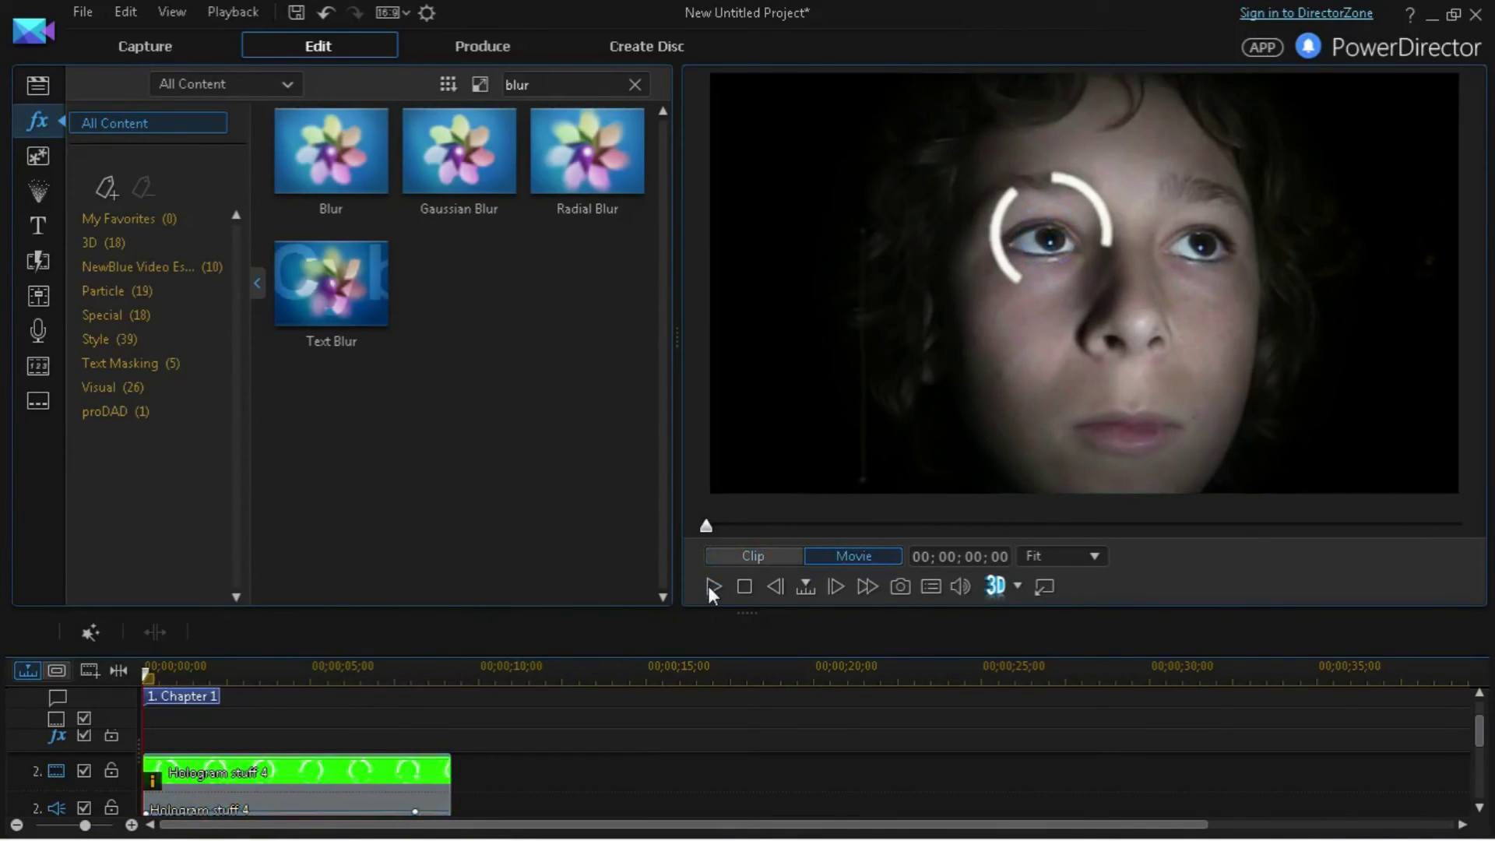
pyautogui.click(707, 585)
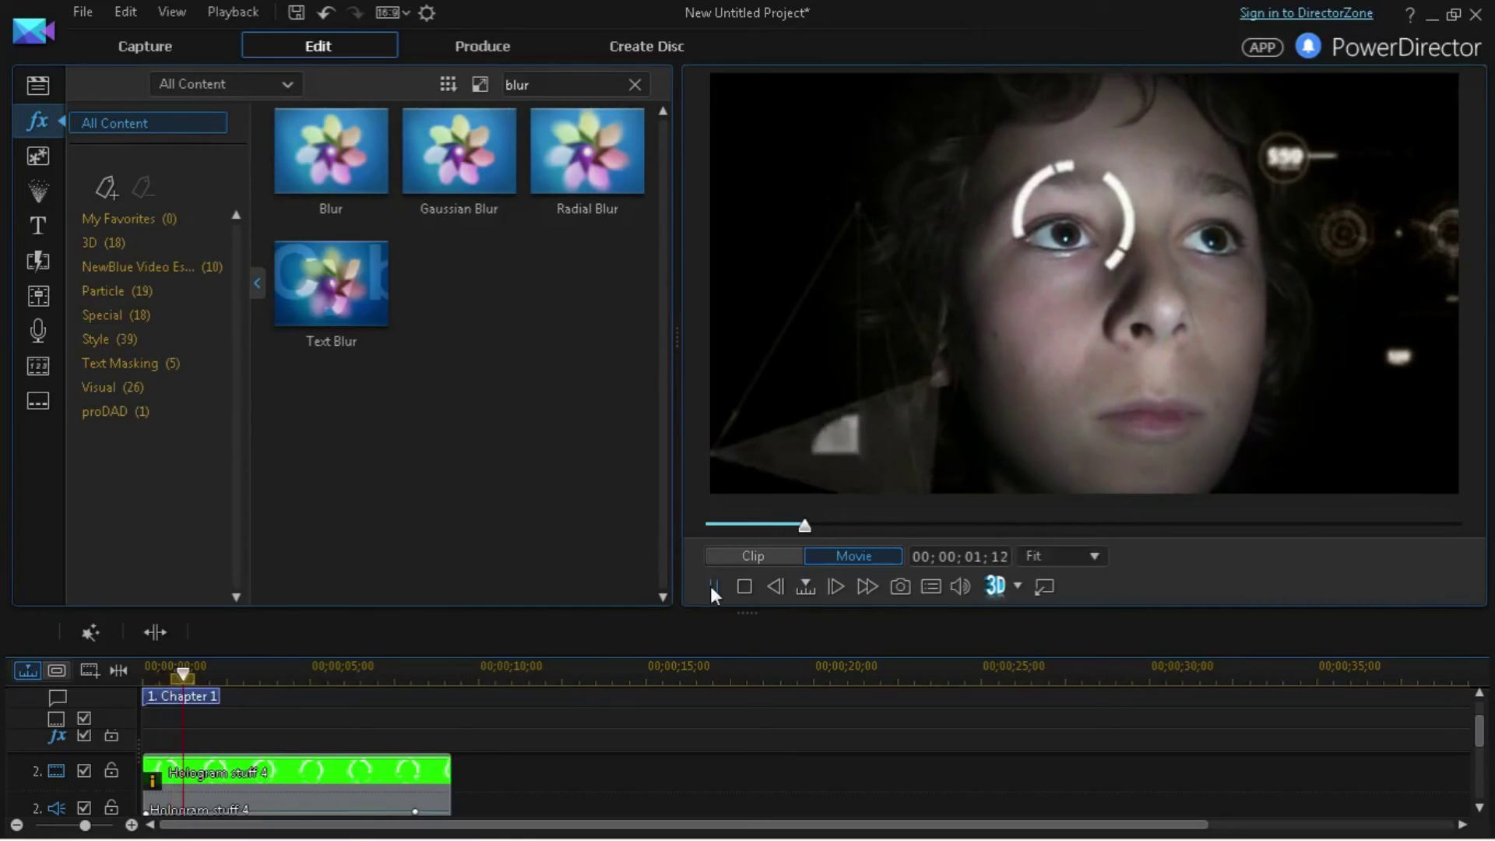
# - Switch off the degree-15 Radial Blur on the Hologram stuff 4 clip
pyautogui.click(309, 771)
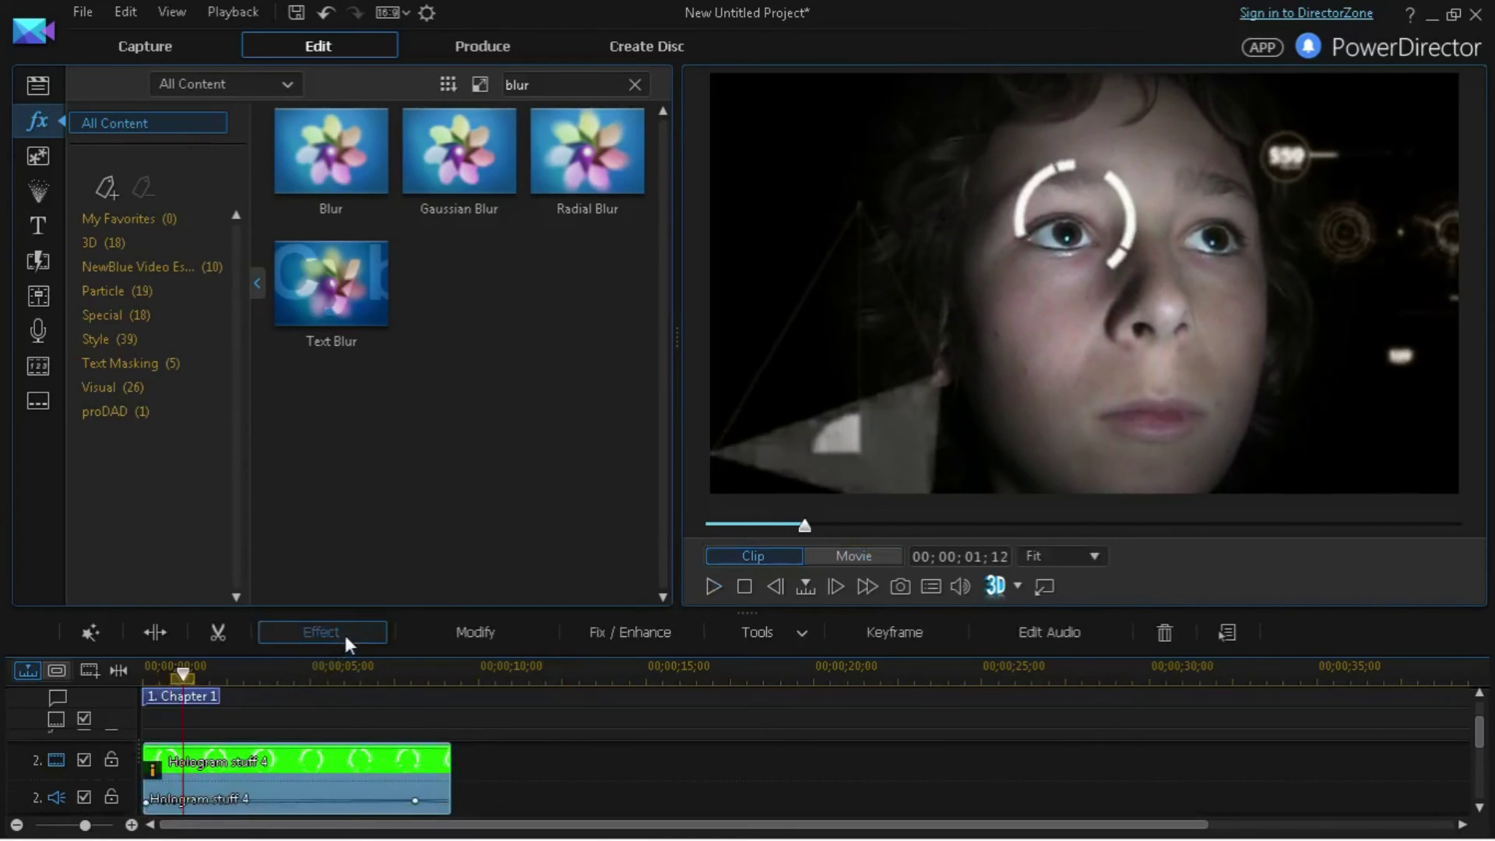
pyautogui.click(343, 631)
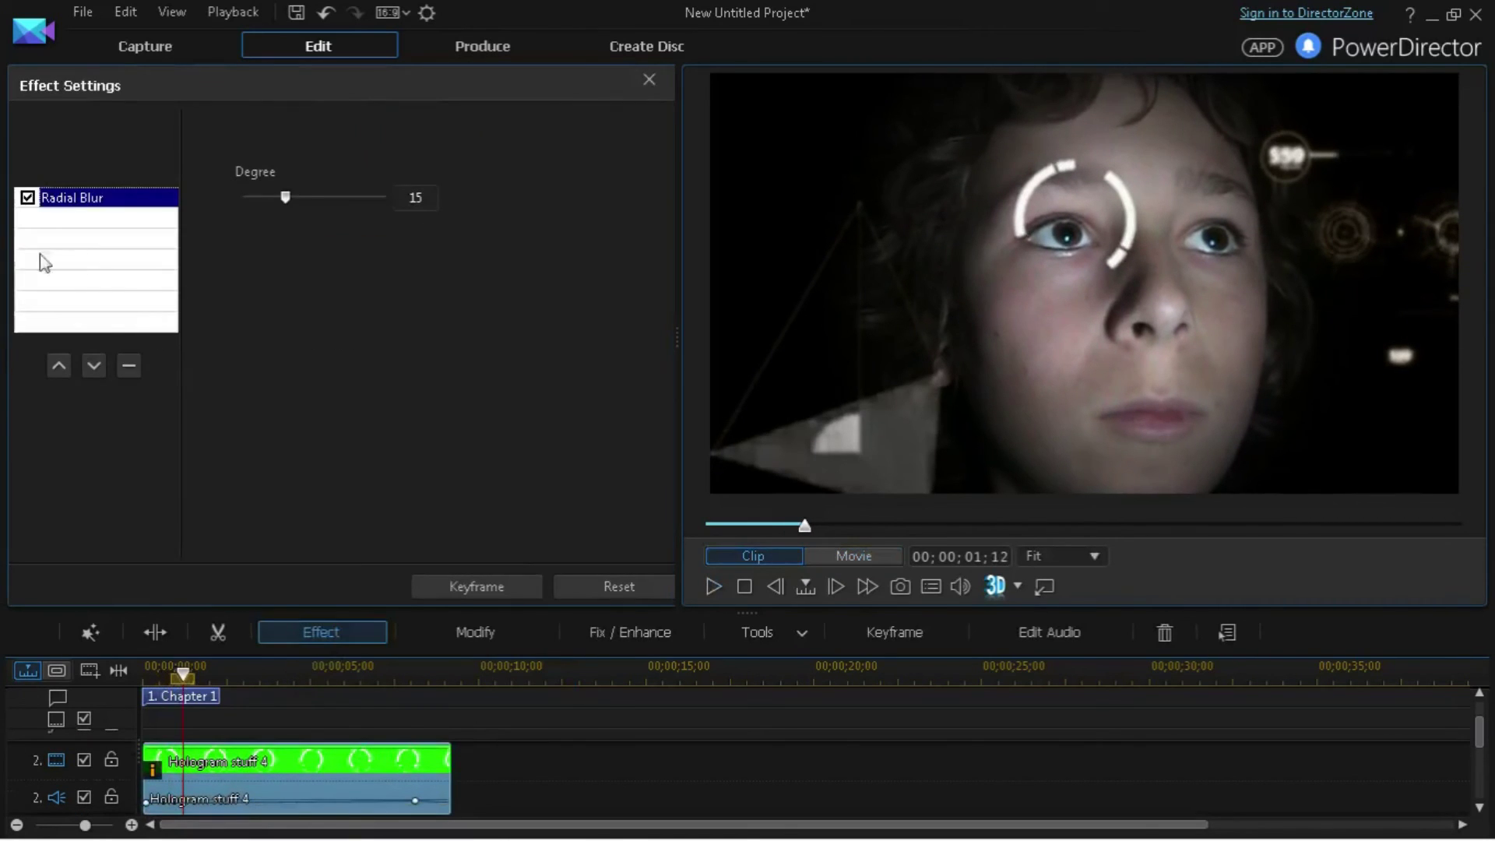
pyautogui.click(29, 198)
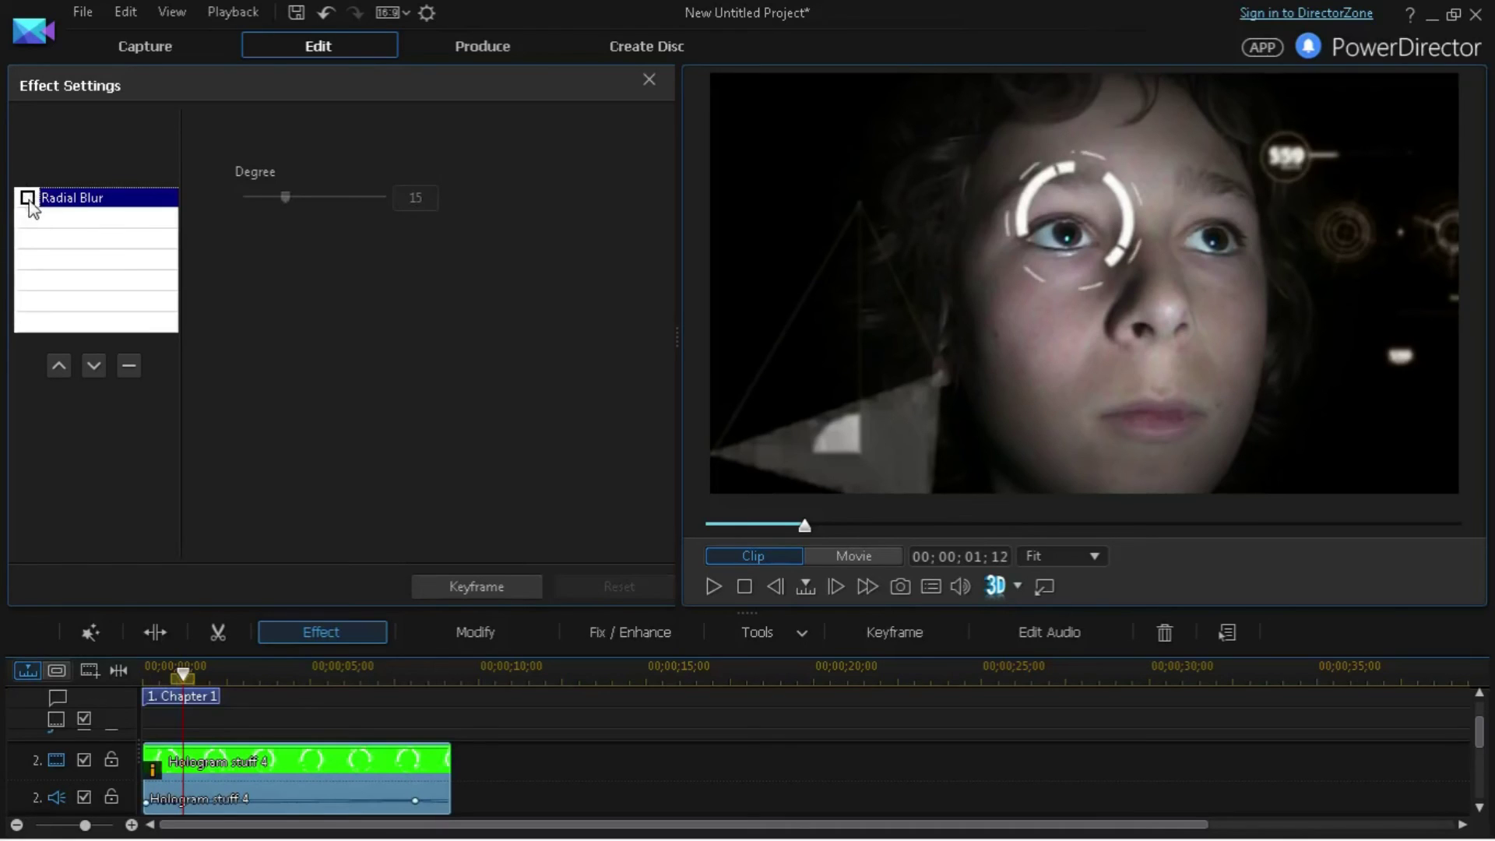
pyautogui.click(647, 81)
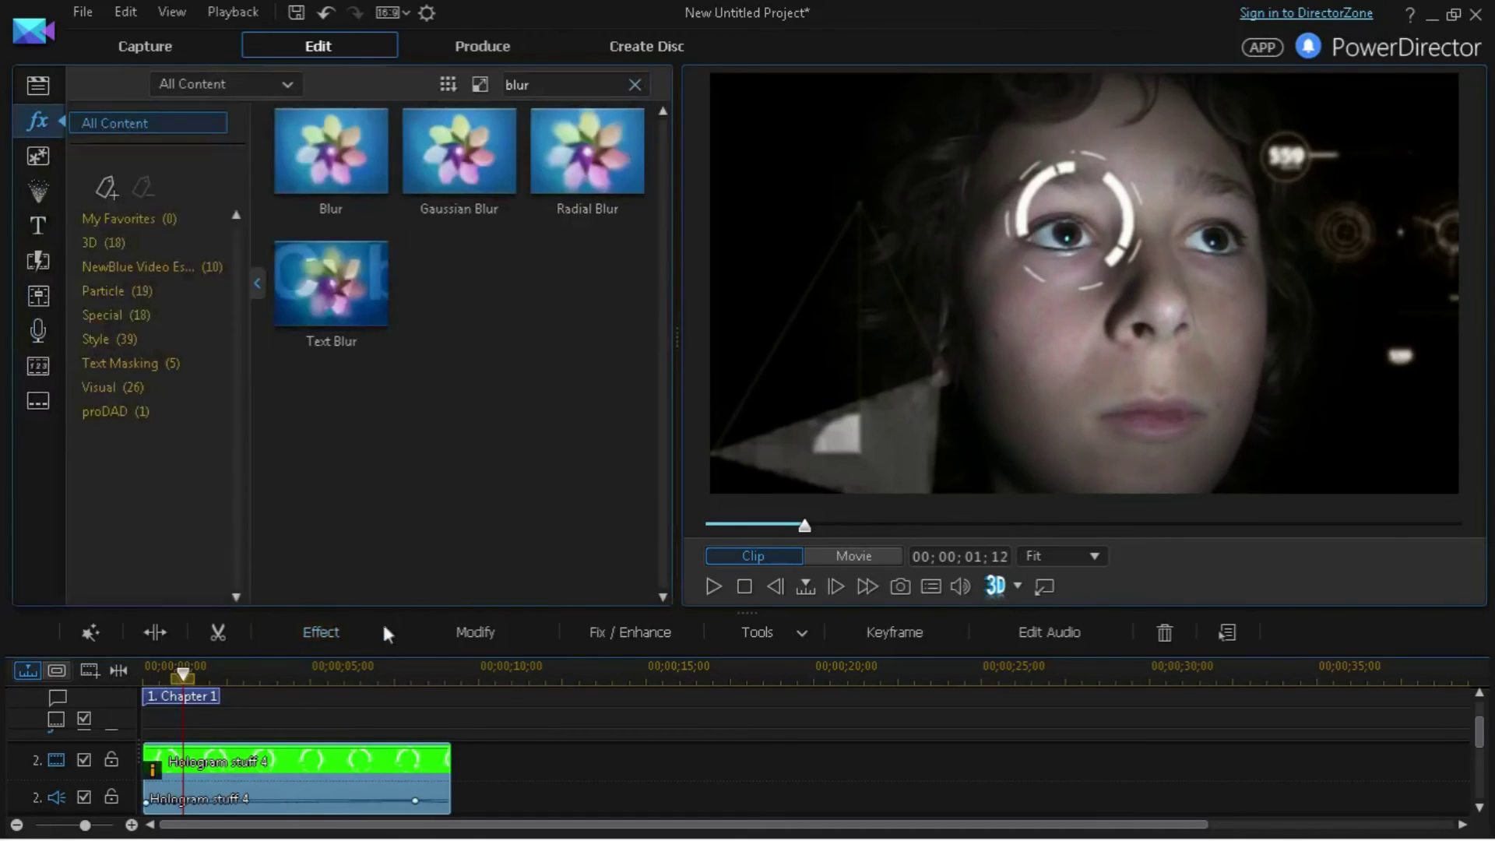
pyautogui.click(397, 760)
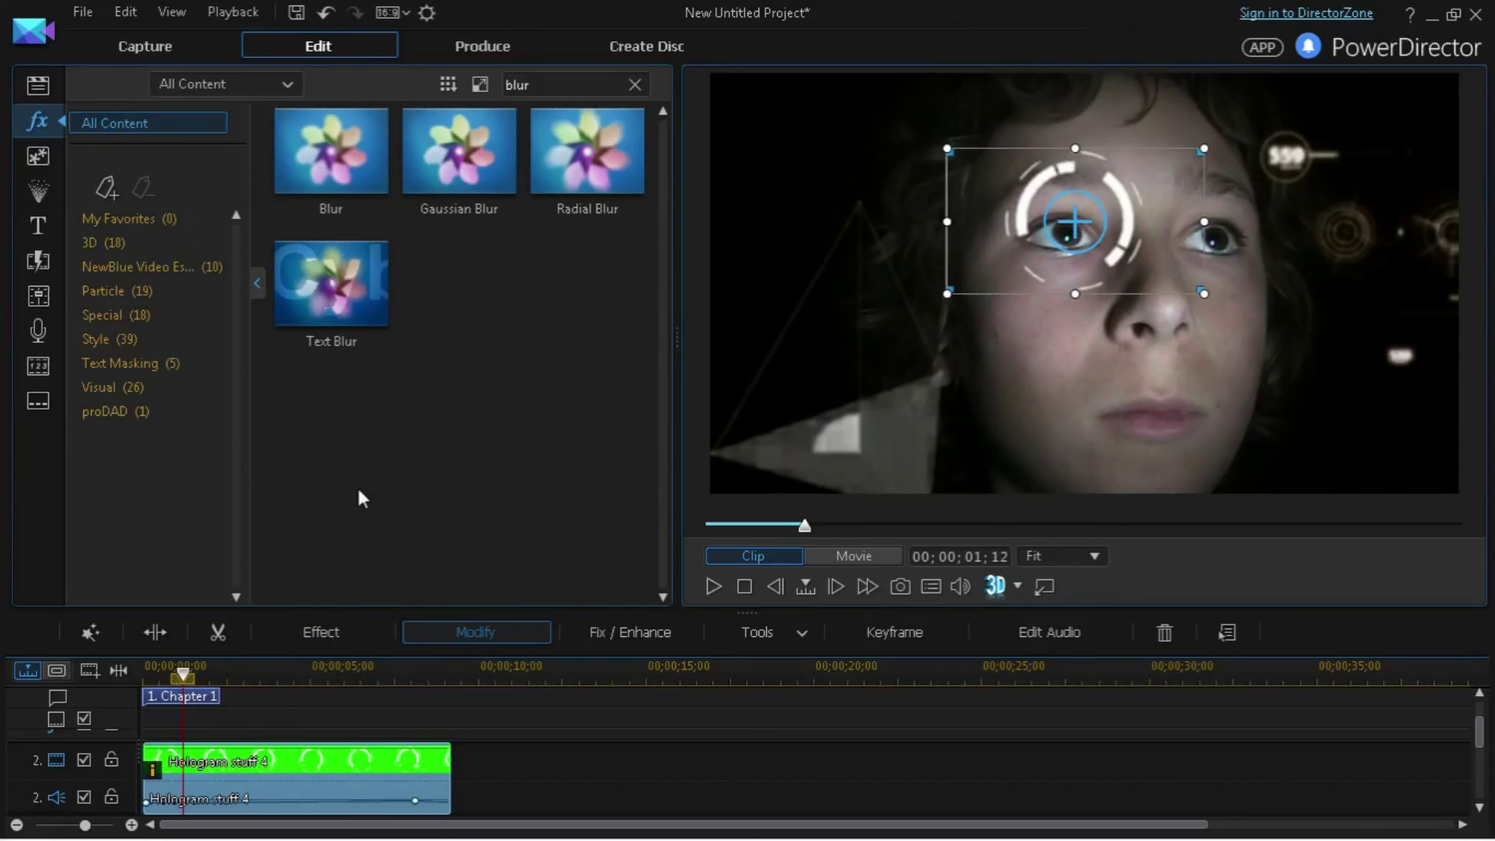
# - Enable a shadow on the Hologram stuff 4 ring in PiP Designer (F2)
pyautogui.press('F2')
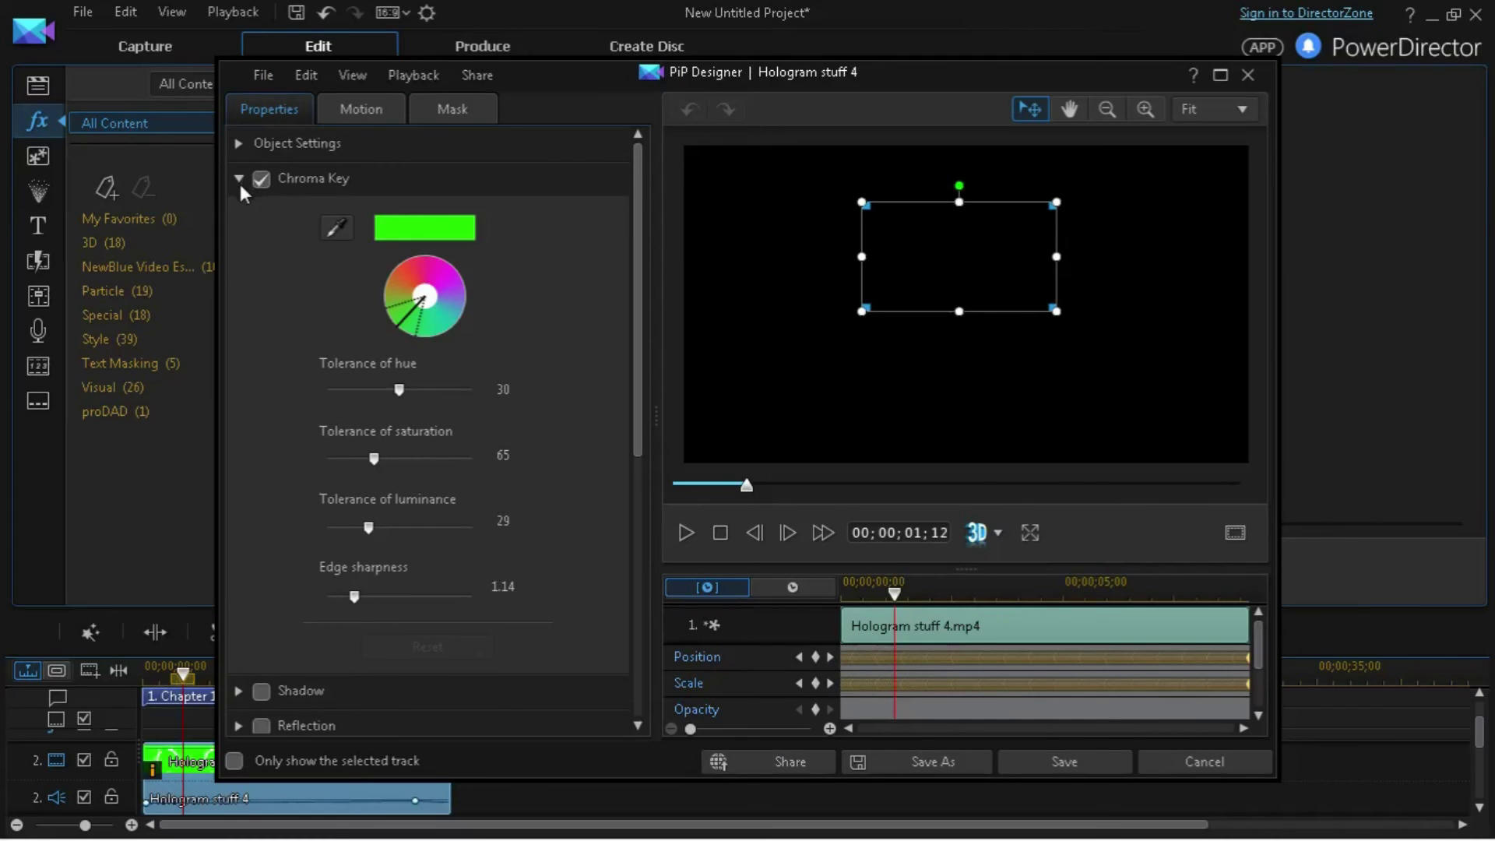
pyautogui.click(240, 181)
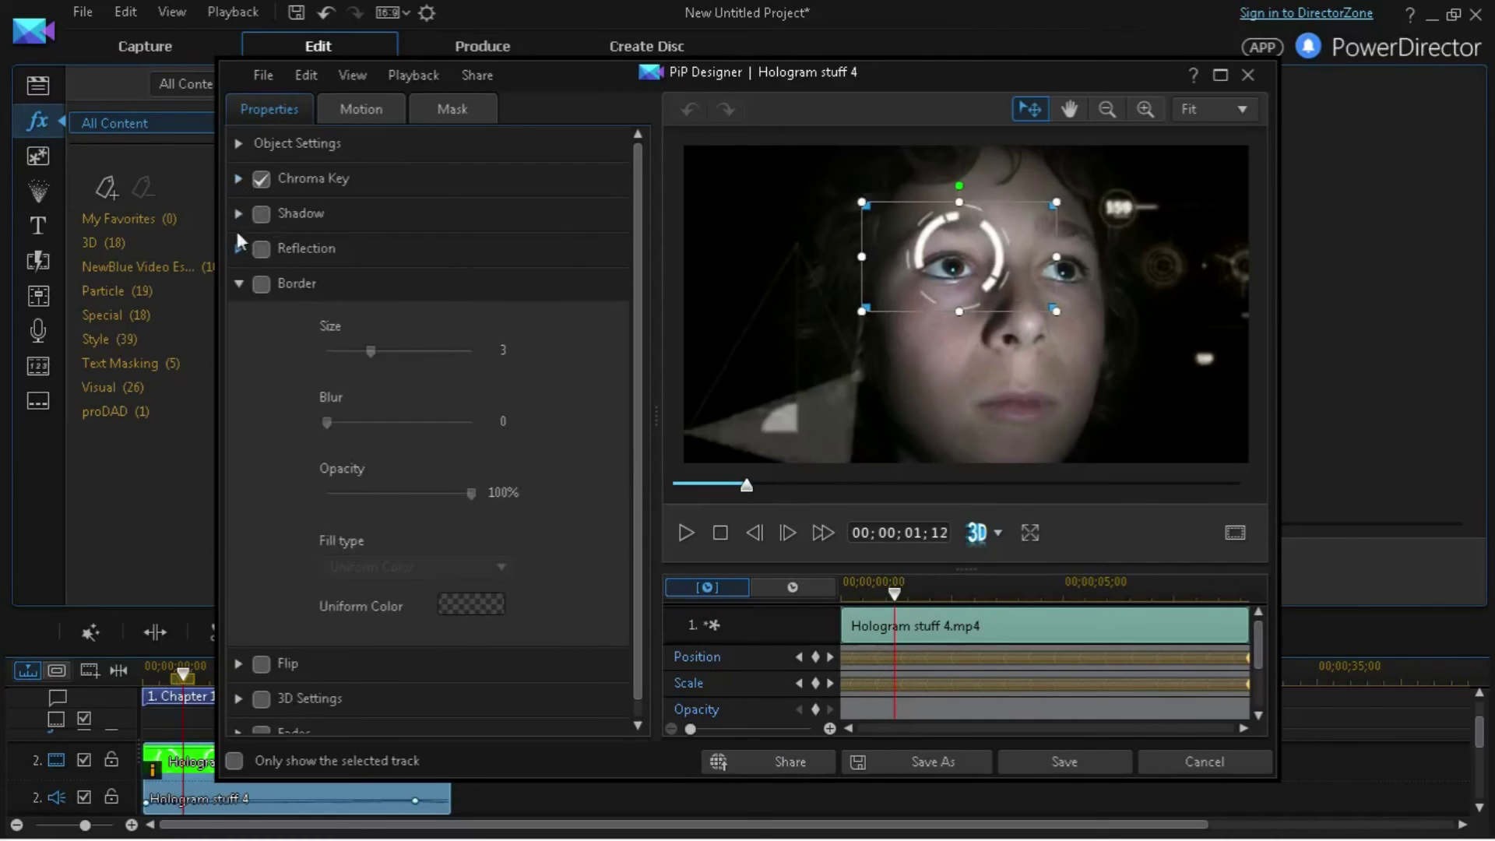
pyautogui.click(265, 214)
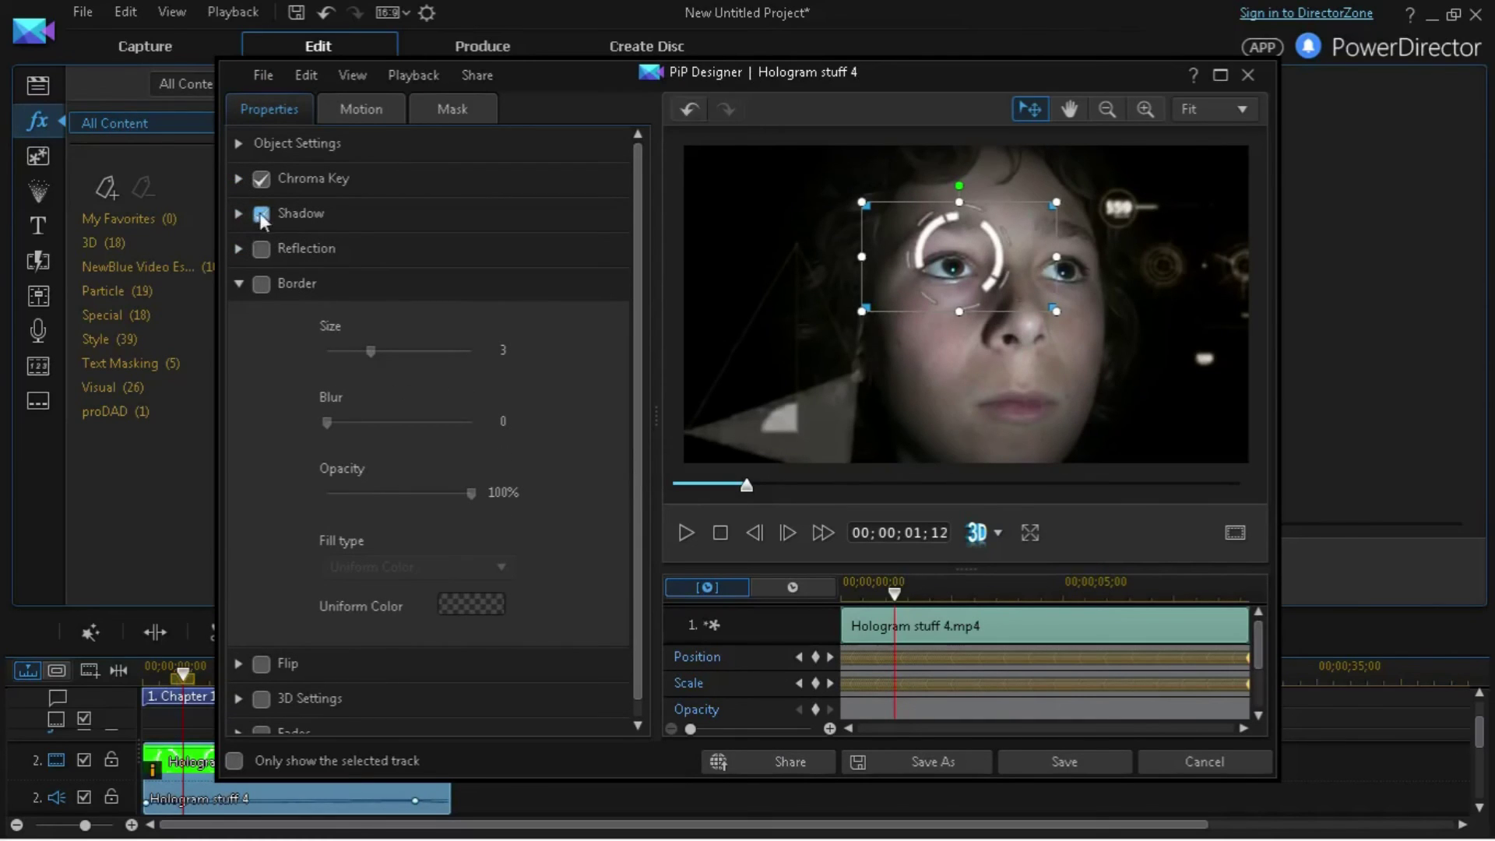
pyautogui.click(237, 214)
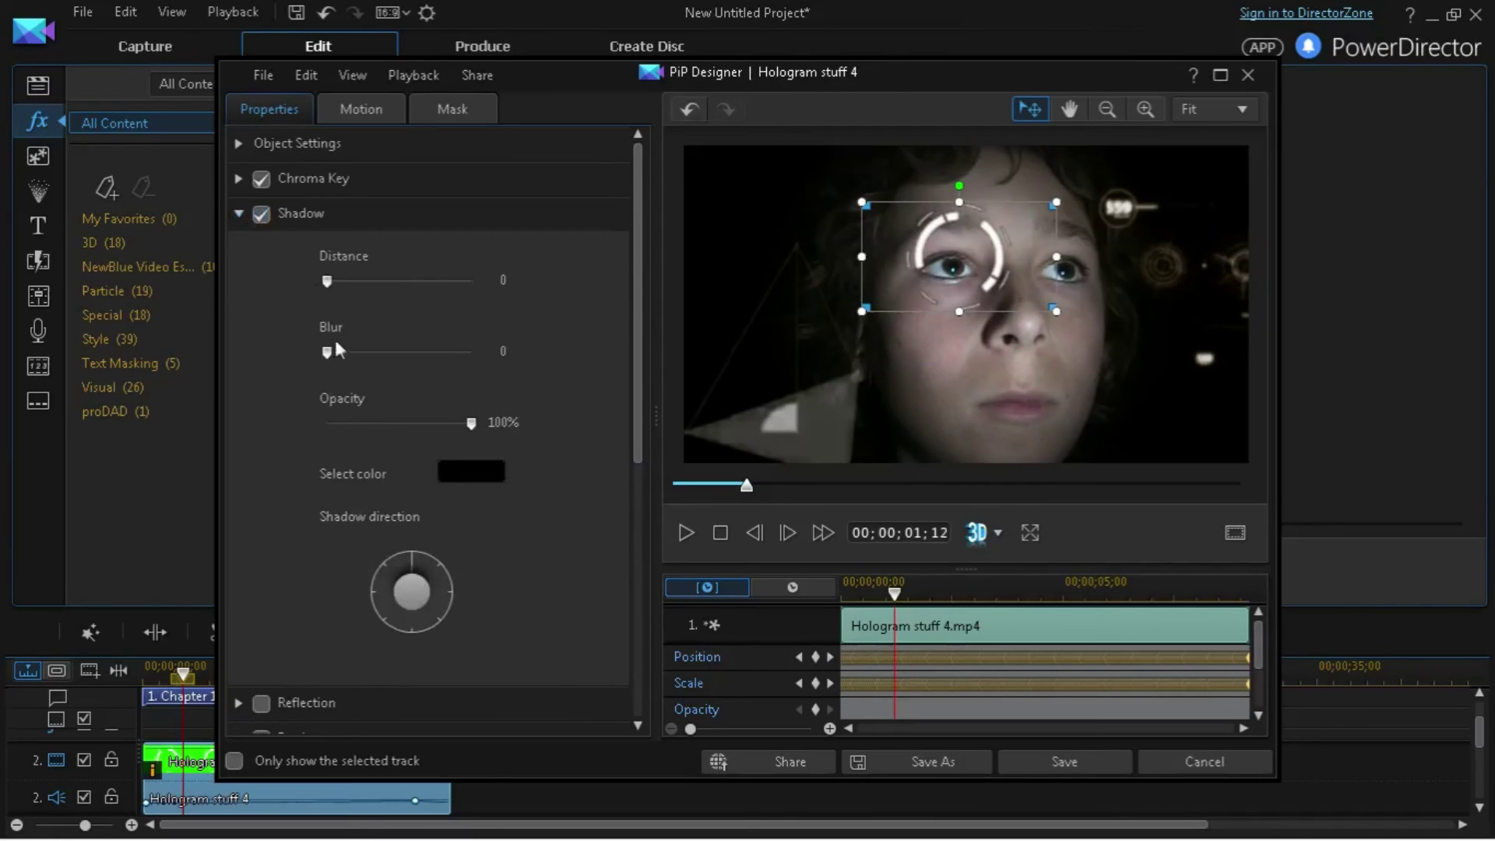
# - Set the shadow to distance 14, blur 10 and 51% opacity, adjusting its direction
pyautogui.moveTo(326, 281); pyautogui.dragTo(337, 280)
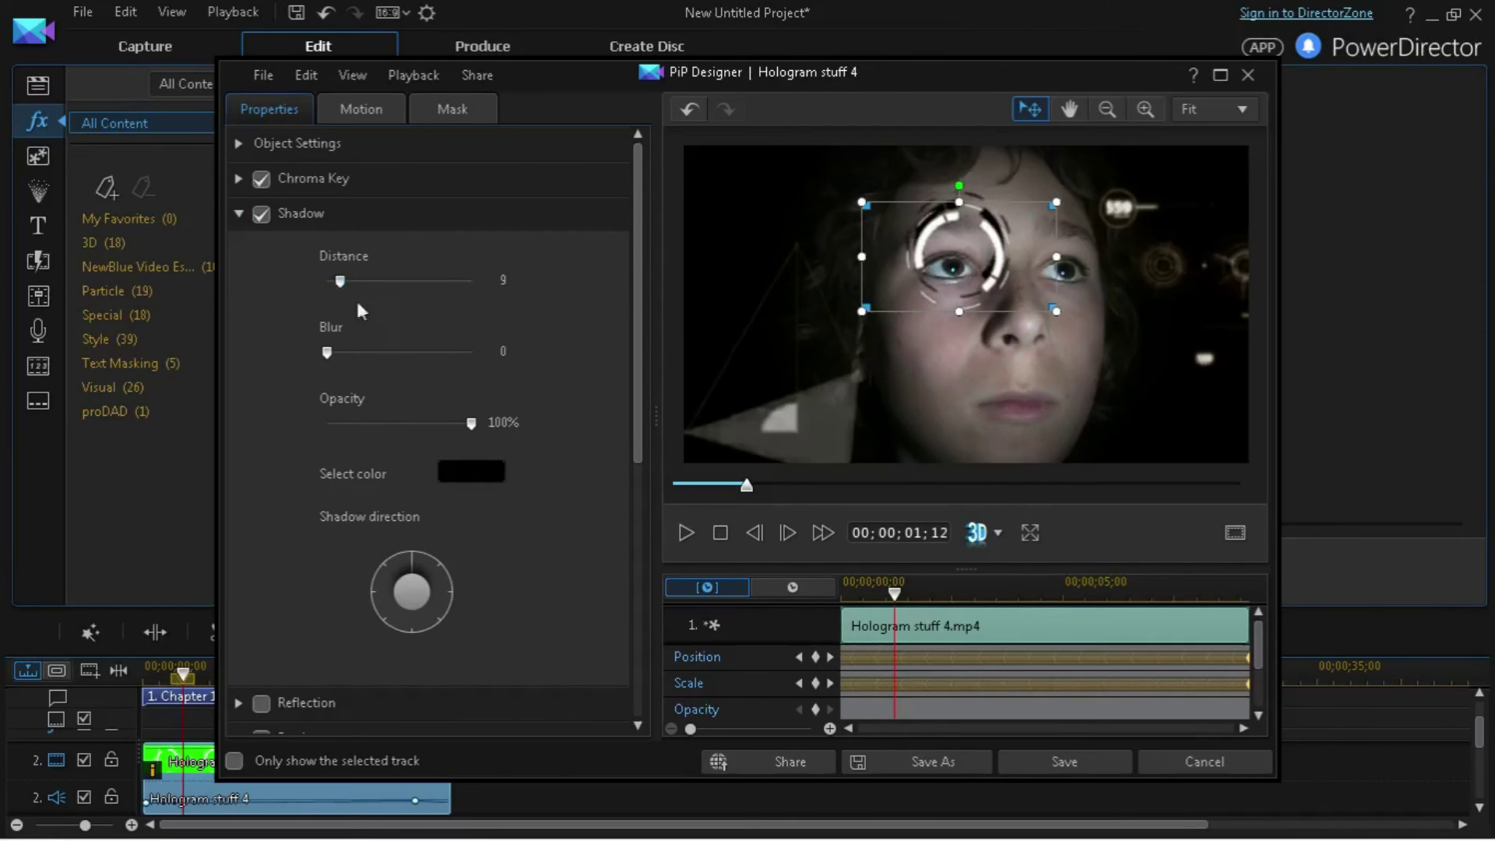
pyautogui.moveTo(351, 278); pyautogui.dragTo(338, 278)
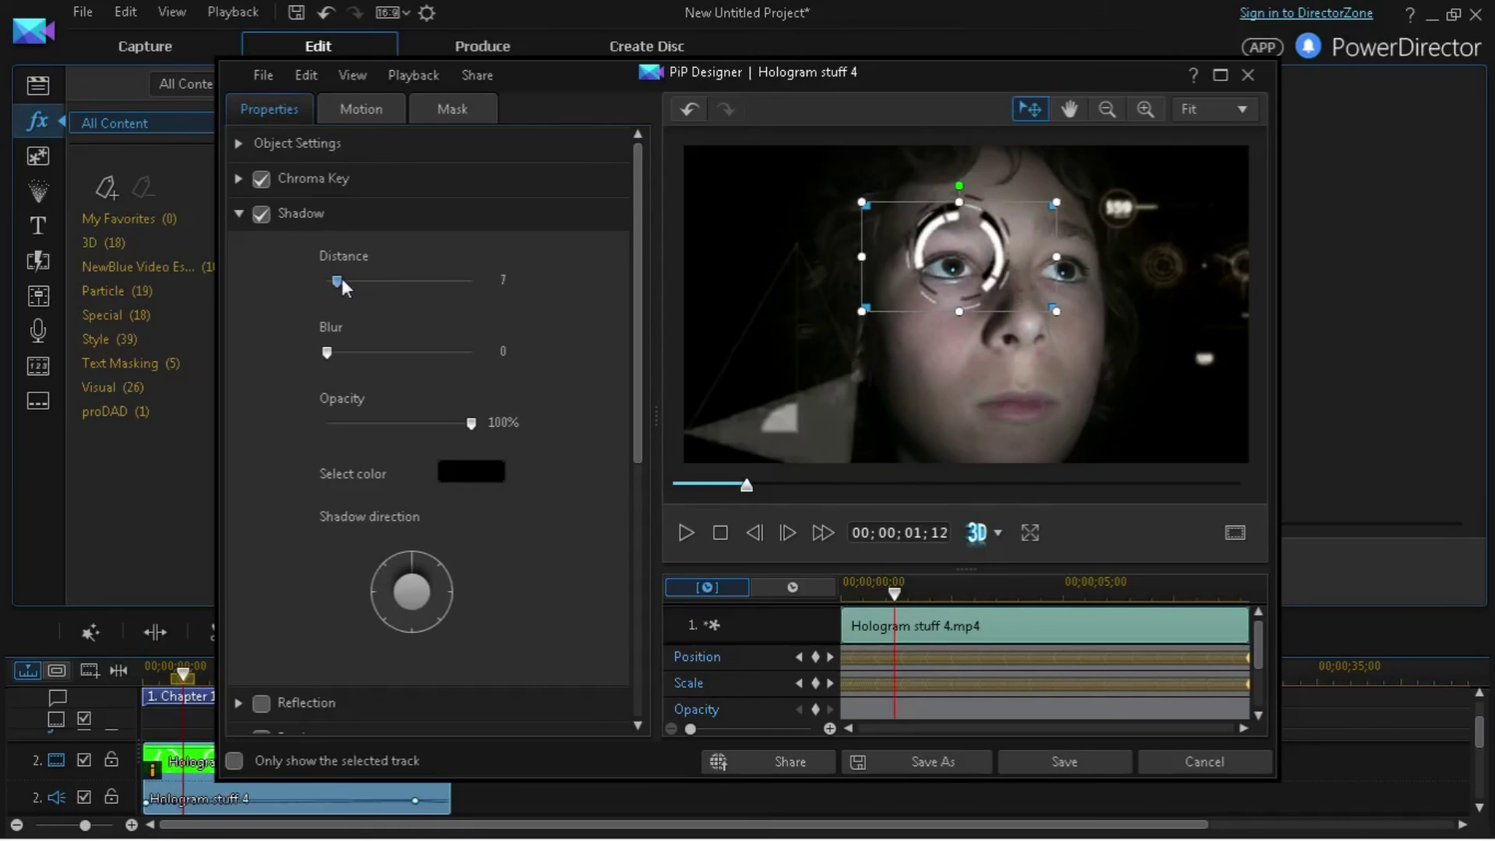
pyautogui.moveTo(410, 558); pyautogui.dragTo(426, 618)
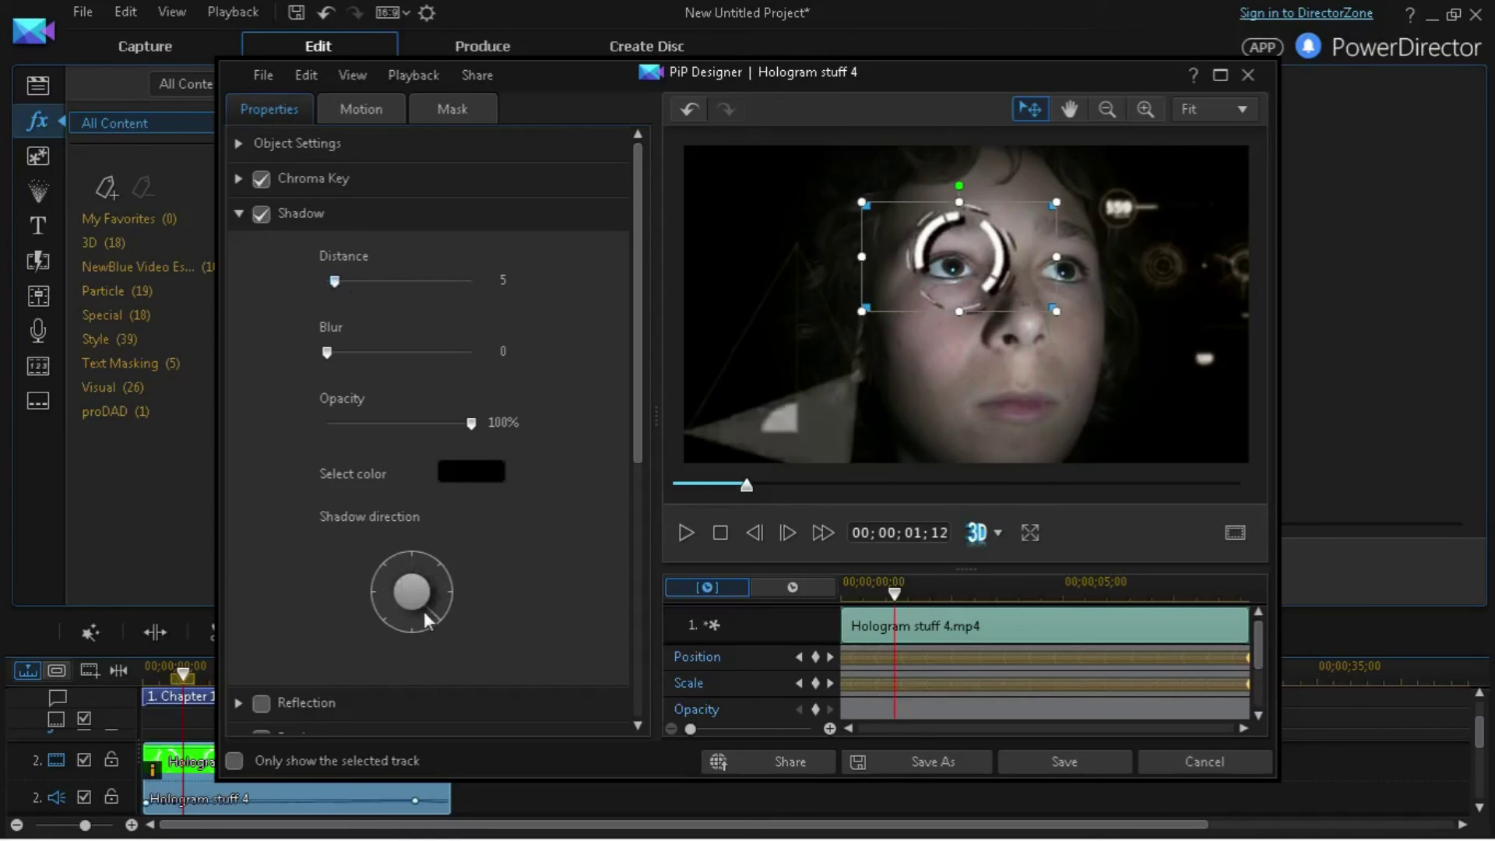
pyautogui.moveTo(419, 613); pyautogui.dragTo(359, 567)
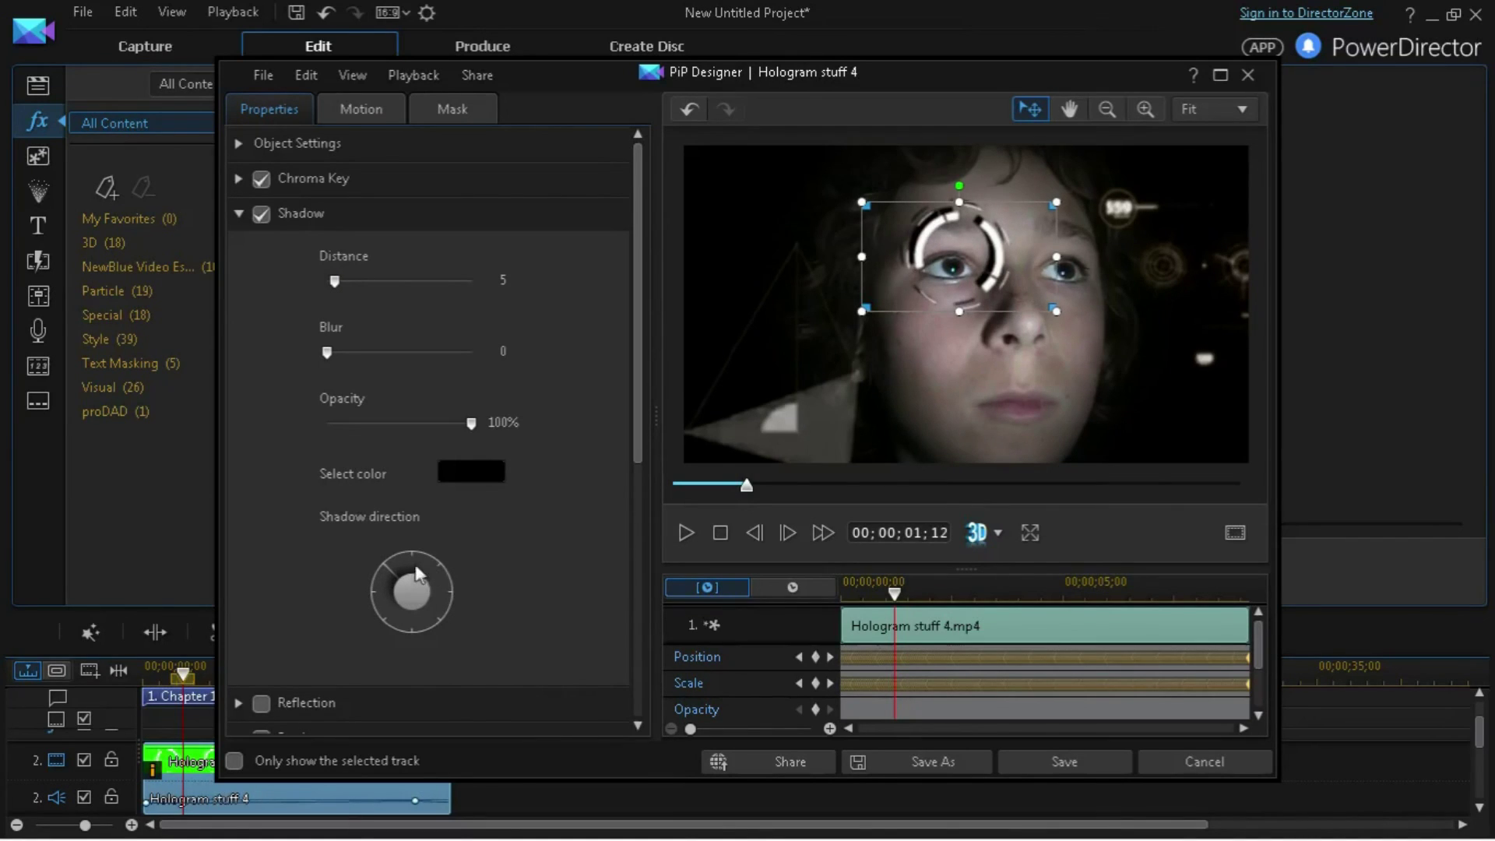
pyautogui.click(448, 598)
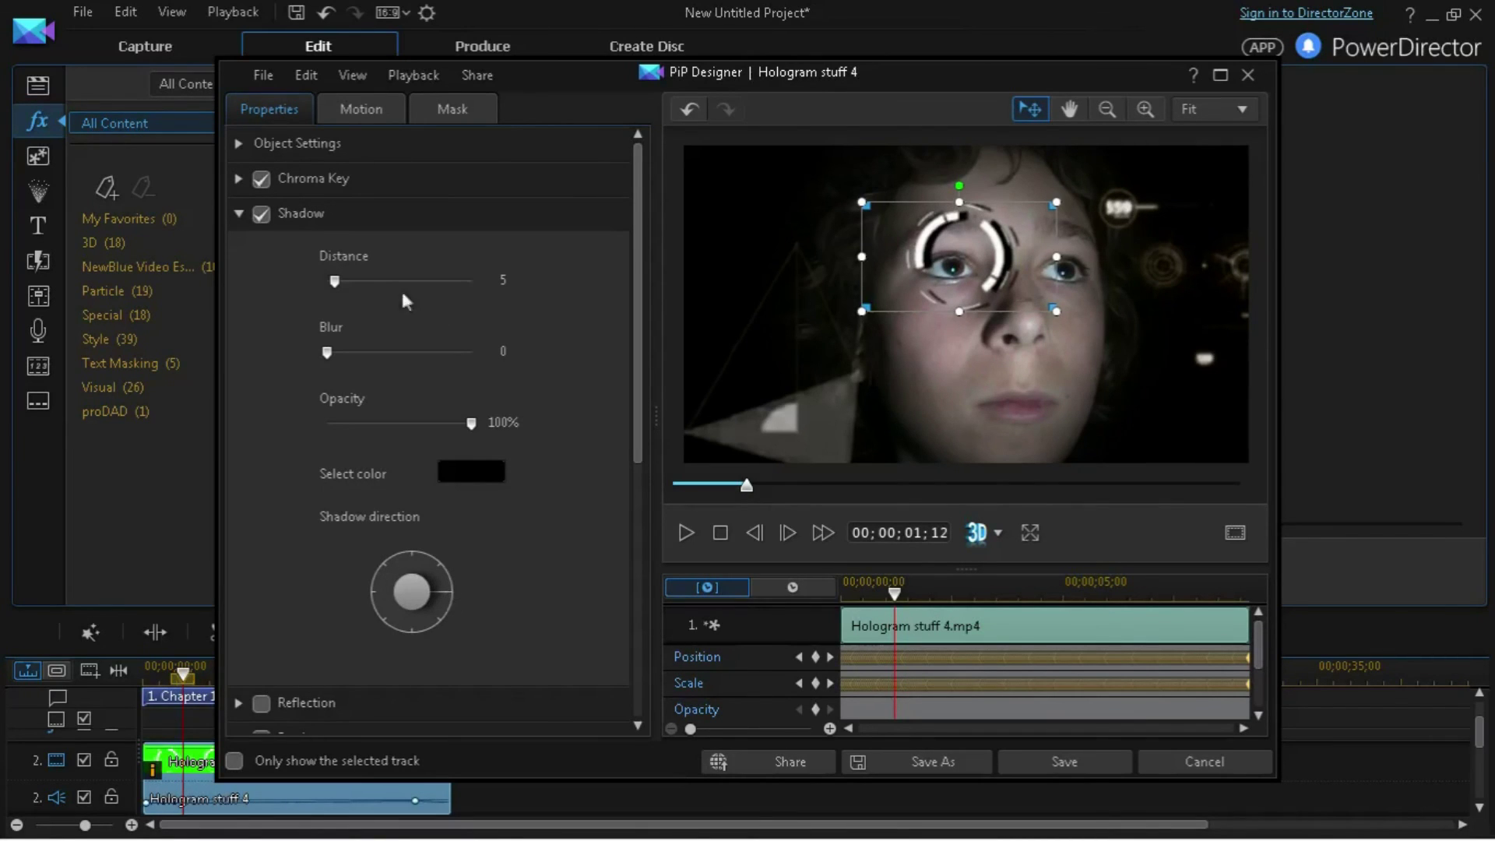
pyautogui.moveTo(329, 352); pyautogui.dragTo(471, 352)
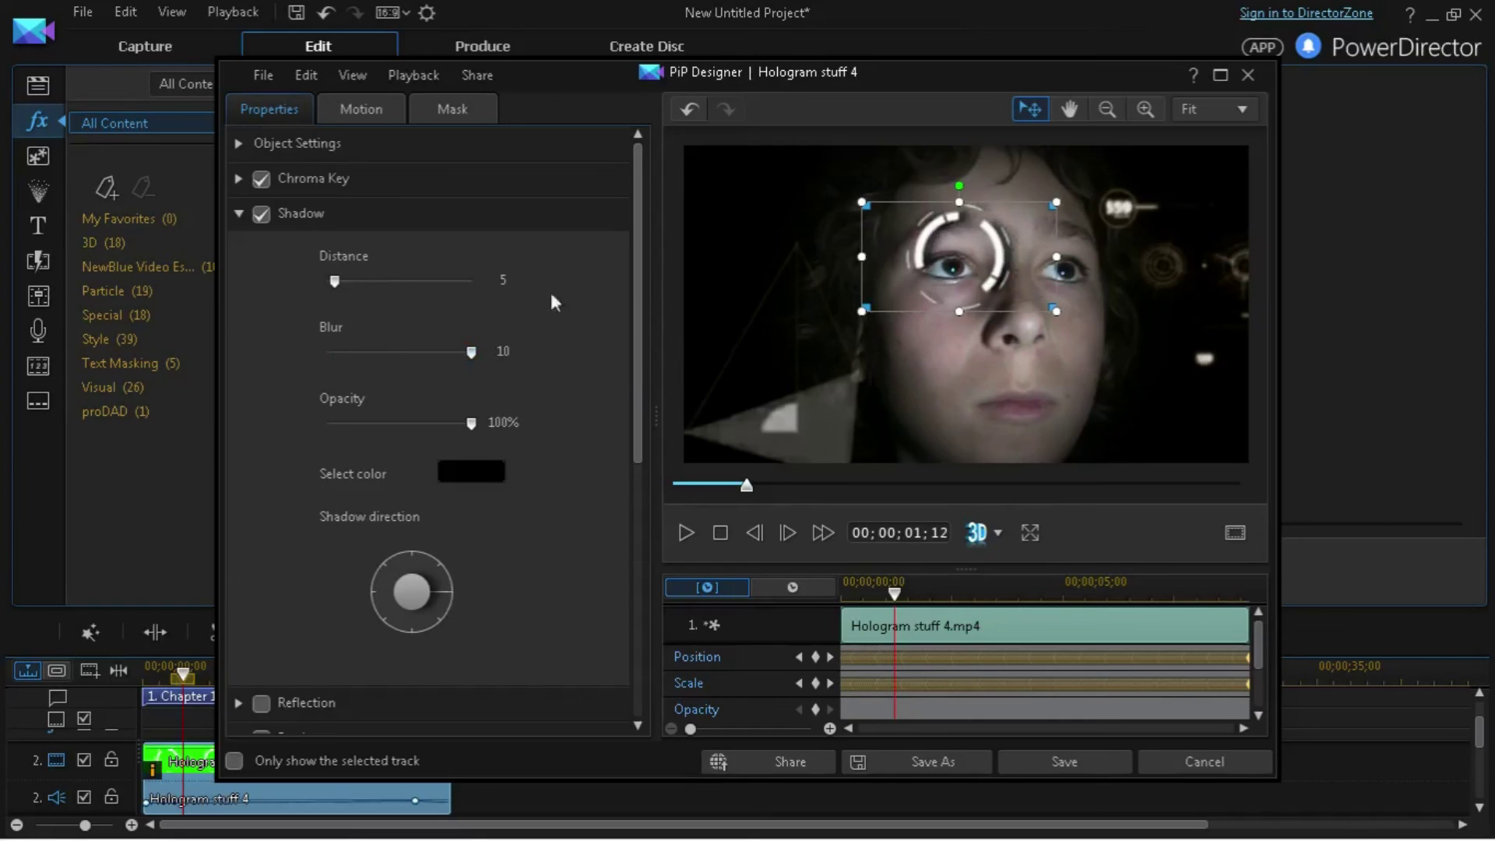
pyautogui.moveTo(336, 281)
pyautogui.mouseDown()
pyautogui.moveTo(322, 281)
pyautogui.moveTo(346, 280)
pyautogui.mouseUp()
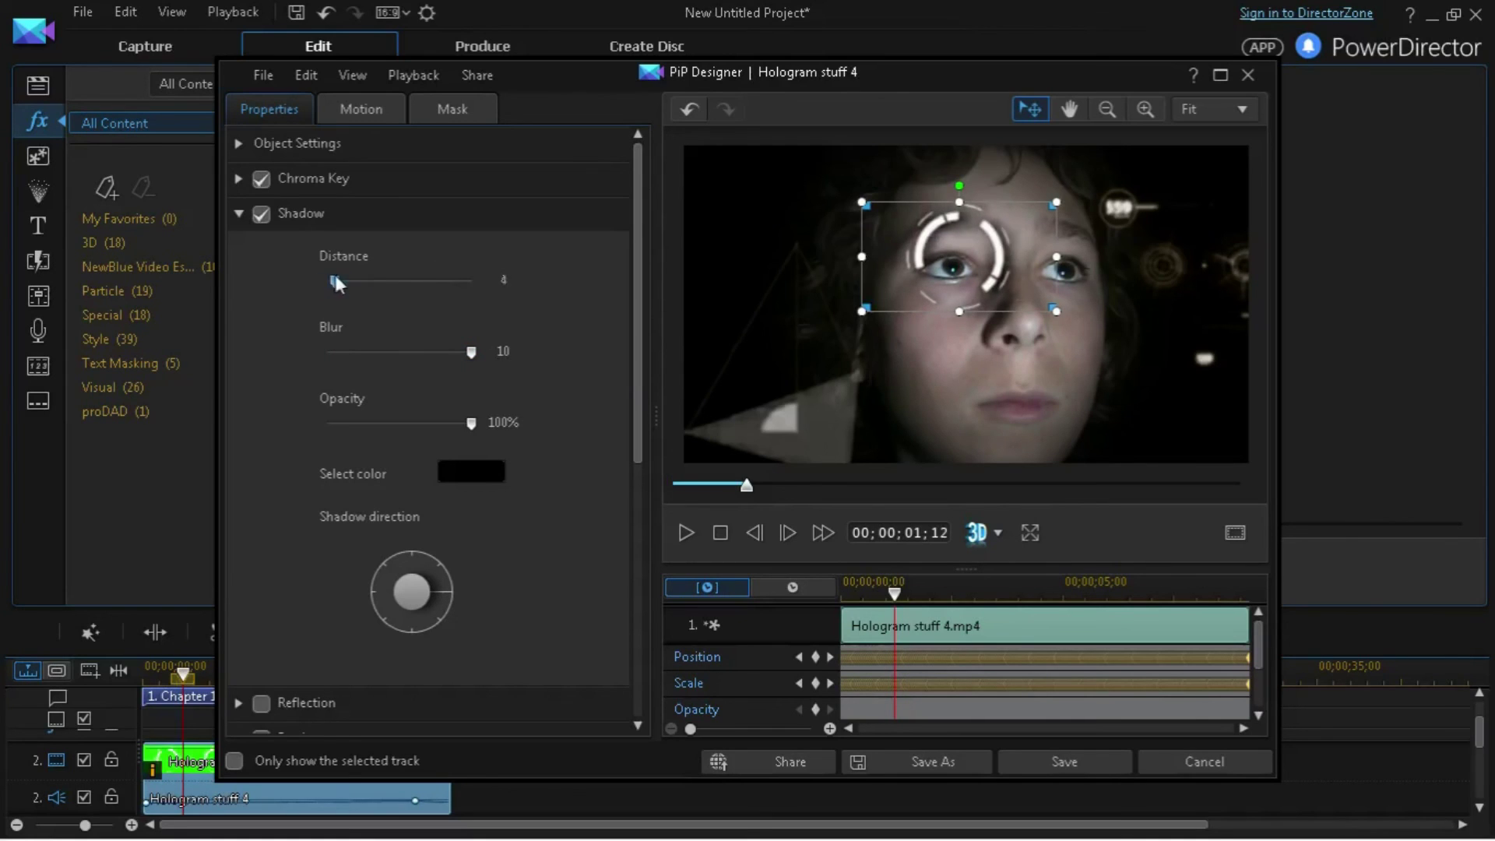
pyautogui.moveTo(385, 581); pyautogui.dragTo(380, 599)
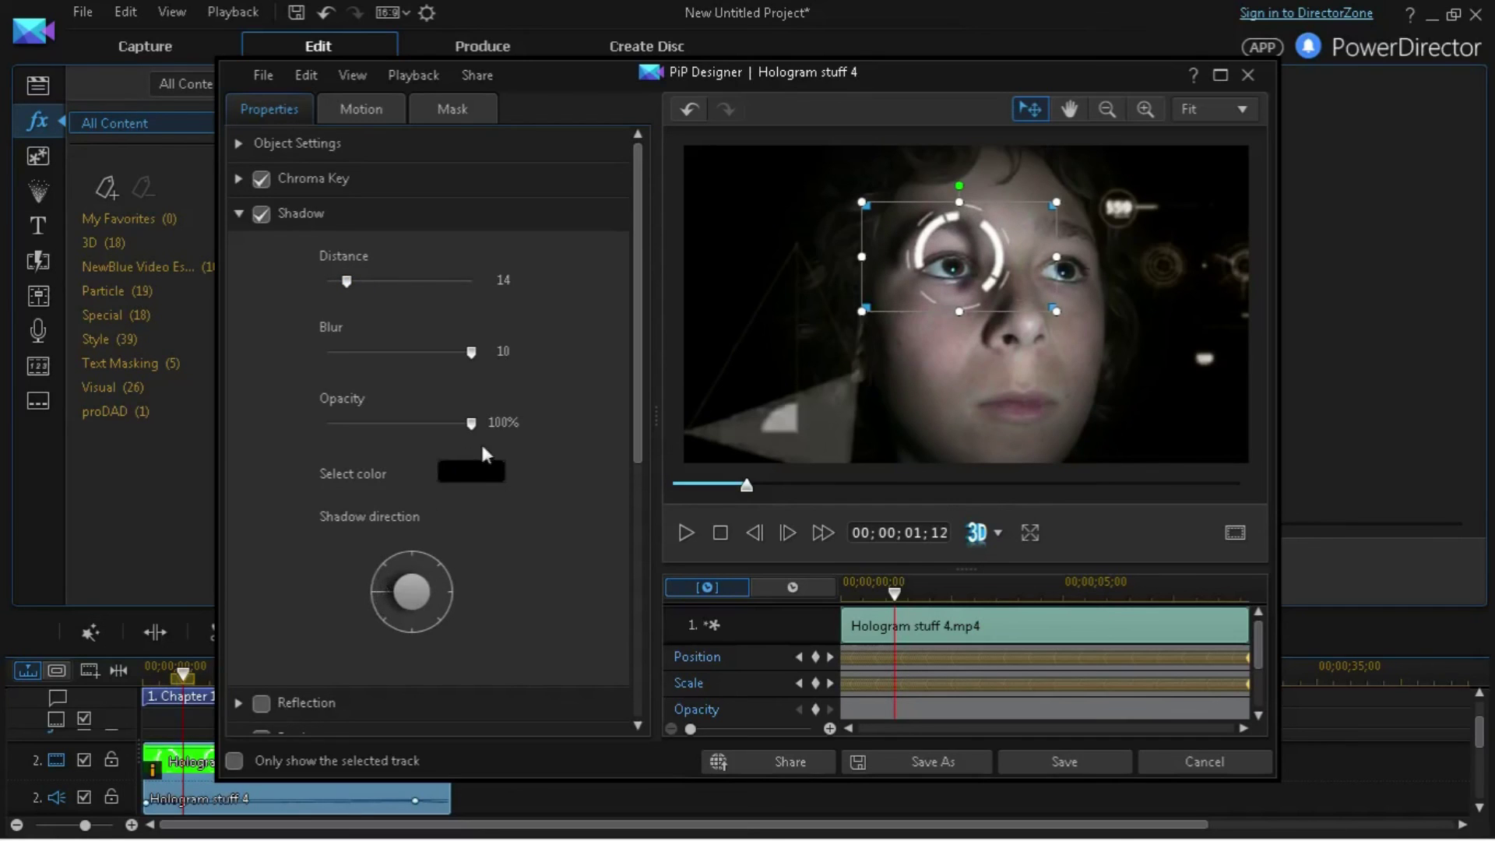
pyautogui.moveTo(473, 422); pyautogui.dragTo(406, 424)
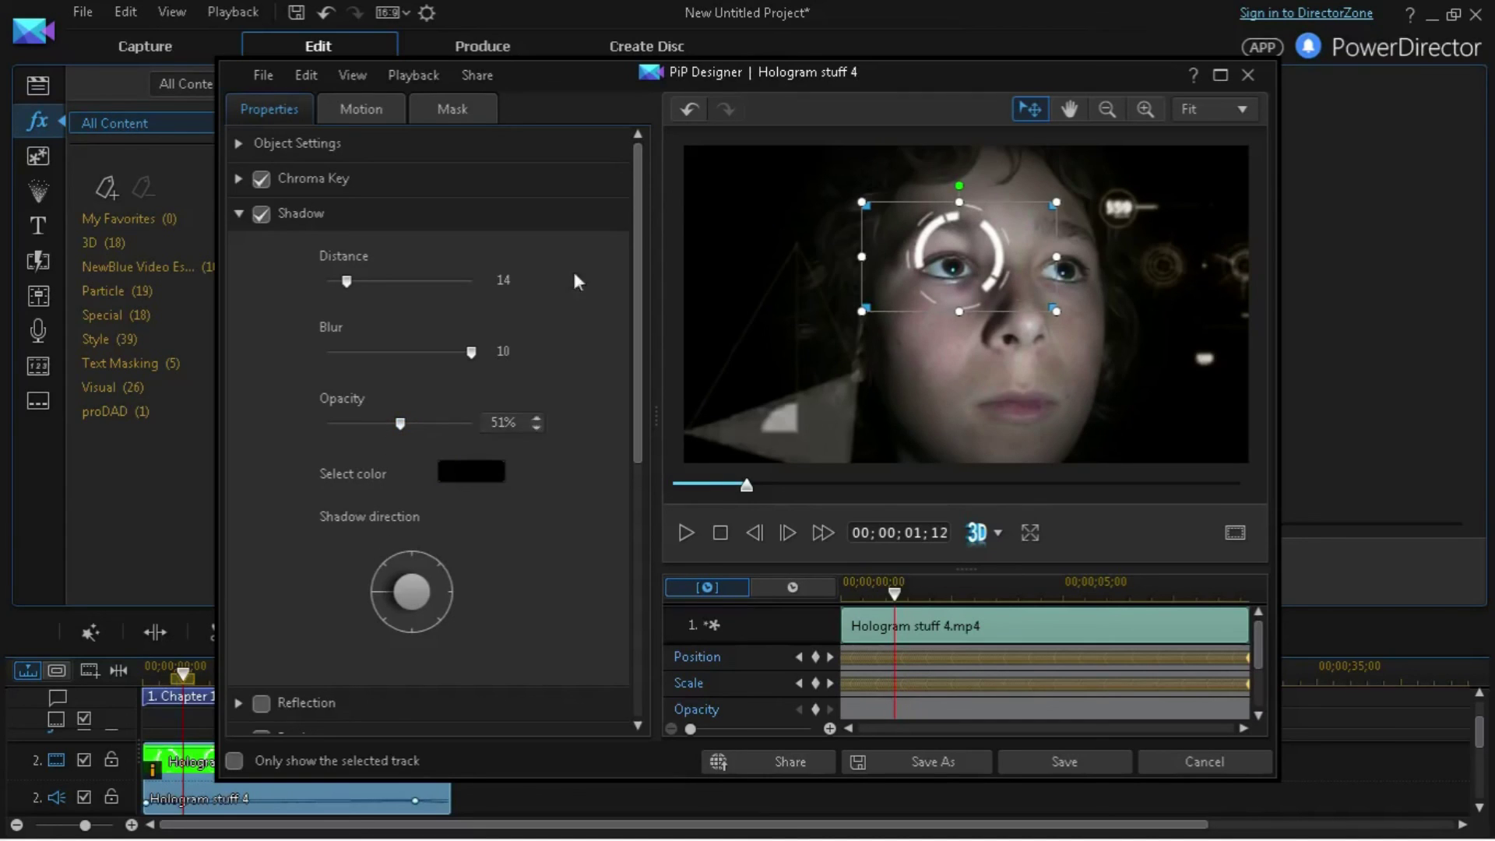
pyautogui.click(880, 608)
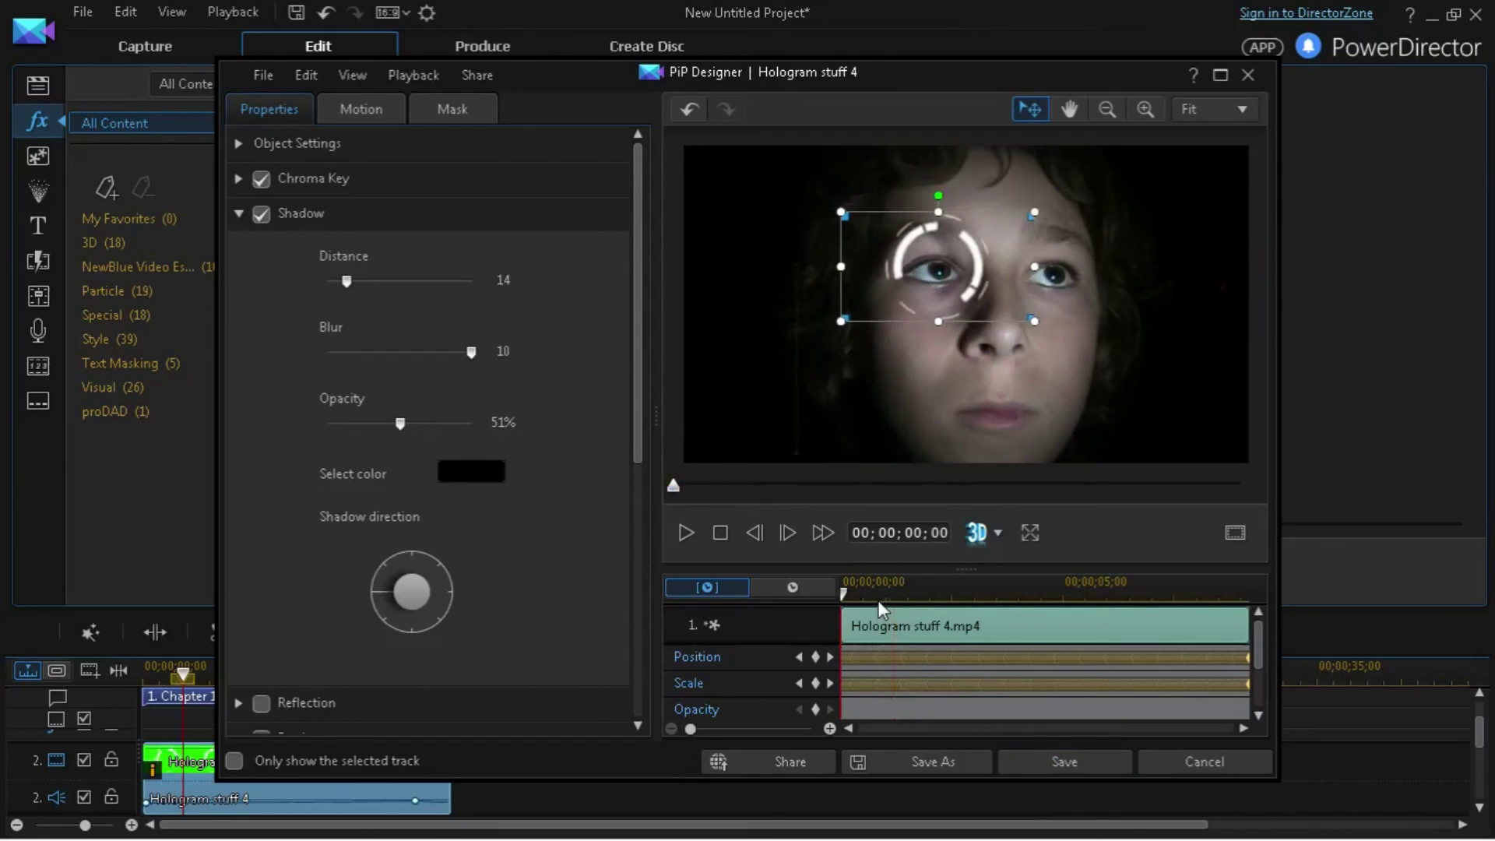